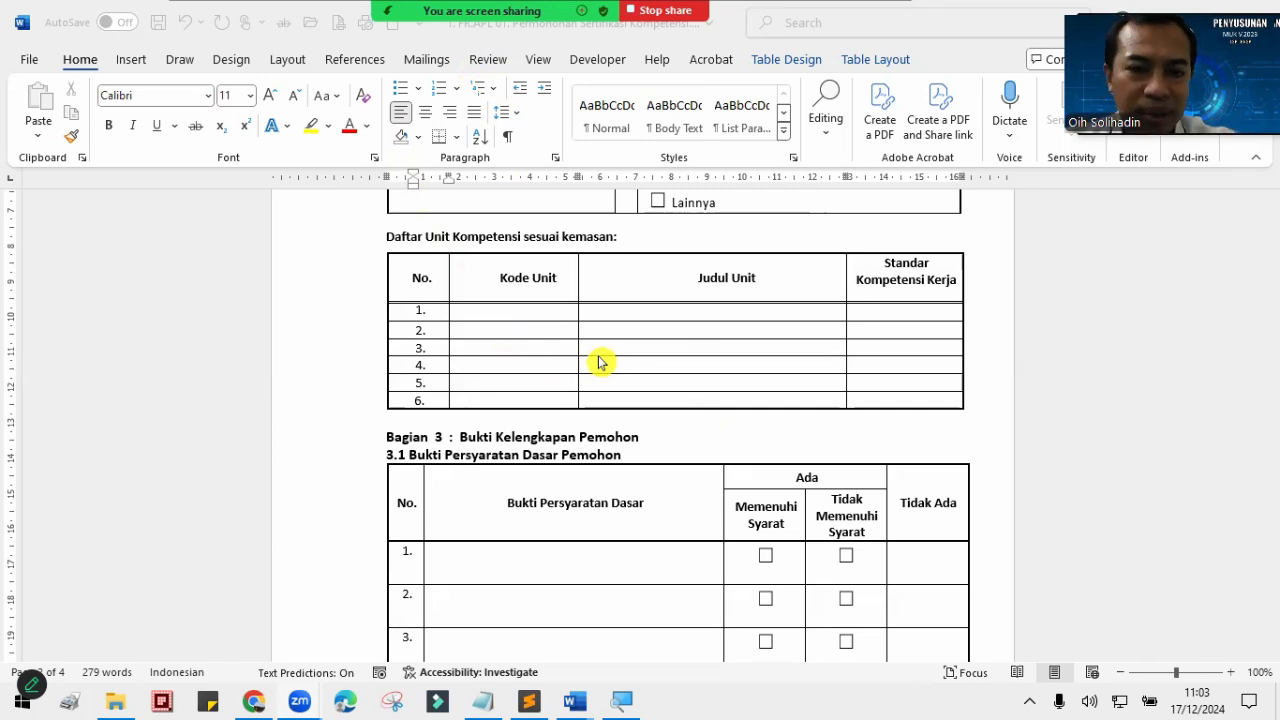
Step: Review the Junior Web Developer unit codes and titles in kode dan judul.txt in Notepad, and put its window away
{"action": "left_click", "coordinate": [485, 703]}
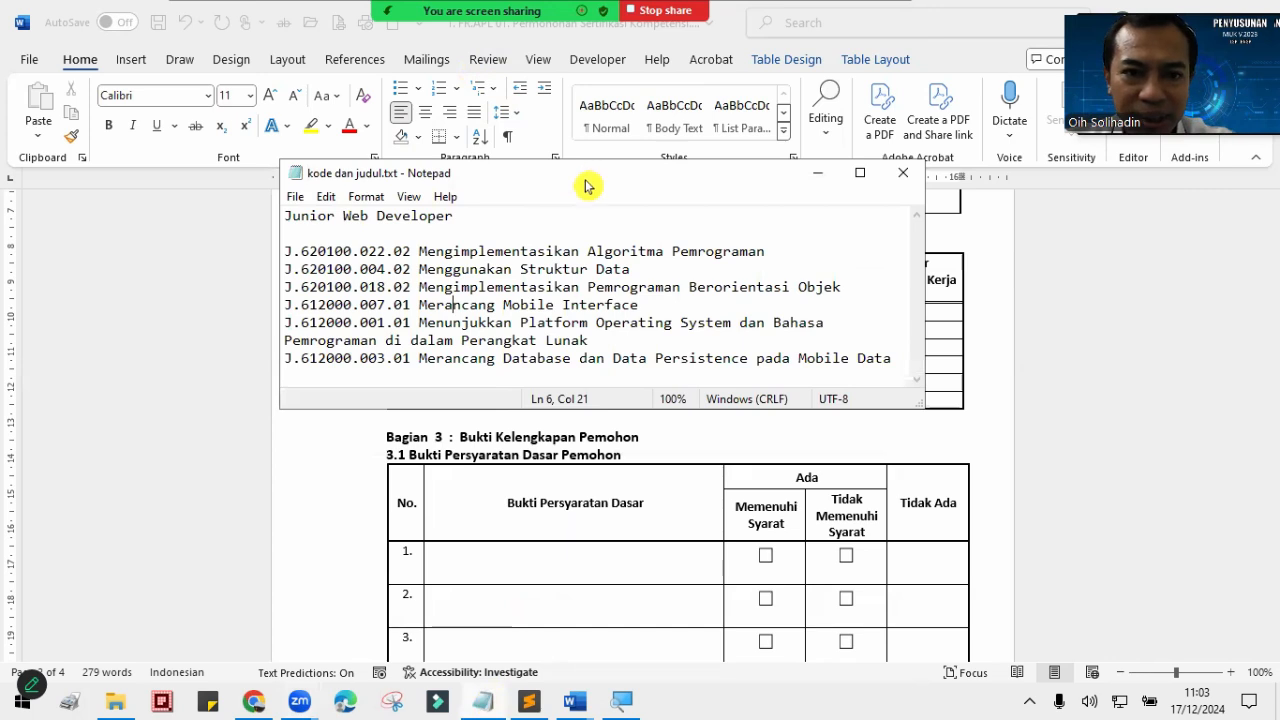
{"action": "left_click_drag", "start_coordinate": [586, 186], "coordinate": [727, 204]}
{"action": "left_click", "coordinate": [637, 282]}
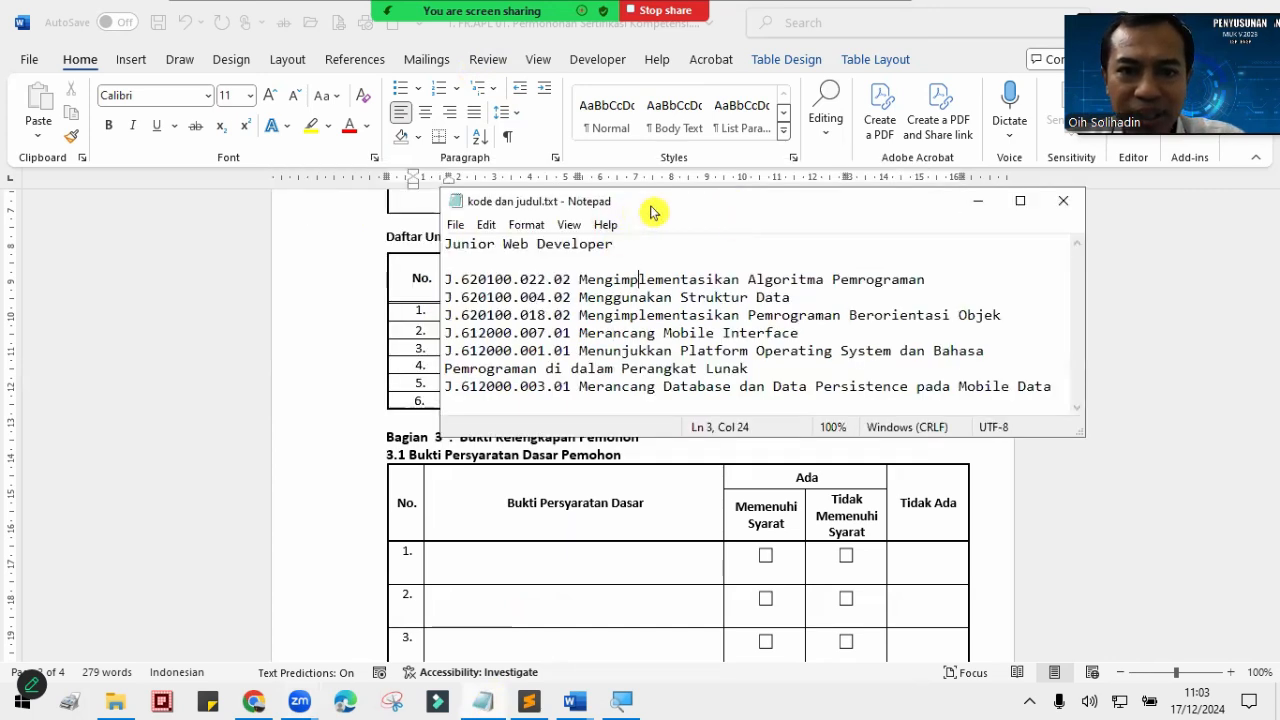
{"action": "left_click_drag", "start_coordinate": [670, 207], "coordinate": [865, 233]}
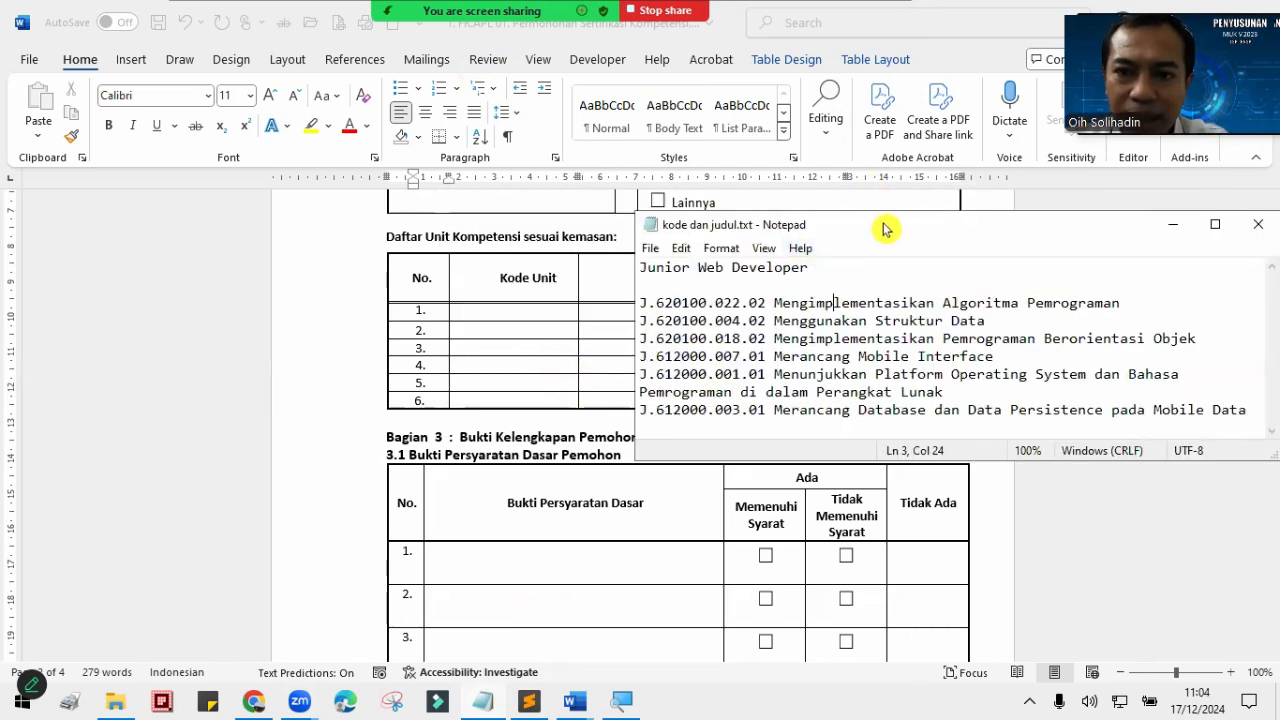
{"action": "left_click_drag", "start_coordinate": [1176, 232], "coordinate": [822, 232]}
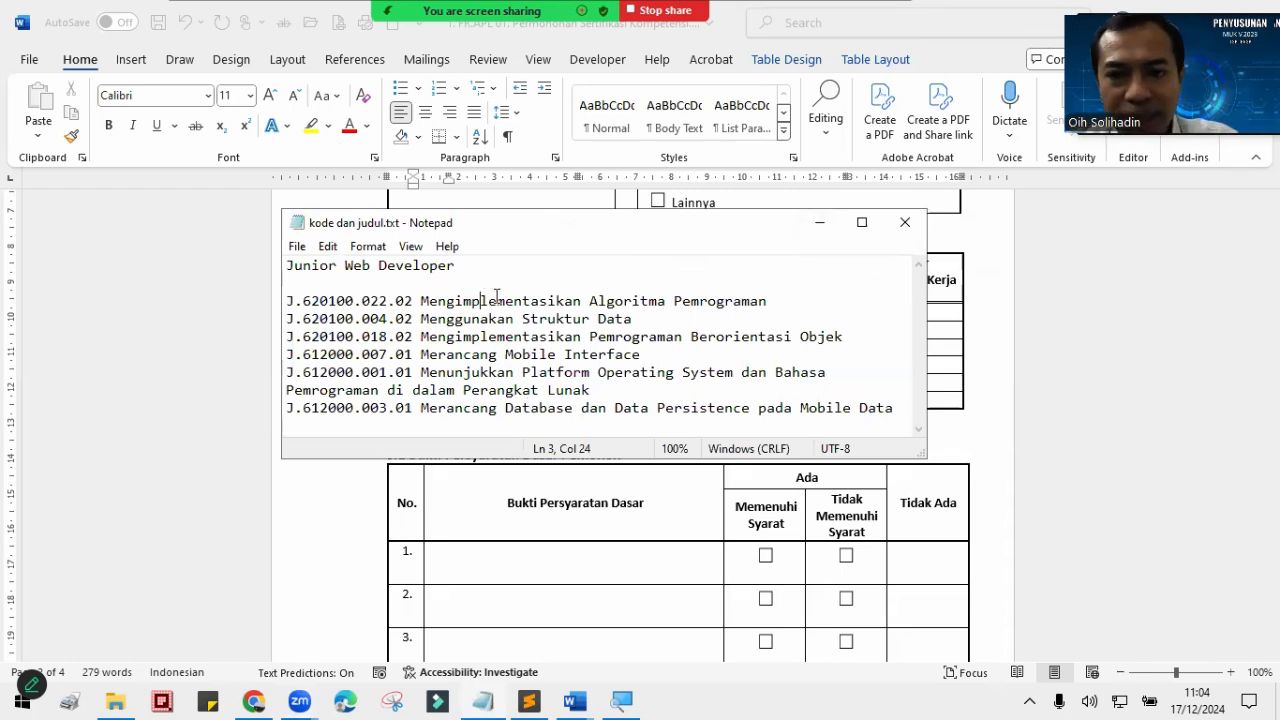
{"action": "left_click", "coordinate": [819, 222]}
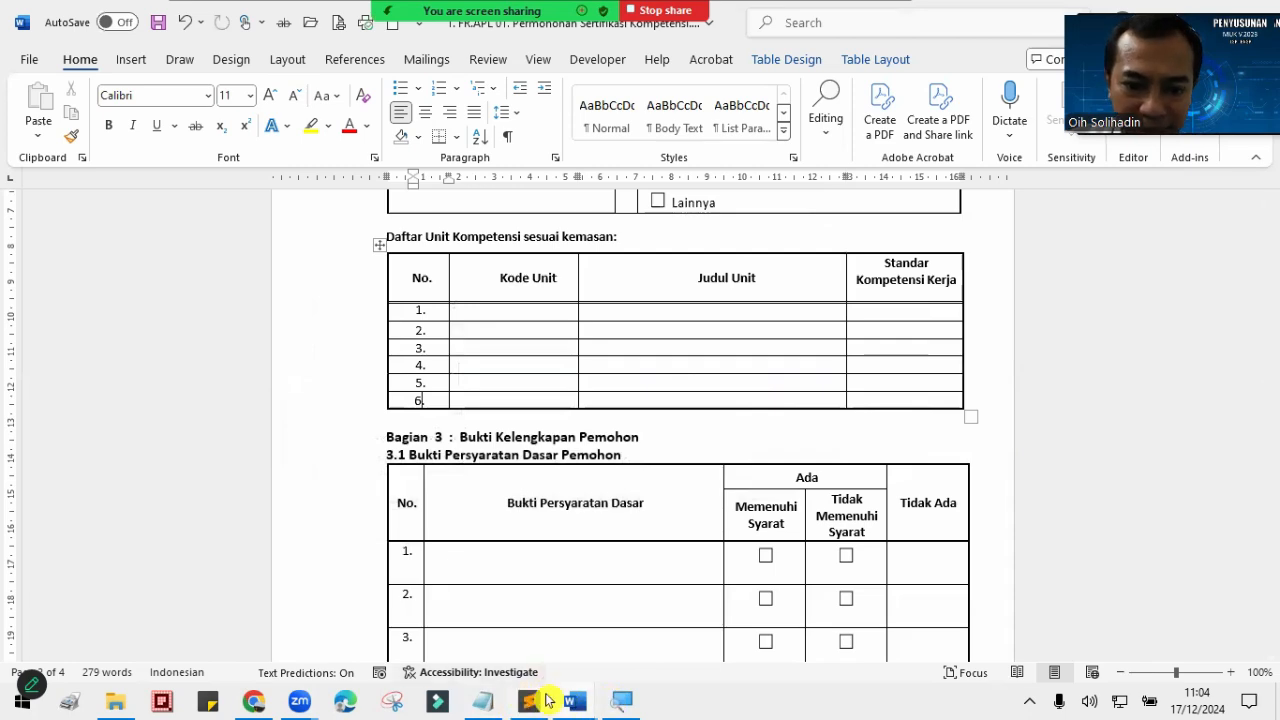
Step: Show the Tutorial Menyusun MUK document side by side with the FR.APL 01 form, with the form's unit table fully in view at 80% zoom
{"action": "left_click", "coordinate": [578, 705]}
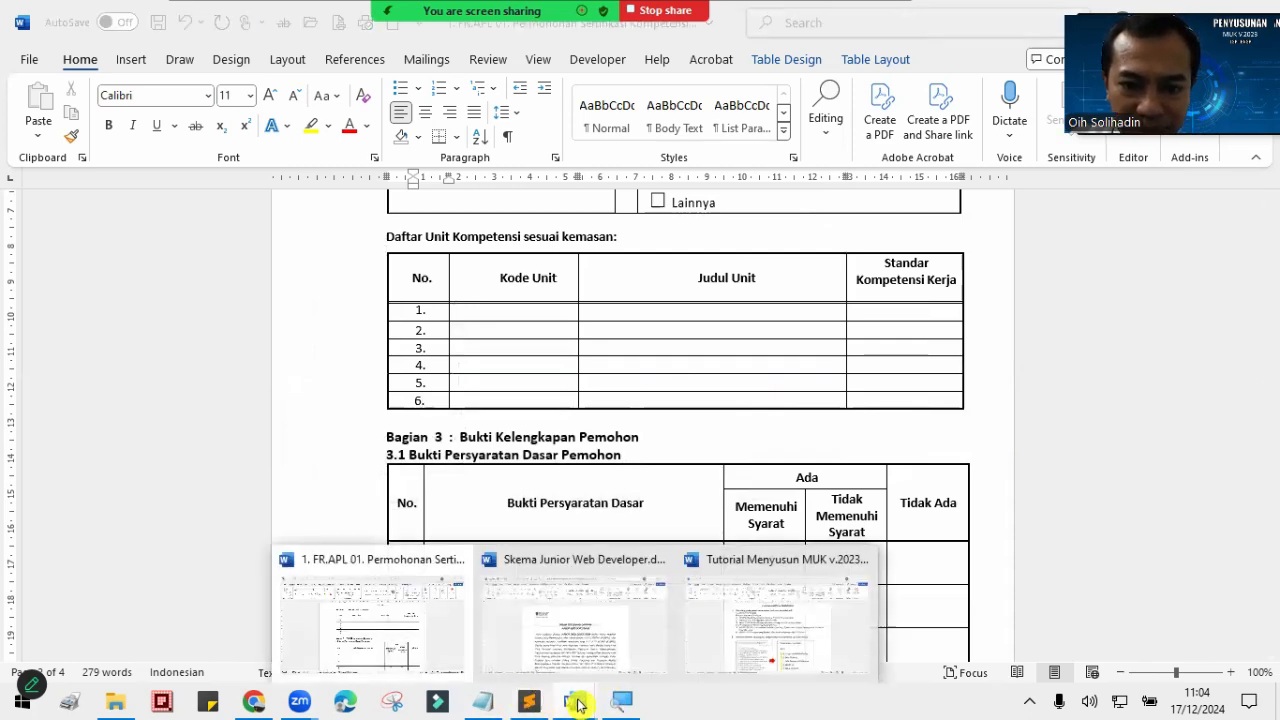
{"action": "left_click", "coordinate": [780, 590]}
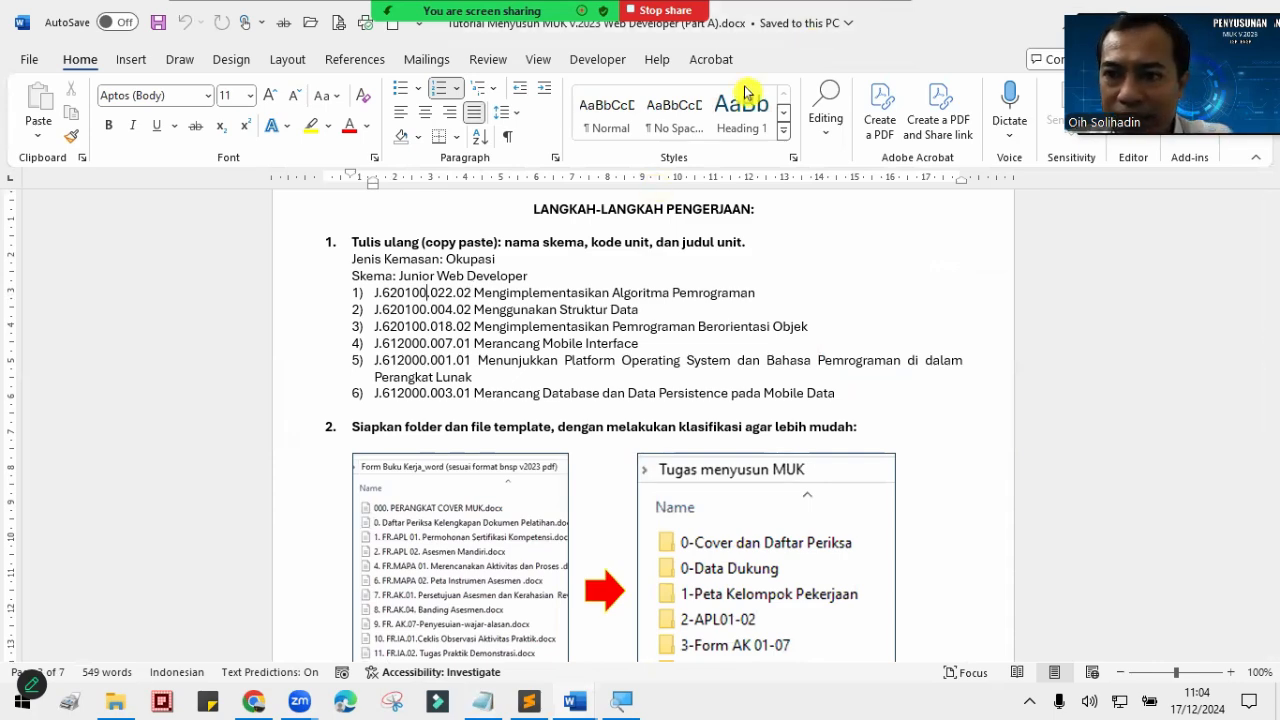
{"action": "key", "text": "super+Right"}
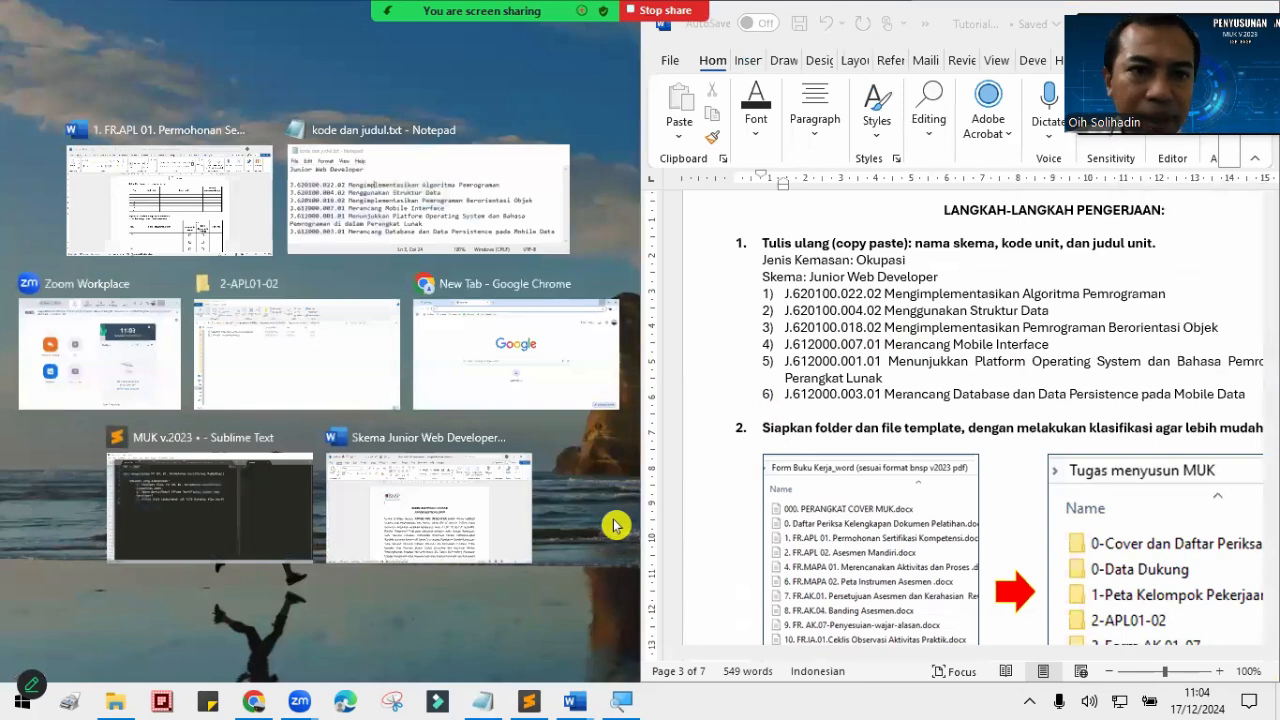
{"action": "left_click", "coordinate": [165, 175]}
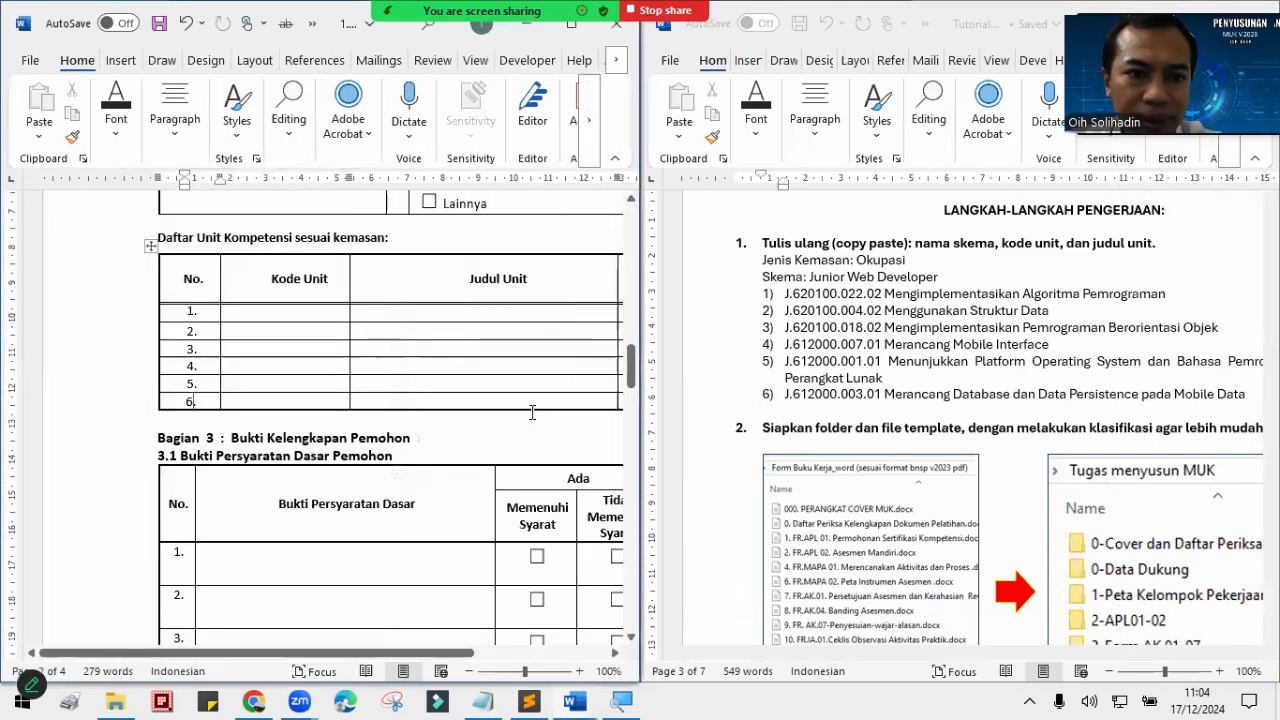
{"action": "scroll", "coordinate": [395, 371], "scroll_direction": "down", "scroll_amount": 2}
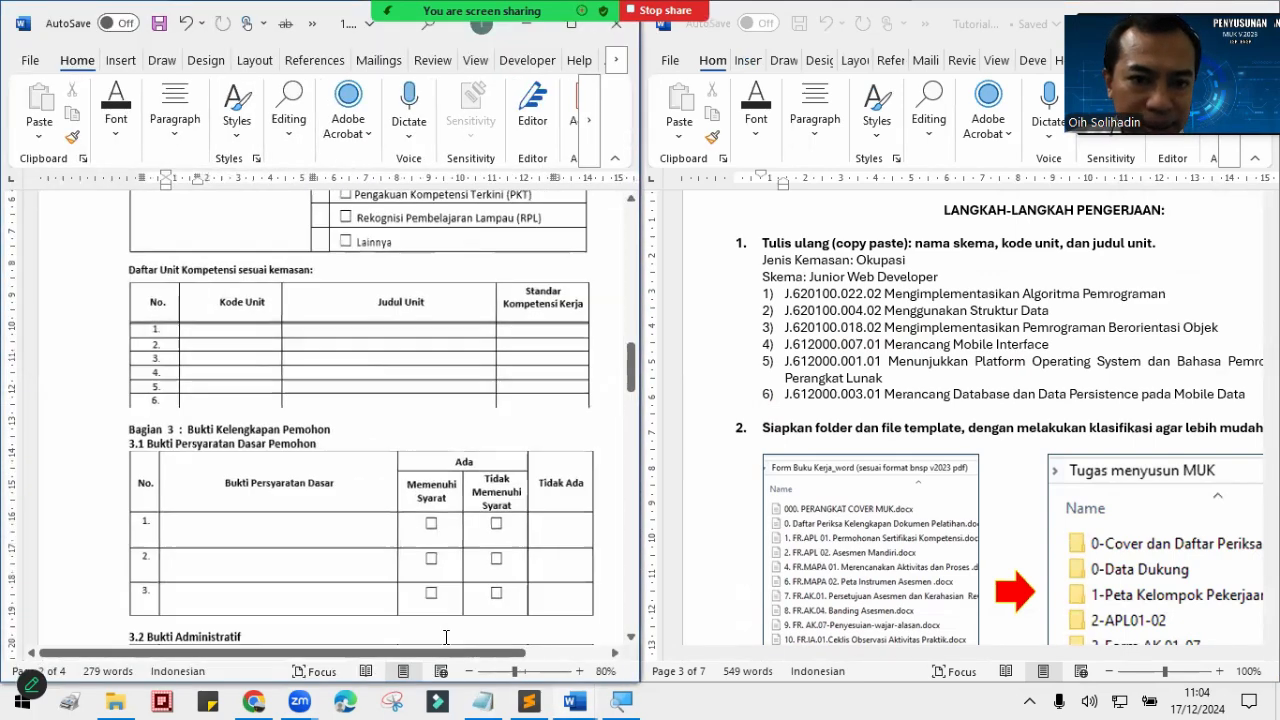
{"action": "left_click_drag", "start_coordinate": [427, 657], "coordinate": [471, 651]}
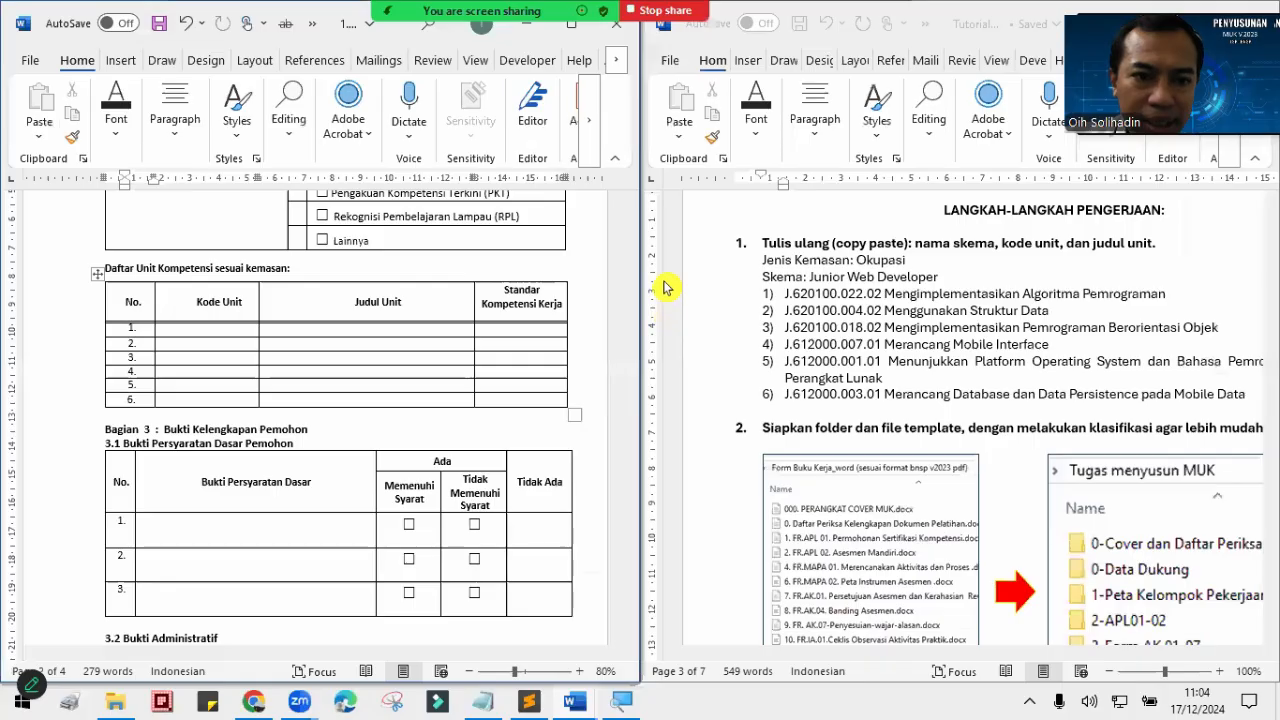
Step: Try copying J.620100.022.02 from the tutorial's list into the first Kode Unit cell, and undo the paste
{"action": "left_click", "coordinate": [786, 294]}
{"action": "left_click_drag", "start_coordinate": [786, 294], "coordinate": [884, 294]}
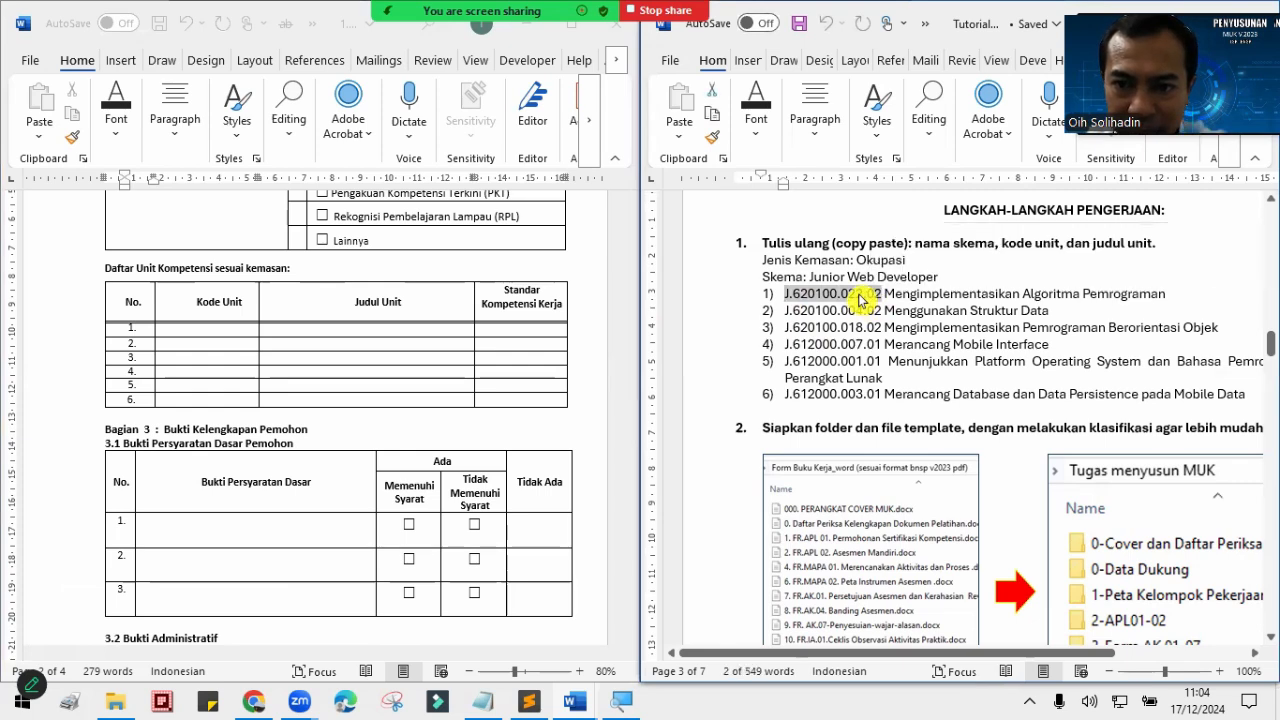
{"action": "right_click", "coordinate": [872, 292]}
{"action": "left_click", "coordinate": [913, 312]}
{"action": "left_click", "coordinate": [195, 329]}
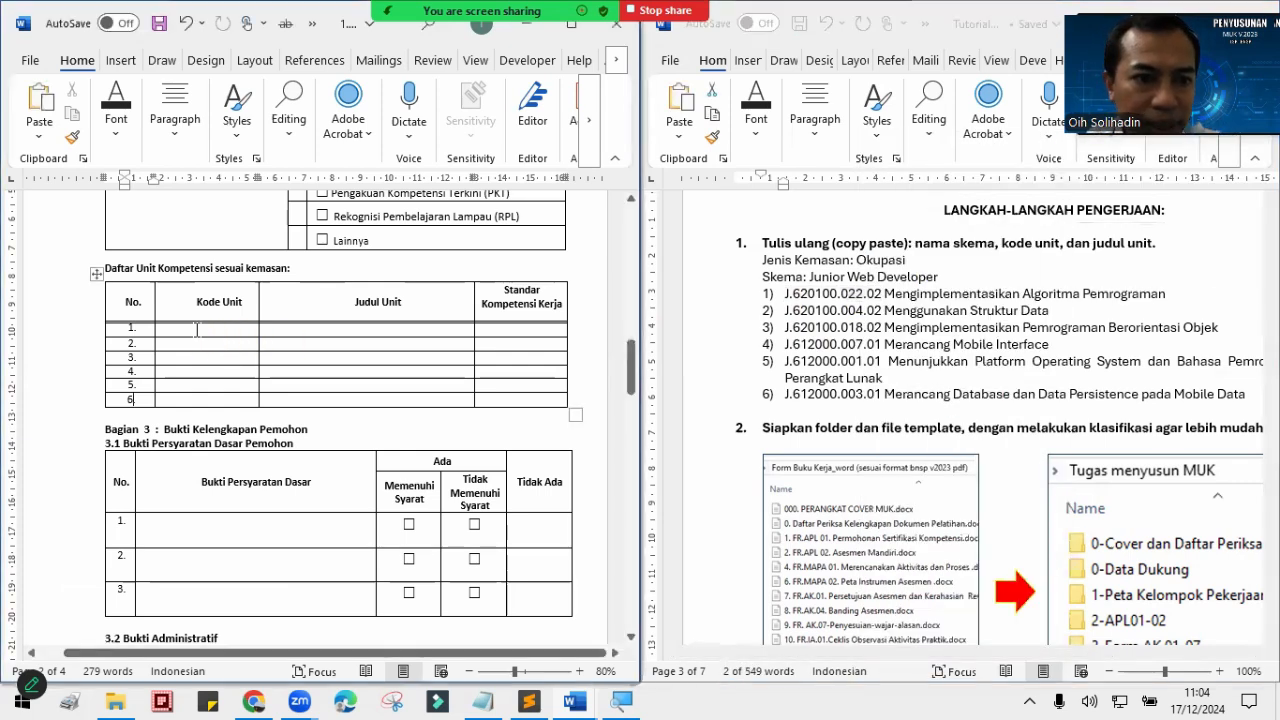
{"action": "right_click", "coordinate": [191, 329]}
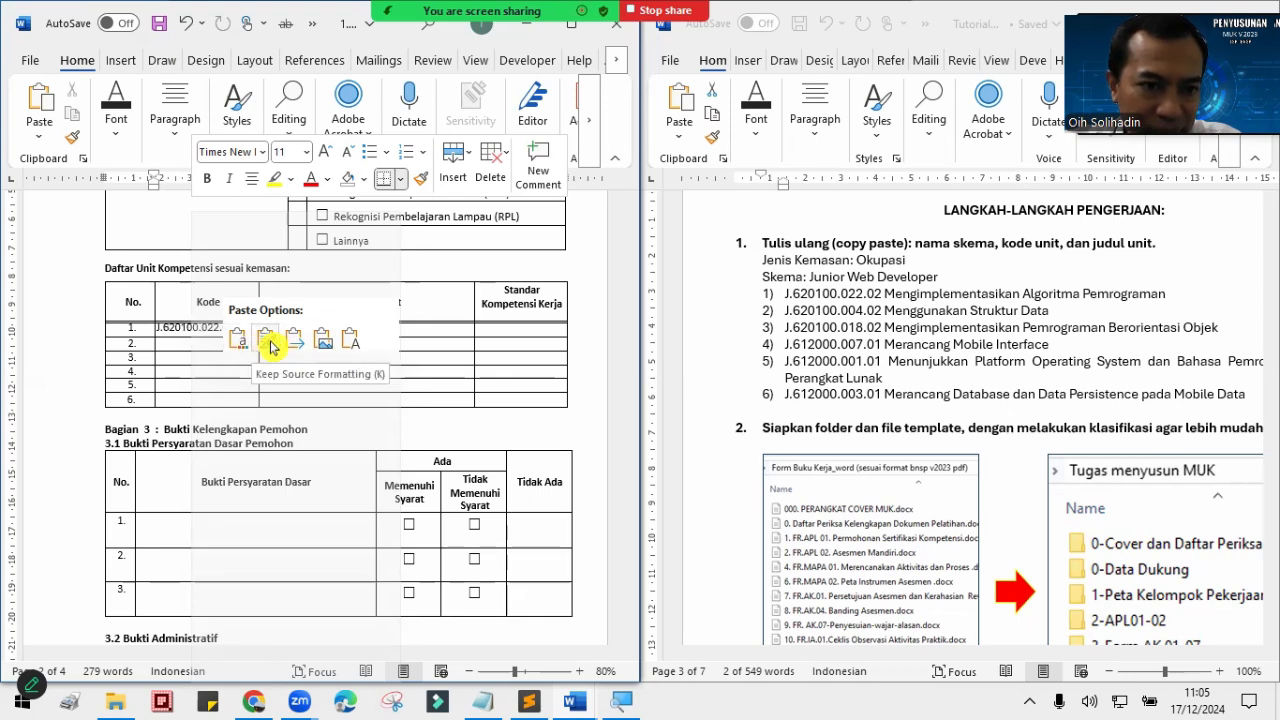
{"action": "left_click", "coordinate": [351, 340]}
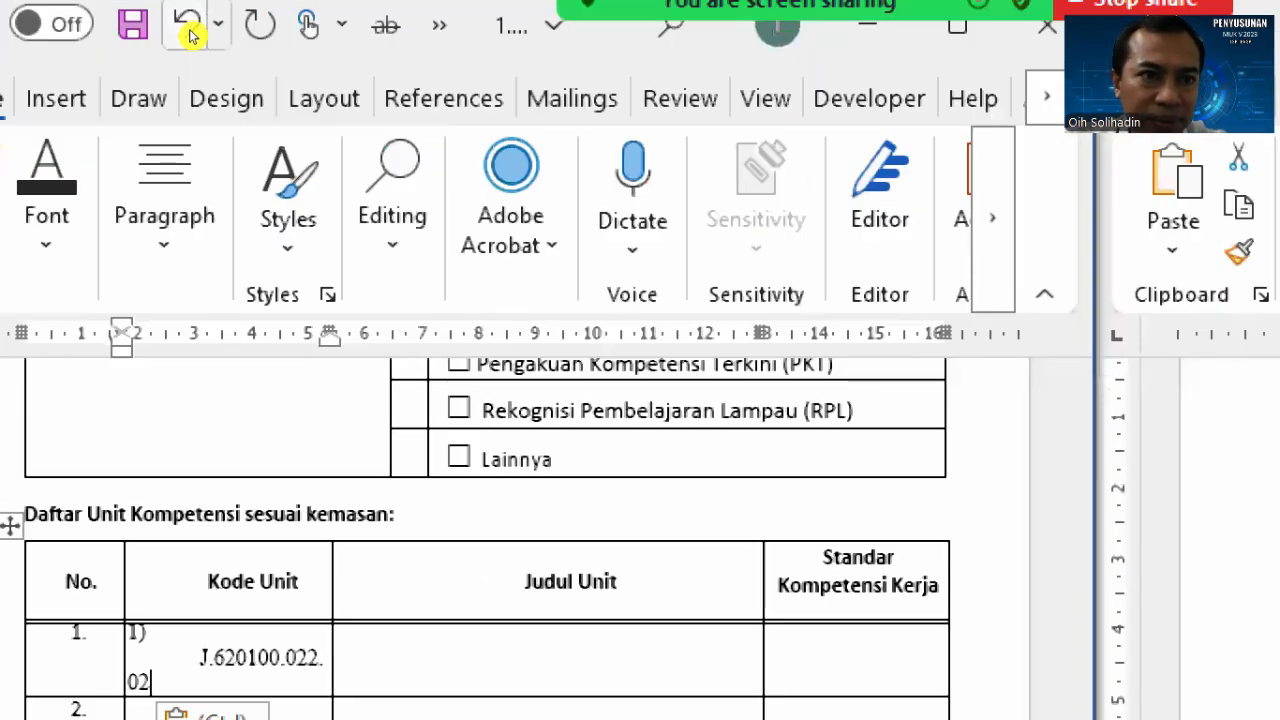
{"action": "left_click", "coordinate": [186, 24]}
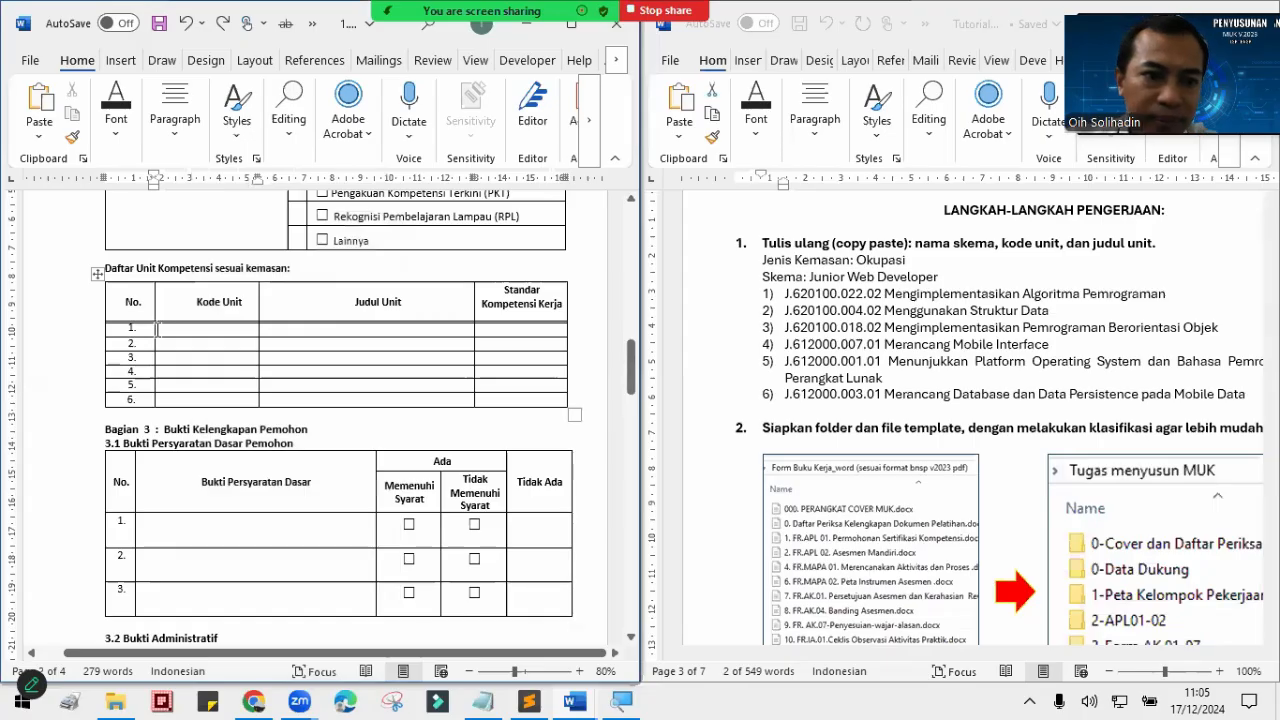
Step: Copy the code J.620100.022.02 from kode dan judul.txt in Notepad into the first Kode Unit cell as text only
{"action": "left_click", "coordinate": [483, 703]}
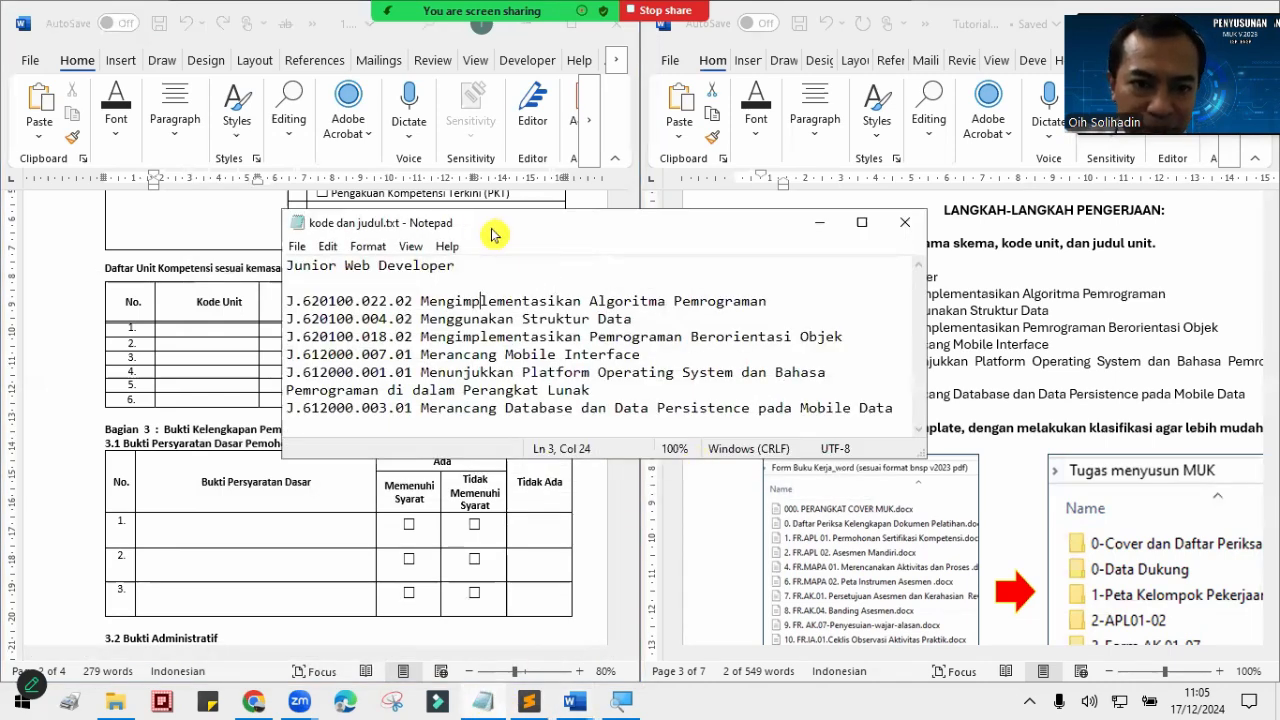
{"action": "left_click_drag", "start_coordinate": [491, 234], "coordinate": [720, 252]}
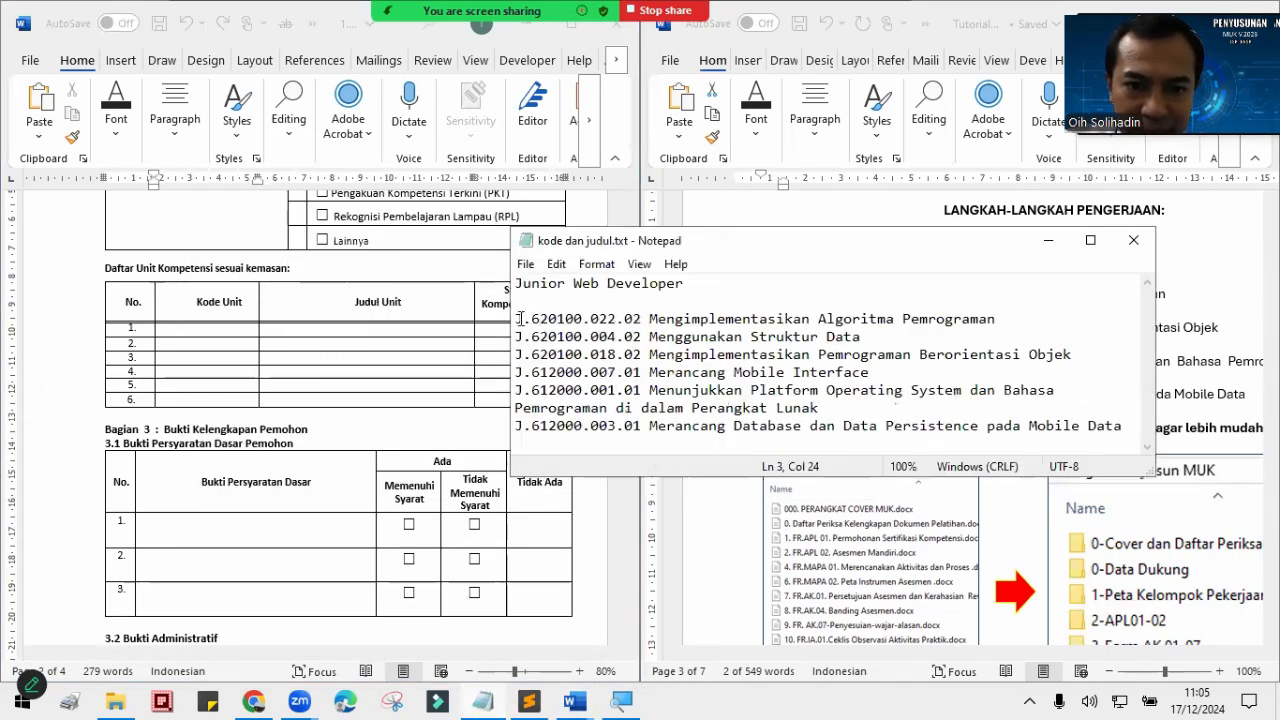
{"action": "left_click_drag", "start_coordinate": [516, 318], "coordinate": [644, 320]}
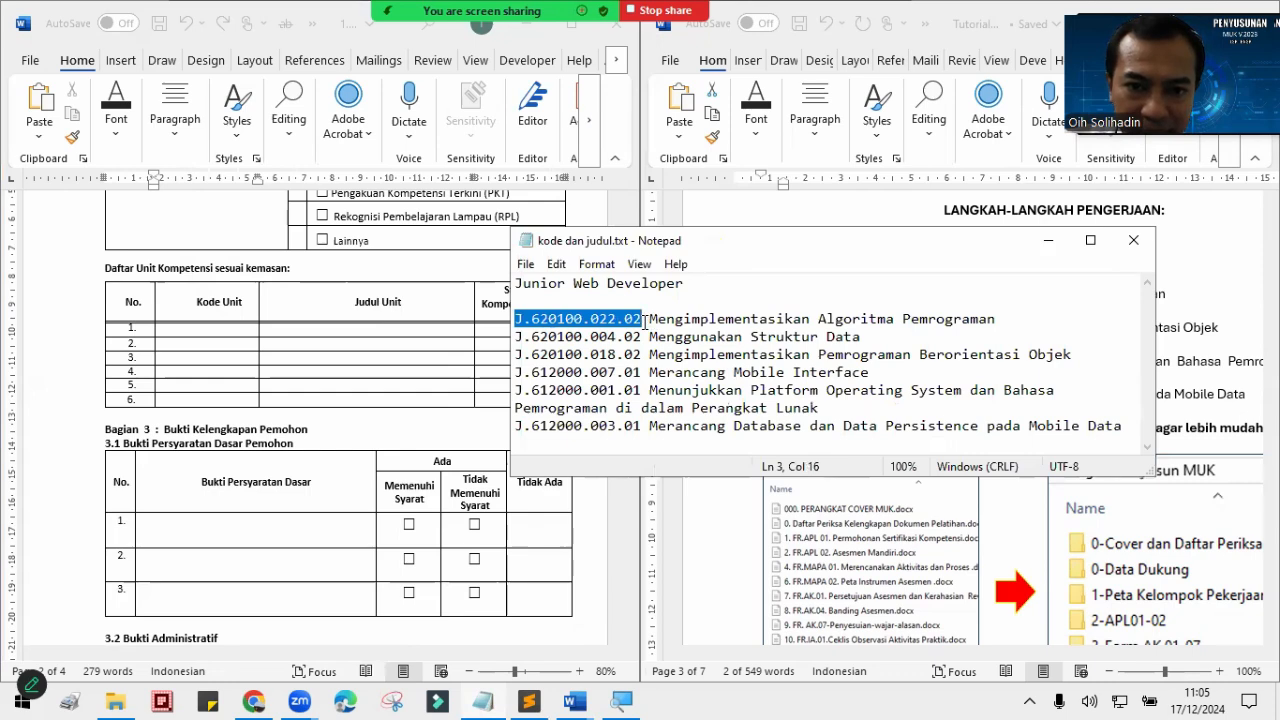
{"action": "right_click", "coordinate": [601, 320]}
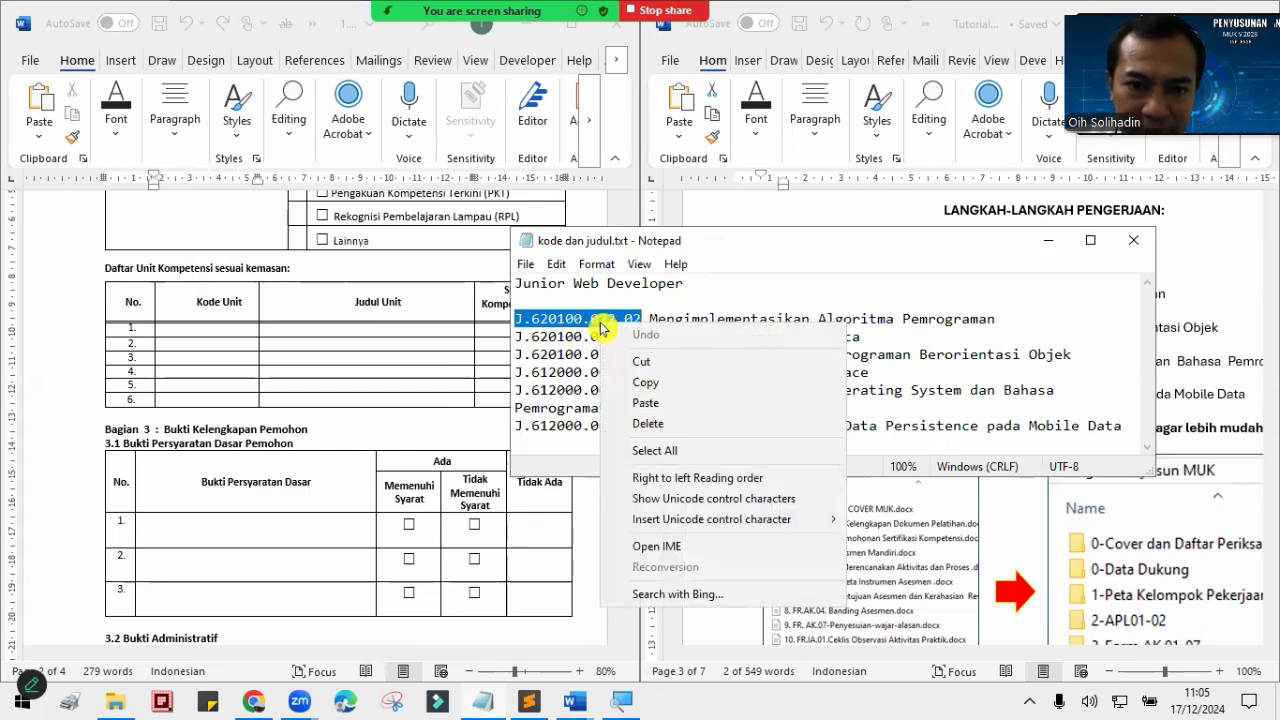
{"action": "left_click", "coordinate": [650, 386]}
{"action": "left_click", "coordinate": [190, 330]}
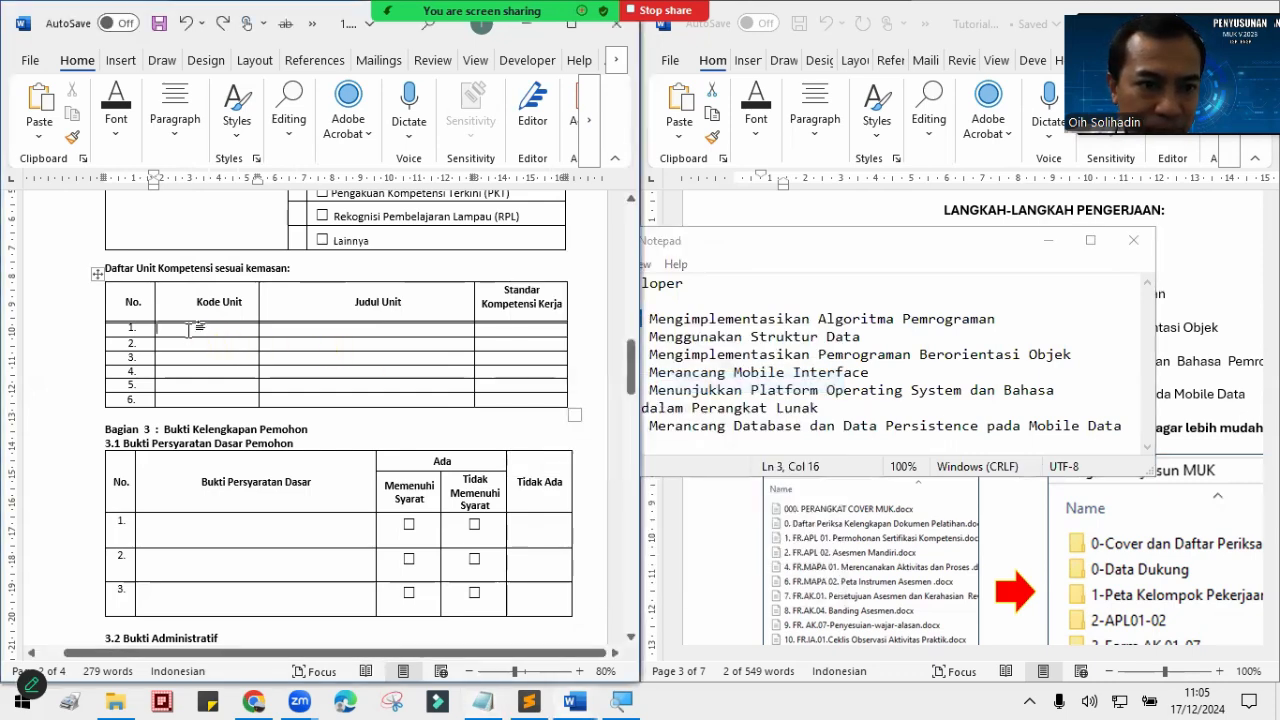
{"action": "right_click", "coordinate": [190, 330]}
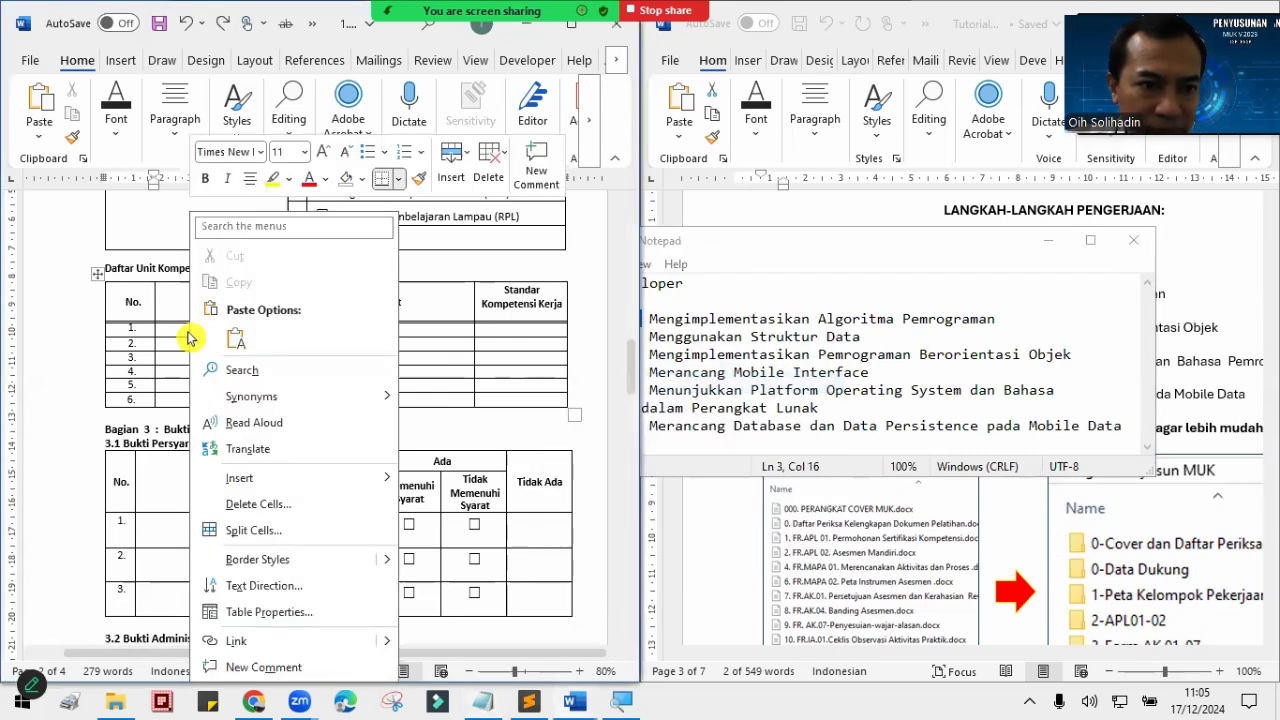
{"action": "left_click", "coordinate": [238, 346]}
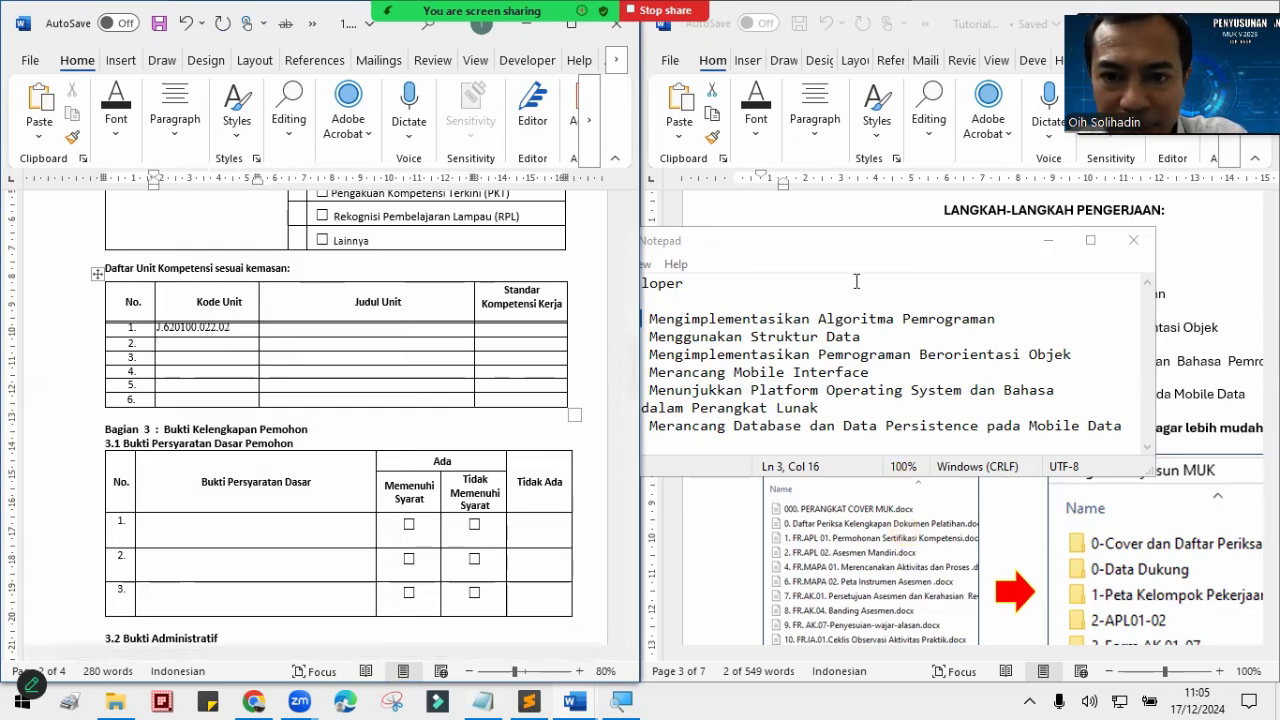
Step: Copy the title Mengimplementasikan Algoritma Pemrograman from Notepad into the first Judul Unit cell as text only
{"action": "left_click", "coordinate": [829, 247]}
{"action": "left_click_drag", "start_coordinate": [829, 247], "coordinate": [922, 242]}
{"action": "left_click_drag", "start_coordinate": [742, 314], "coordinate": [1091, 310]}
{"action": "right_click", "coordinate": [922, 314]}
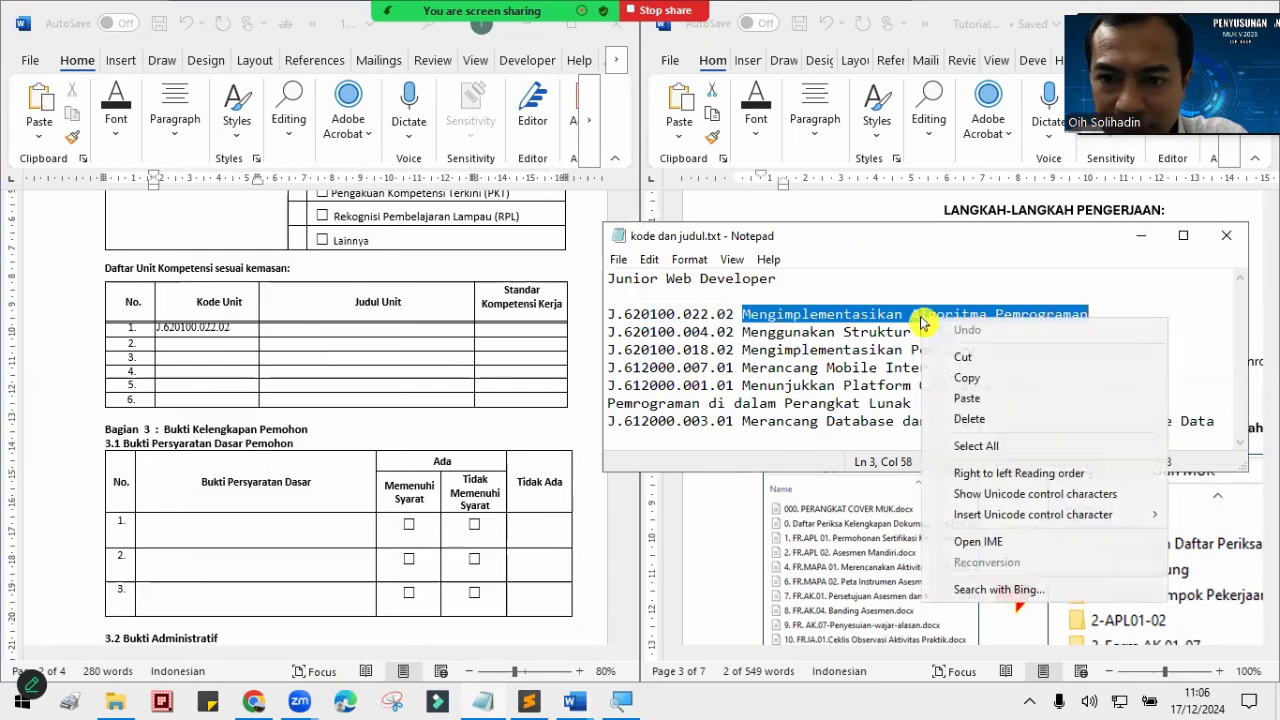
{"action": "left_click", "coordinate": [995, 376]}
{"action": "left_click", "coordinate": [348, 328]}
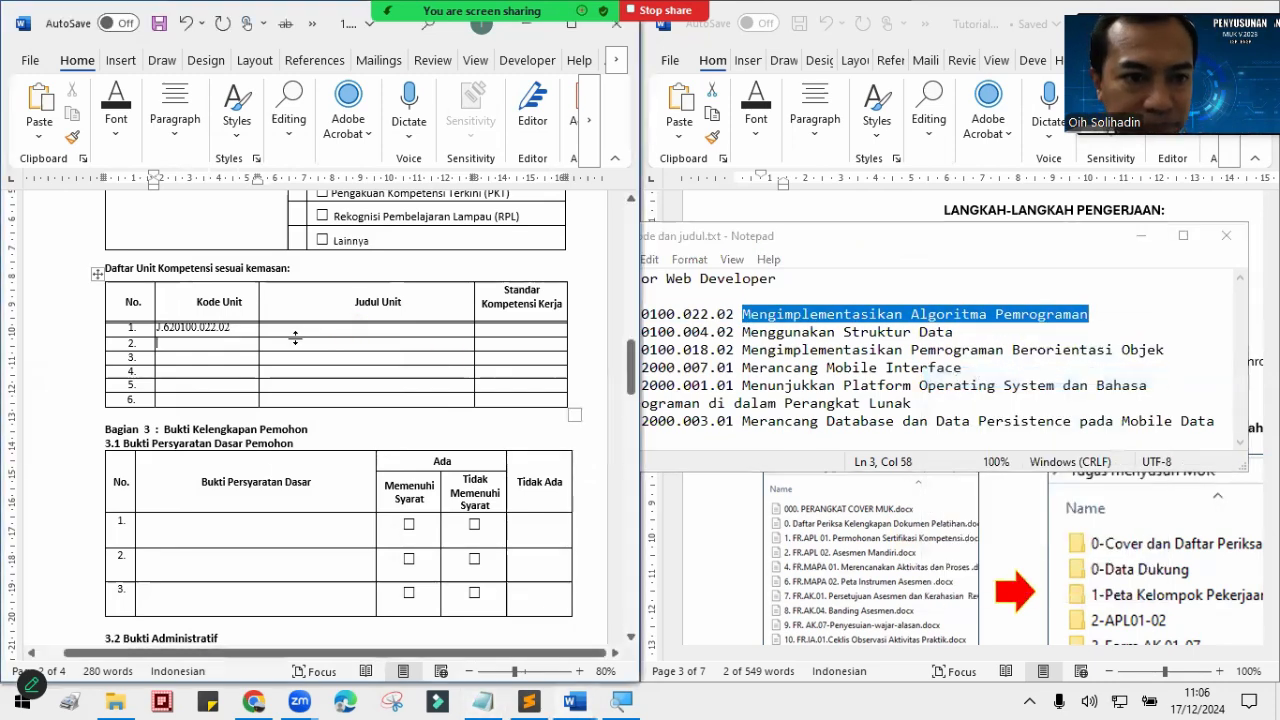
{"action": "right_click", "coordinate": [293, 332]}
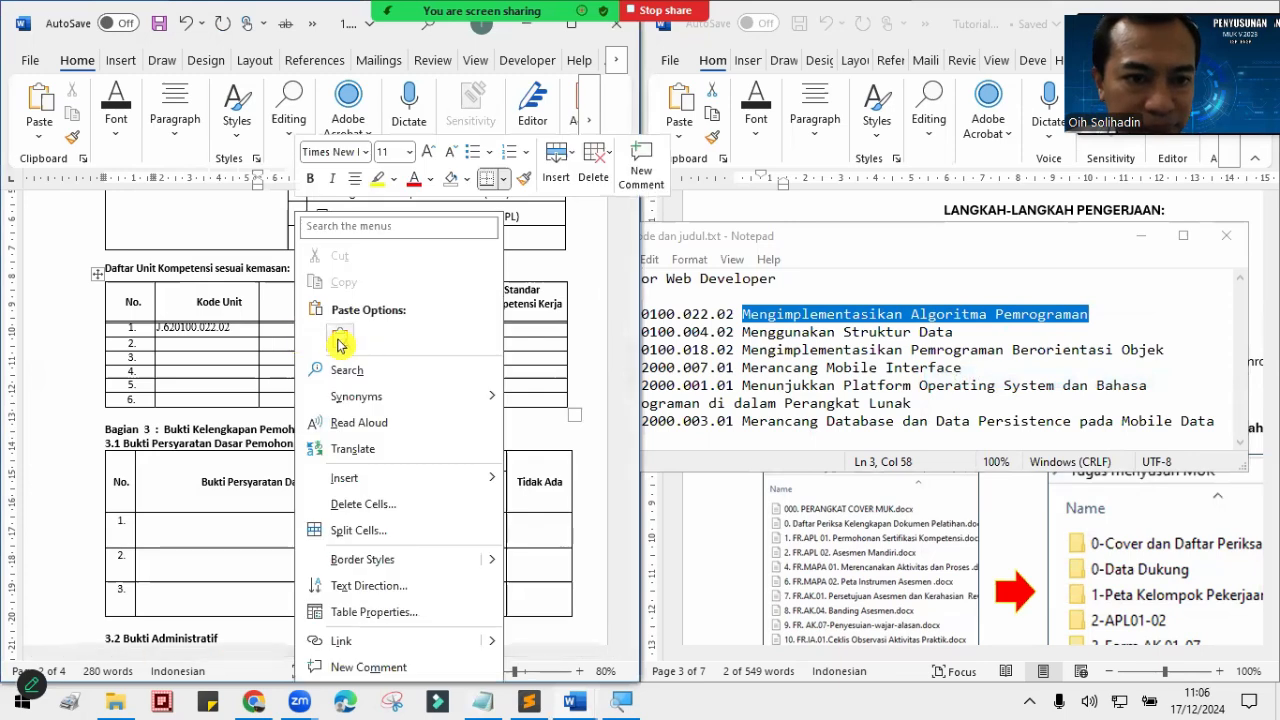
{"action": "left_click", "coordinate": [340, 340]}
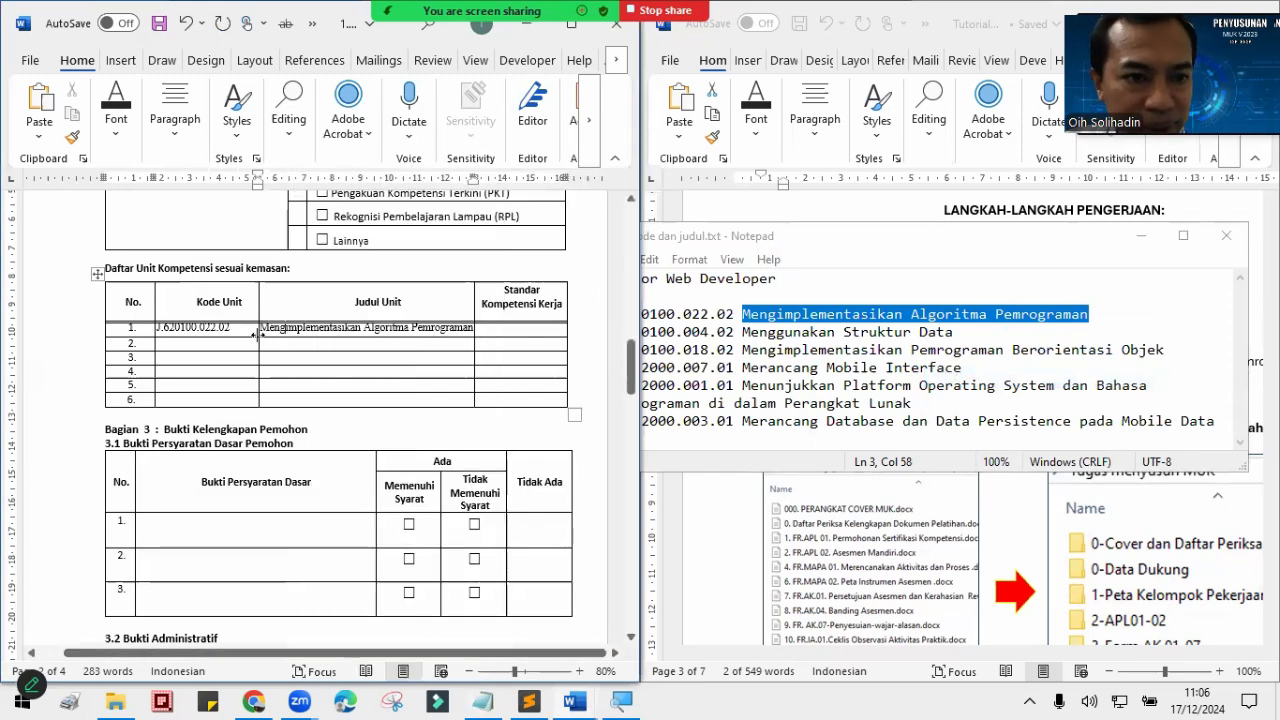
{"action": "left_click", "coordinate": [223, 330]}
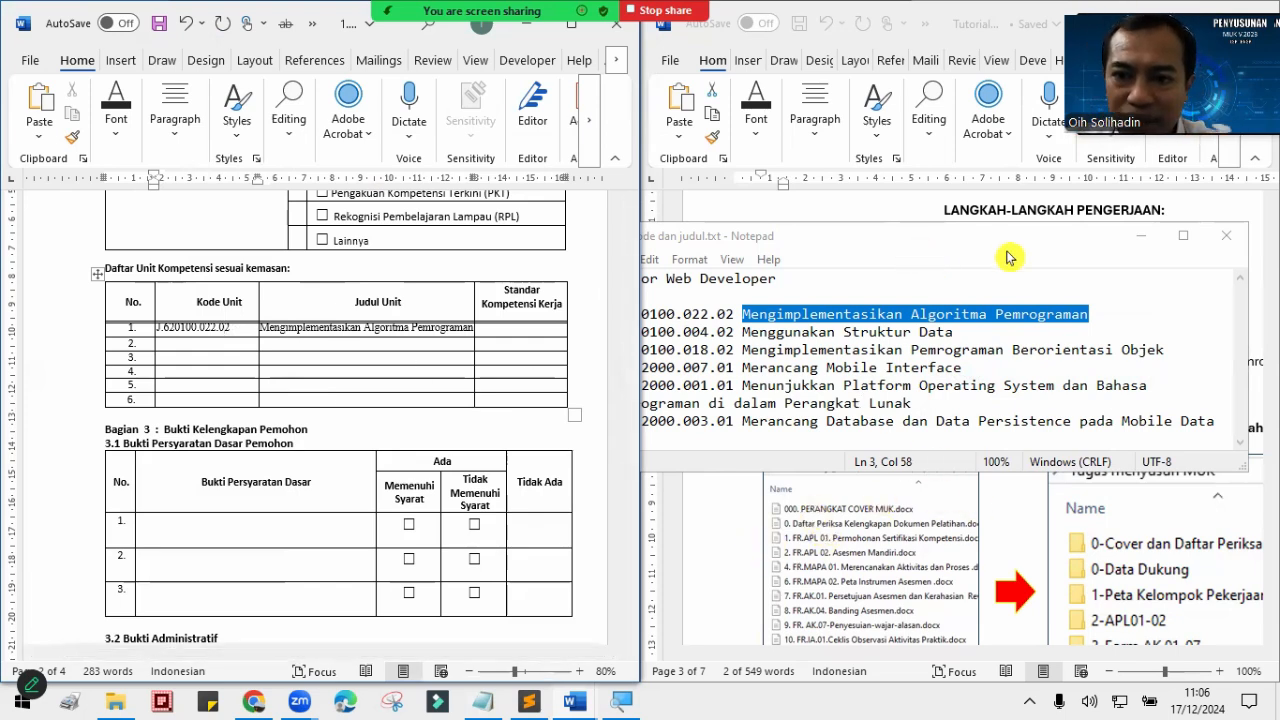
Step: Put the Notepad window away and clear the code and title from row 1 of the form's unit table
{"action": "left_click", "coordinate": [1141, 236]}
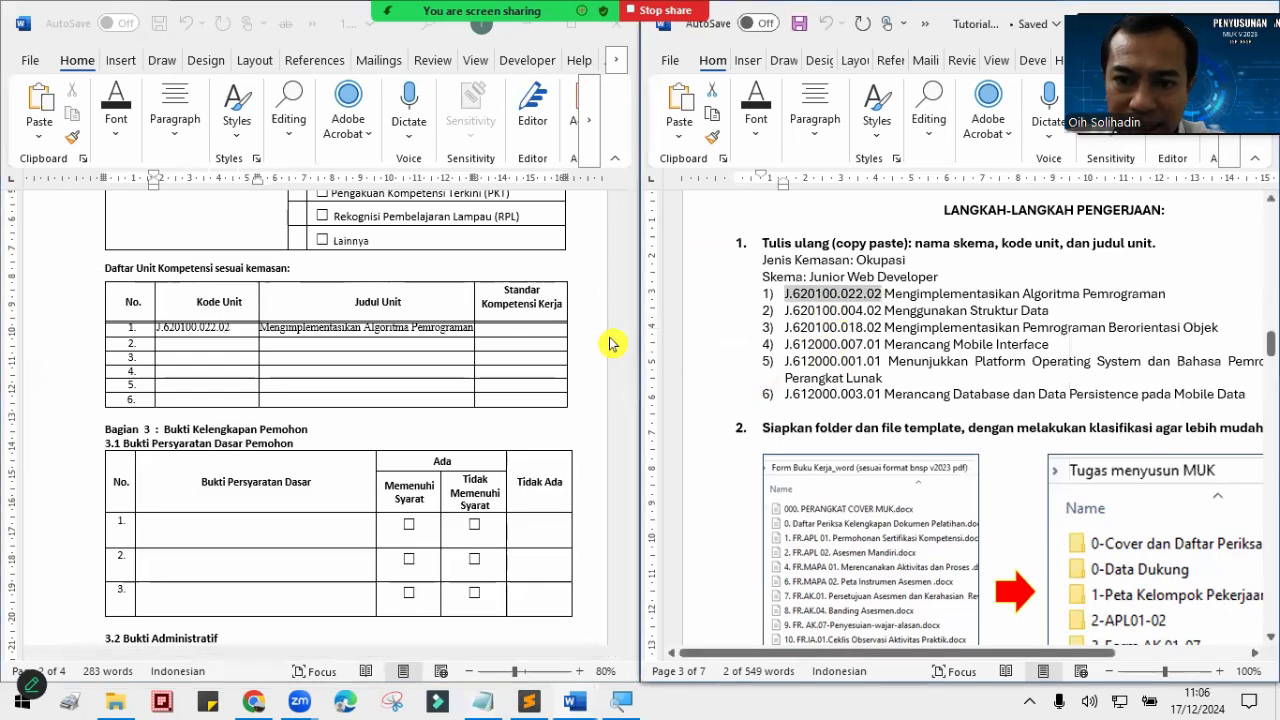
{"action": "left_click", "coordinate": [179, 329]}
{"action": "left_click_drag", "start_coordinate": [179, 336], "coordinate": [322, 338]}
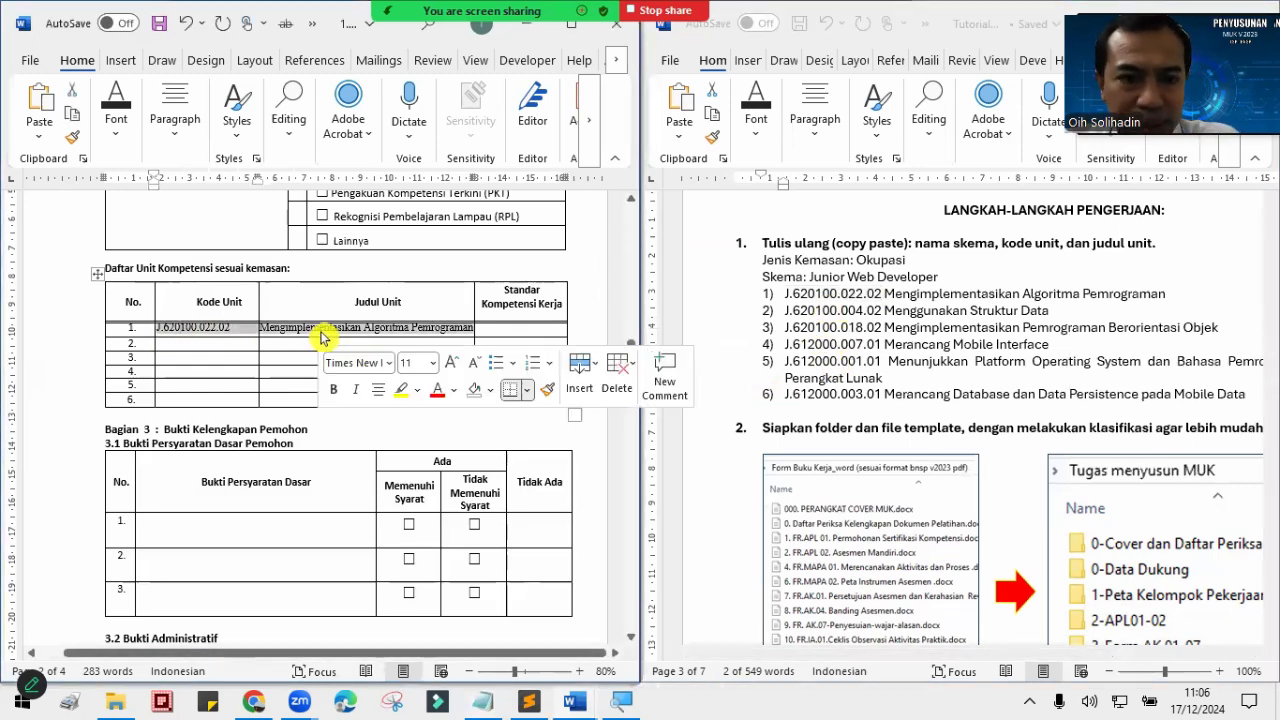
{"action": "key", "text": "Delete"}
Step: Try copying J.620100.022.02 from the tutorial's unit list into the first Kode Unit cell, and undo the paste
{"action": "left_click_drag", "start_coordinate": [785, 294], "coordinate": [864, 305]}
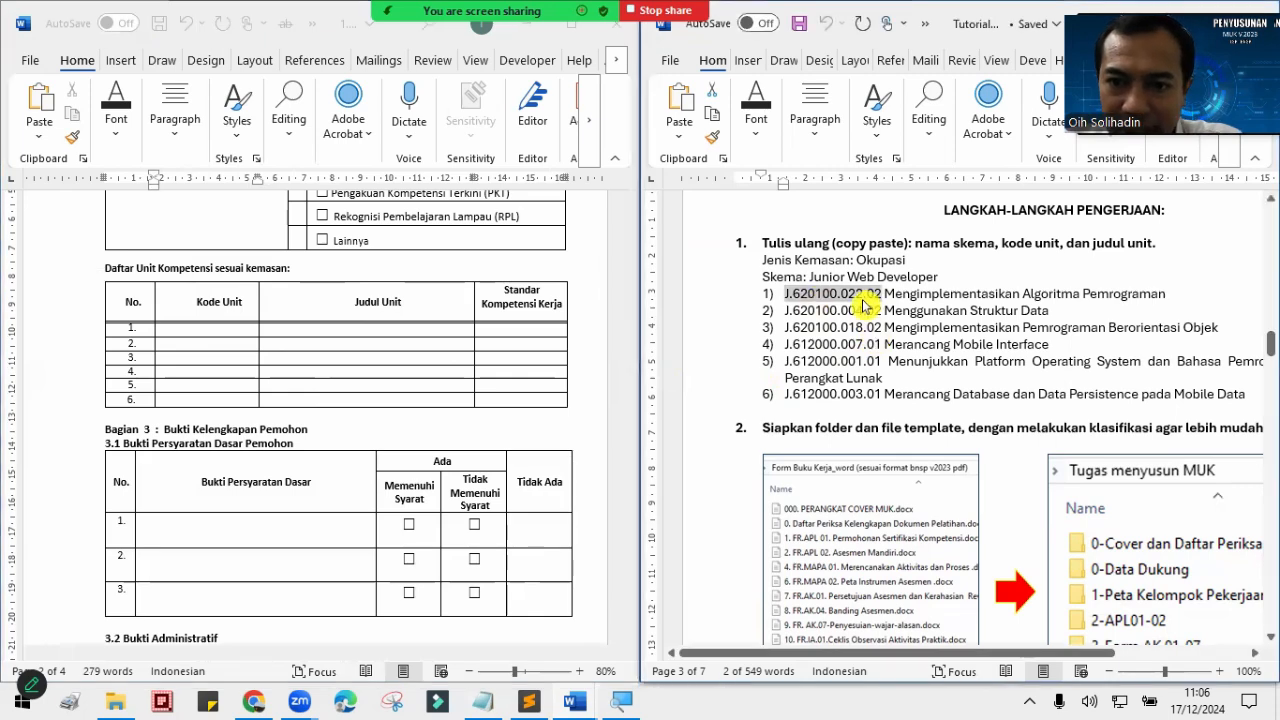
{"action": "left_click", "coordinate": [864, 303]}
{"action": "left_click_drag", "start_coordinate": [785, 294], "coordinate": [884, 294]}
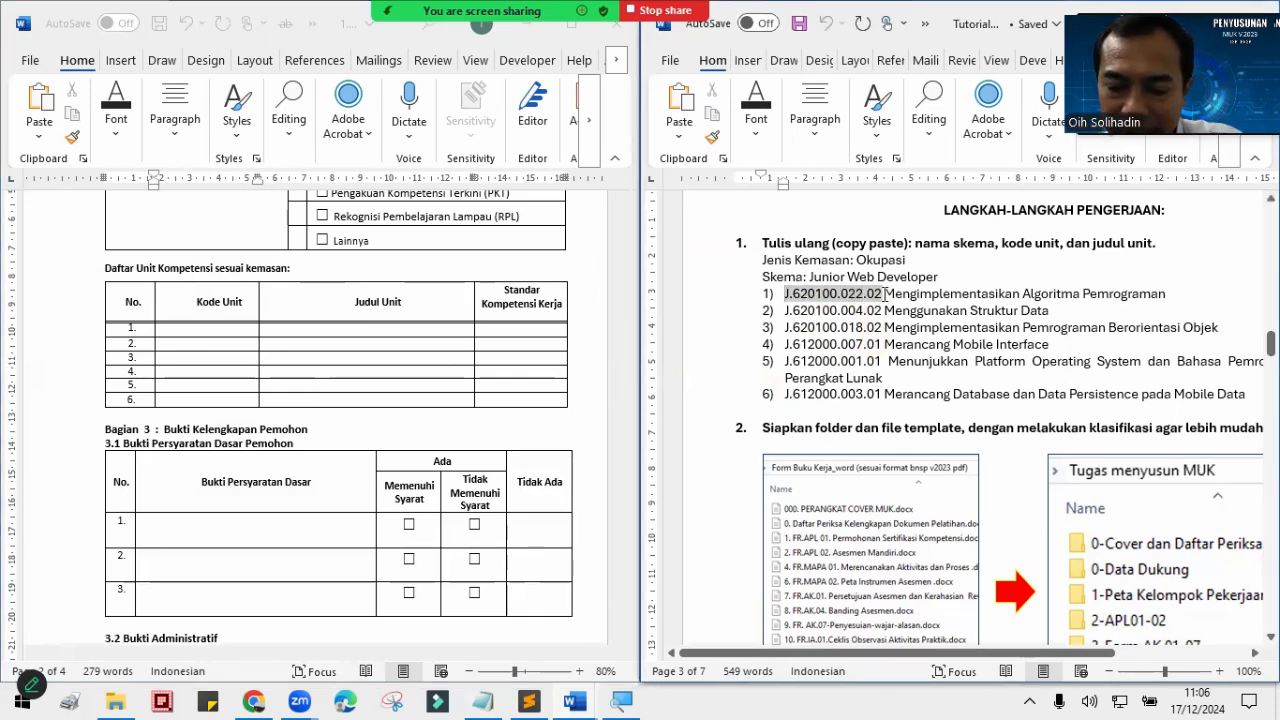
{"action": "right_click", "coordinate": [859, 295]}
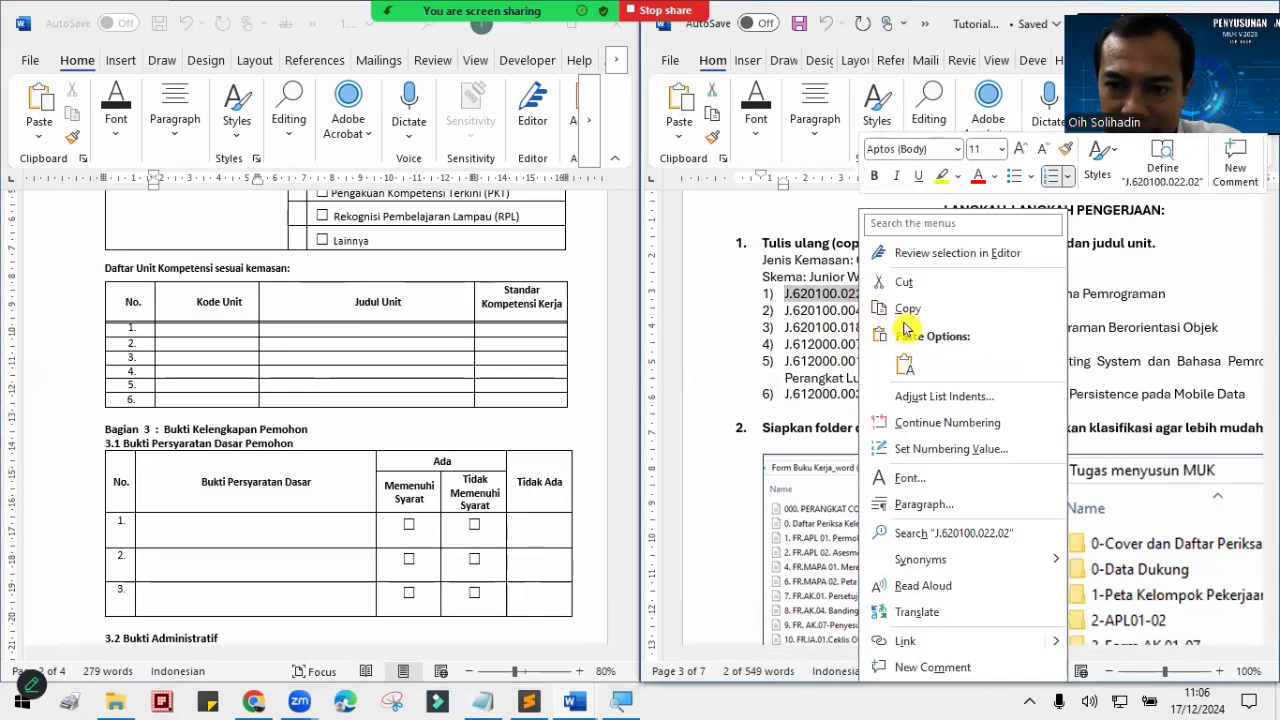
{"action": "left_click", "coordinate": [909, 318]}
{"action": "left_click", "coordinate": [181, 328]}
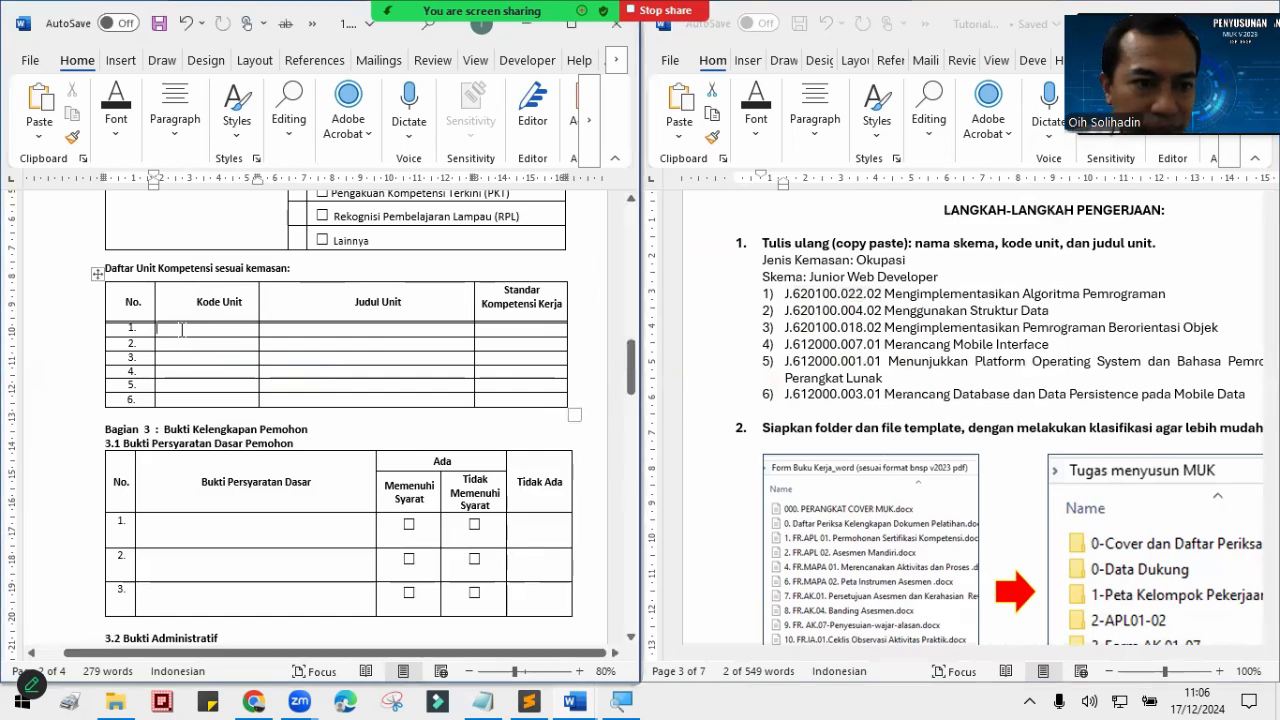
{"action": "right_click", "coordinate": [181, 328]}
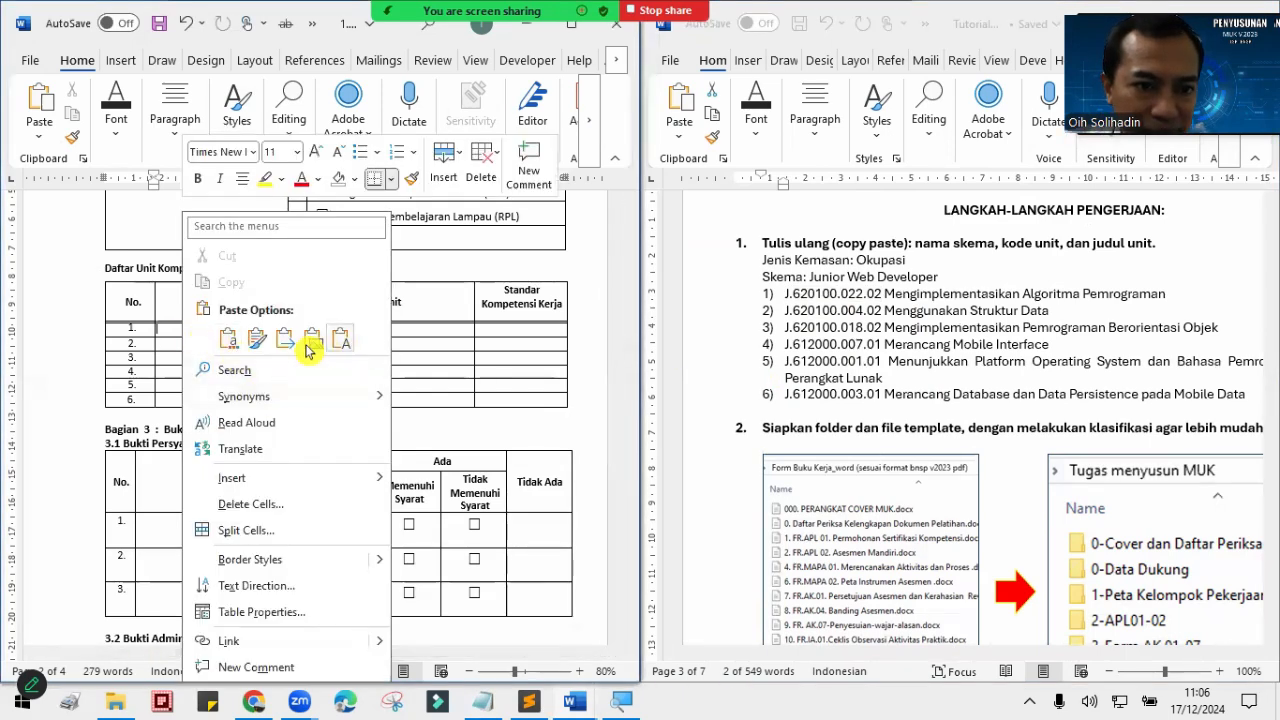
{"action": "left_click", "coordinate": [231, 341]}
{"action": "left_click", "coordinate": [231, 343]}
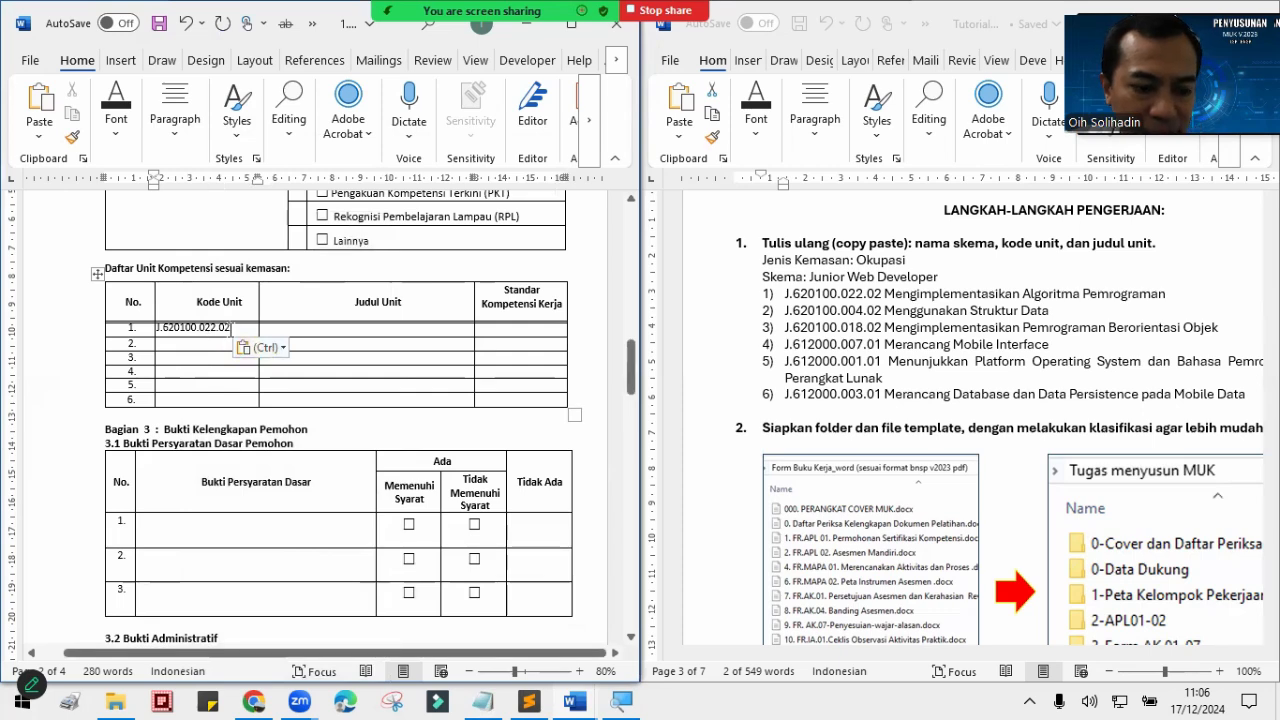
{"action": "key", "text": "ctrl+z"}
Step: Paste the copied code into the first Kode Unit cell again and compare its font with the row number's
{"action": "right_click", "coordinate": [204, 330]}
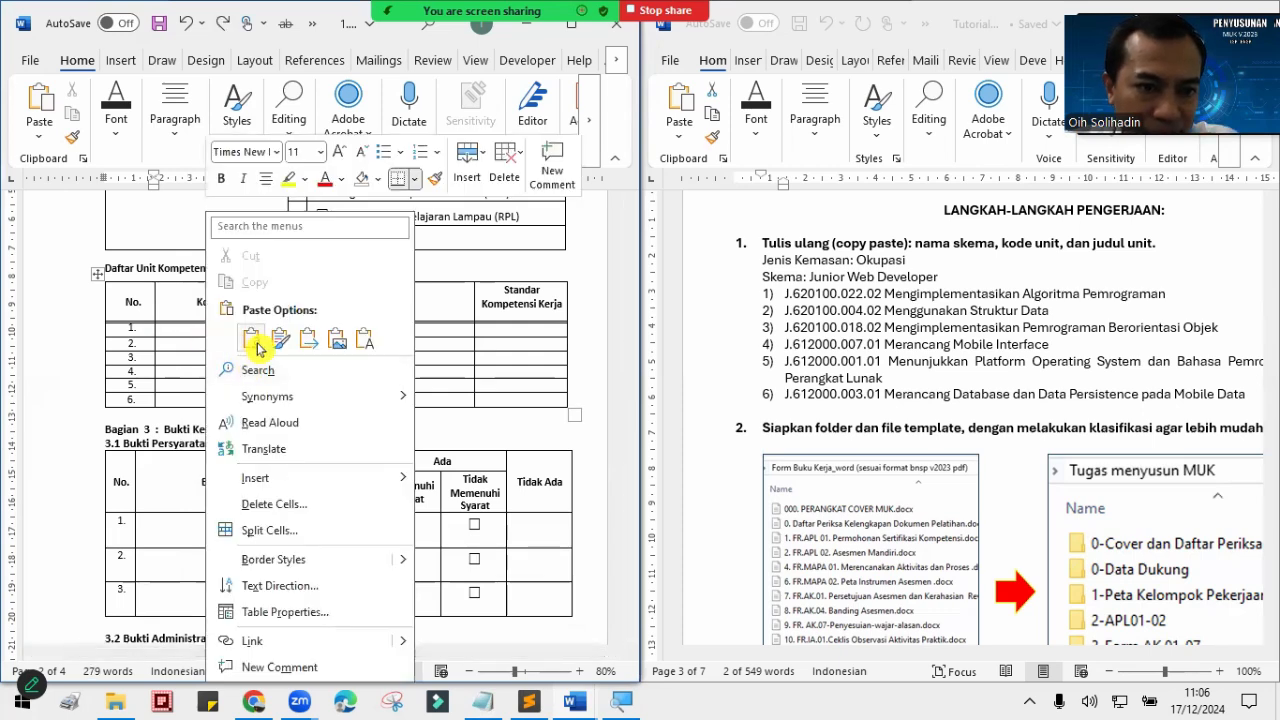
{"action": "left_click", "coordinate": [254, 343]}
{"action": "left_click", "coordinate": [256, 344]}
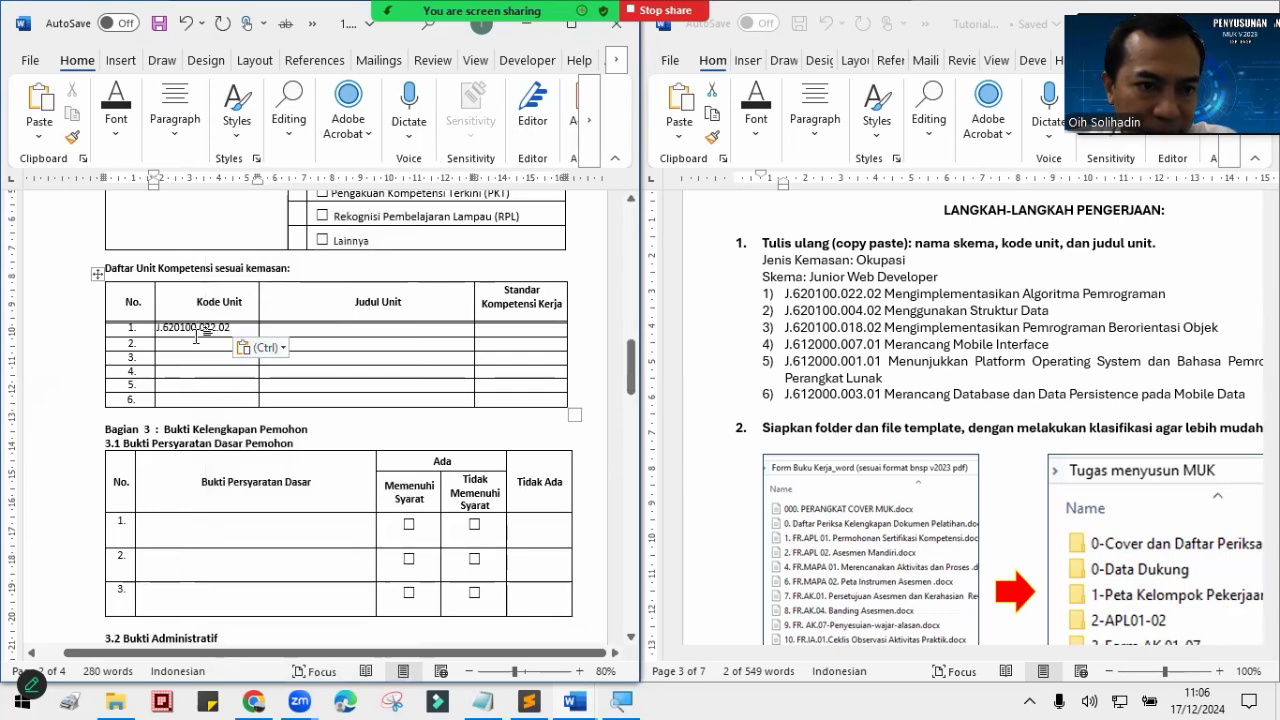
{"action": "left_click", "coordinate": [116, 112]}
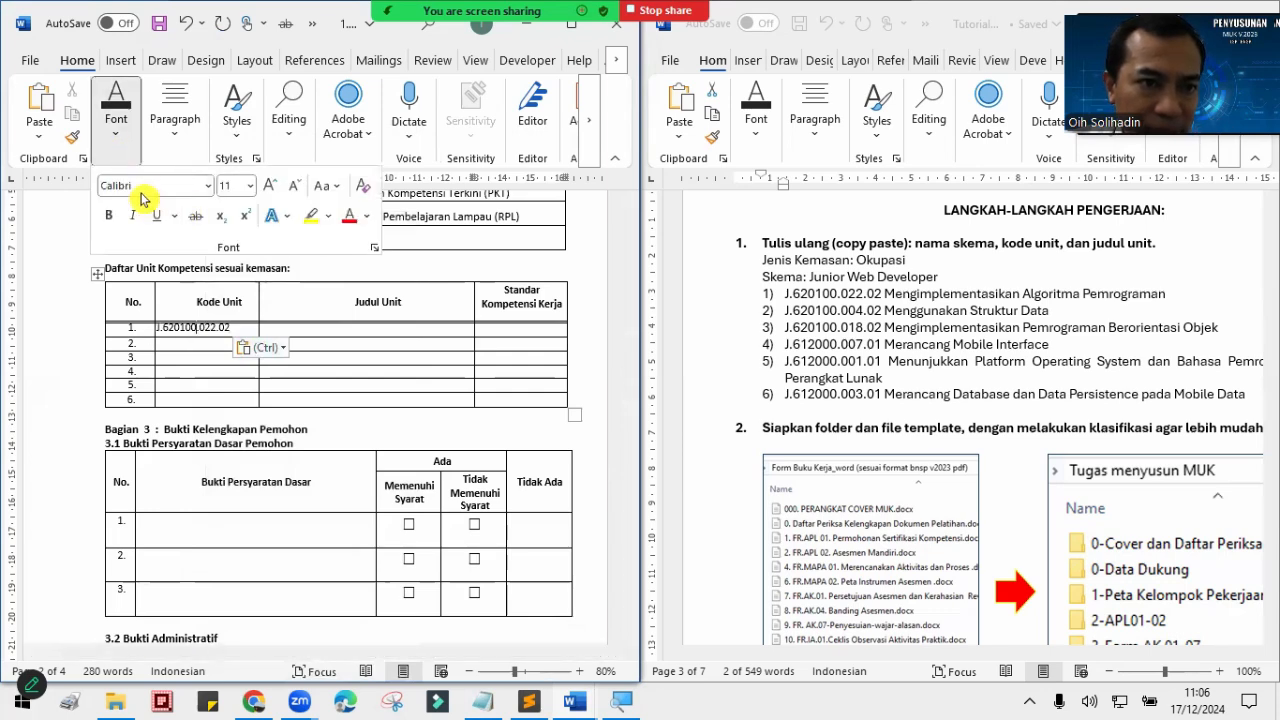
{"action": "left_click", "coordinate": [142, 328]}
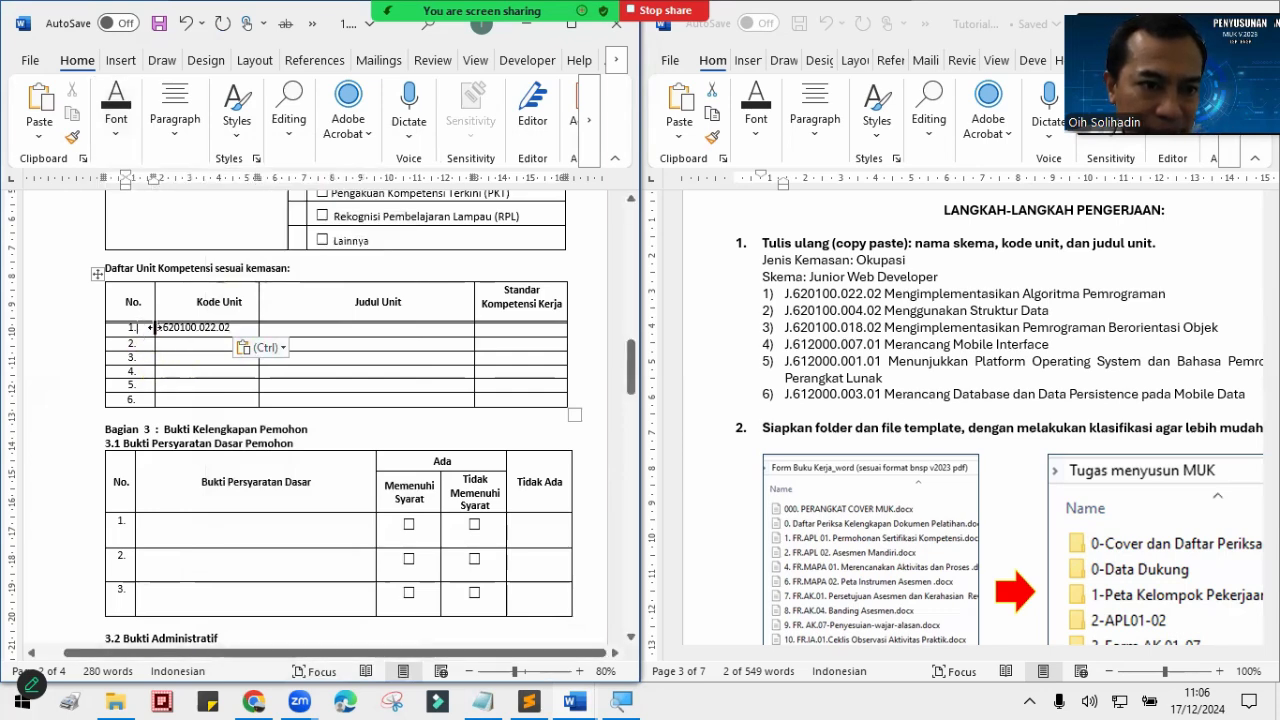
{"action": "left_click", "coordinate": [136, 152]}
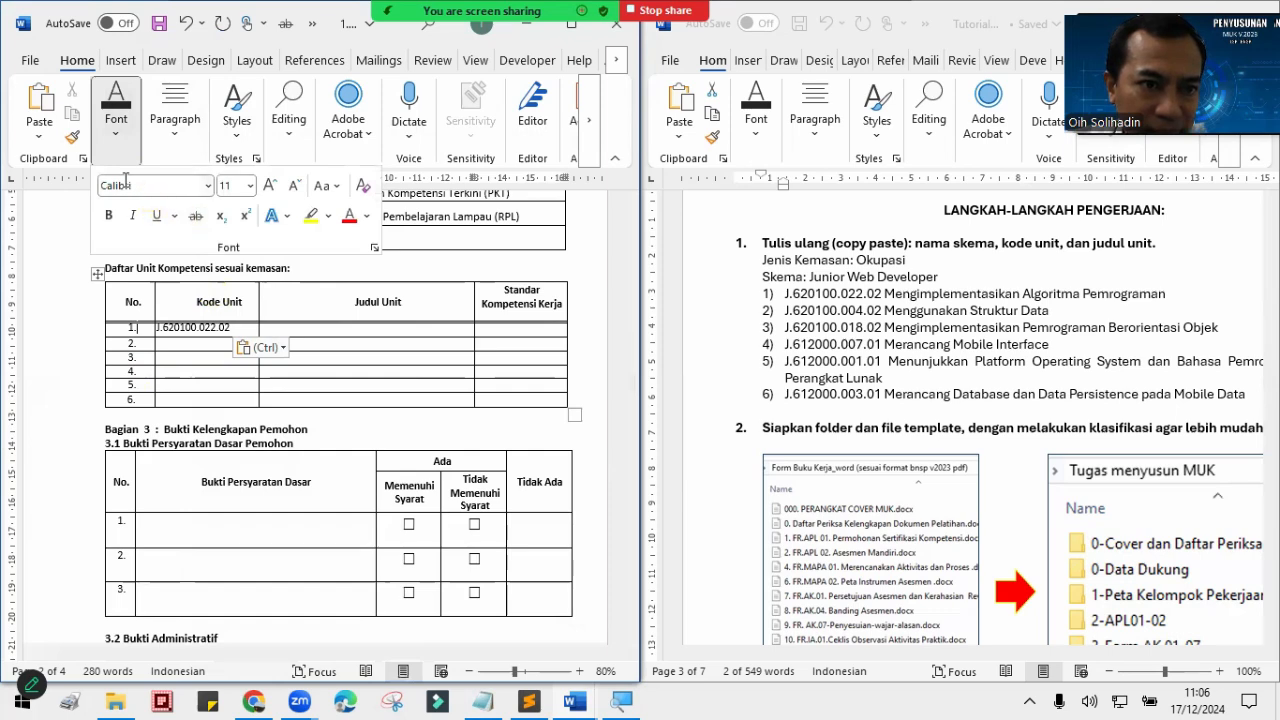
{"action": "left_click", "coordinate": [218, 366]}
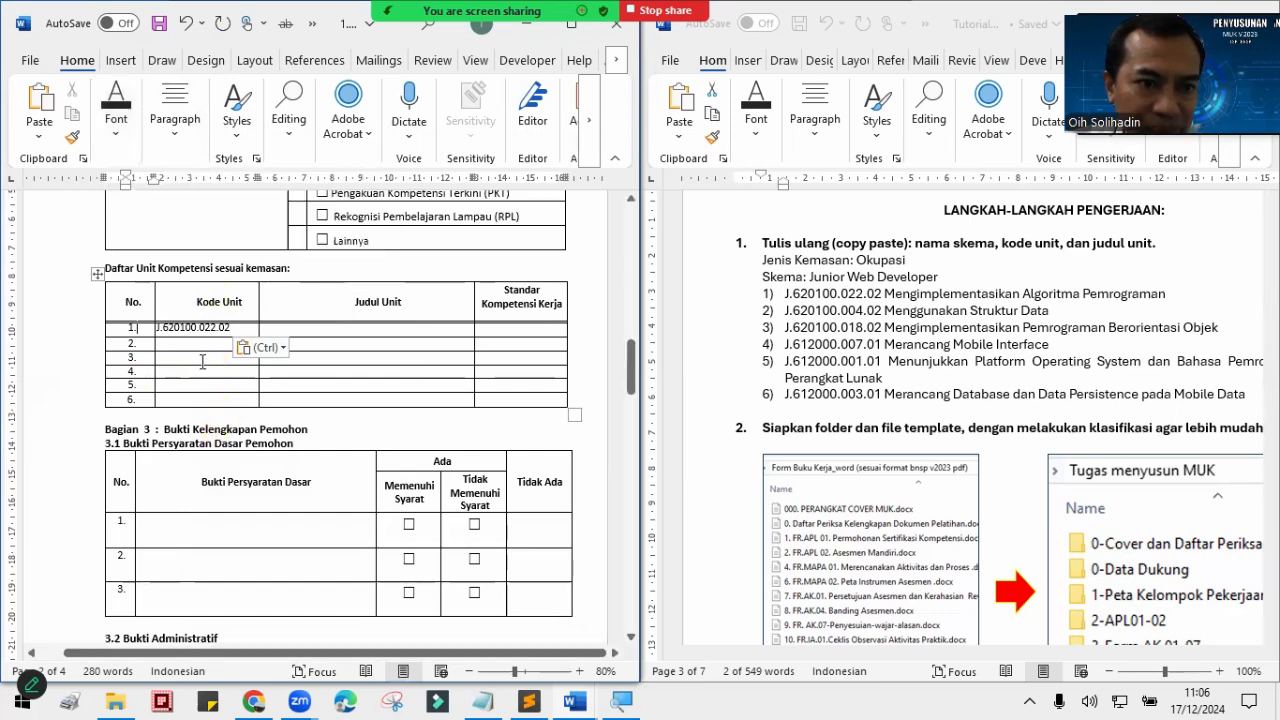
Step: Copy the title Mengimplementasikan Algoritma Pemrograman from the tutorial's list into the first Judul Unit cell
{"action": "left_click", "coordinate": [838, 313]}
{"action": "left_click", "coordinate": [1168, 297]}
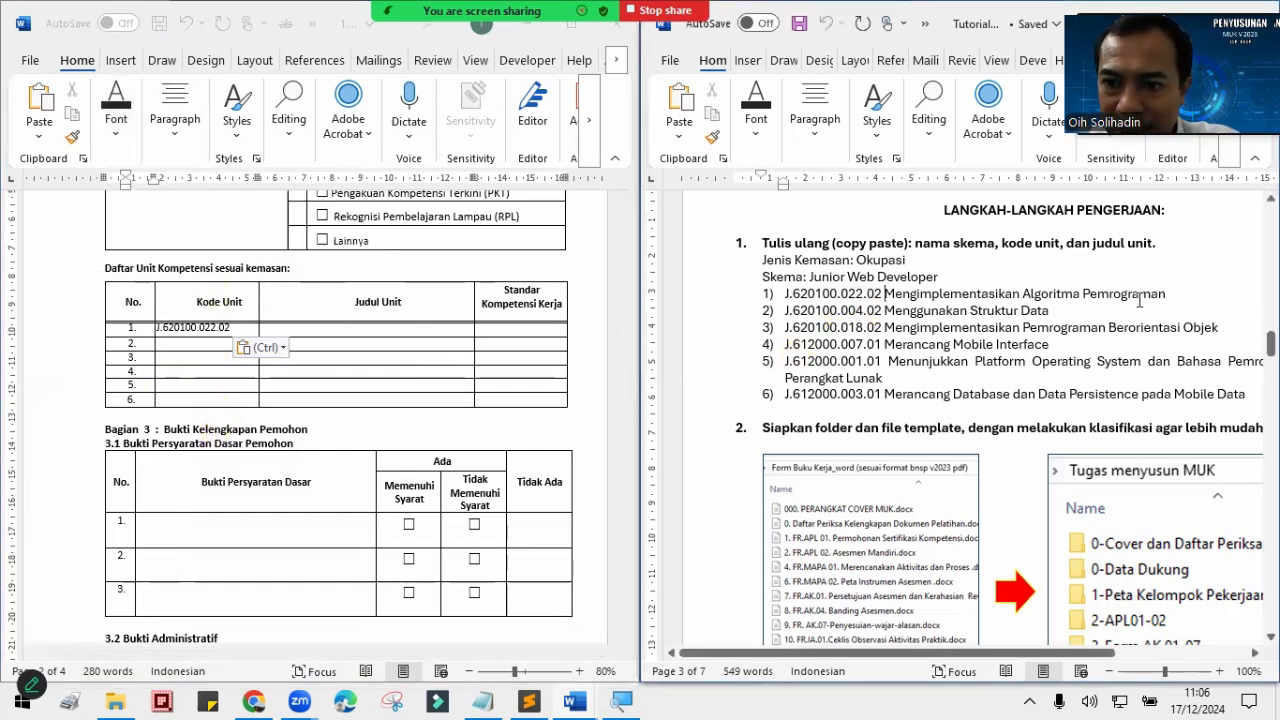
{"action": "left_click_drag", "start_coordinate": [1168, 297], "coordinate": [884, 294]}
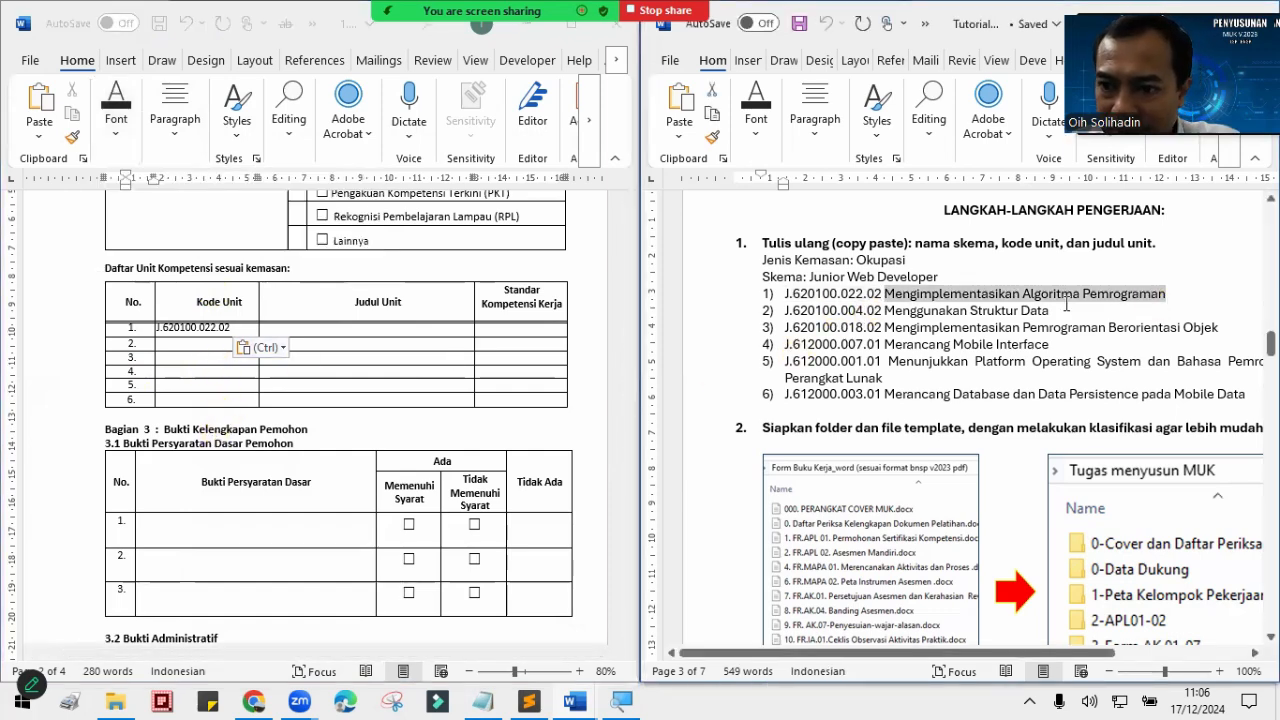
{"action": "right_click", "coordinate": [1014, 296]}
{"action": "left_click", "coordinate": [1059, 309]}
{"action": "left_click", "coordinate": [298, 336]}
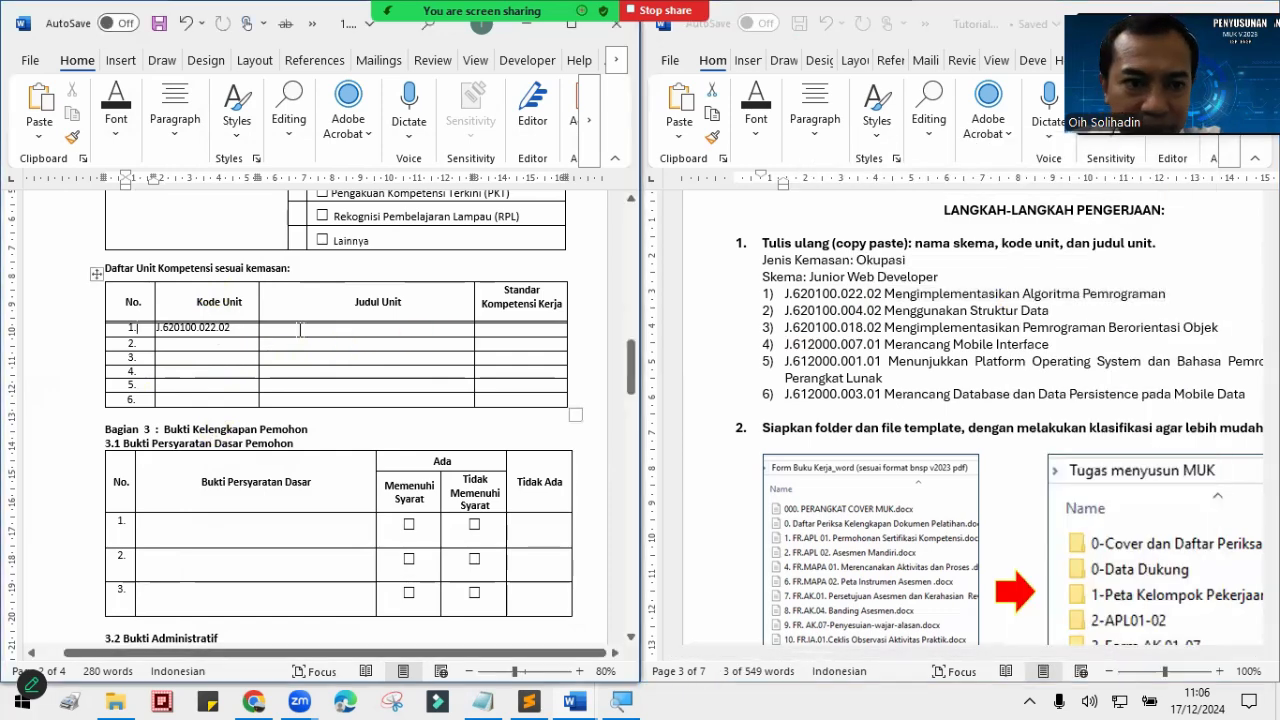
{"action": "right_click", "coordinate": [305, 329]}
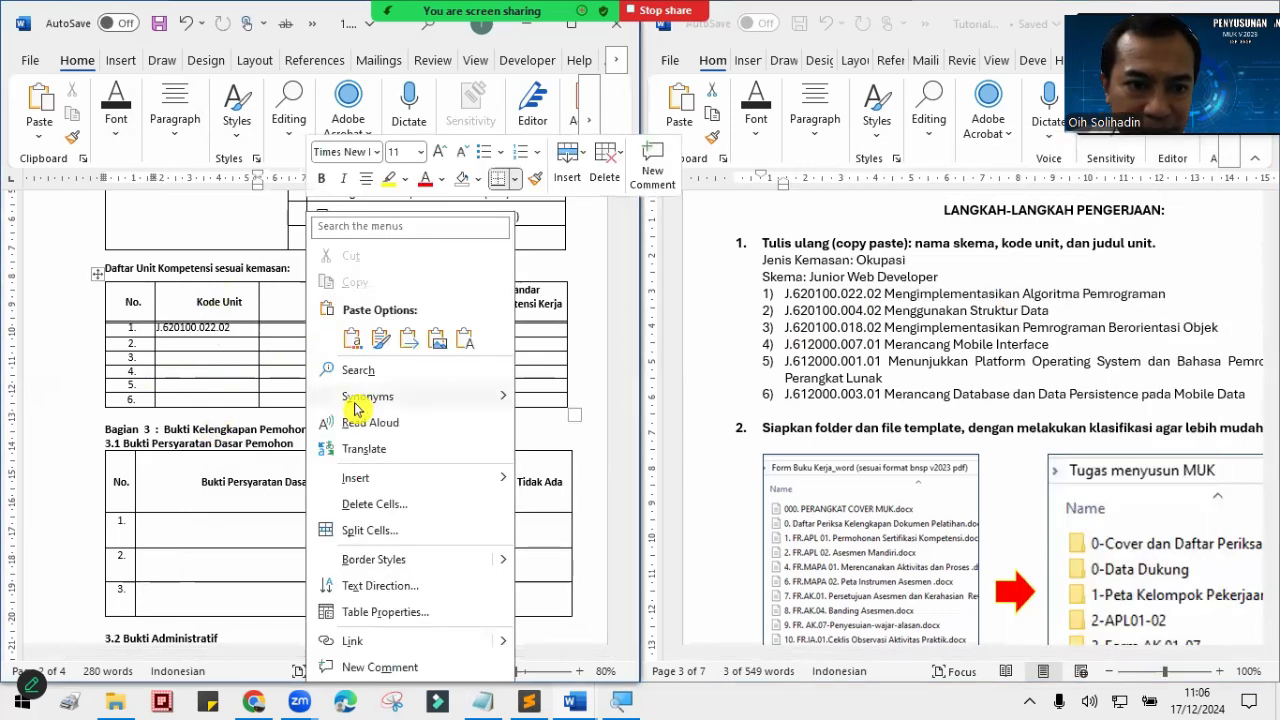
{"action": "left_click", "coordinate": [370, 298]}
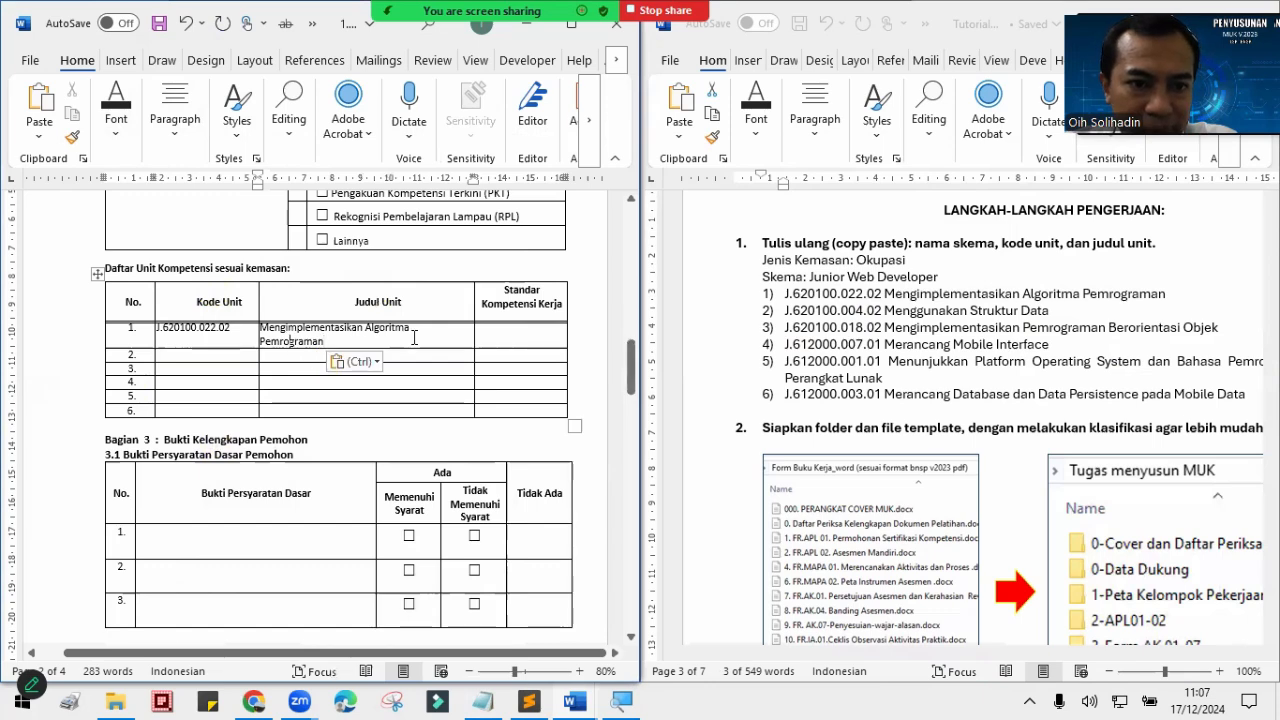
Step: Check the font of the pasted title and clear the code and title from row 1 of the unit table
{"action": "left_click", "coordinate": [116, 125]}
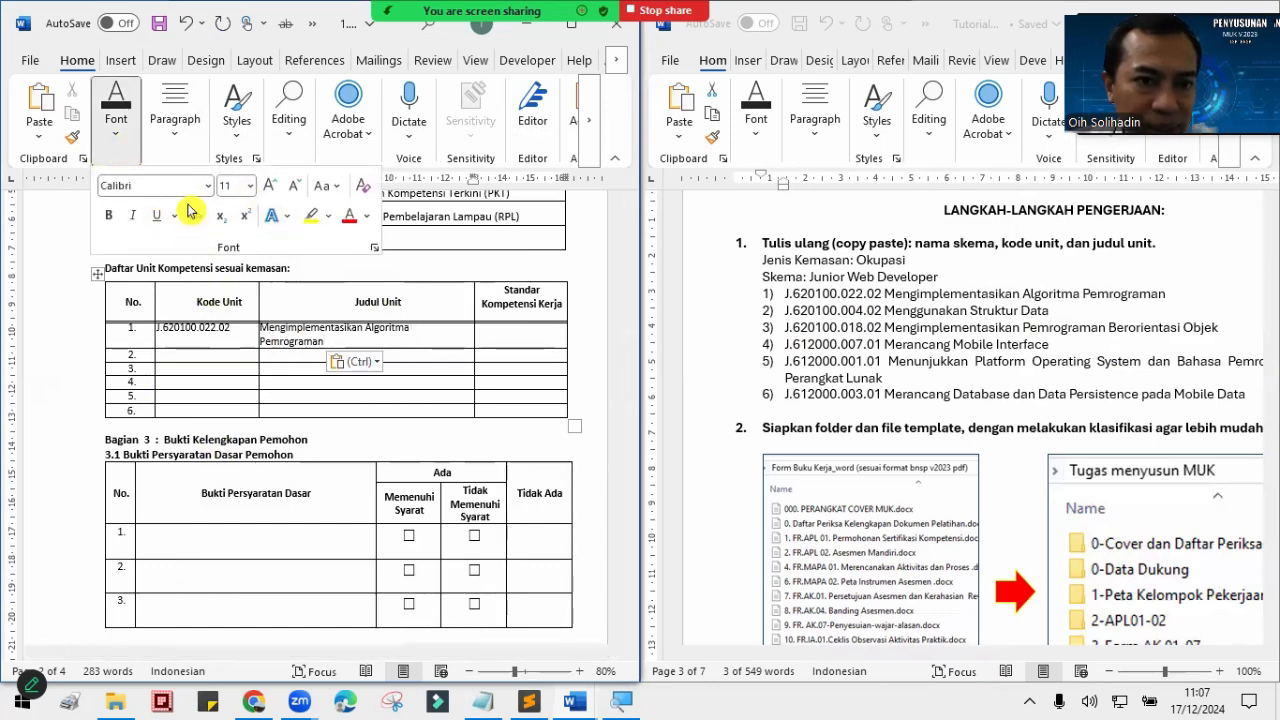
{"action": "left_click", "coordinate": [218, 350]}
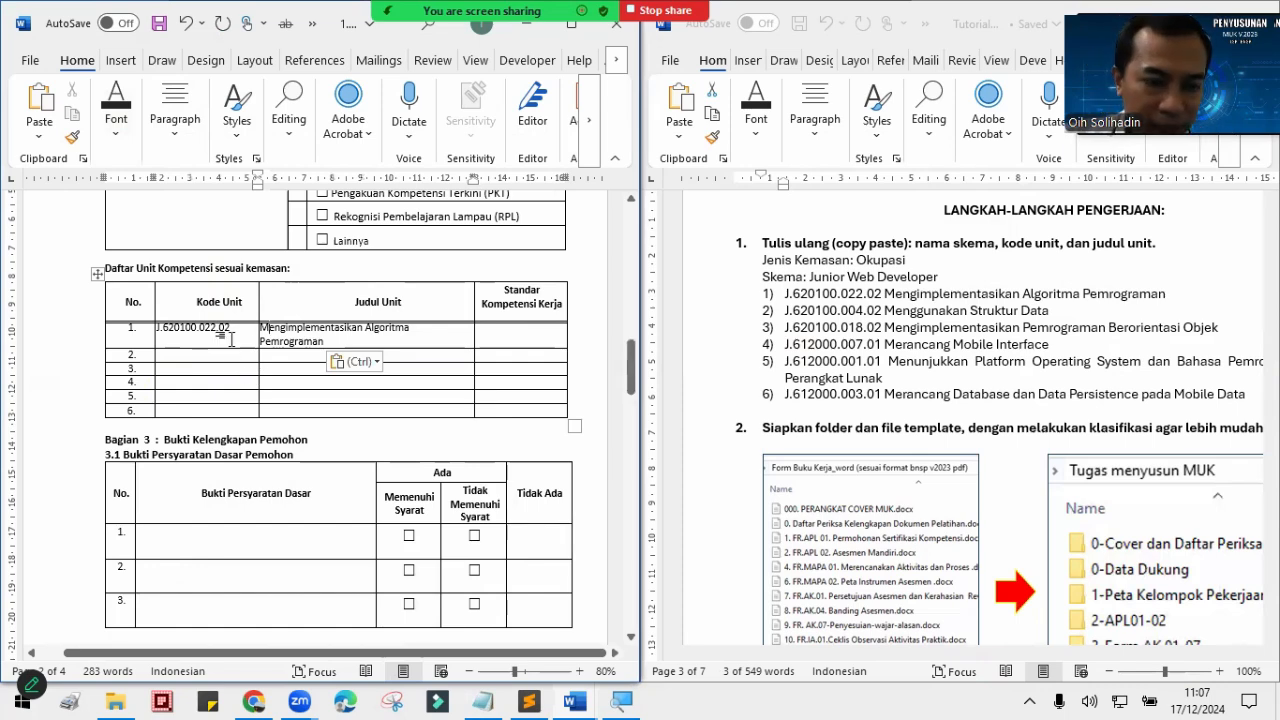
{"action": "left_click_drag", "start_coordinate": [231, 340], "coordinate": [322, 344]}
{"action": "key", "text": "Delete"}
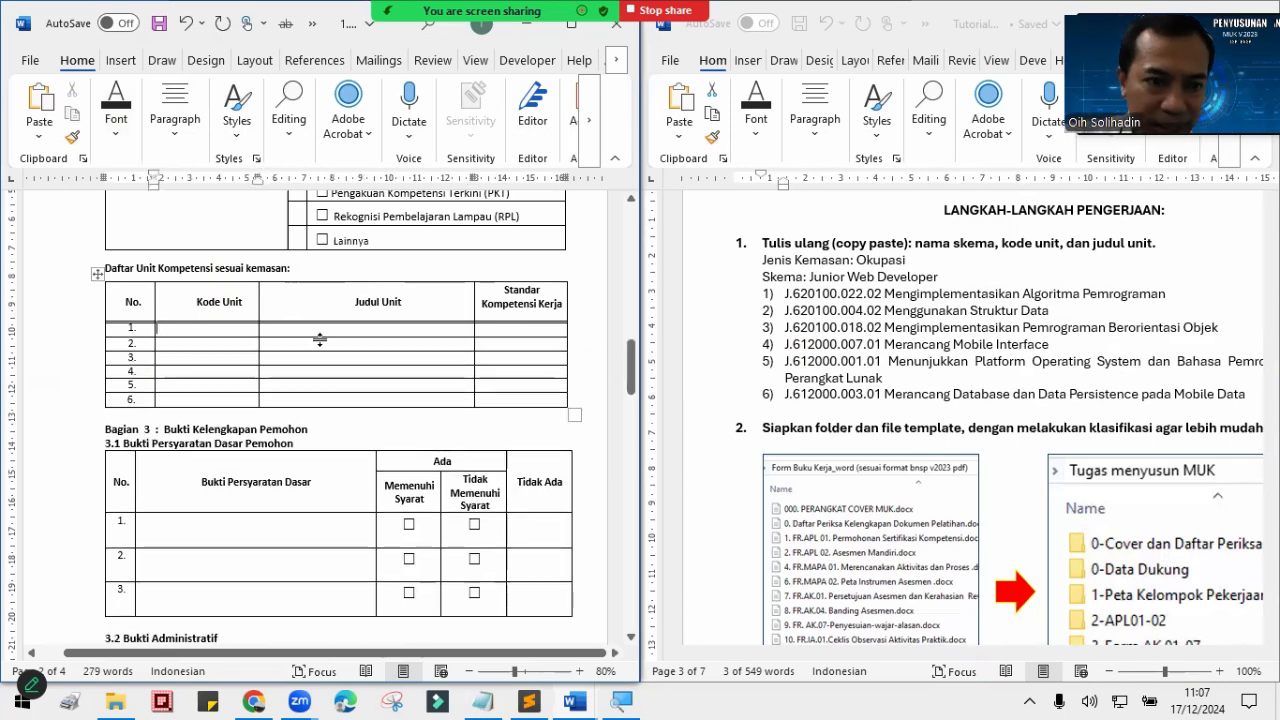
Step: Copy all six unit code and title lines from kode dan judul.txt in Notepad into the form's six Judul Unit cells
{"action": "left_click", "coordinate": [483, 703]}
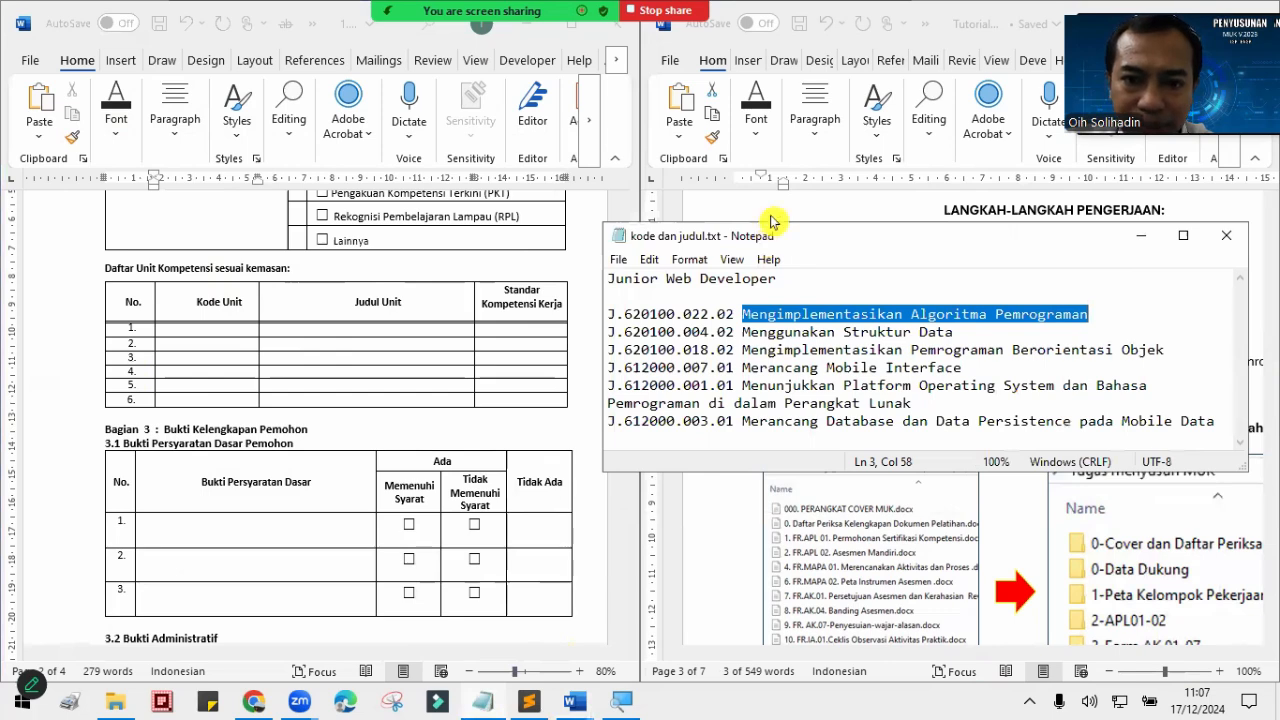
{"action": "left_click_drag", "start_coordinate": [770, 240], "coordinate": [764, 216]}
{"action": "left_click", "coordinate": [711, 364]}
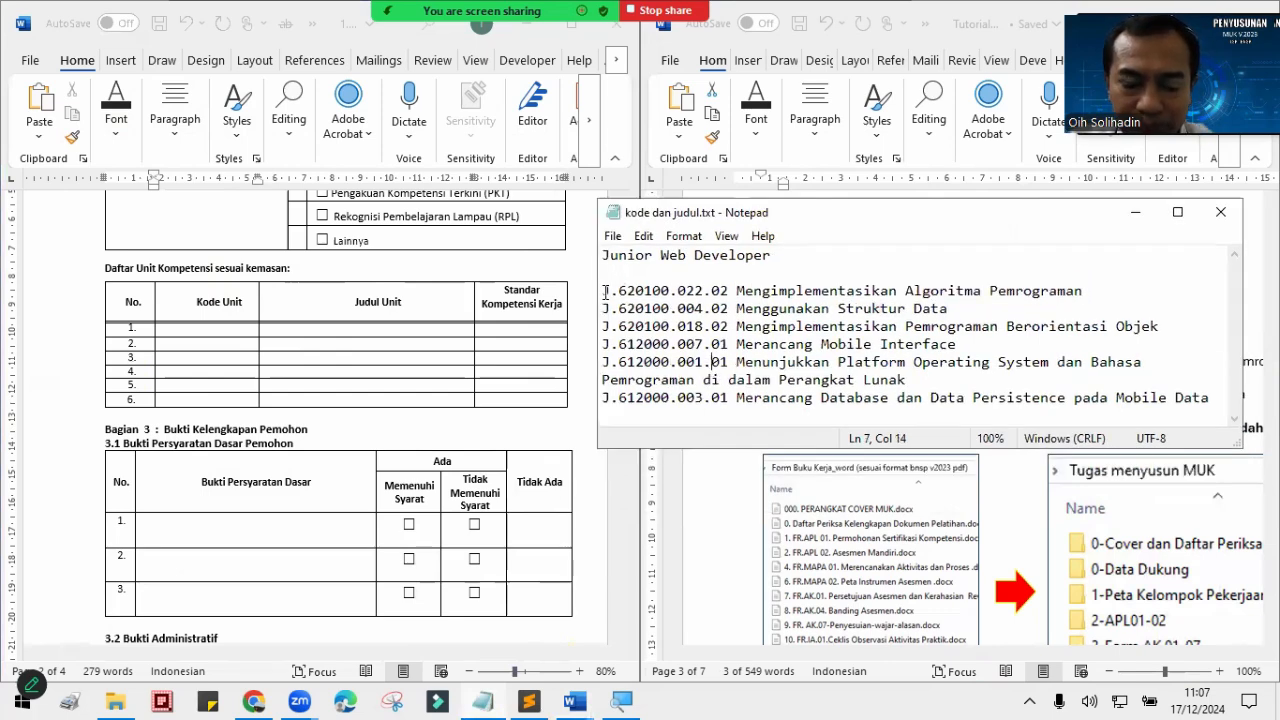
{"action": "left_click_drag", "start_coordinate": [629, 294], "coordinate": [1216, 408]}
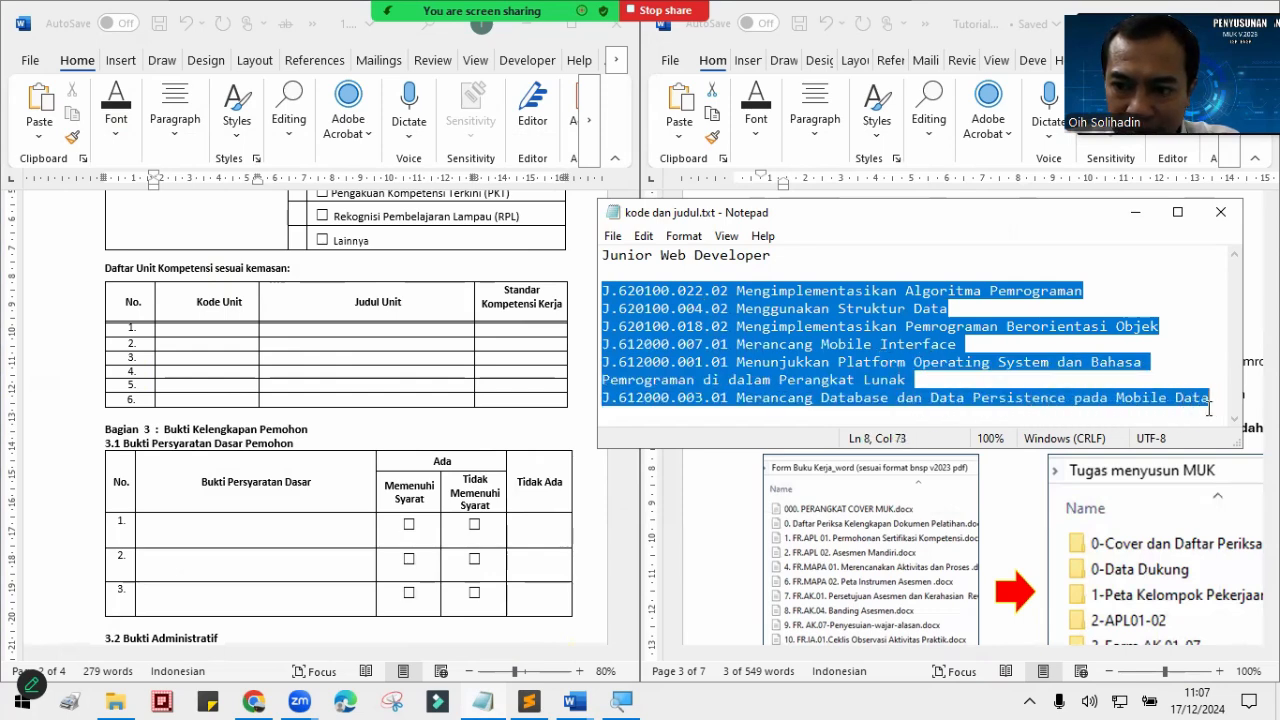
{"action": "right_click", "coordinate": [667, 300]}
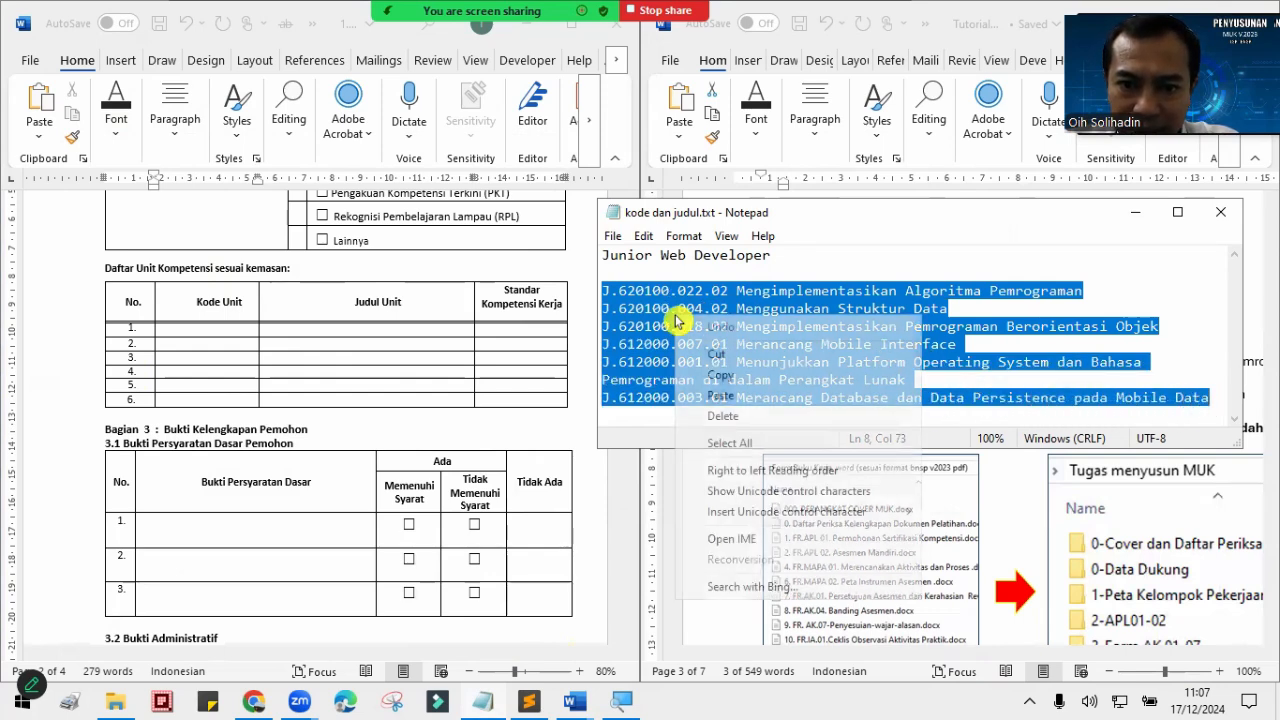
{"action": "left_click", "coordinate": [705, 362]}
{"action": "left_click", "coordinate": [316, 336]}
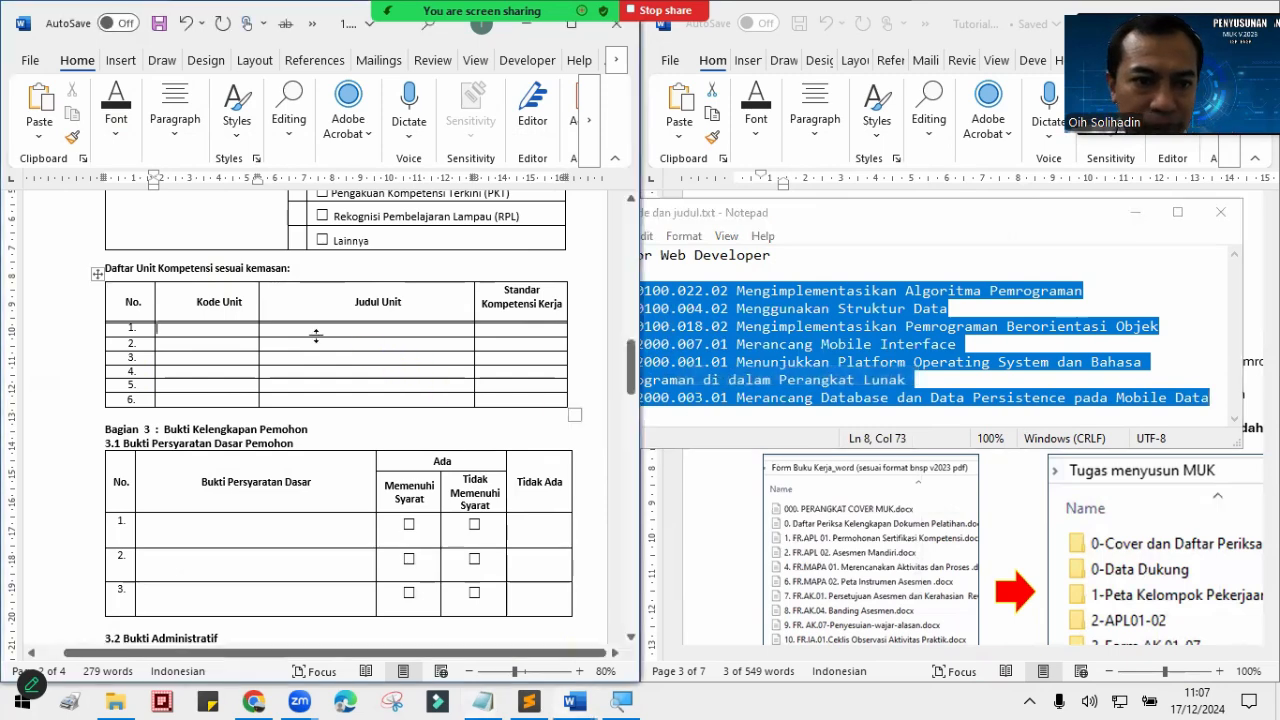
{"action": "left_click_drag", "start_coordinate": [333, 331], "coordinate": [343, 409]}
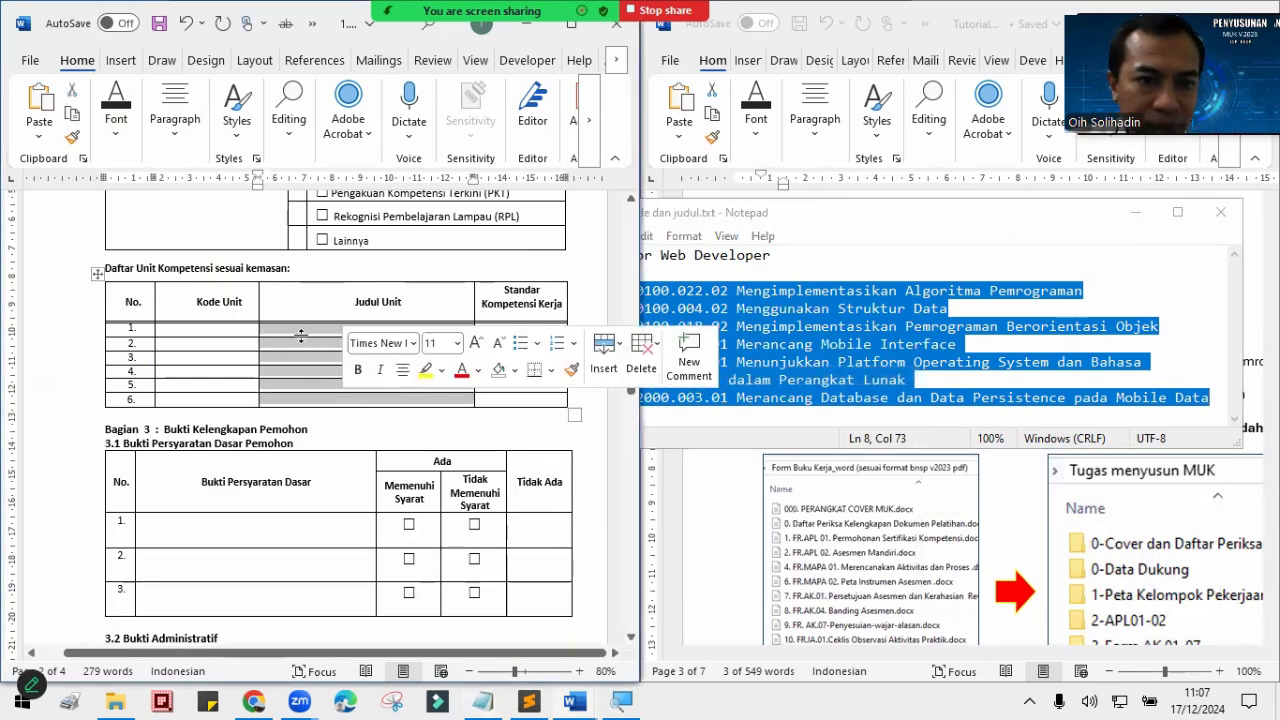
{"action": "left_click", "coordinate": [39, 134]}
{"action": "left_click", "coordinate": [40, 192]}
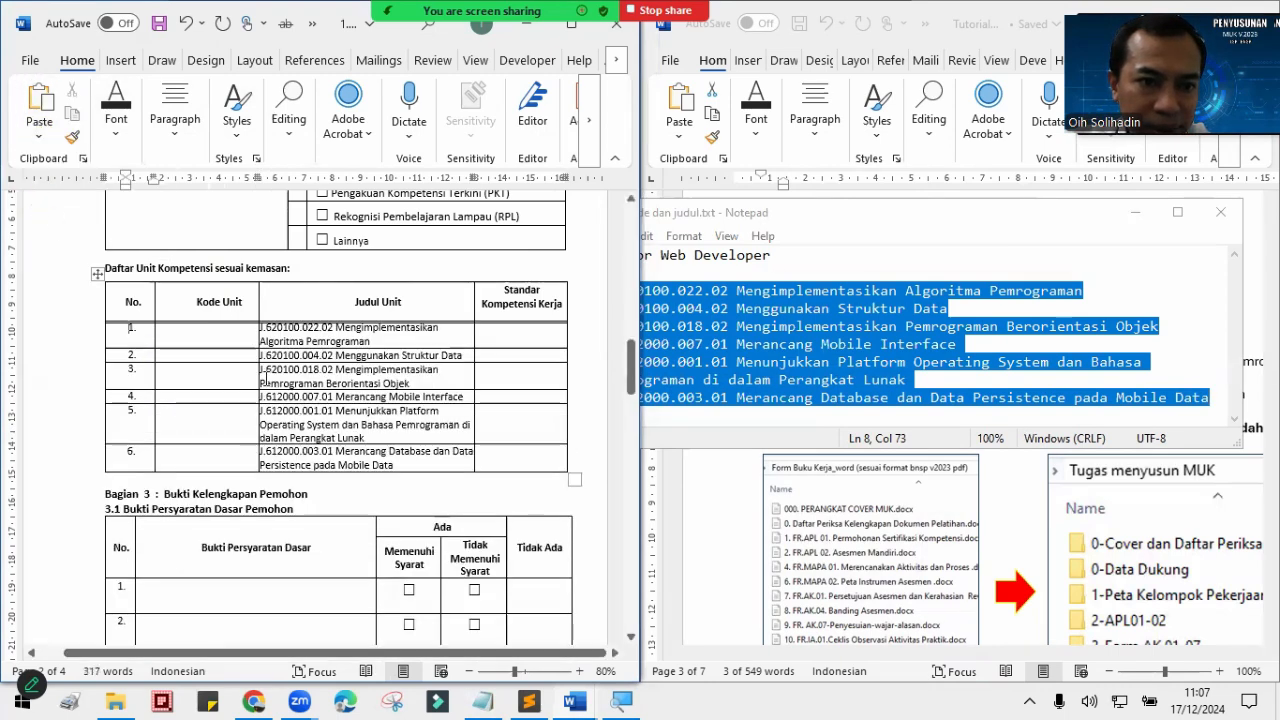
Step: Try moving .620100.022.02 from the first Judul Unit cell to the first Kode Unit cell, and undo the move
{"action": "left_click", "coordinate": [364, 425]}
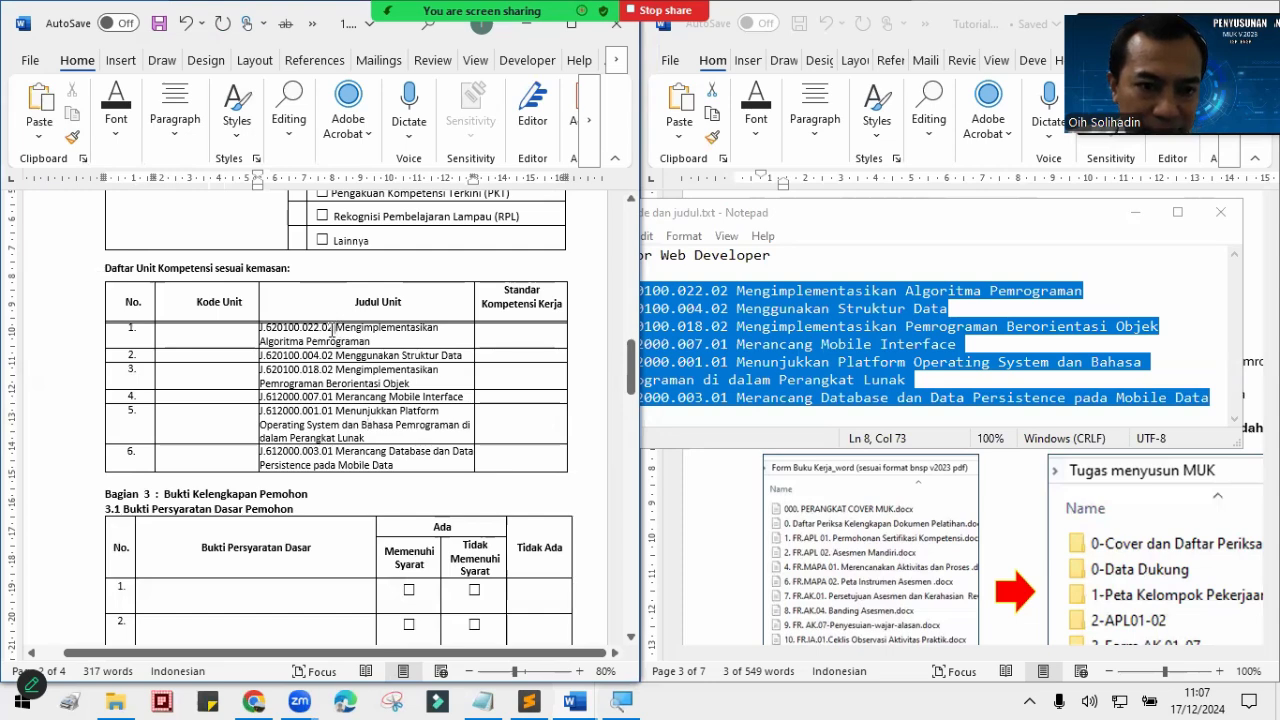
{"action": "left_click_drag", "start_coordinate": [305, 330], "coordinate": [263, 330]}
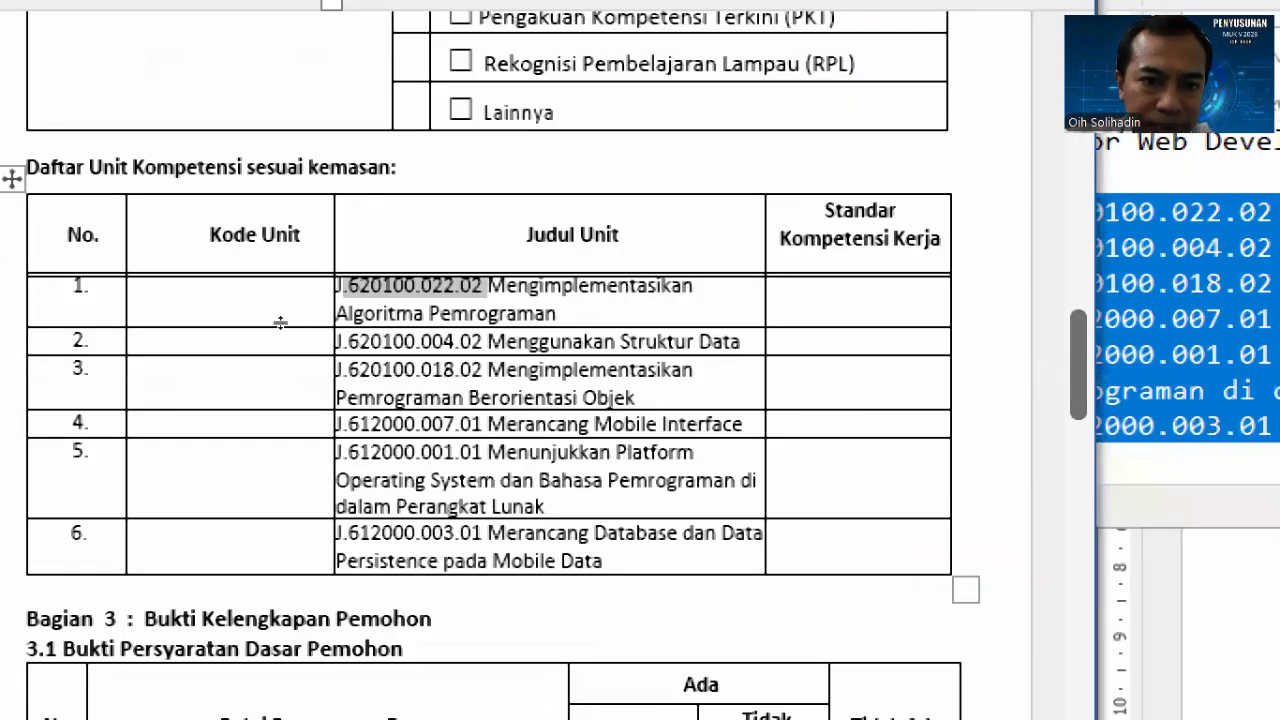
{"action": "left_click_drag", "start_coordinate": [277, 333], "coordinate": [195, 320]}
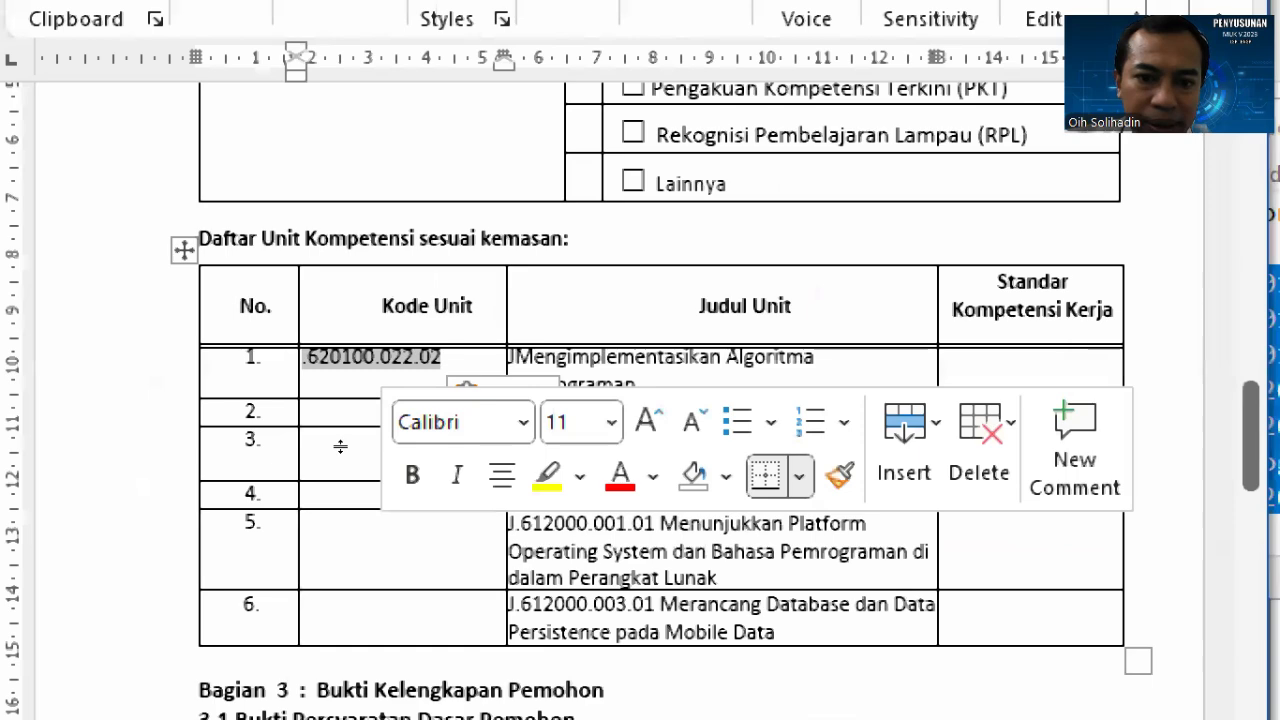
{"action": "scroll", "coordinate": [309, 423], "scroll_direction": "down", "scroll_amount": 1}
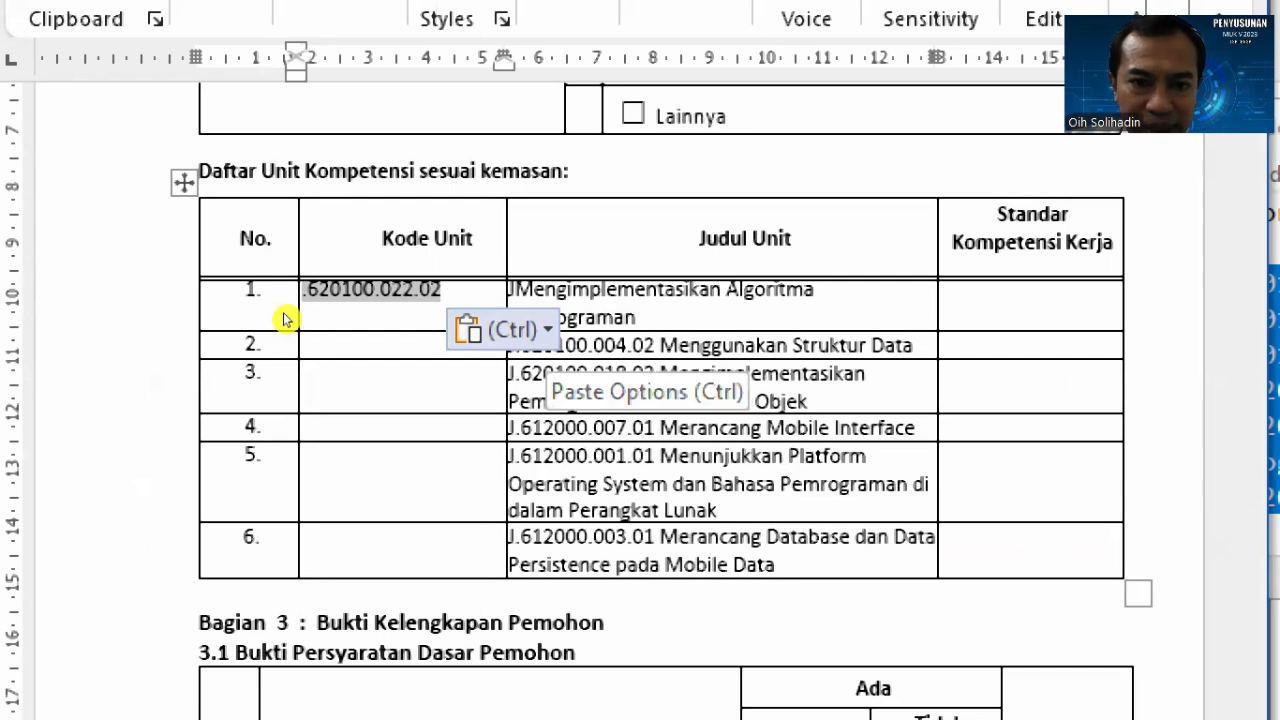
{"action": "key", "text": "Escape"}
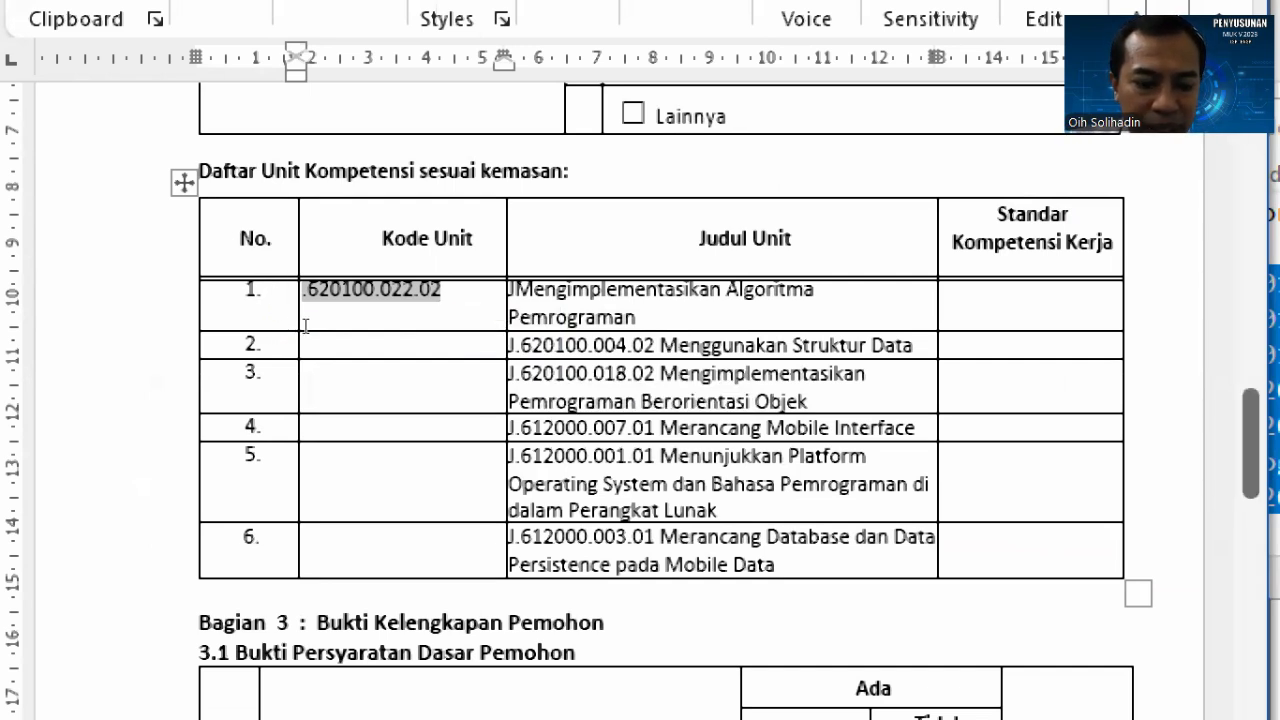
{"action": "key", "text": "ctrl+z"}
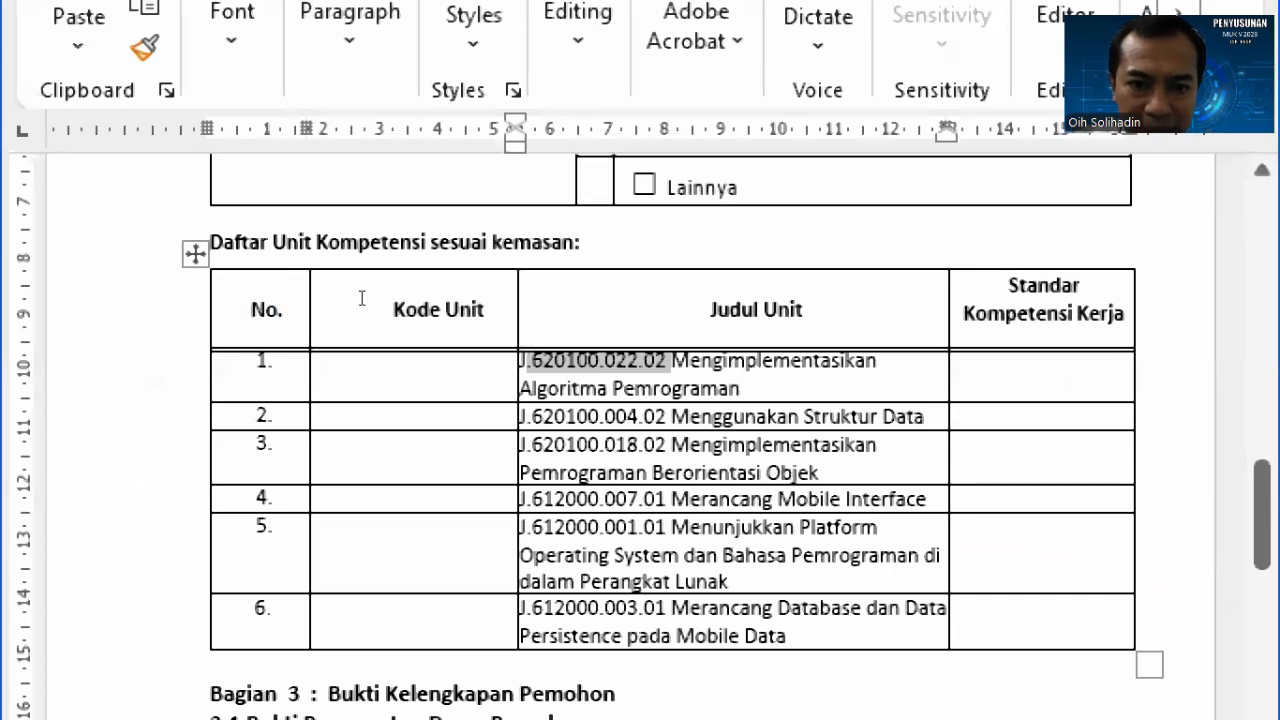
{"action": "key", "text": "Right"}
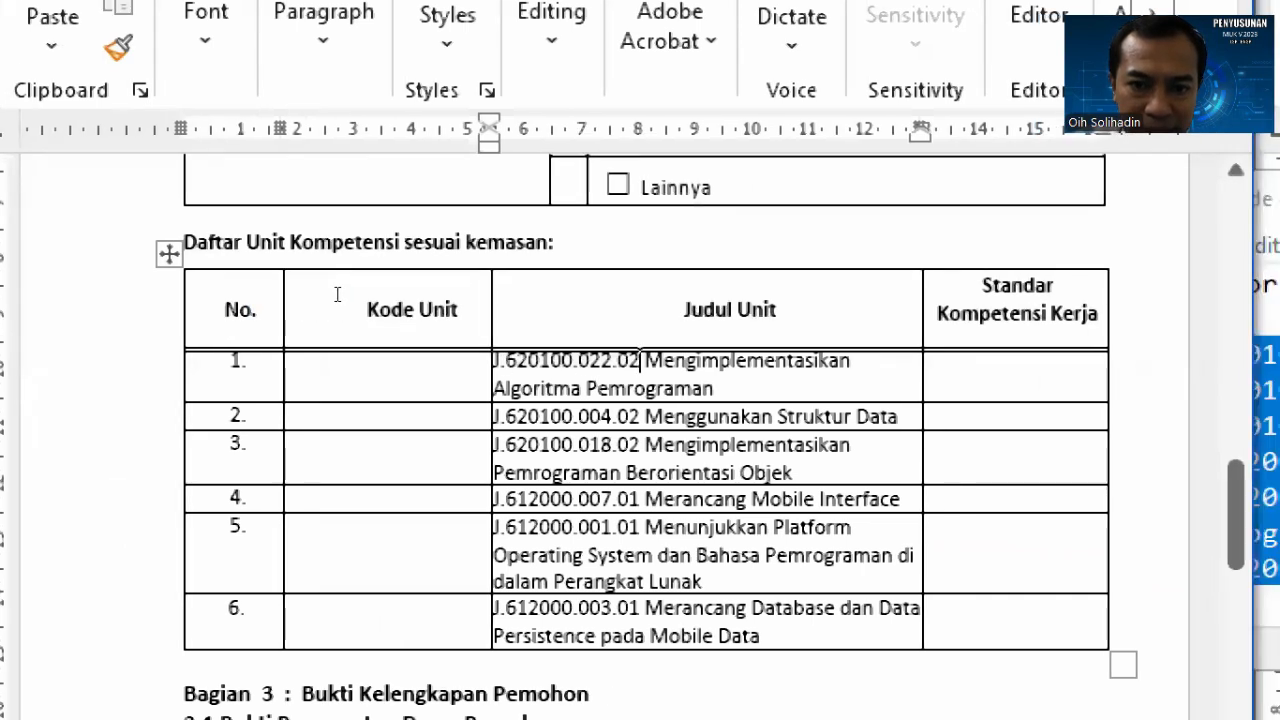
{"action": "key", "text": "shift+Left"}
{"action": "key", "text": "shift+Left"}
{"action": "key", "text": "shift+Left"}
{"action": "key", "text": "shift+Left"}
{"action": "key", "text": "shift+Left"}
{"action": "key", "text": "shift+Left"}
{"action": "key", "text": "shift+Left"}
{"action": "key", "text": "shift+Left"}
{"action": "key", "text": "shift+Left"}
{"action": "key", "text": "shift+Left"}
{"action": "key", "text": "shift+Left"}
{"action": "key", "text": "shift+Left"}
{"action": "key", "text": "shift+Left"}
{"action": "key", "text": "shift+Left"}
{"action": "key", "text": "shift+Left"}
{"action": "key", "text": "shift+Left"}
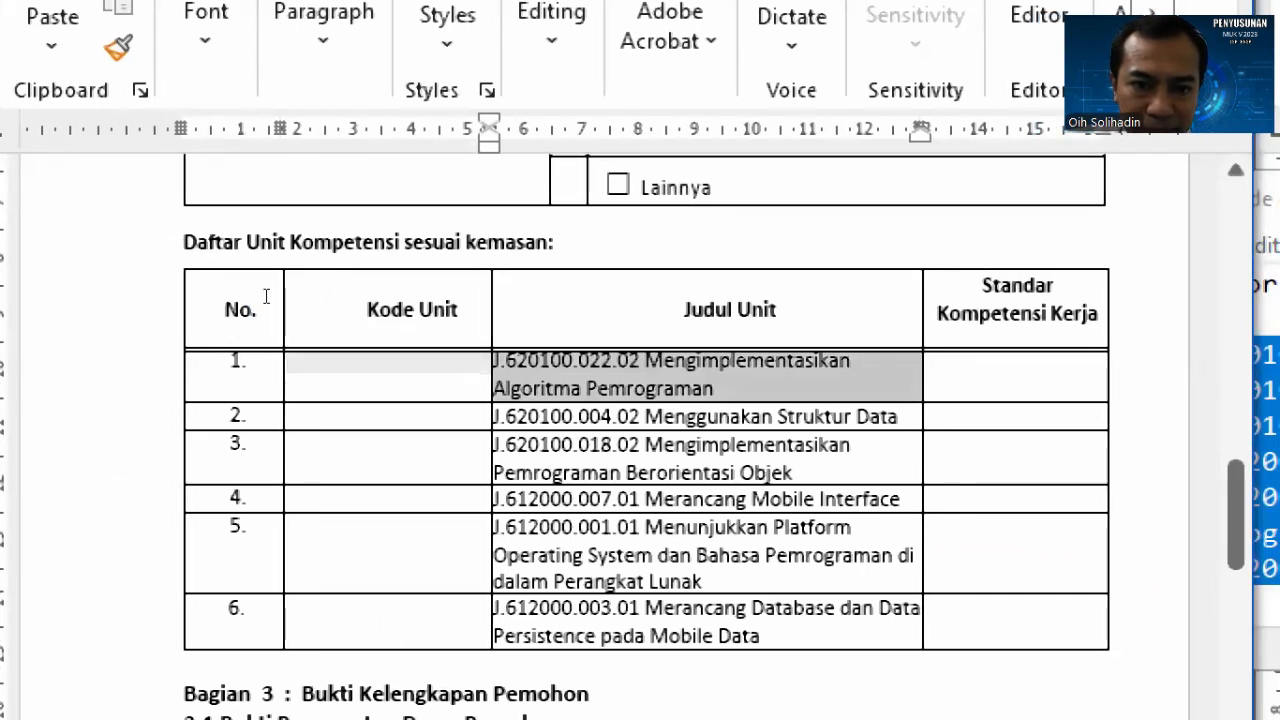
Step: Move the code J.620100.022.02 from the first Judul Unit cell to the Kode Unit cell of row 1
{"action": "left_click", "coordinate": [267, 298]}
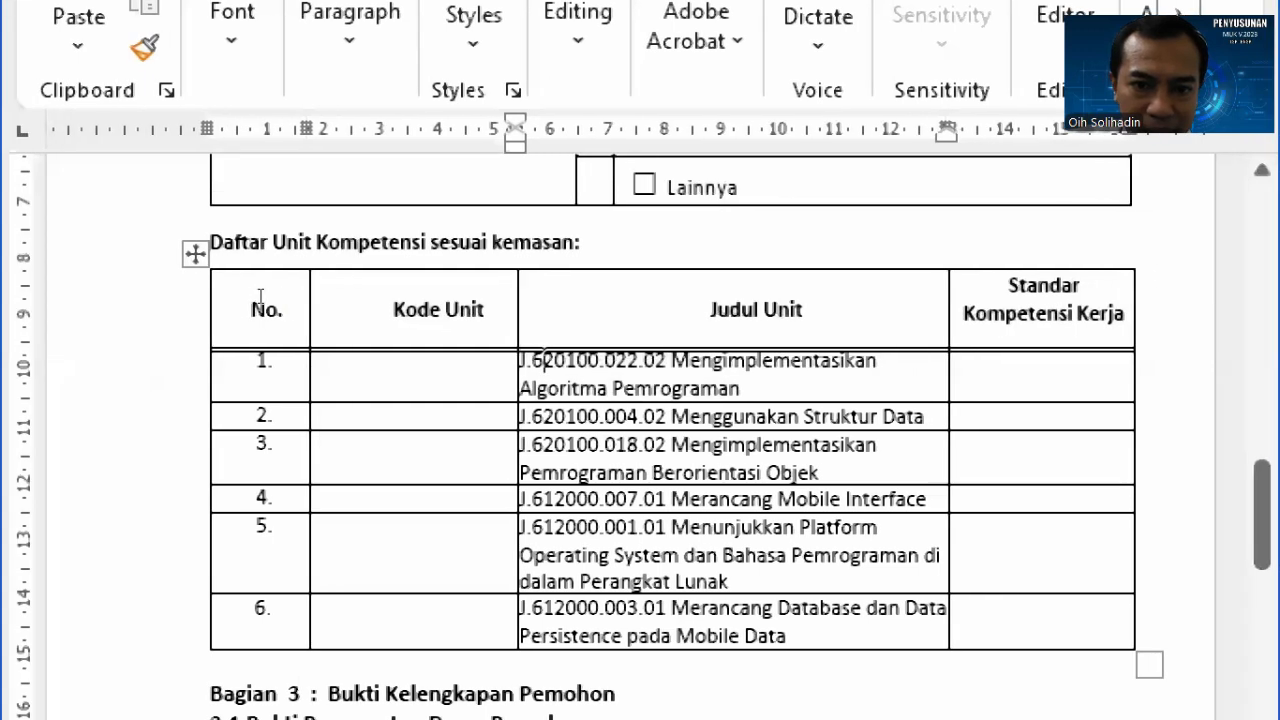
{"action": "key", "text": "shift+Right"}
{"action": "key", "text": "shift+Right"}
{"action": "key", "text": "shift+Right"}
{"action": "key", "text": "shift+Right"}
{"action": "key", "text": "shift+Right"}
{"action": "key", "text": "shift+Right"}
{"action": "key", "text": "shift+Right"}
{"action": "key", "text": "shift+Right"}
{"action": "key", "text": "shift+Right"}
{"action": "key", "text": "shift+Right"}
{"action": "key", "text": "shift+Right"}
{"action": "key", "text": "shift+Right"}
{"action": "key", "text": "shift+Right"}
{"action": "key", "text": "shift+Right"}
{"action": "key", "text": "shift+Right"}
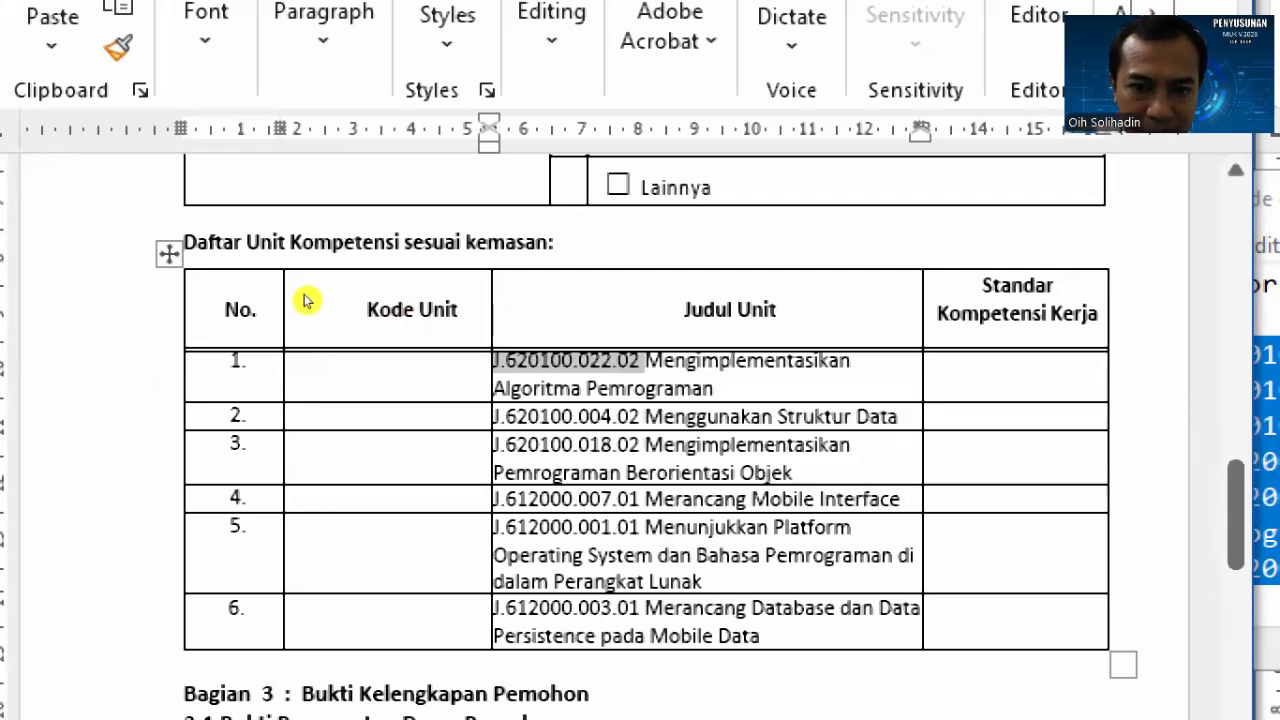
{"action": "key", "text": "shift+F10"}
{"action": "key", "text": "Down"}
{"action": "key", "text": "Down"}
{"action": "key", "text": "Return"}
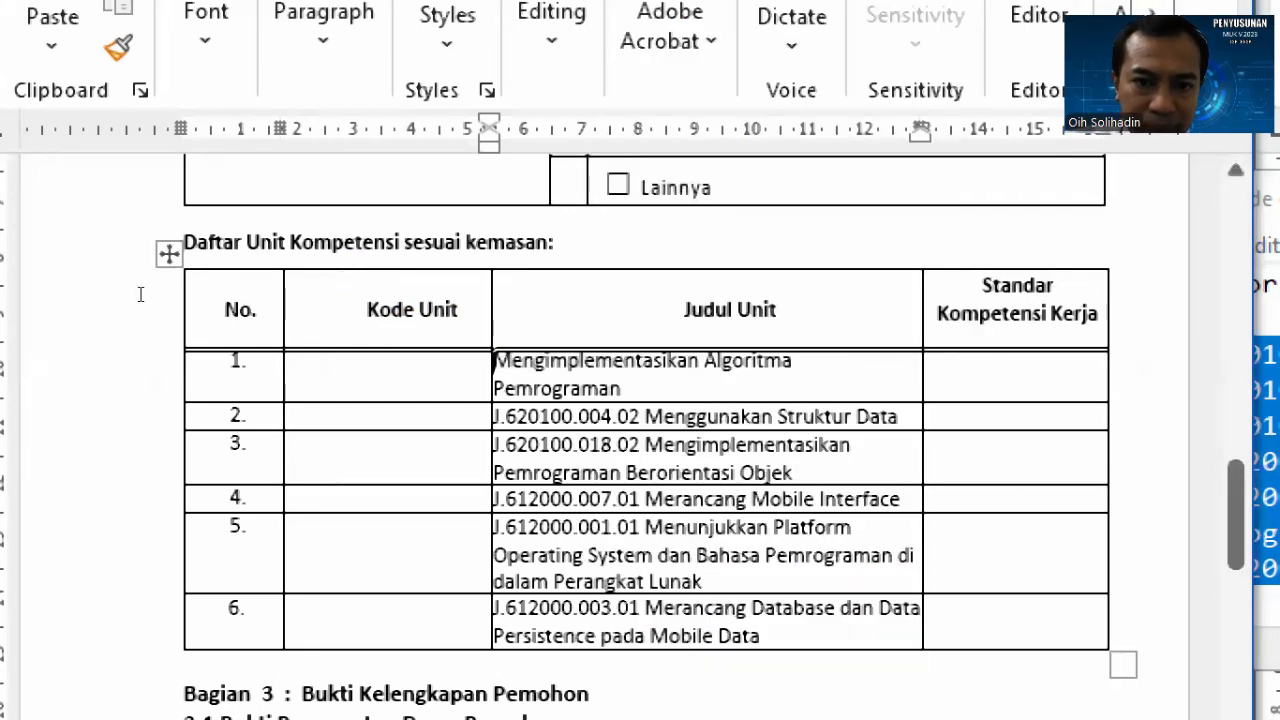
{"action": "key", "text": "Left"}
{"action": "right_click", "coordinate": [178, 294]}
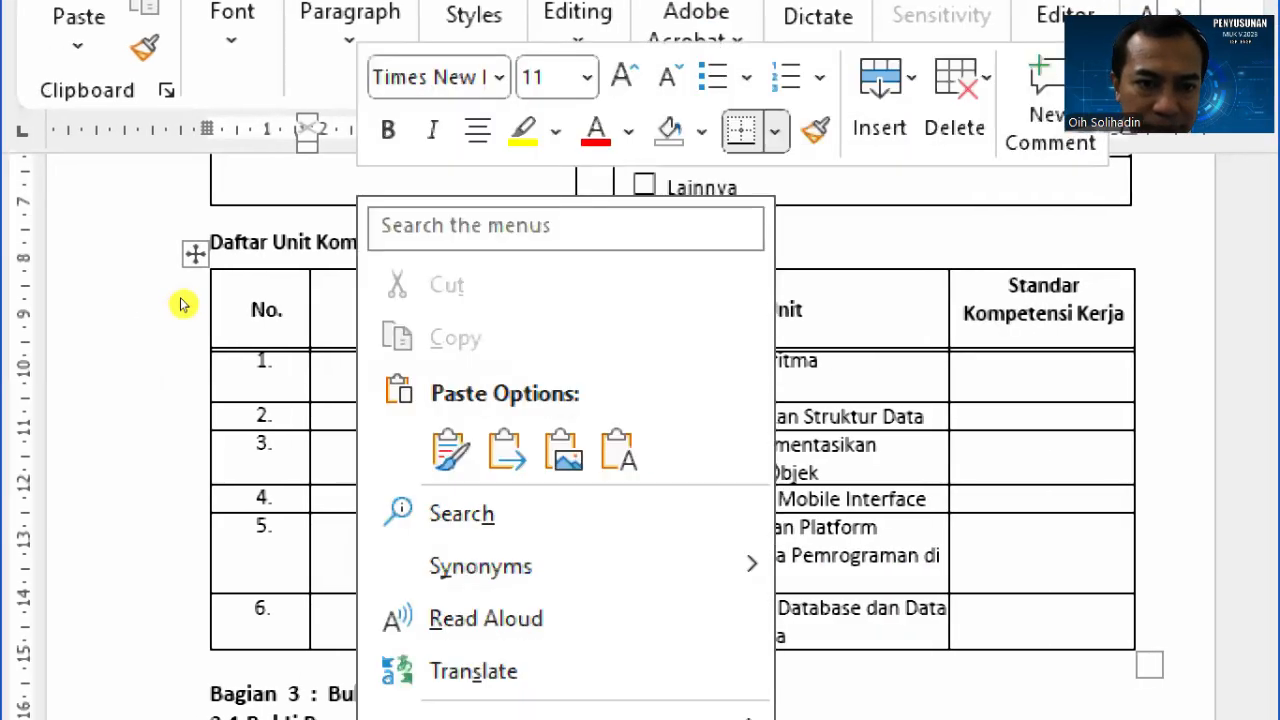
{"action": "key", "text": "Right"}
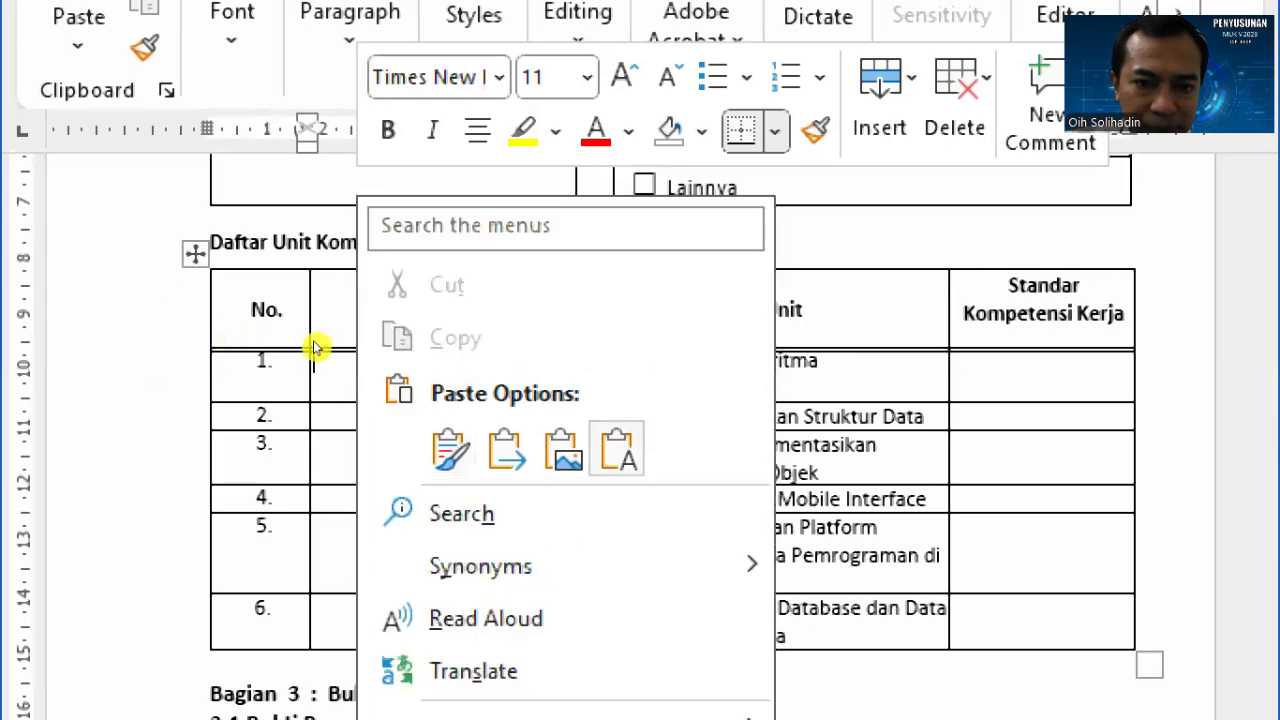
{"action": "key", "text": "Right"}
{"action": "key", "text": "Return"}
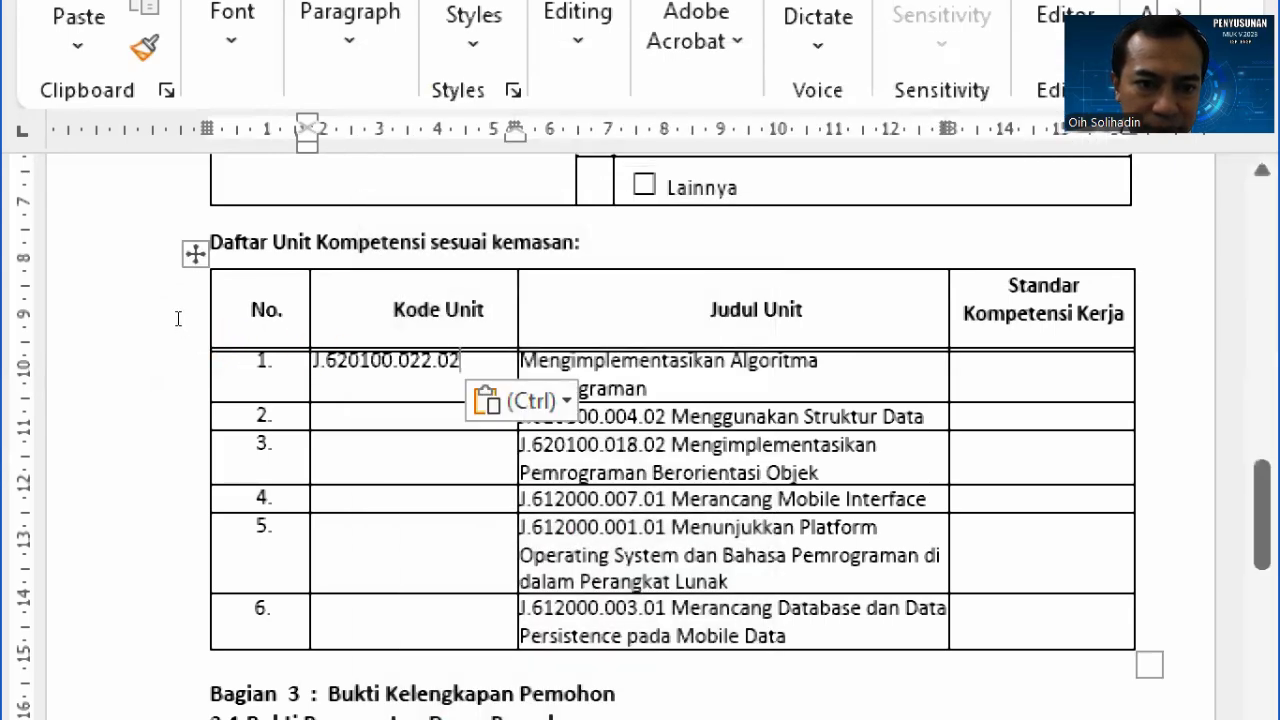
Step: Move the code J.620100.004.02 from the second Judul Unit cell to the Kode Unit cell of row 2
{"action": "scroll", "coordinate": [179, 313], "scroll_direction": "down", "scroll_amount": 1}
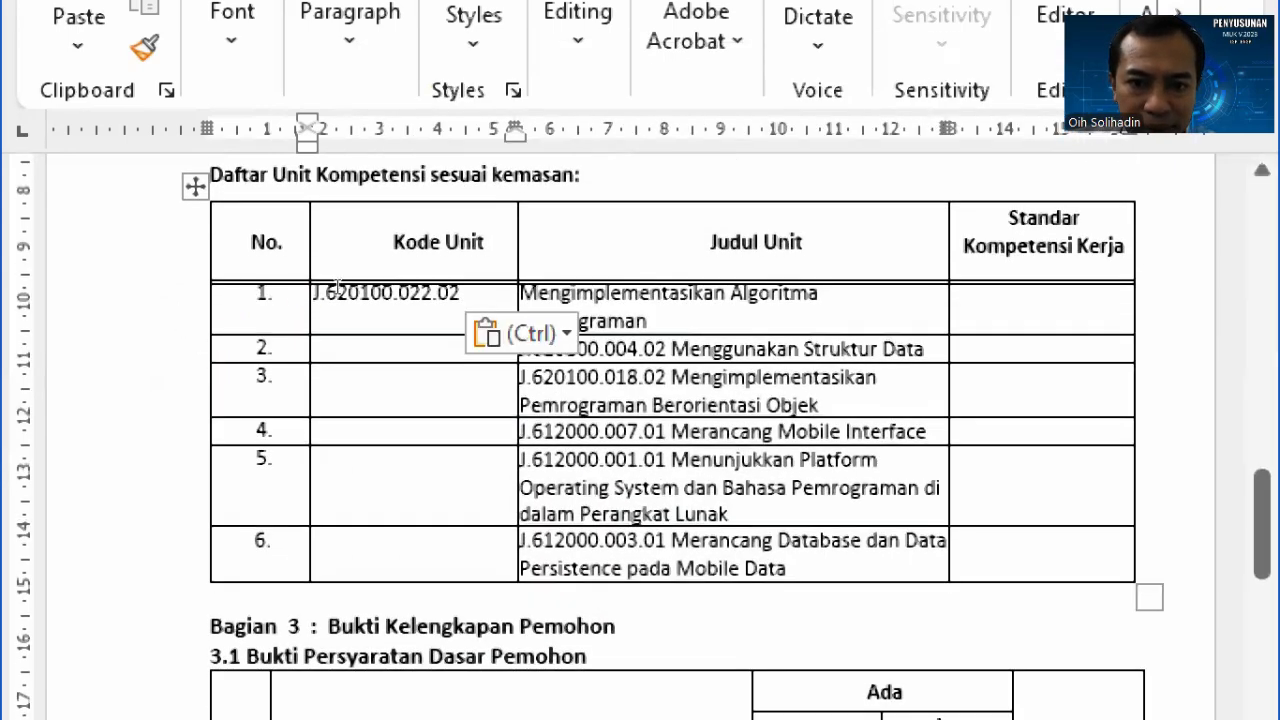
{"action": "left_click_drag", "start_coordinate": [338, 287], "coordinate": [251, 290]}
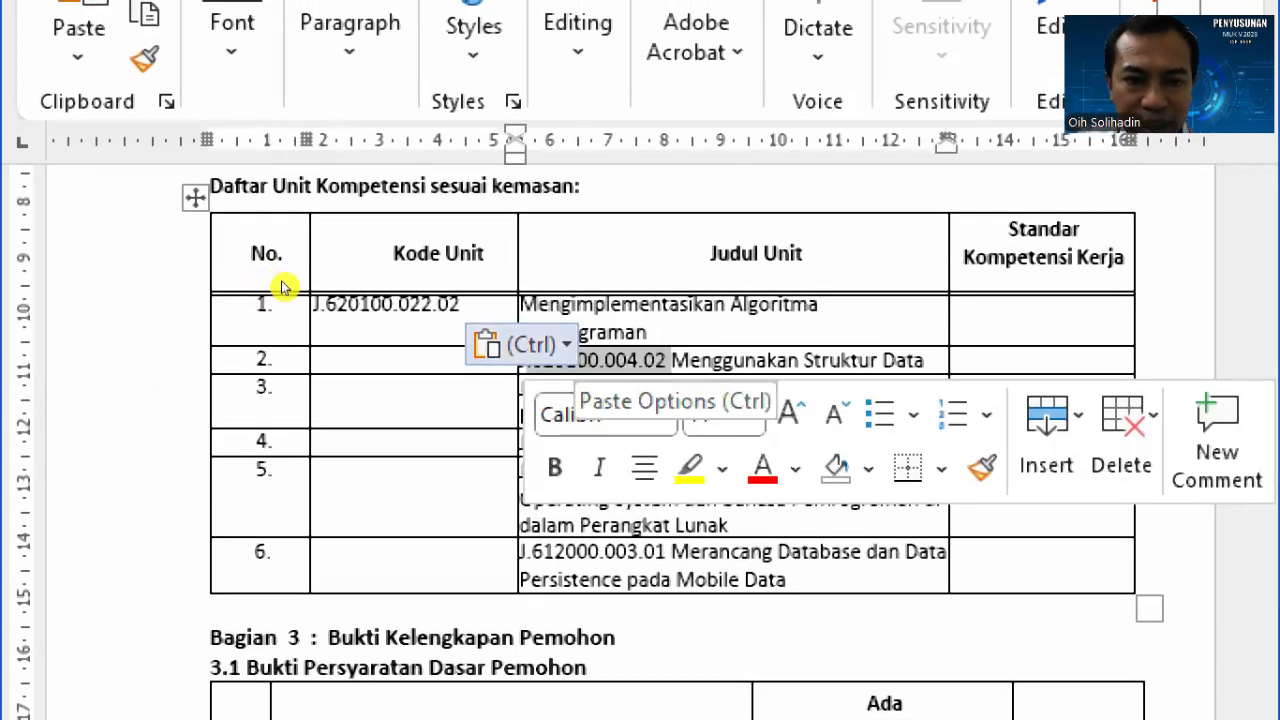
{"action": "key", "text": "ctrl+c"}
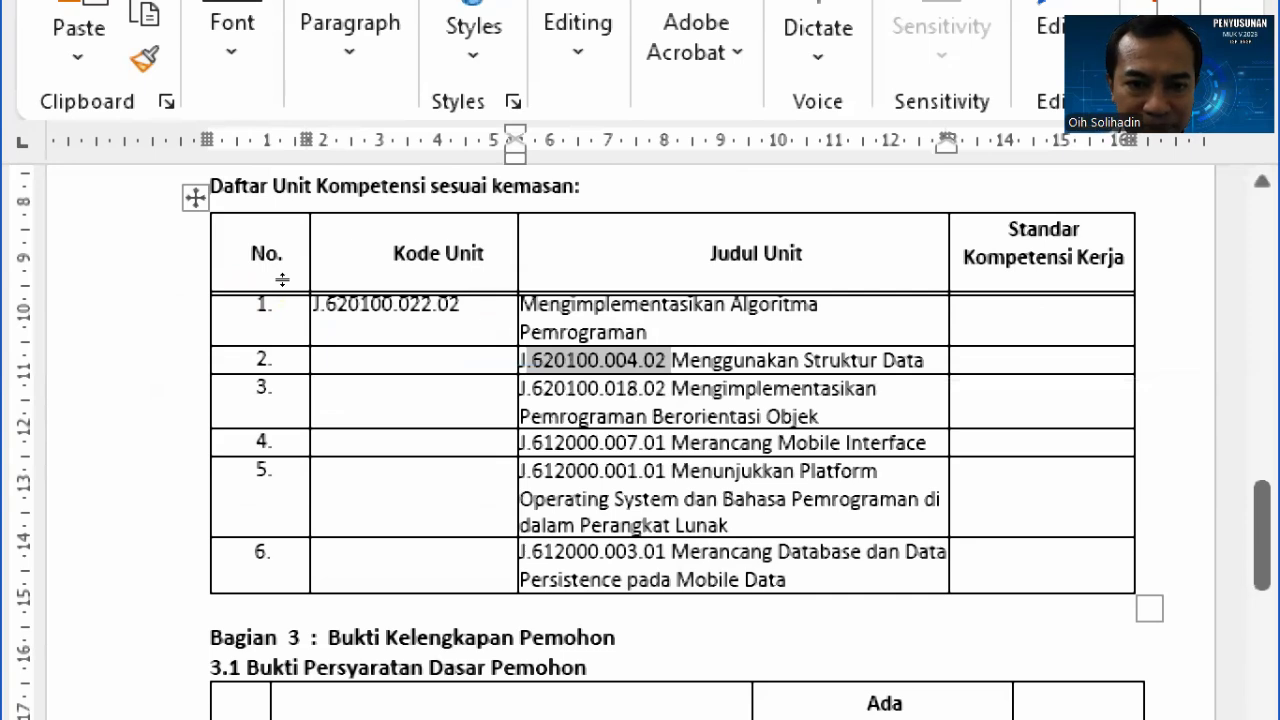
{"action": "key", "text": "Delete"}
{"action": "left_click", "coordinate": [392, 358]}
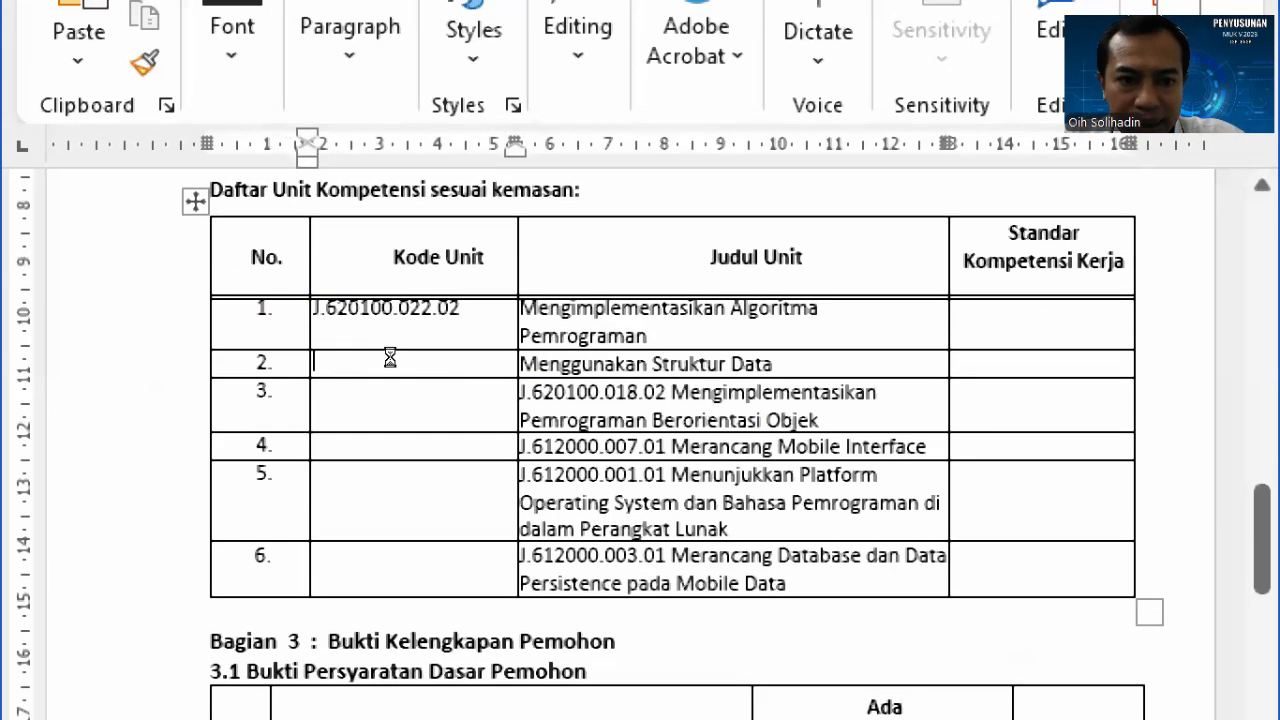
{"action": "key", "text": "ctrl+v"}
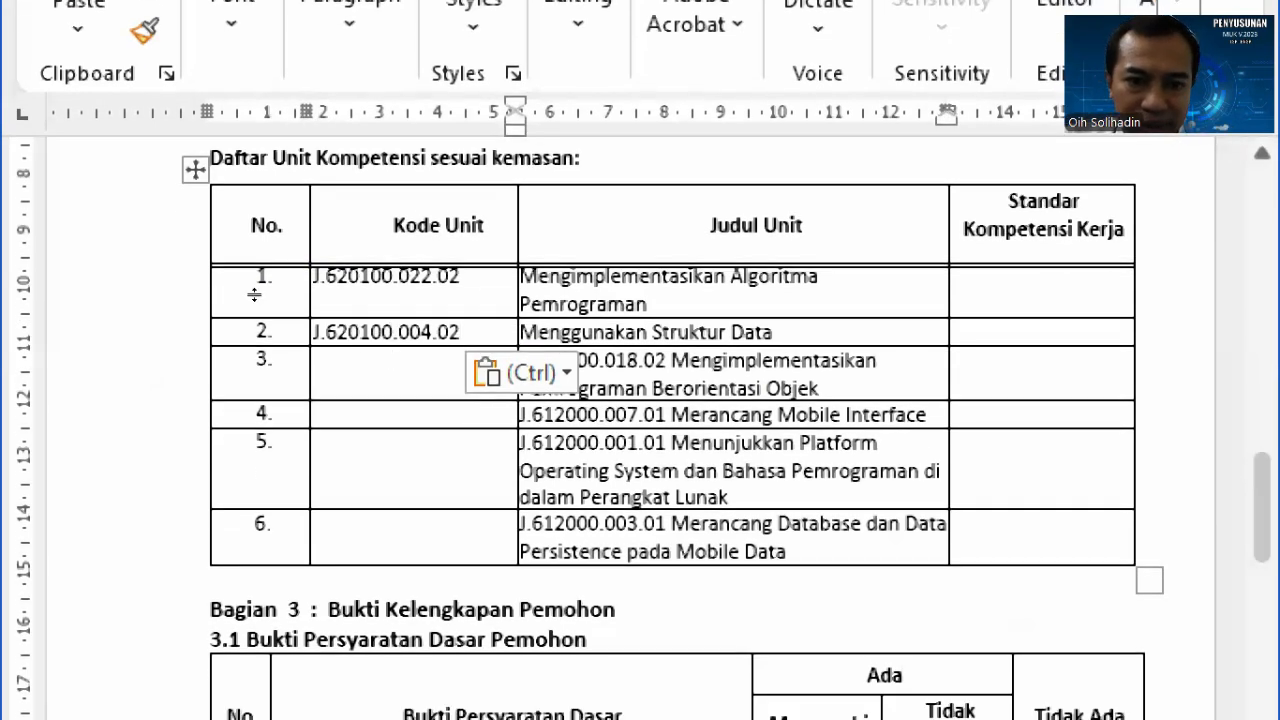
{"action": "key", "text": "ctrl"}
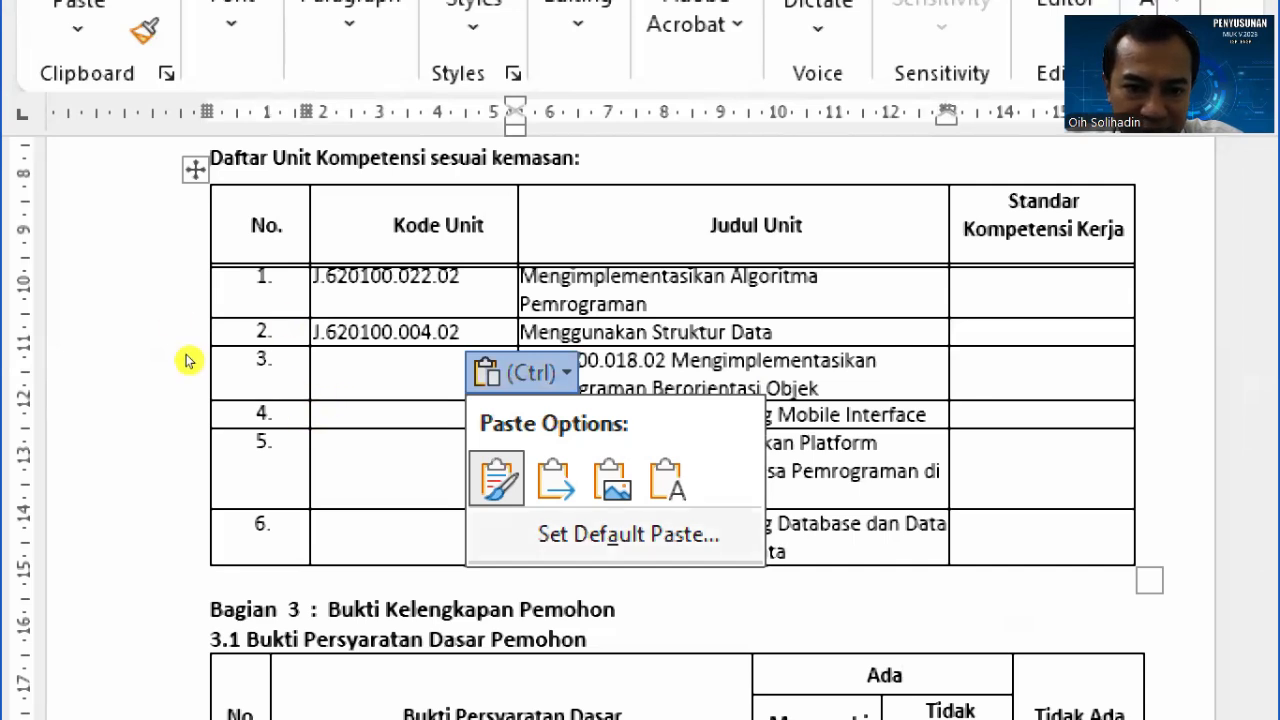
{"action": "key", "text": "Escape"}
{"action": "key", "text": "Escape"}
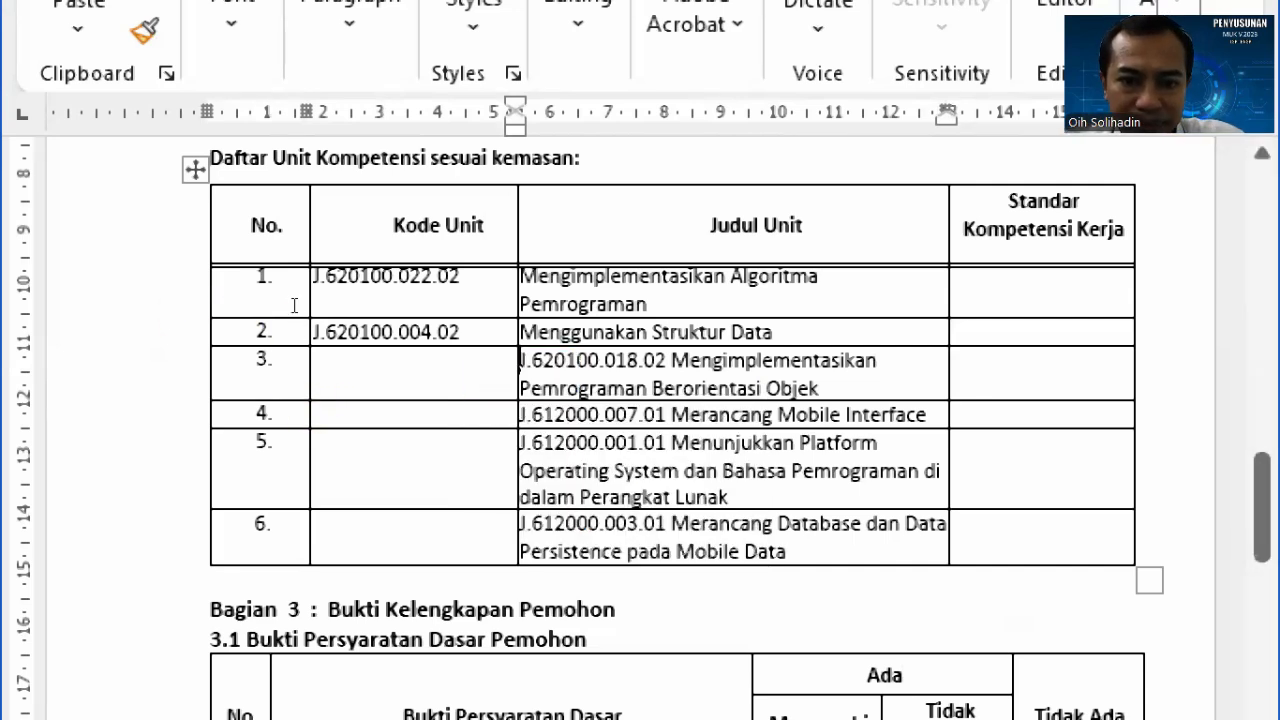
Step: Move the code J.620100.018.02 from the third Judul Unit cell to the Kode Unit cell of row 3
{"action": "mouse_move", "coordinate": [675, 361]}
{"action": "left_mouse_down"}
{"action": "mouse_move", "coordinate": [490, 361]}
{"action": "mouse_move", "coordinate": [525, 361]}
{"action": "left_mouse_up"}
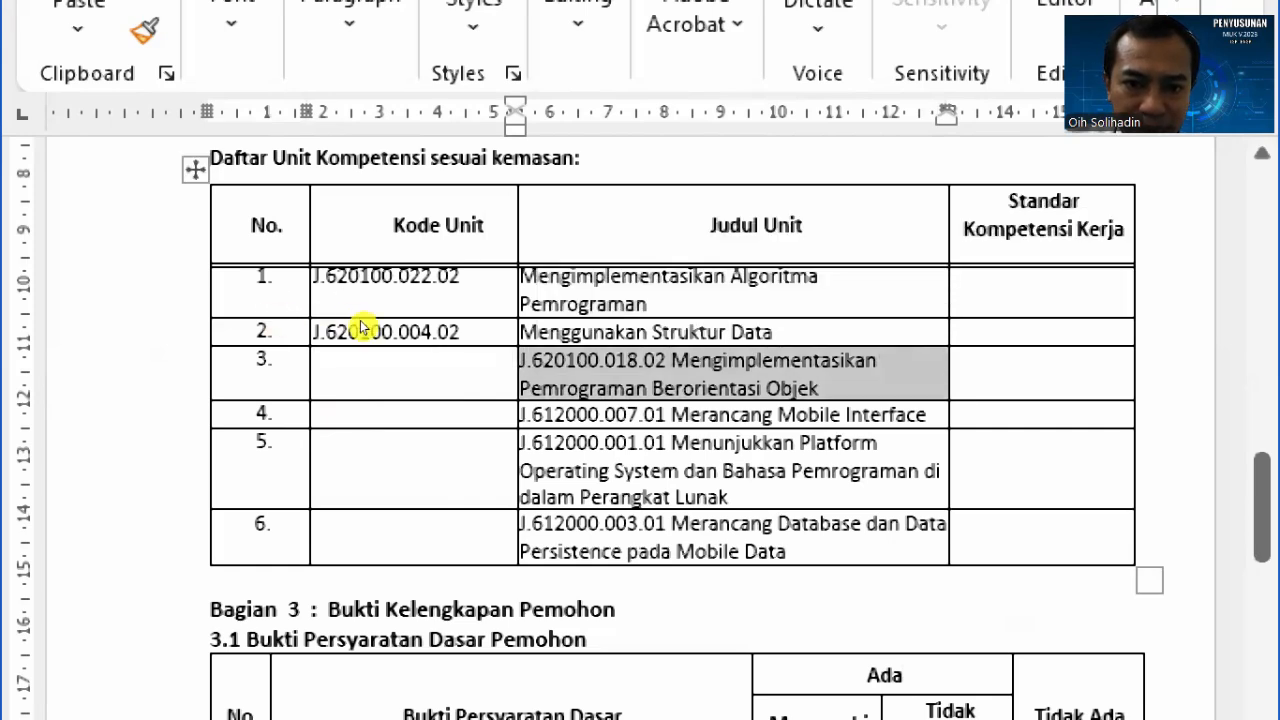
{"action": "left_click", "coordinate": [627, 361]}
{"action": "key", "text": "Right"}
{"action": "key", "text": "Right"}
{"action": "key", "text": "Right"}
{"action": "key", "text": "Right"}
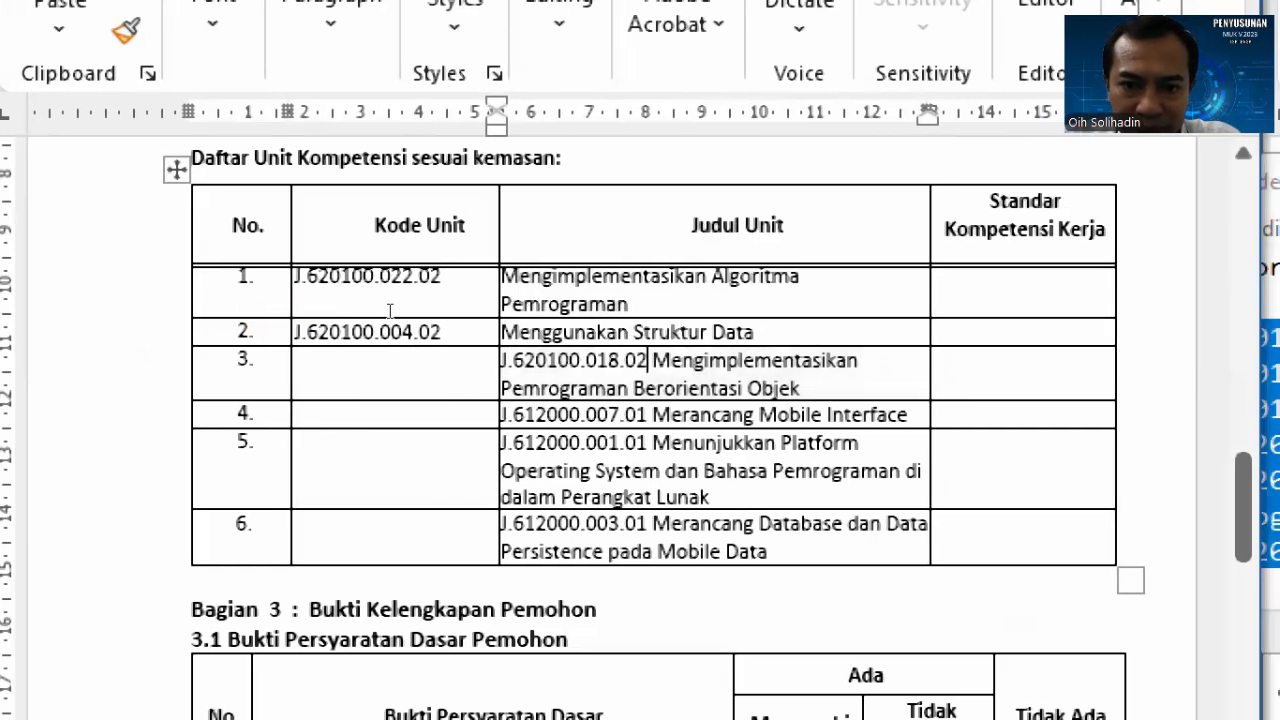
{"action": "key", "text": "shift+Left"}
{"action": "key", "text": "shift+Left"}
{"action": "key", "text": "shift+Left"}
{"action": "key", "text": "shift+Left"}
{"action": "key", "text": "shift+Left"}
{"action": "key", "text": "shift+Left"}
{"action": "key", "text": "shift+Left"}
{"action": "key", "text": "shift+Left"}
{"action": "key", "text": "shift+Left"}
{"action": "key", "text": "shift+Left"}
{"action": "key", "text": "shift+Left"}
{"action": "key", "text": "shift+Left"}
{"action": "key", "text": "shift+Left"}
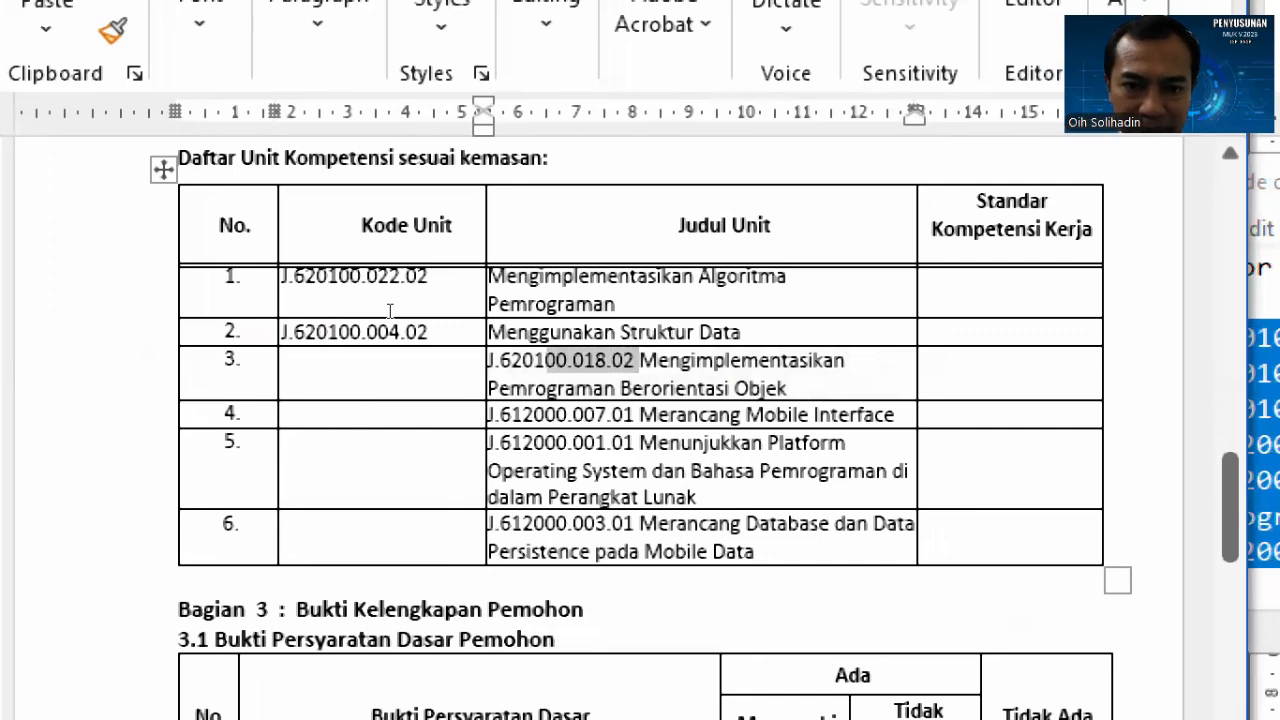
{"action": "key", "text": "ctrl+x"}
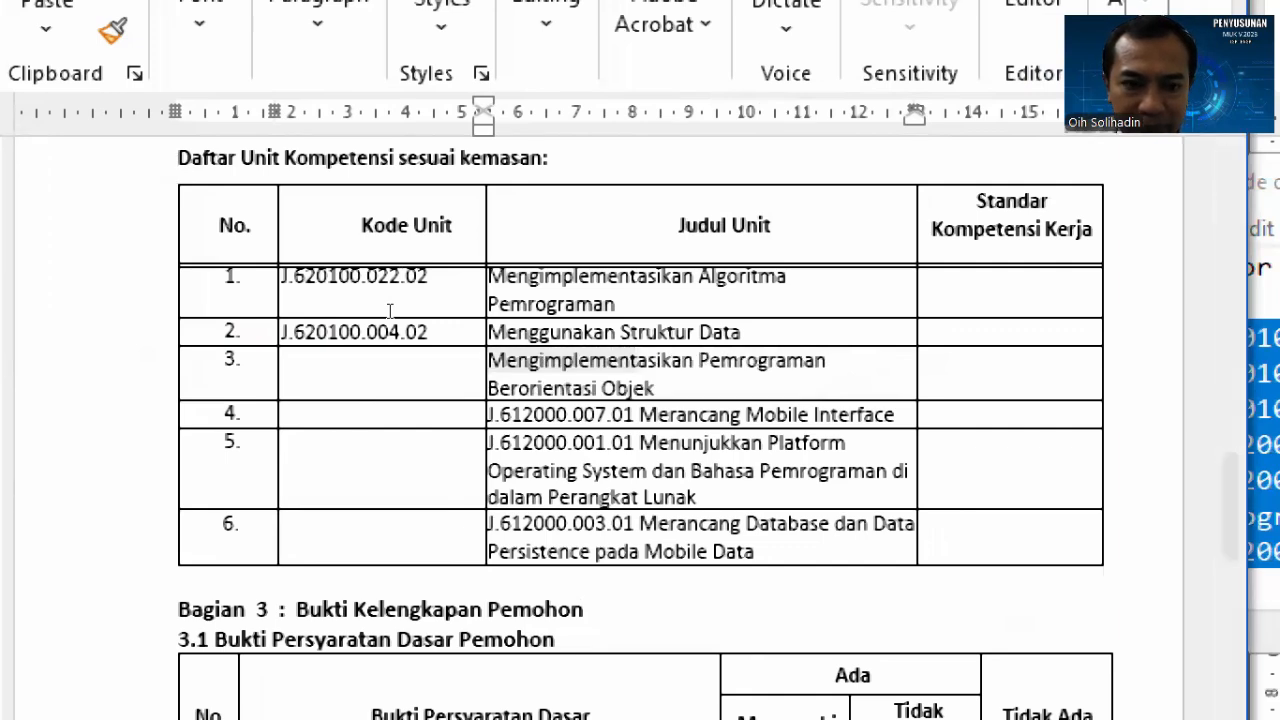
{"action": "key", "text": "Left"}
{"action": "key", "text": "ctrl+v"}
Step: Move the code J.612000.007.01 from the fourth Judul Unit cell to the Kode Unit cell of row 4
{"action": "key", "text": "Down"}
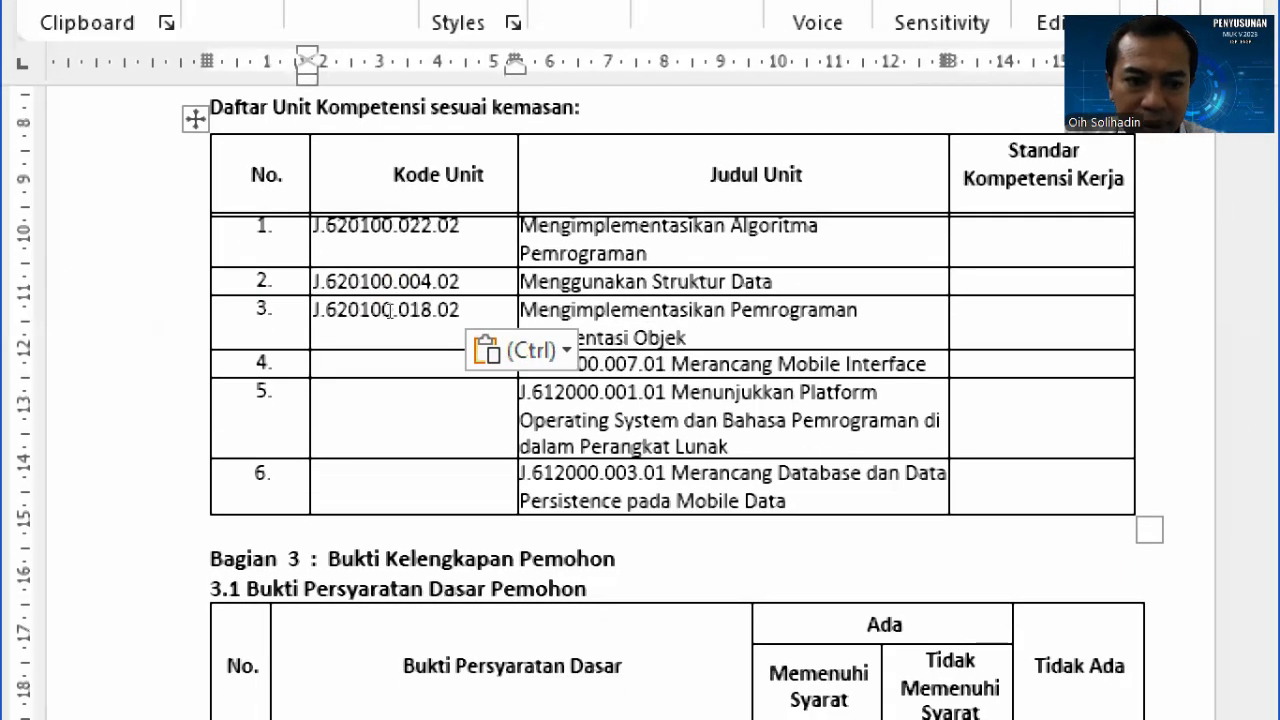
{"action": "key", "text": "Escape"}
{"action": "key", "text": "Right"}
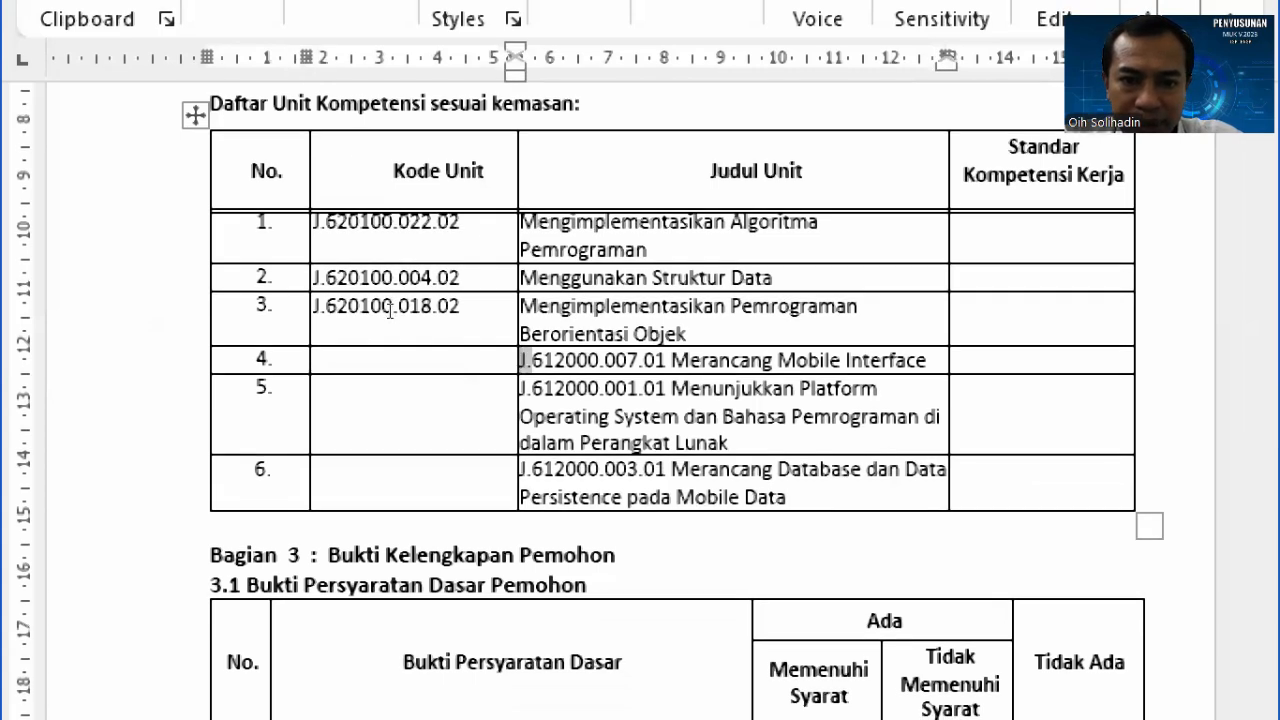
{"action": "key", "text": "shift+Right"}
{"action": "key", "text": "shift+Right"}
{"action": "key", "text": "shift+Right"}
{"action": "key", "text": "shift+Right"}
{"action": "key", "text": "shift+Right"}
{"action": "key", "text": "shift+Right"}
{"action": "key", "text": "shift+Right"}
{"action": "key", "text": "shift+Right"}
{"action": "key", "text": "shift+Right"}
{"action": "key", "text": "shift+Right"}
{"action": "key", "text": "shift+Right"}
{"action": "key", "text": "shift+Right"}
{"action": "key", "text": "shift+Right"}
{"action": "key", "text": "shift+Right"}
{"action": "key", "text": "shift+Right"}
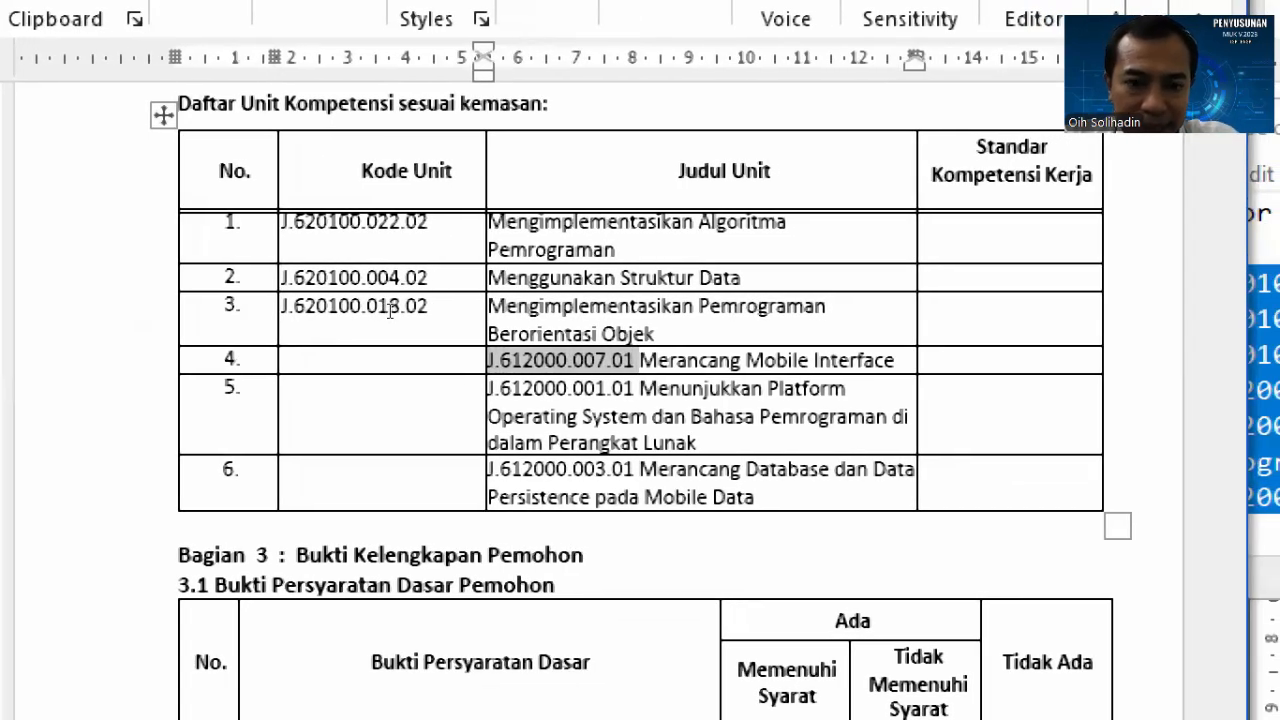
{"action": "key", "text": "ctrl+x"}
{"action": "key", "text": "Left"}
{"action": "key", "text": "ctrl+v"}
Step: Move the code J.612000.001.01 from the fifth Judul Unit cell to the Kode Unit cell of row 5
{"action": "key", "text": "Down"}
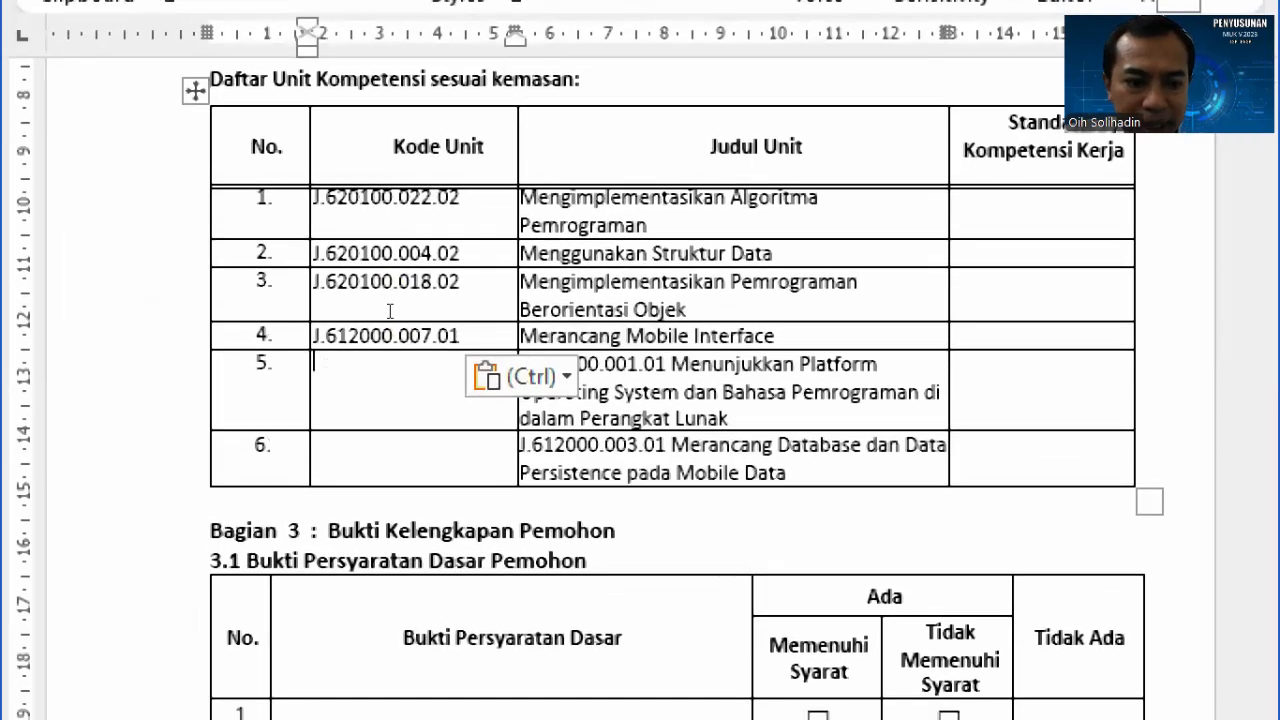
{"action": "key", "text": "Right"}
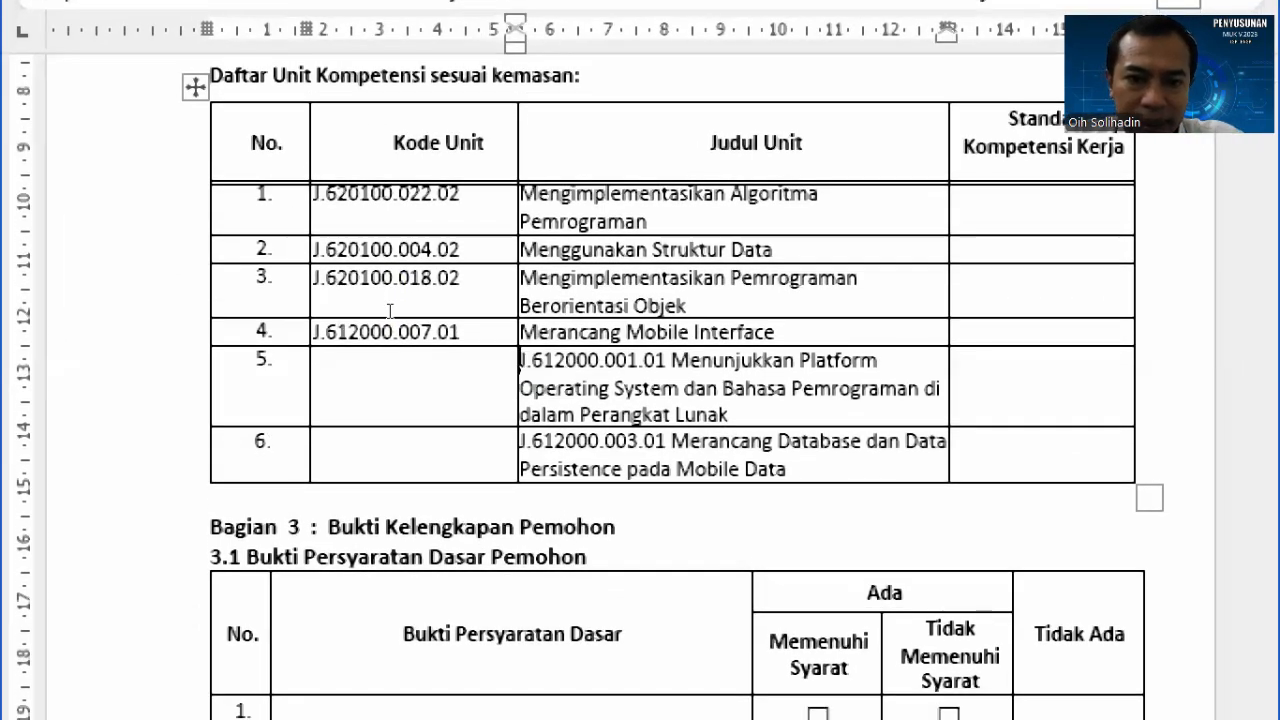
{"action": "key", "text": "shift+Right"}
{"action": "key", "text": "shift+Right"}
{"action": "key", "text": "shift+Right"}
{"action": "key", "text": "shift+Right"}
{"action": "key", "text": "shift+Right"}
{"action": "key", "text": "shift+Right"}
{"action": "key", "text": "shift+Right"}
{"action": "key", "text": "shift+Right"}
{"action": "key", "text": "shift+Right"}
{"action": "key", "text": "shift+Right"}
{"action": "key", "text": "shift+Right"}
{"action": "key", "text": "shift+Right"}
{"action": "key", "text": "shift+Right"}
{"action": "key", "text": "shift+Right"}
{"action": "key", "text": "shift+Right"}
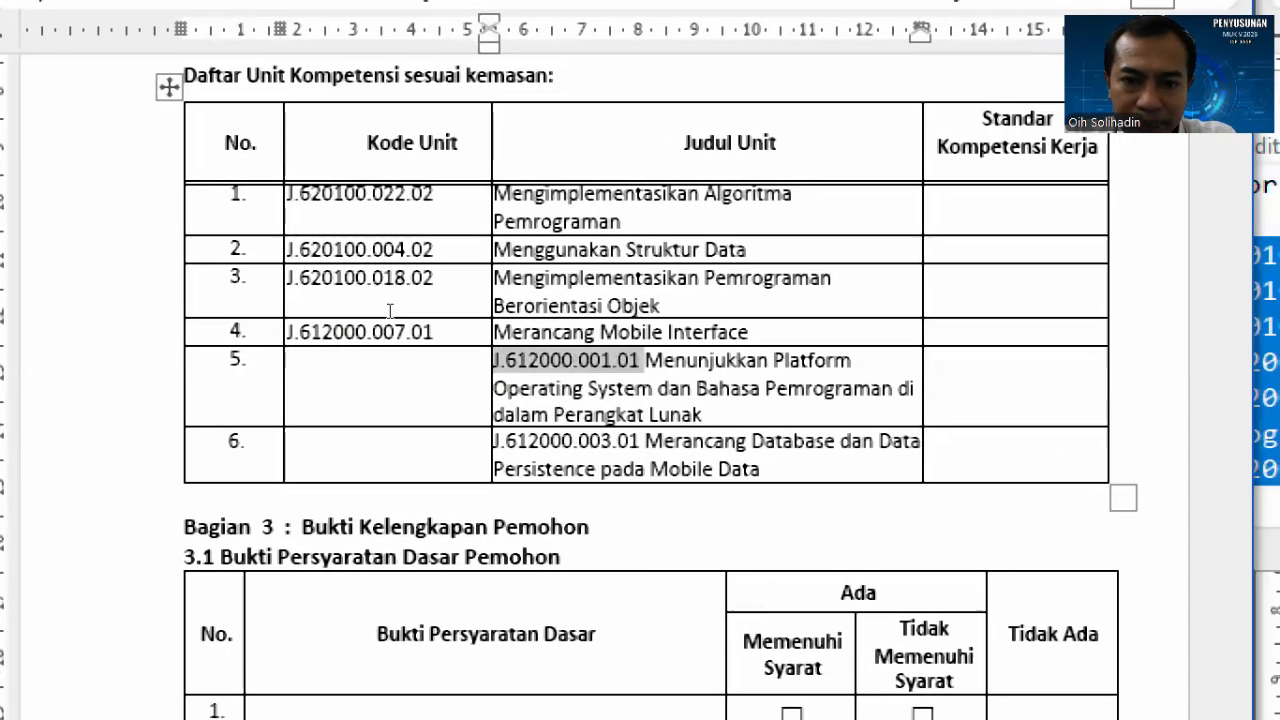
{"action": "key", "text": "ctrl+x"}
{"action": "key", "text": "Left"}
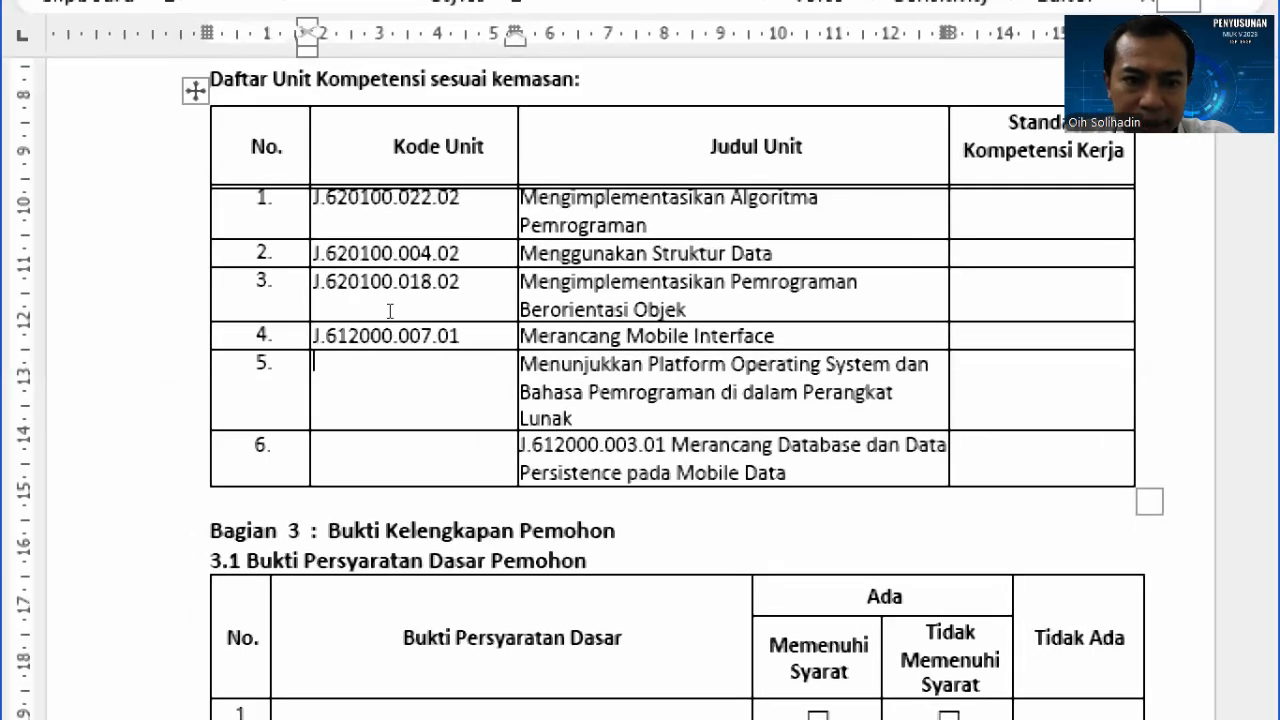
{"action": "key", "text": "ctrl+v"}
Step: Move the code J.612000.003.01 from the sixth Judul Unit cell to the Kode Unit cell of row 6
{"action": "scroll", "coordinate": [390, 310], "scroll_direction": "down", "scroll_amount": 1}
{"action": "key", "text": "Down"}
{"action": "key", "text": "Right"}
{"action": "key", "text": "Right"}
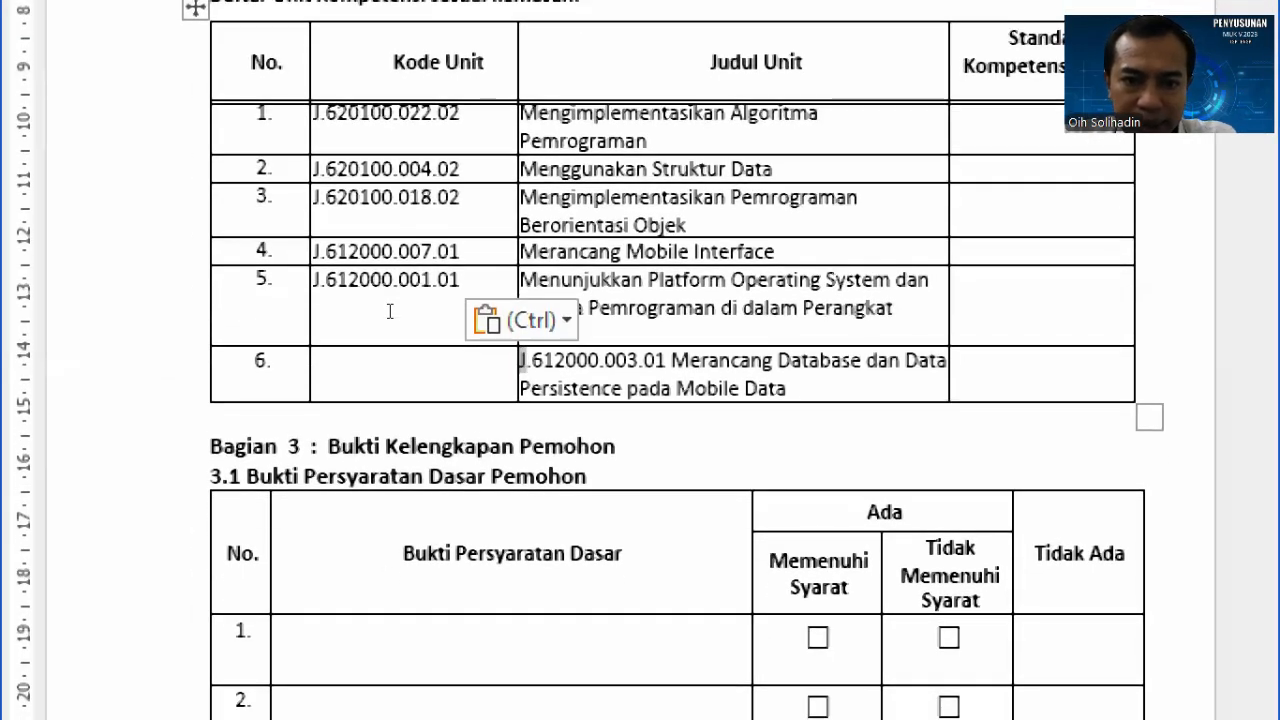
{"action": "key", "text": "shift+Right"}
{"action": "key", "text": "shift+Right"}
{"action": "key", "text": "shift+Right"}
{"action": "key", "text": "shift+Right"}
{"action": "key", "text": "shift+Right"}
{"action": "key", "text": "shift+Right"}
{"action": "key", "text": "shift+Right"}
{"action": "key", "text": "shift+Right"}
{"action": "key", "text": "shift+Right"}
{"action": "key", "text": "shift+Right"}
{"action": "key", "text": "shift+Right"}
{"action": "key", "text": "shift+Right"}
{"action": "key", "text": "shift+Right"}
{"action": "key", "text": "shift+Right"}
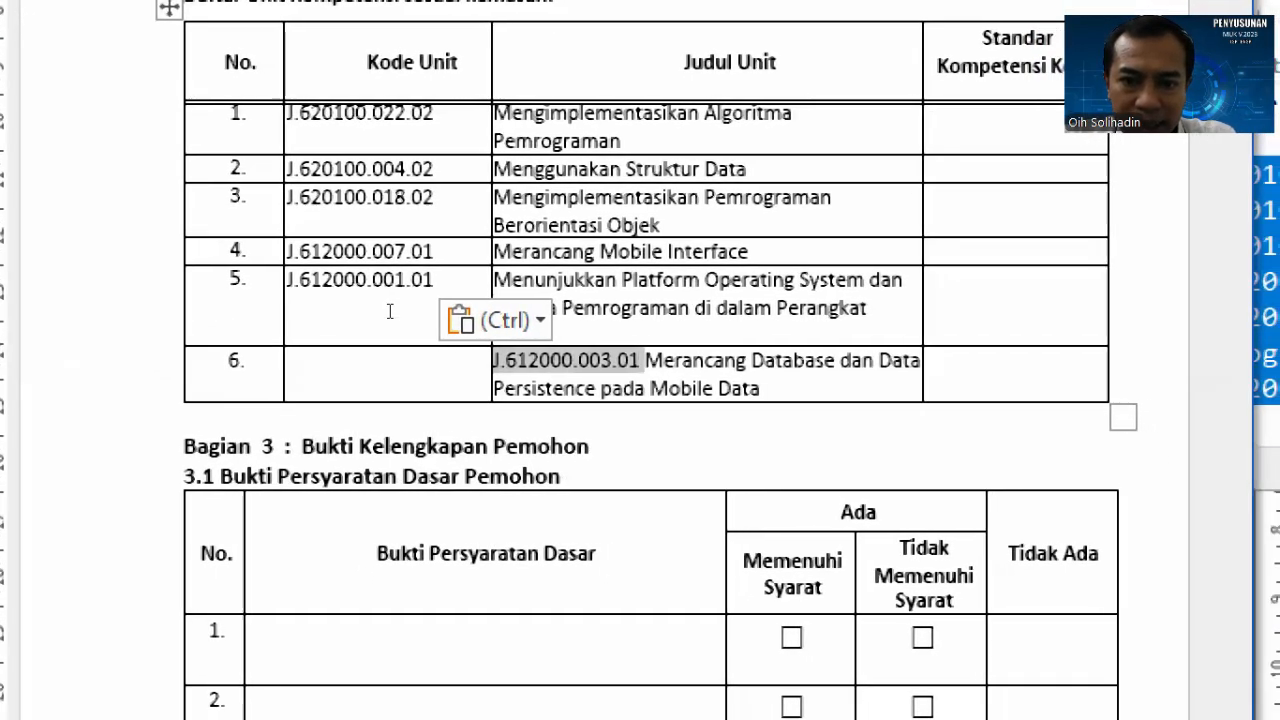
{"action": "key", "text": "ctrl+x"}
{"action": "key", "text": "Left"}
{"action": "key", "text": "ctrl+v"}
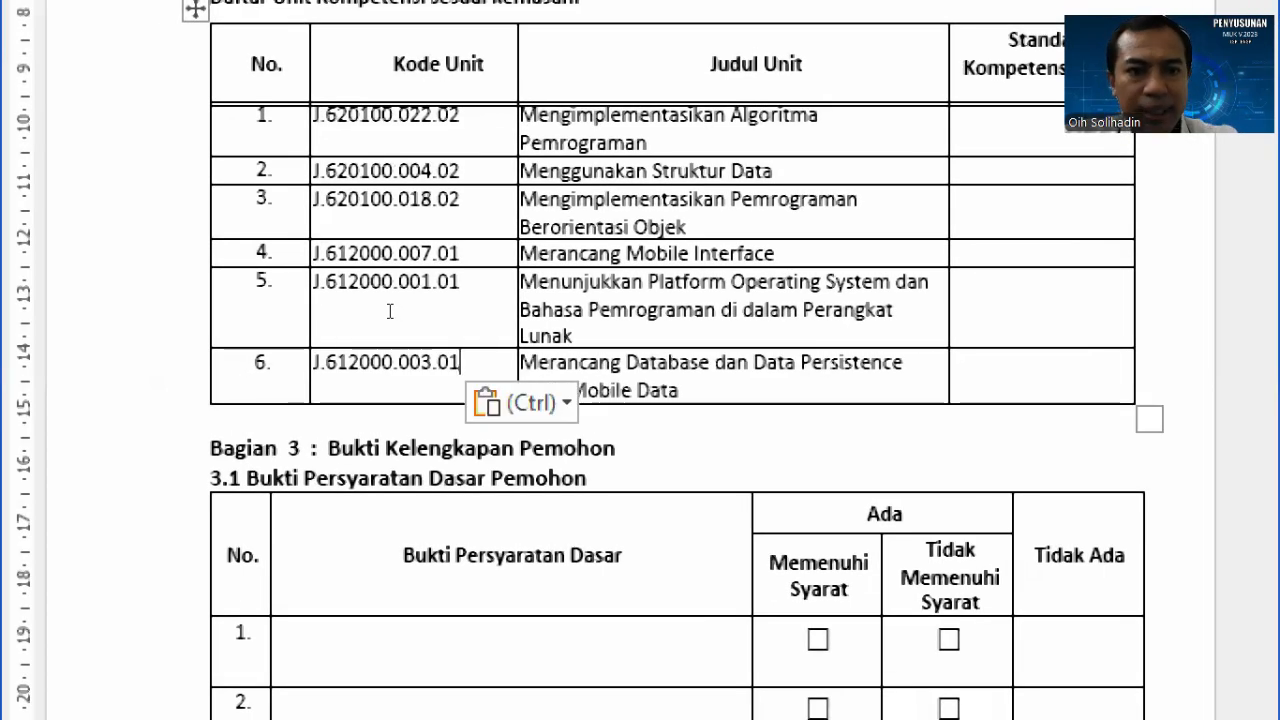
Step: Try a leading space before the title in the first Judul Unit cell and remove it again
{"action": "scroll", "coordinate": [390, 311], "scroll_direction": "up", "scroll_amount": 1}
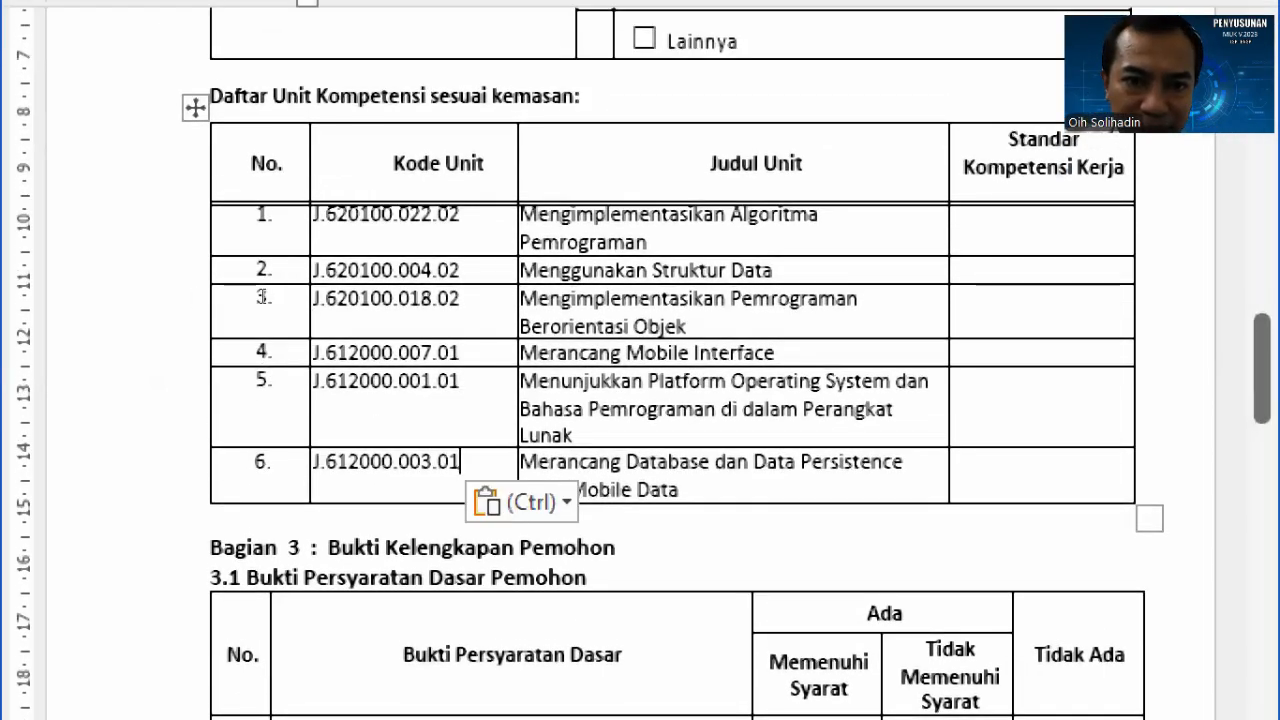
{"action": "key", "text": "Up"}
{"action": "key", "text": "Up"}
{"action": "key", "text": "Up"}
{"action": "key", "text": "Up"}
{"action": "key", "text": "Up"}
{"action": "key", "text": "Right"}
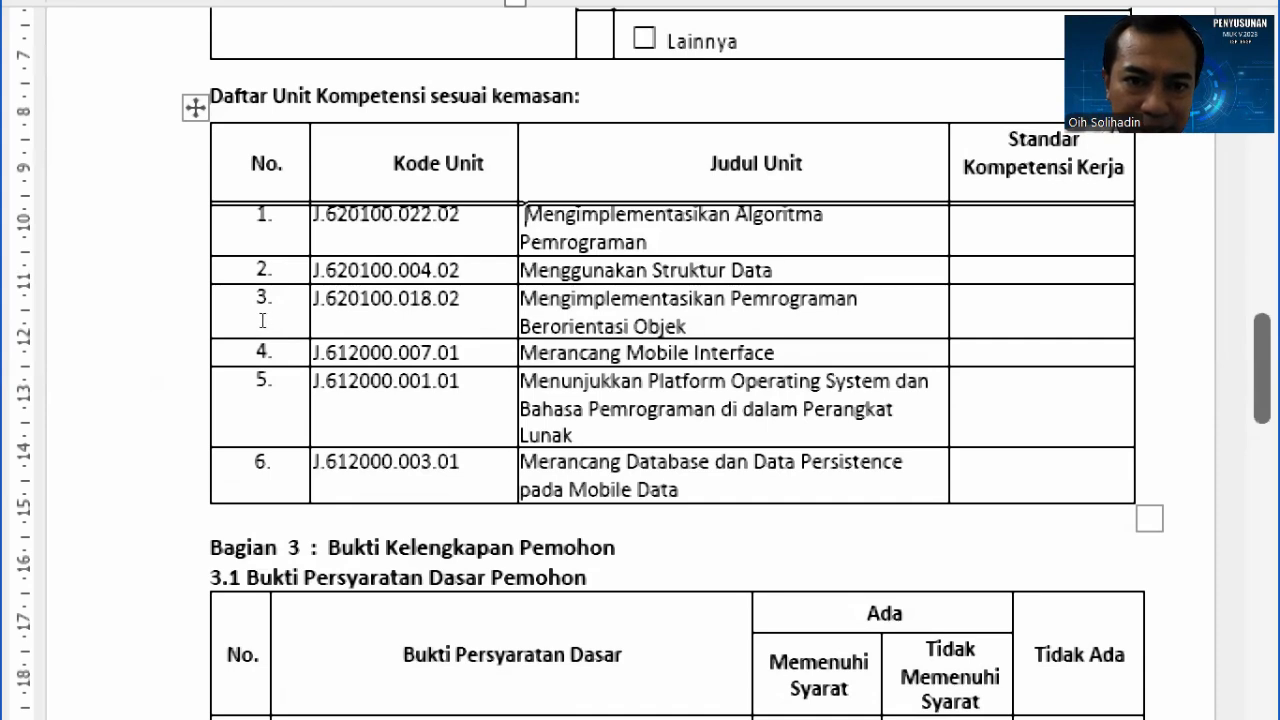
{"action": "key", "text": "BackSpace"}
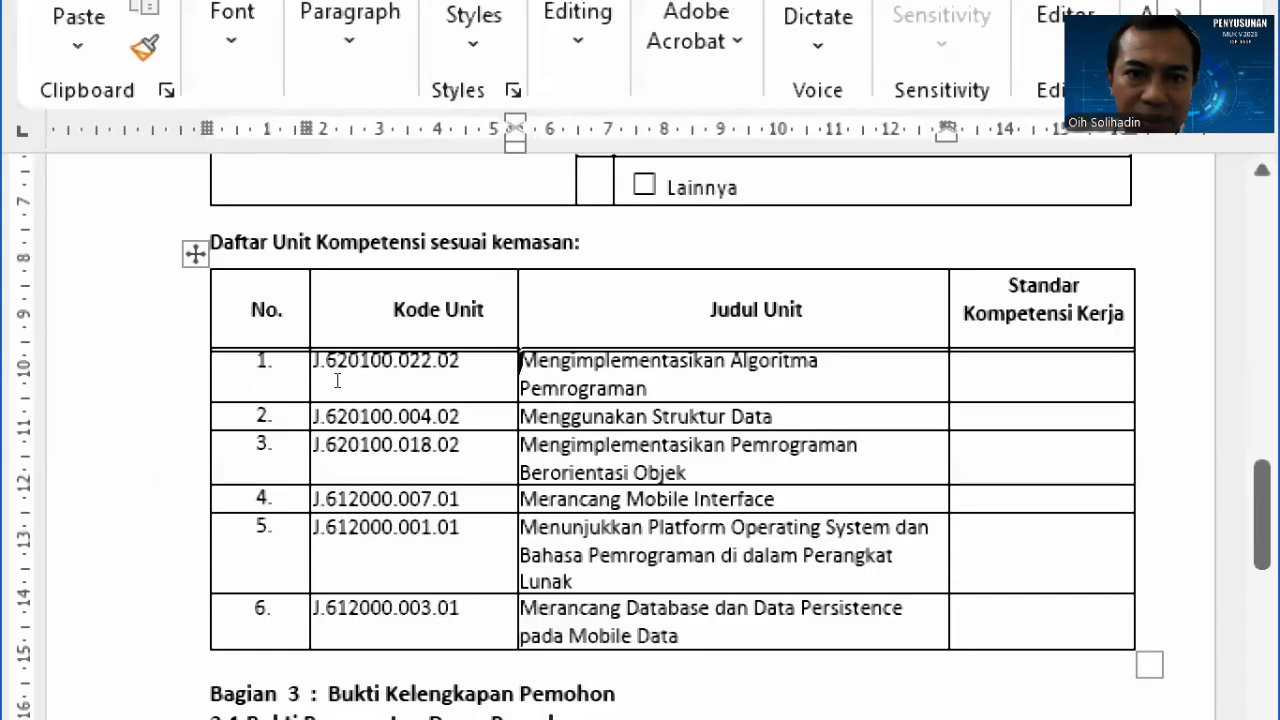
Step: Indent the six titles in the Judul Unit column slightly from the left cell border
{"action": "scroll", "coordinate": [317, 330], "scroll_direction": "down", "scroll_amount": 3}
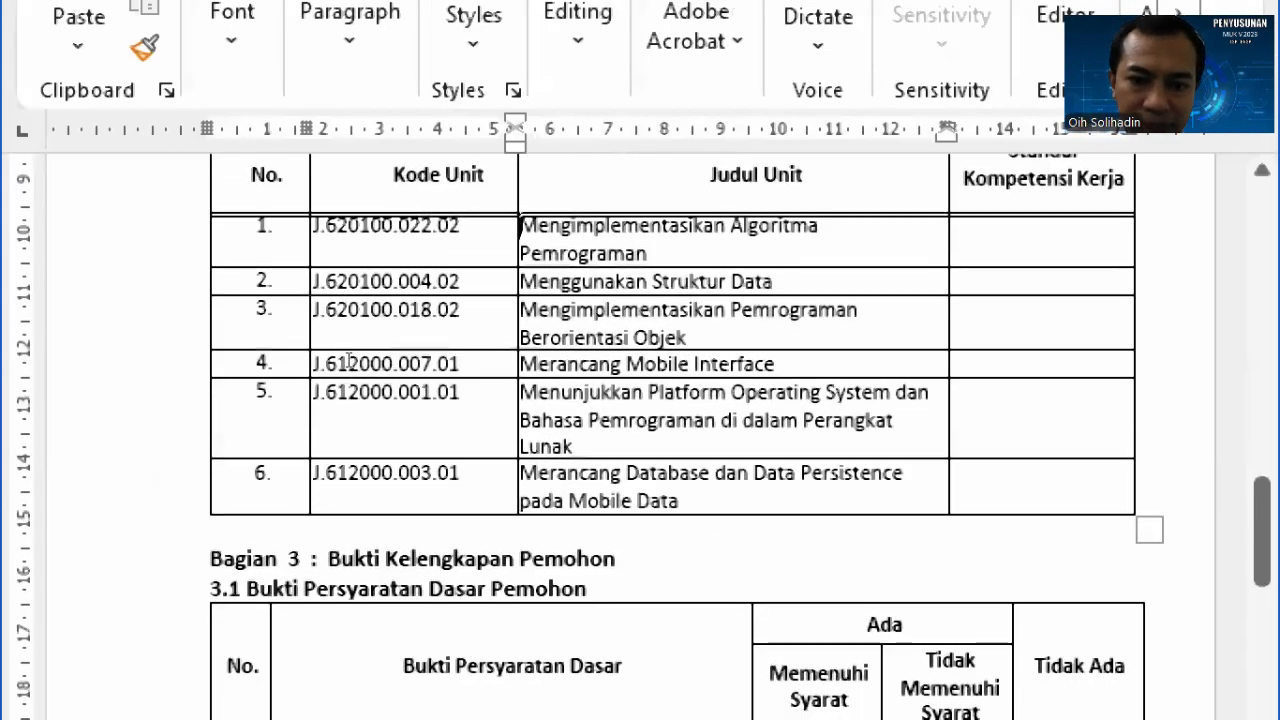
{"action": "left_click", "coordinate": [696, 500], "text": "shift"}
{"action": "left_click", "coordinate": [608, 253]}
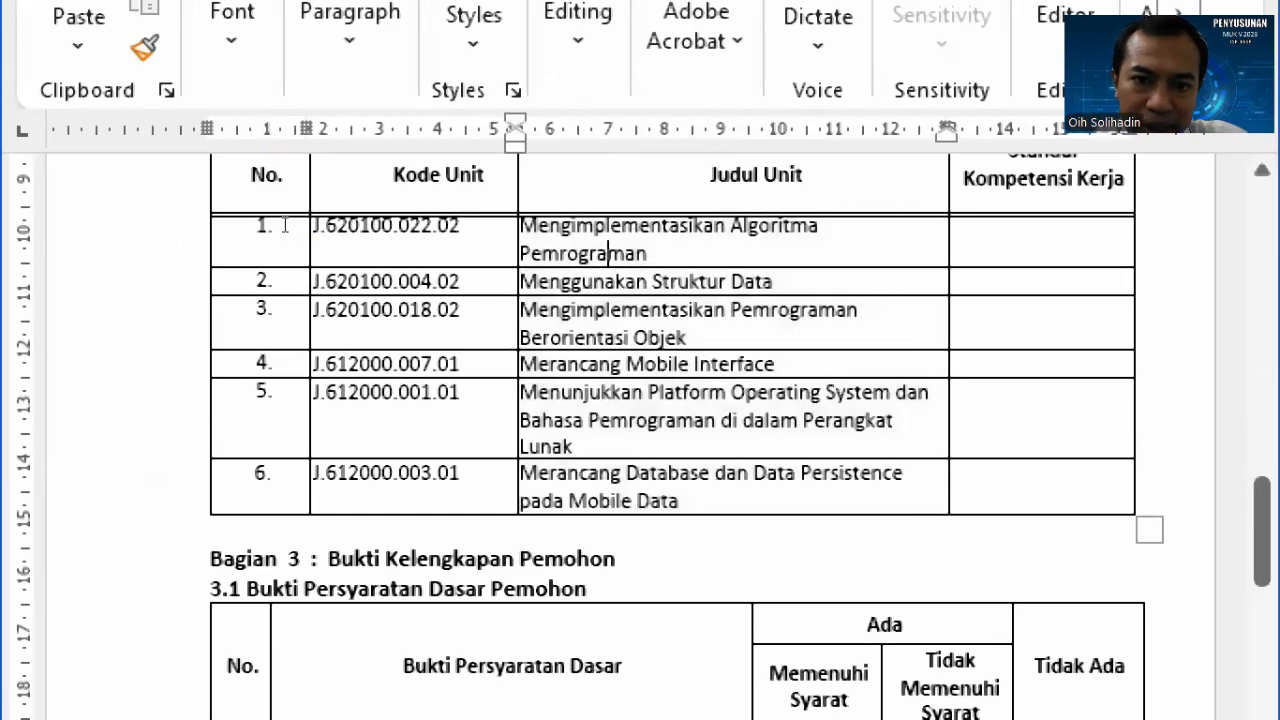
{"action": "key", "text": "shift+Down"}
{"action": "key", "text": "shift+Down"}
{"action": "key", "text": "shift+Down"}
{"action": "key", "text": "shift+Down"}
{"action": "key", "text": "shift+Down"}
{"action": "key", "text": "shift+Down"}
{"action": "key", "text": "shift+Up"}
{"action": "scroll", "coordinate": [257, 232], "scroll_direction": "up", "scroll_amount": 1}
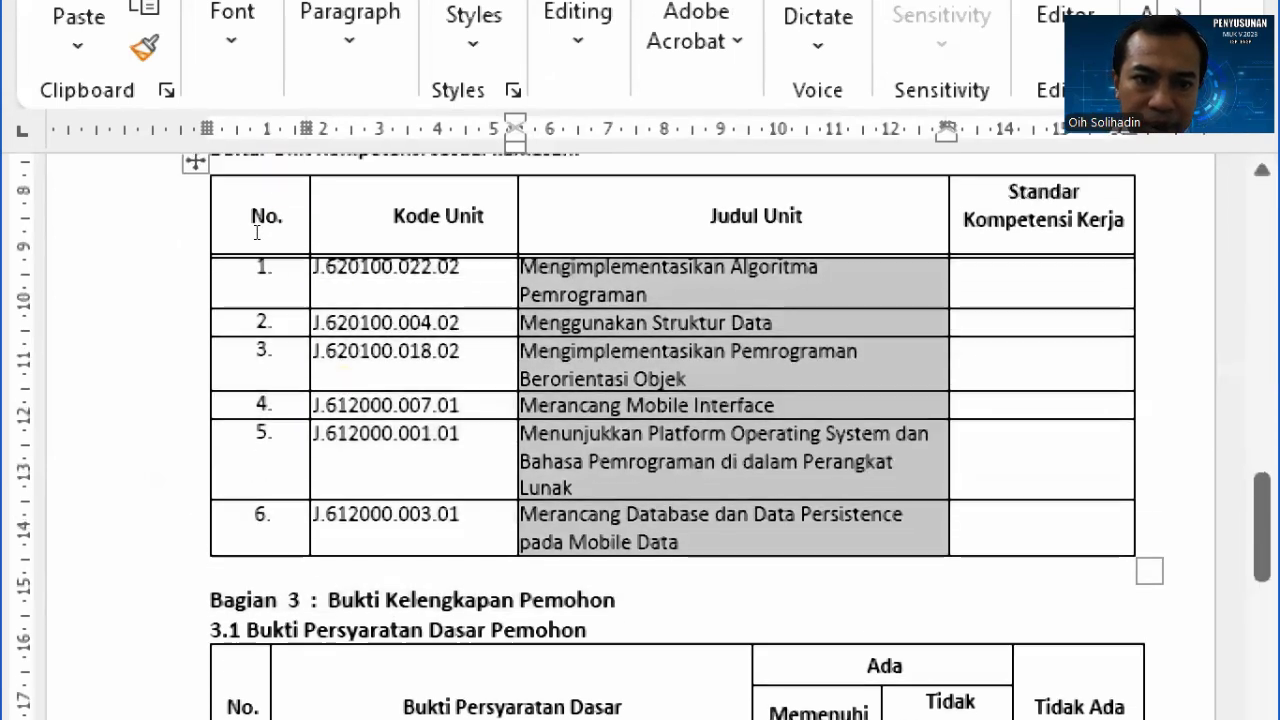
{"action": "scroll", "coordinate": [257, 232], "scroll_direction": "up", "scroll_amount": 2}
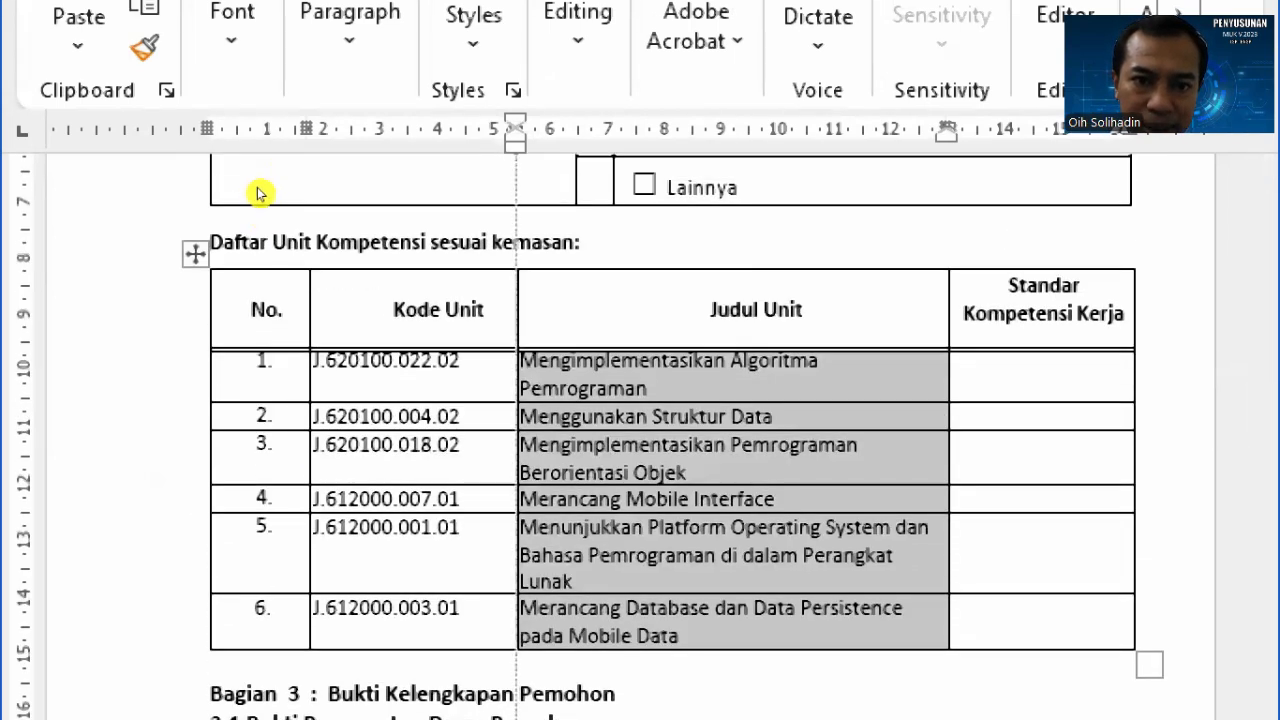
{"action": "left_click", "coordinate": [259, 190]}
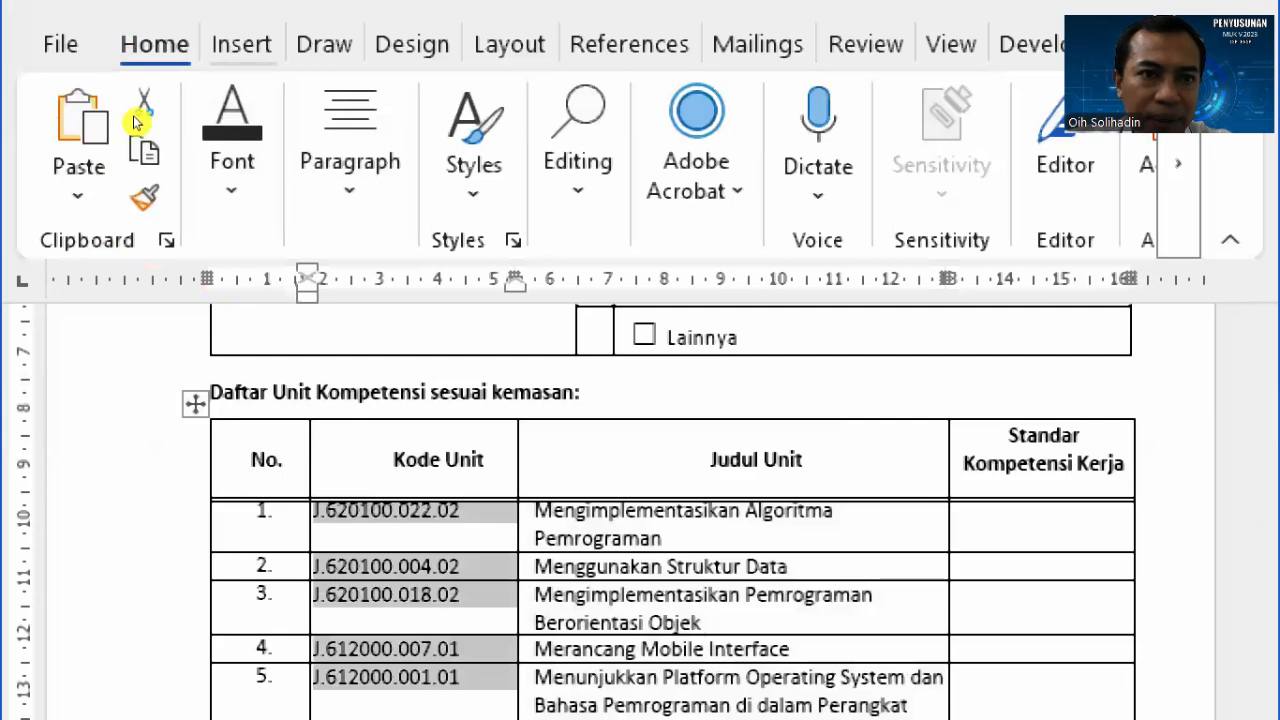
Step: Centre the six unit codes horizontally in the Kode Unit column
{"action": "left_click", "coordinate": [350, 165]}
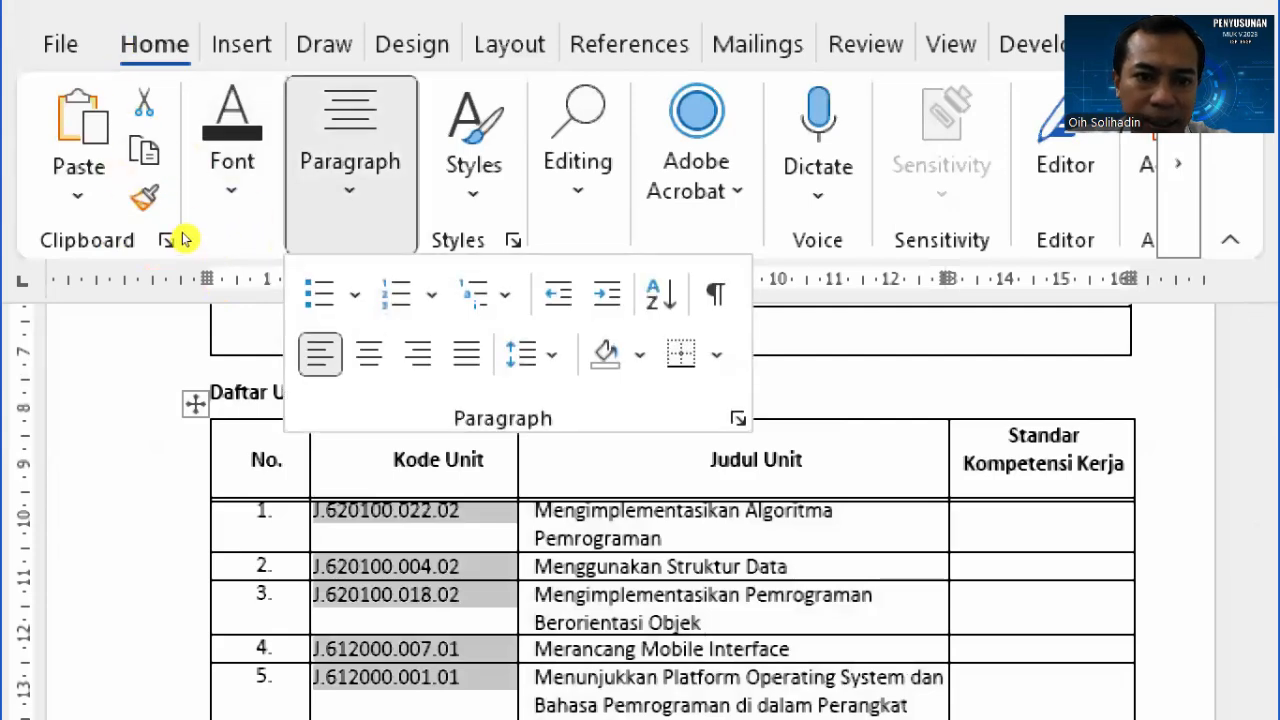
{"action": "left_click", "coordinate": [368, 353]}
{"action": "scroll", "coordinate": [230, 316], "scroll_direction": "down", "scroll_amount": 3}
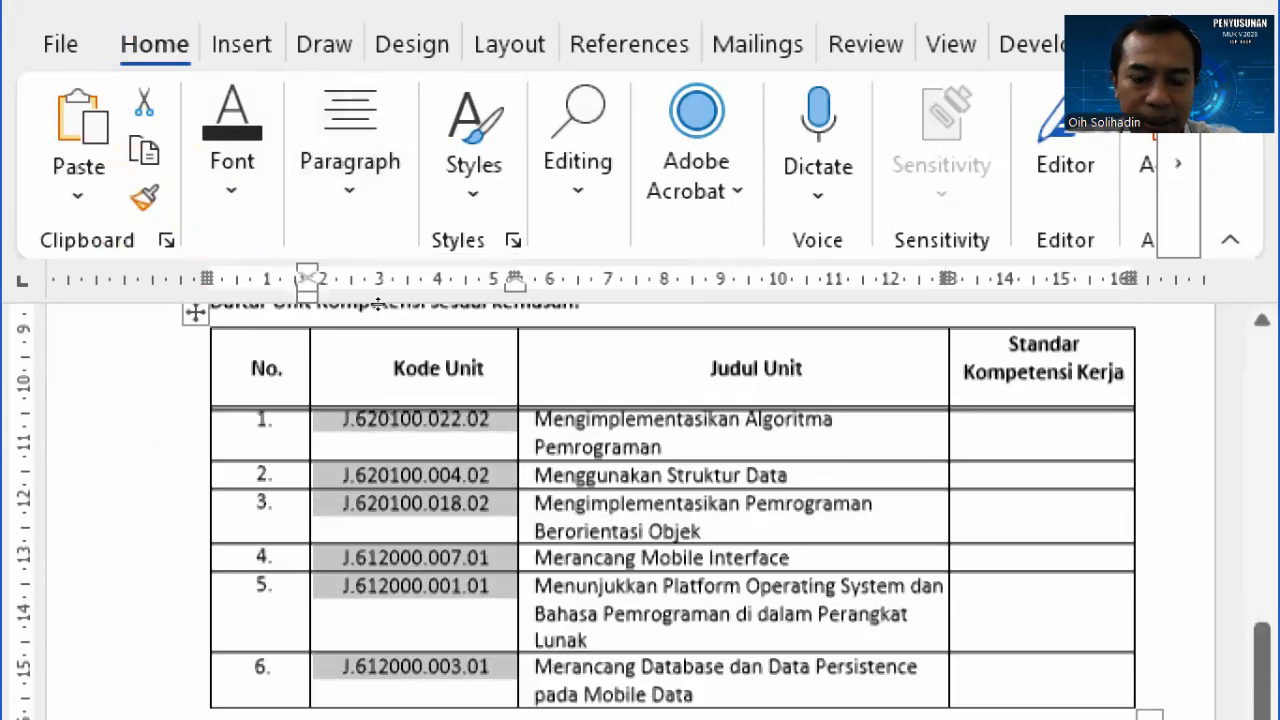
{"action": "left_click", "coordinate": [423, 542]}
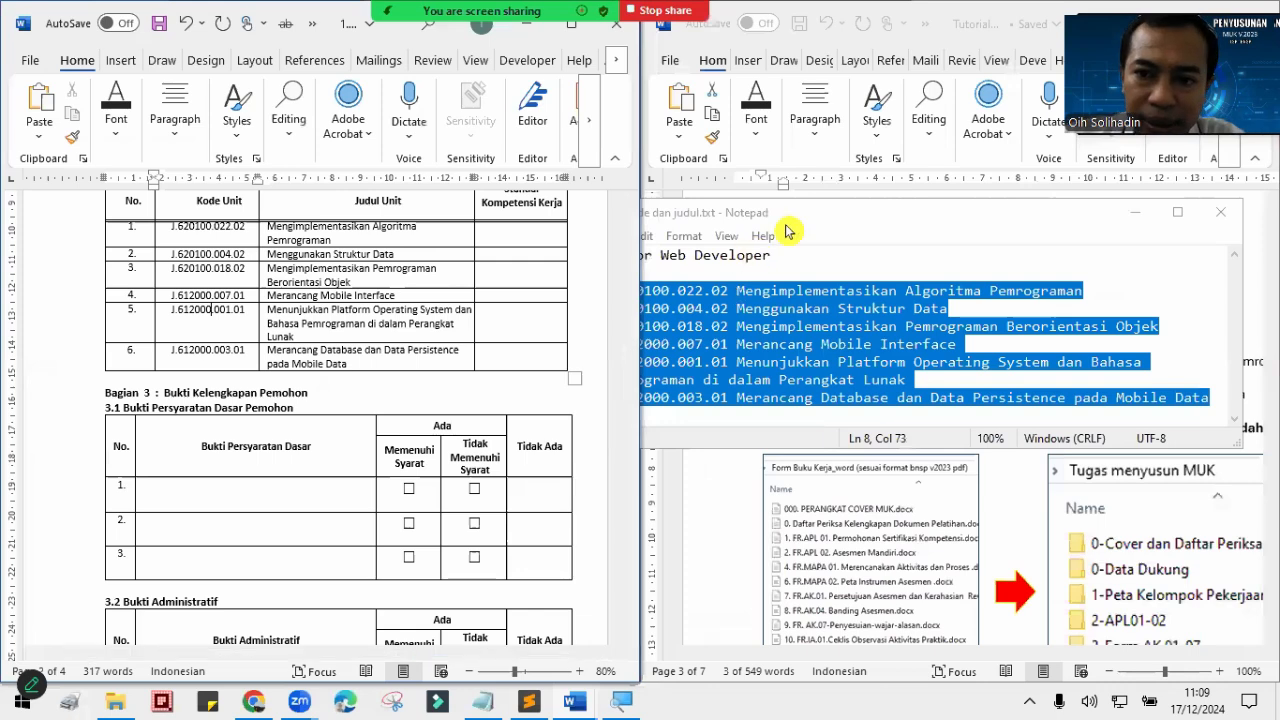
Step: Minimise the Notepad unit list and maximise the FR.APL 01 document window
{"action": "left_click", "coordinate": [1135, 212]}
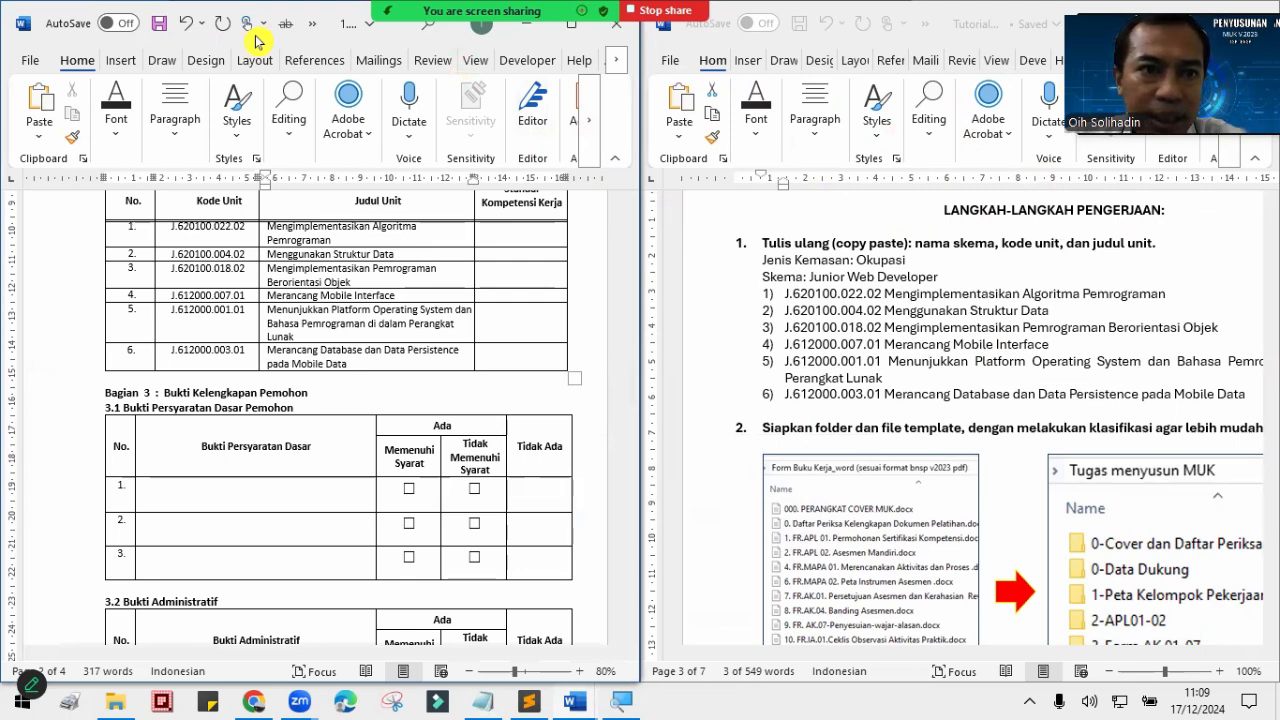
{"action": "left_click_drag", "start_coordinate": [590, 23], "coordinate": [650, 118]}
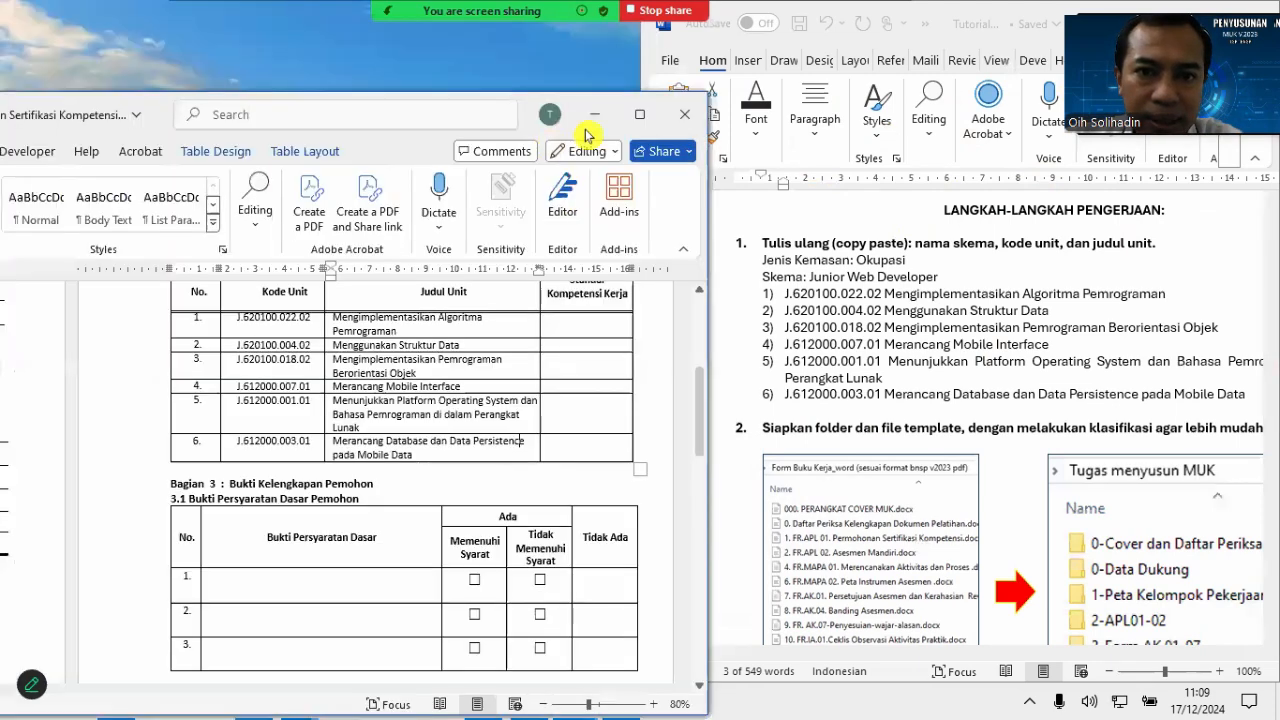
{"action": "left_click", "coordinate": [642, 116]}
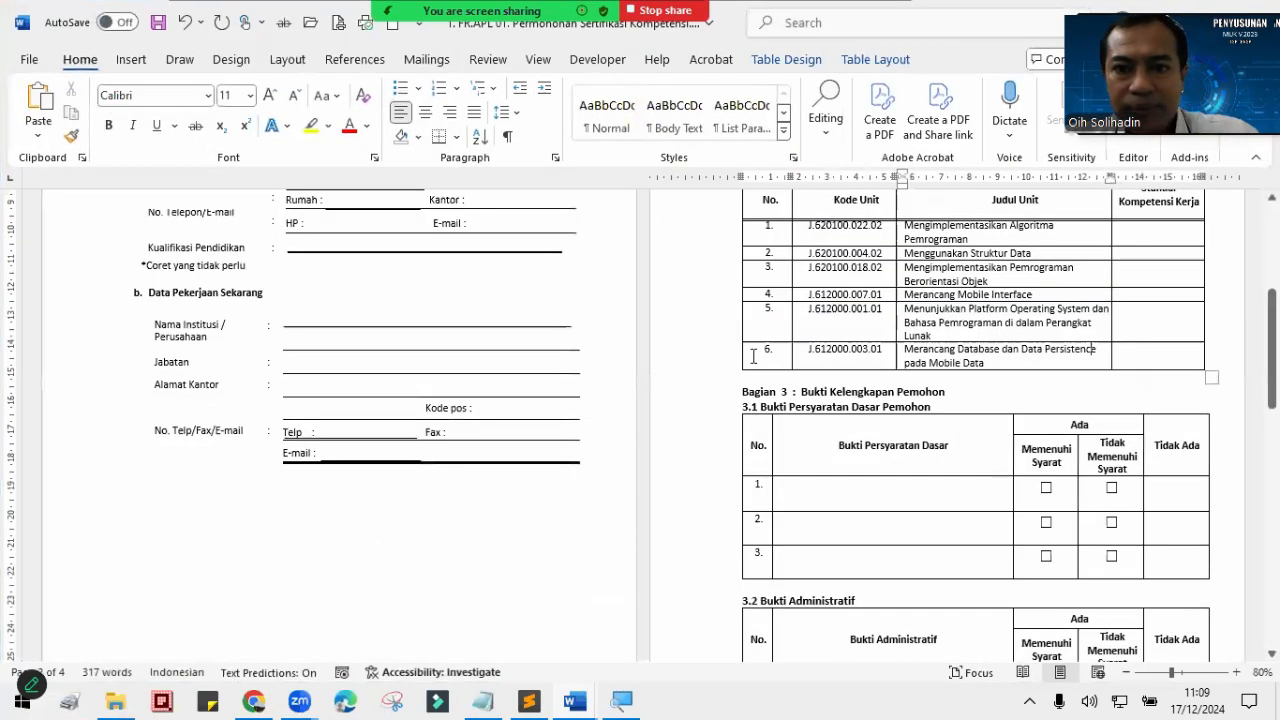
Step: Try the multiple-page view, return to 100% and enlarge the document view to 120%
{"action": "left_click", "coordinate": [544, 58]}
{"action": "left_click", "coordinate": [685, 93]}
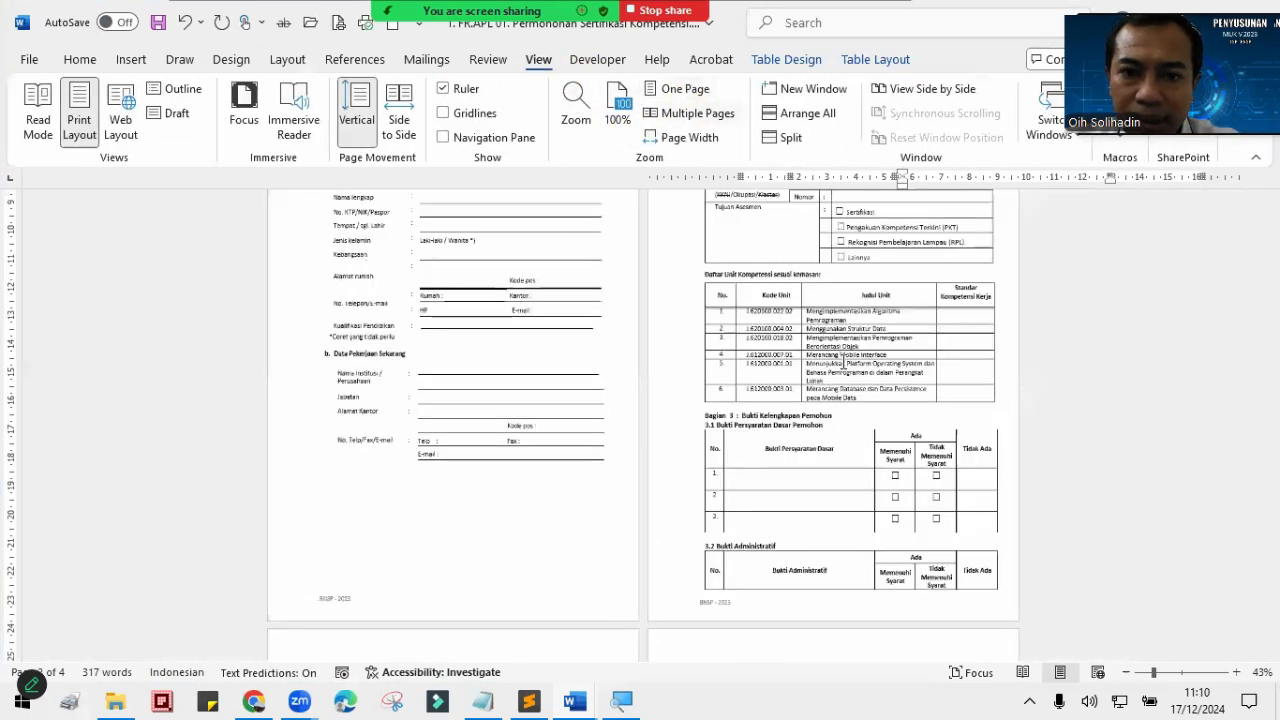
{"action": "left_click", "coordinate": [620, 115]}
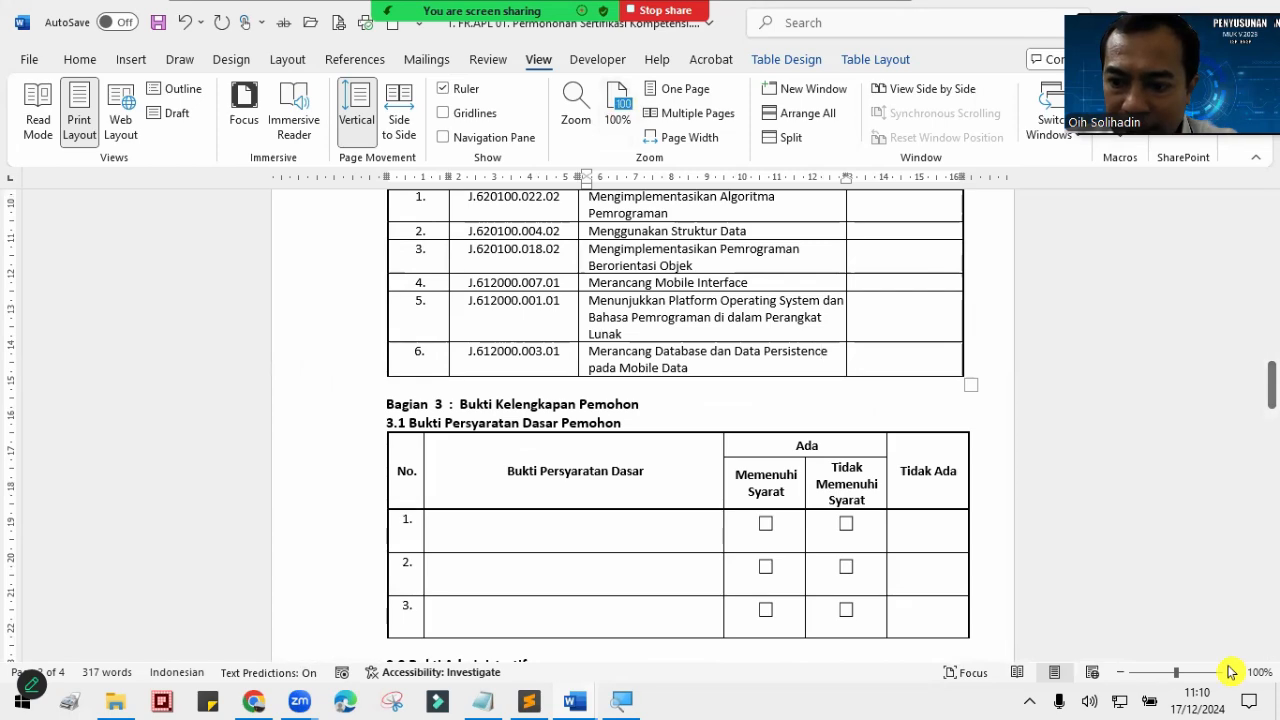
{"action": "left_click", "coordinate": [1231, 672]}
{"action": "left_click", "coordinate": [1231, 672]}
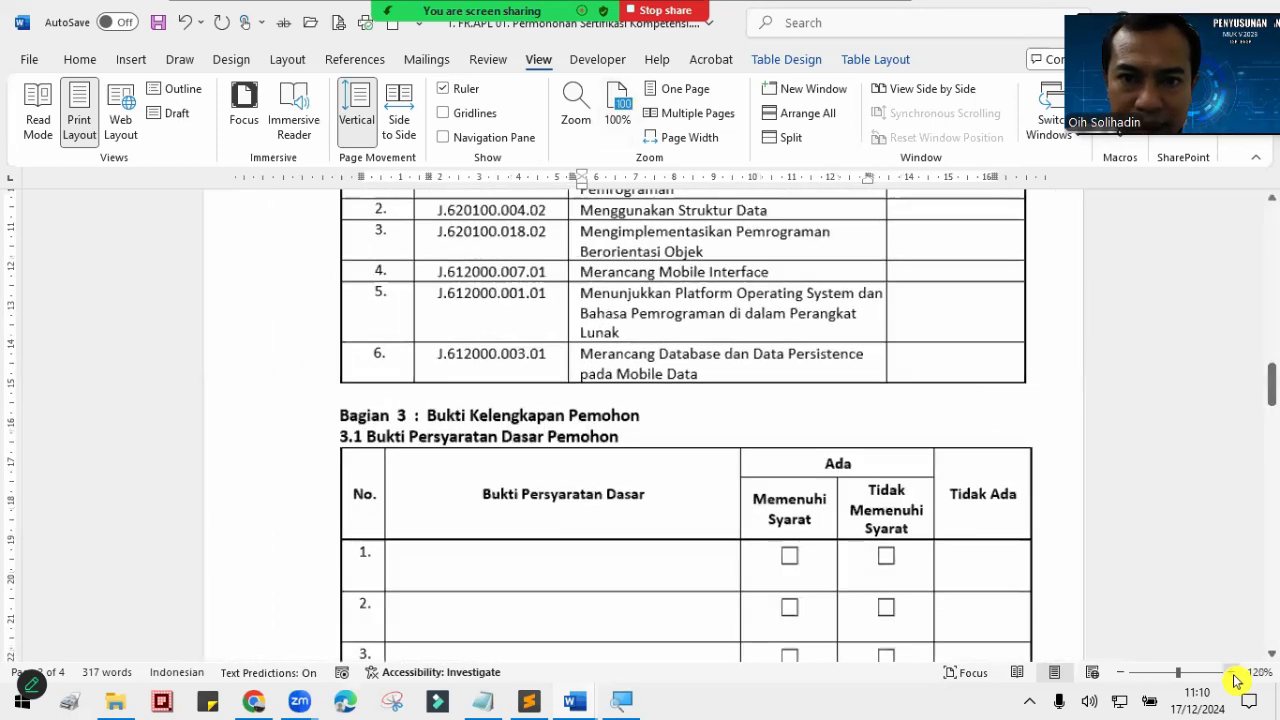
Step: Review the empty tables 3.1 Bukti Persyaratan Dasar Pemohon and 3.2 Bukti Administratif in Bagian 3
{"action": "scroll", "coordinate": [660, 371], "scroll_direction": "down", "scroll_amount": 4}
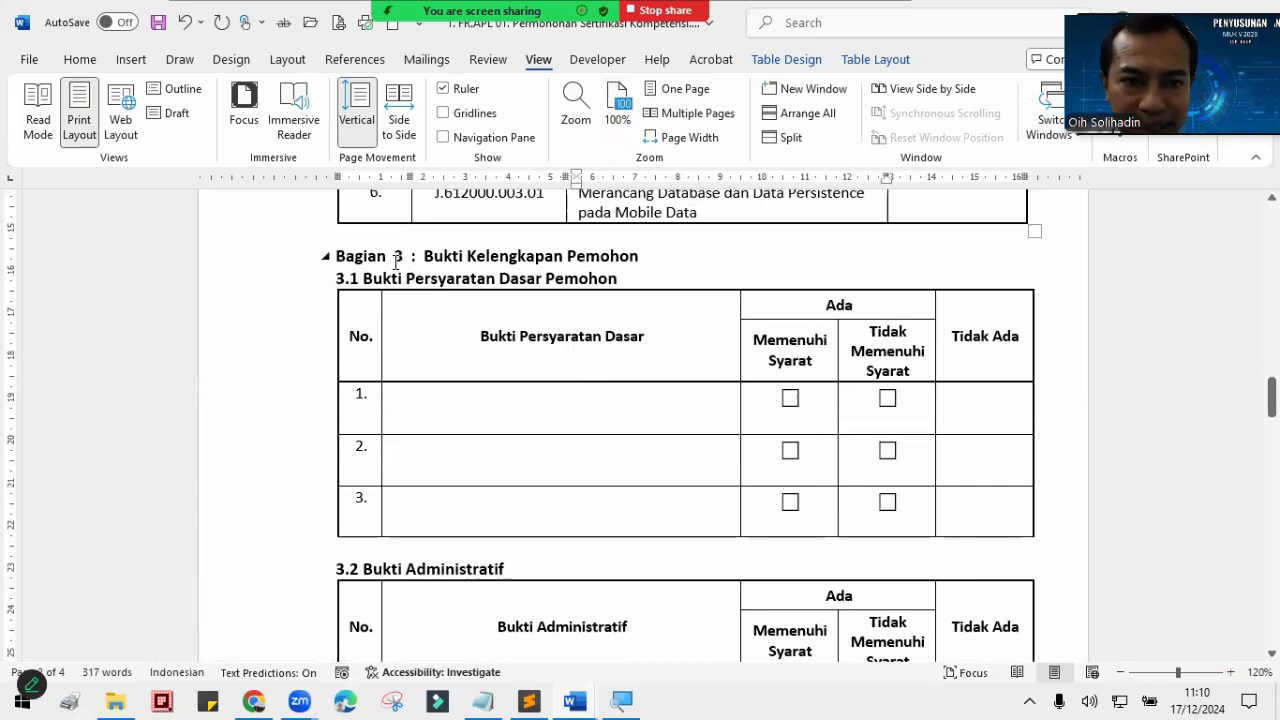
{"action": "left_click", "coordinate": [472, 425]}
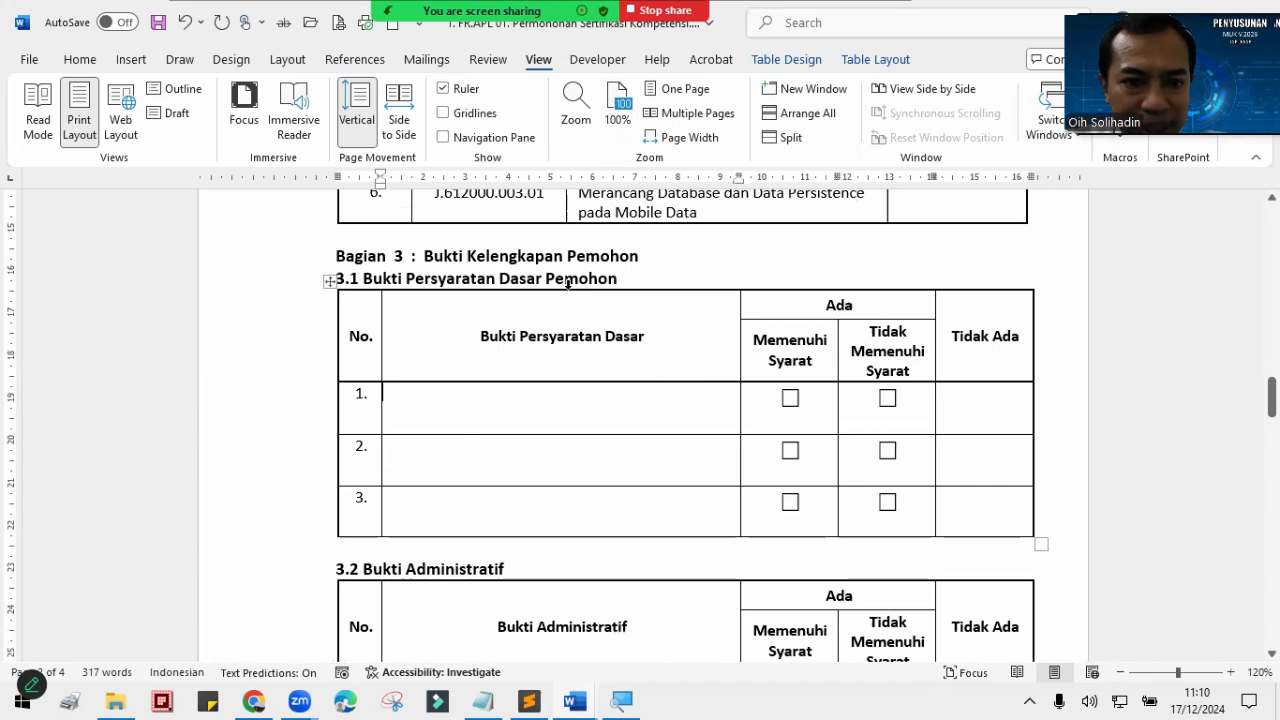
{"action": "scroll", "coordinate": [560, 288], "scroll_direction": "down", "scroll_amount": 5}
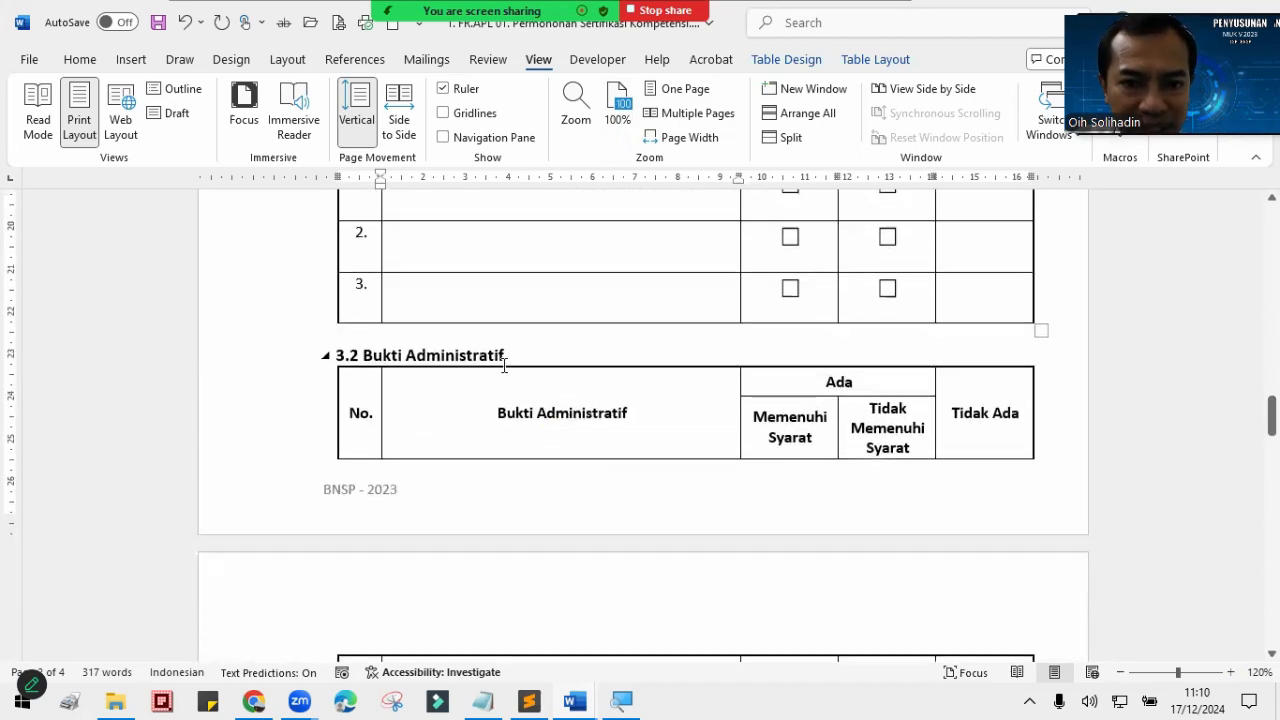
{"action": "scroll", "coordinate": [566, 403], "scroll_direction": "up", "scroll_amount": 6}
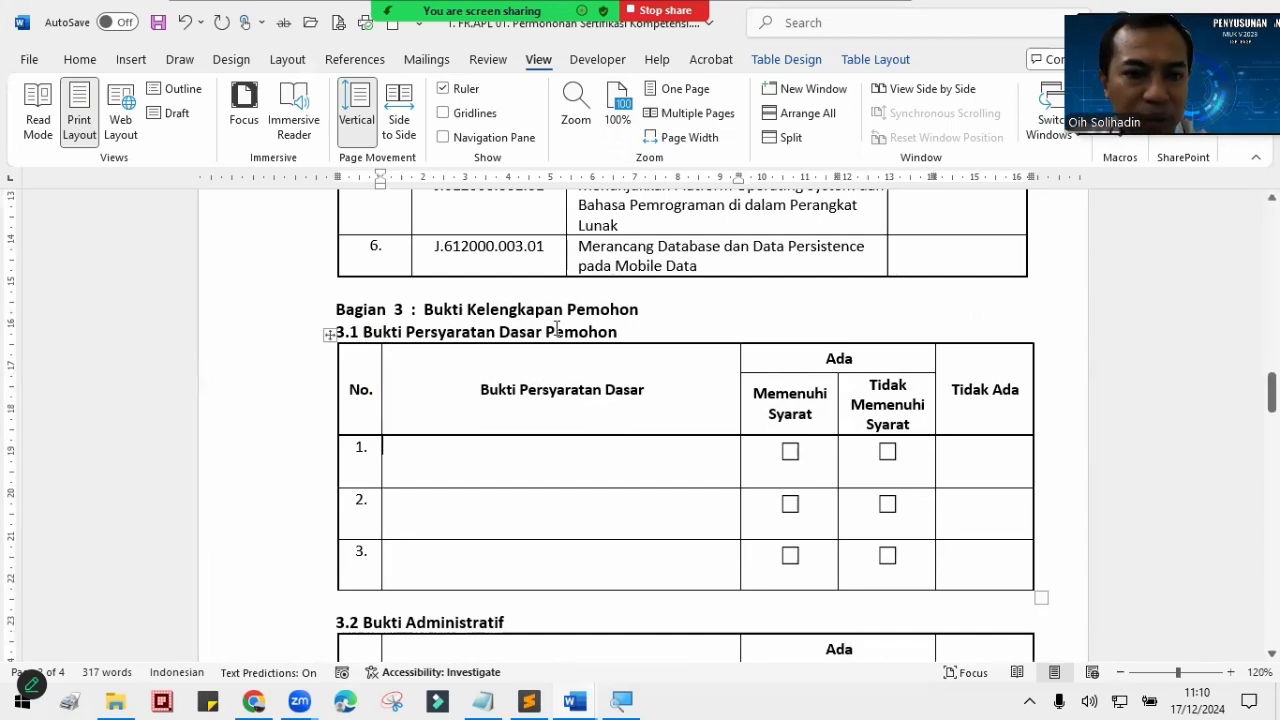
Step: Locate Skema Junior Web Developer.doc in File Explorer under Tugas menyusun MUK, 0-Data Dukung, and switch to that document in Word
{"action": "left_click", "coordinate": [119, 706]}
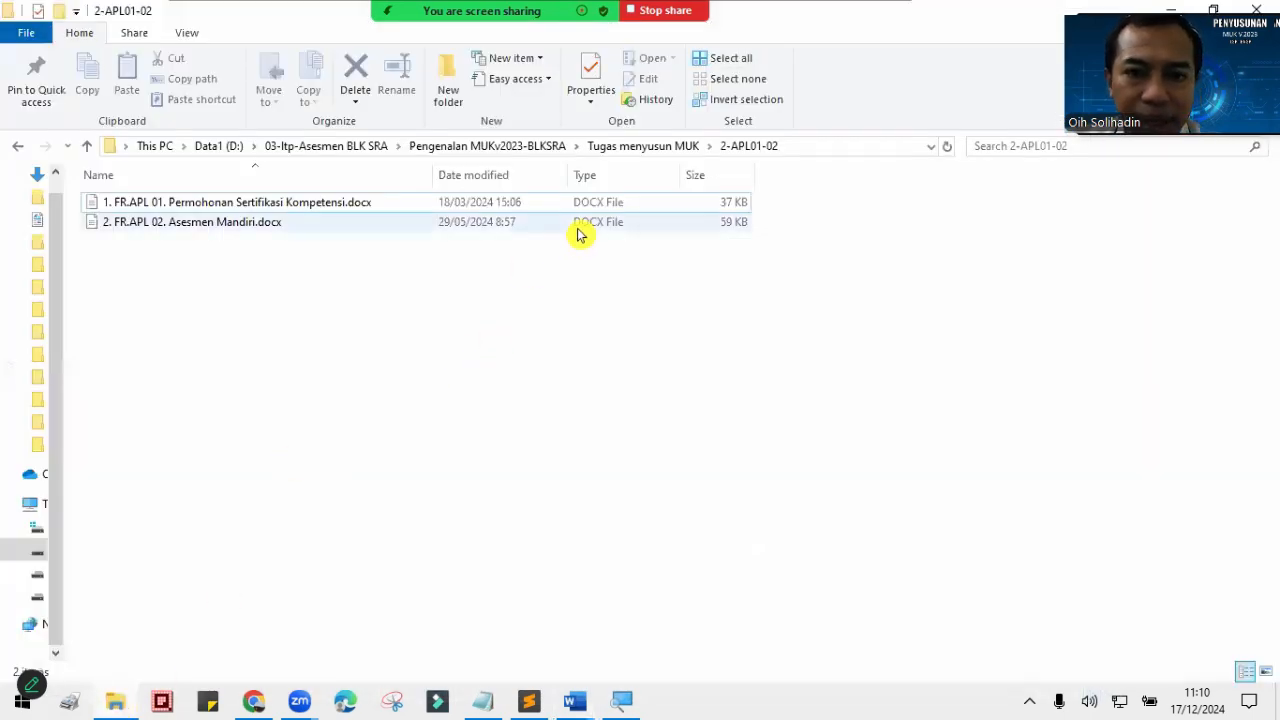
{"action": "left_click", "coordinate": [631, 152]}
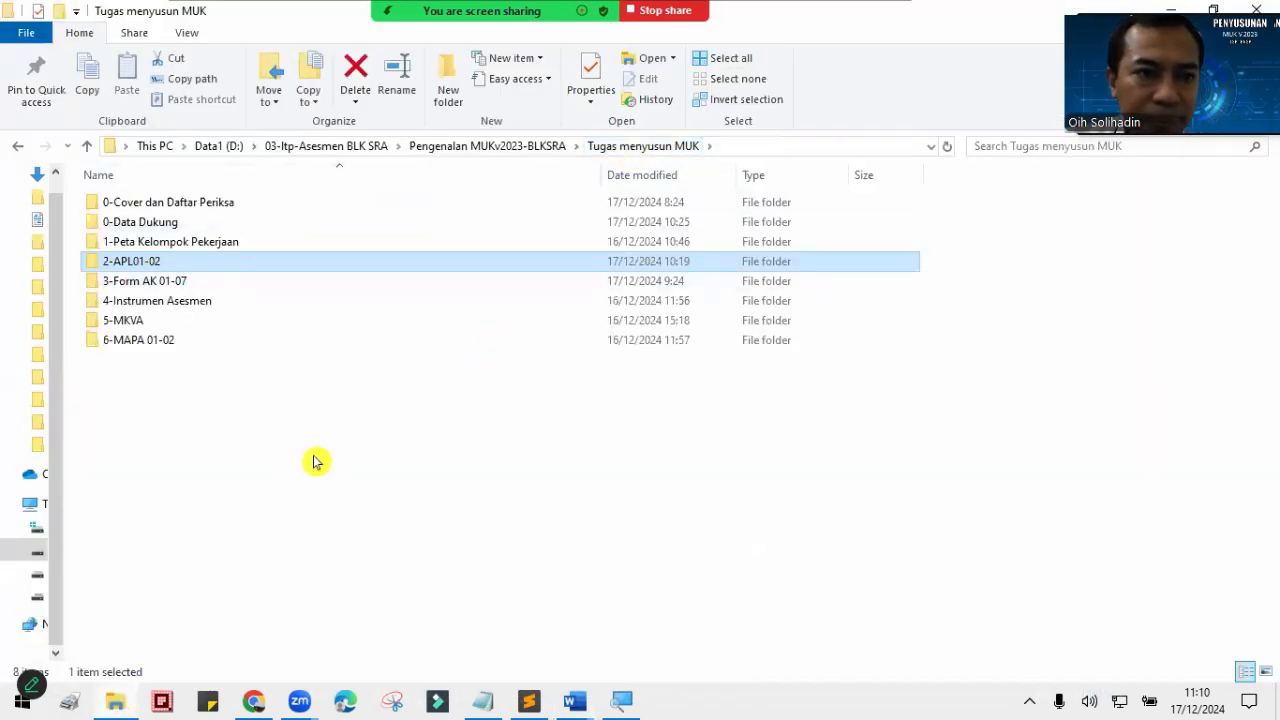
{"action": "left_click", "coordinate": [164, 225]}
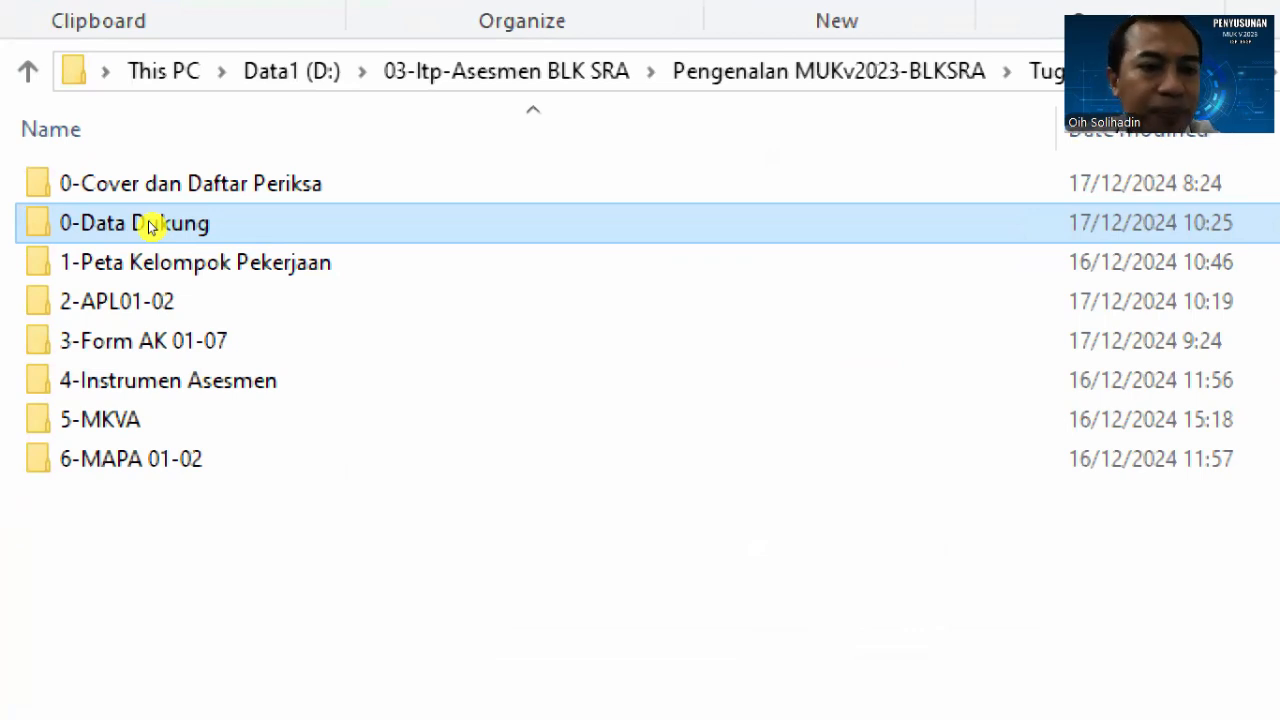
{"action": "double_click", "coordinate": [148, 227]}
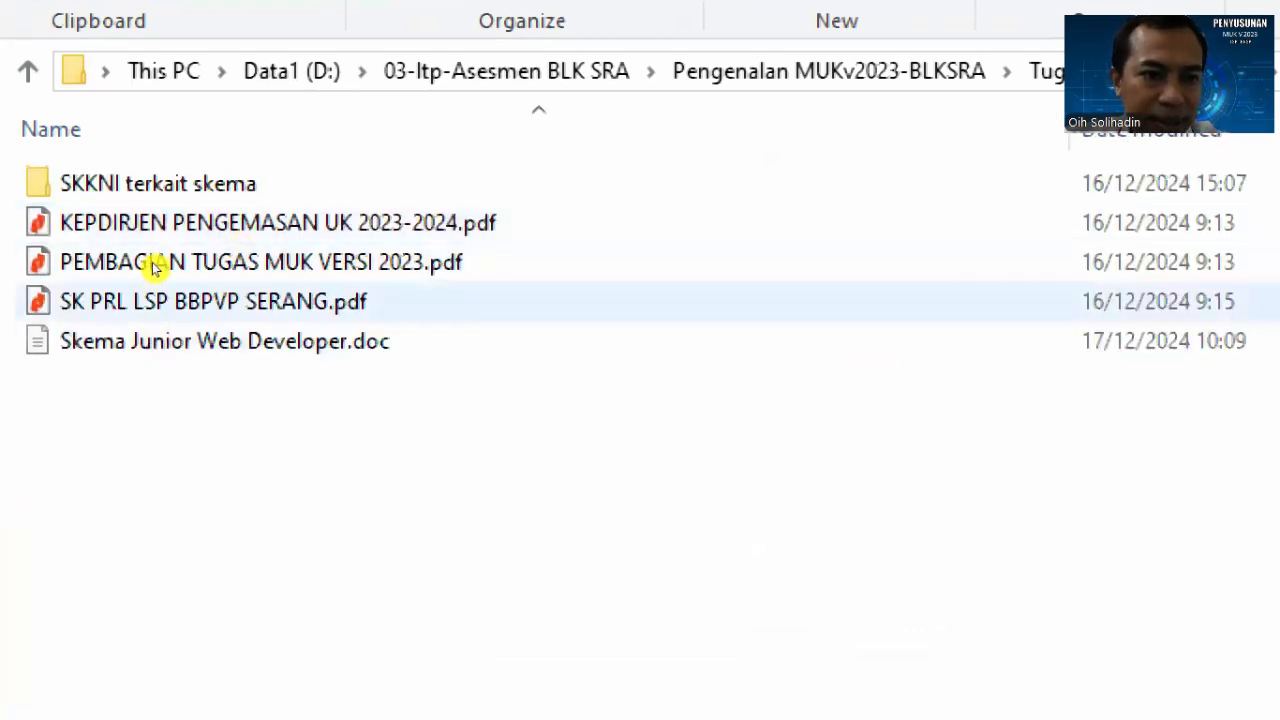
{"action": "left_click", "coordinate": [160, 341]}
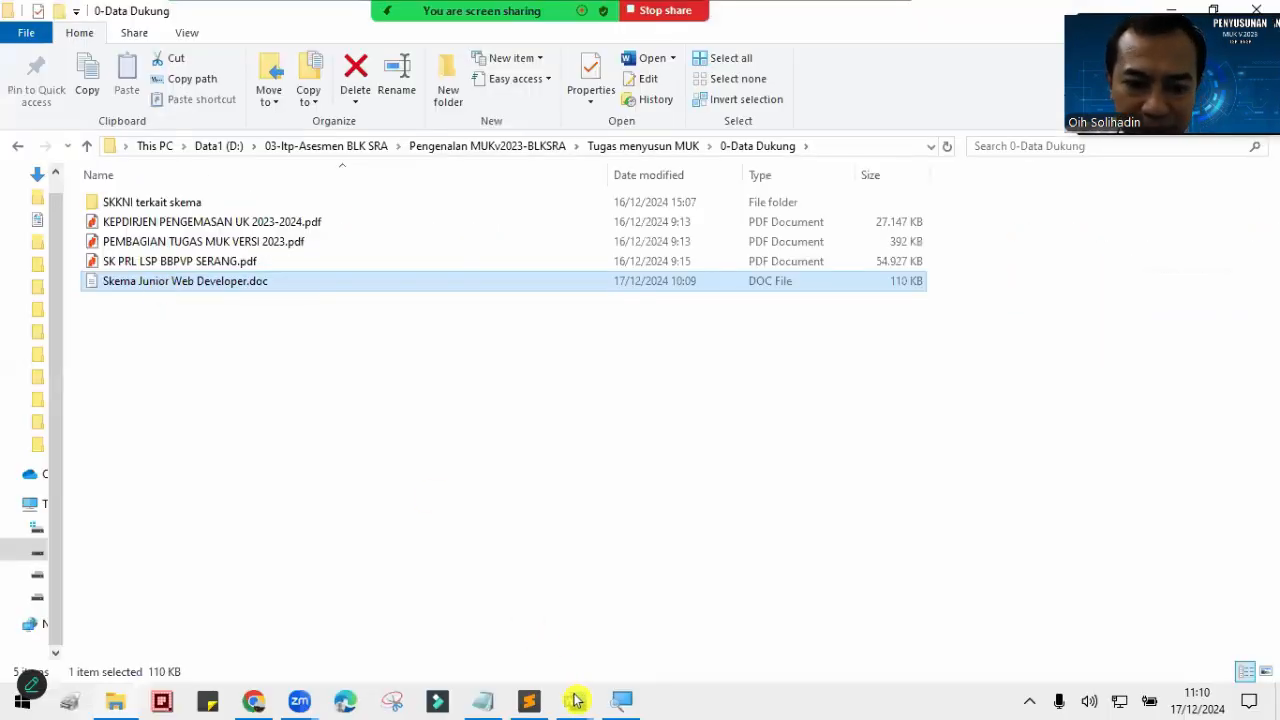
{"action": "mouse_move", "coordinate": [575, 702]}
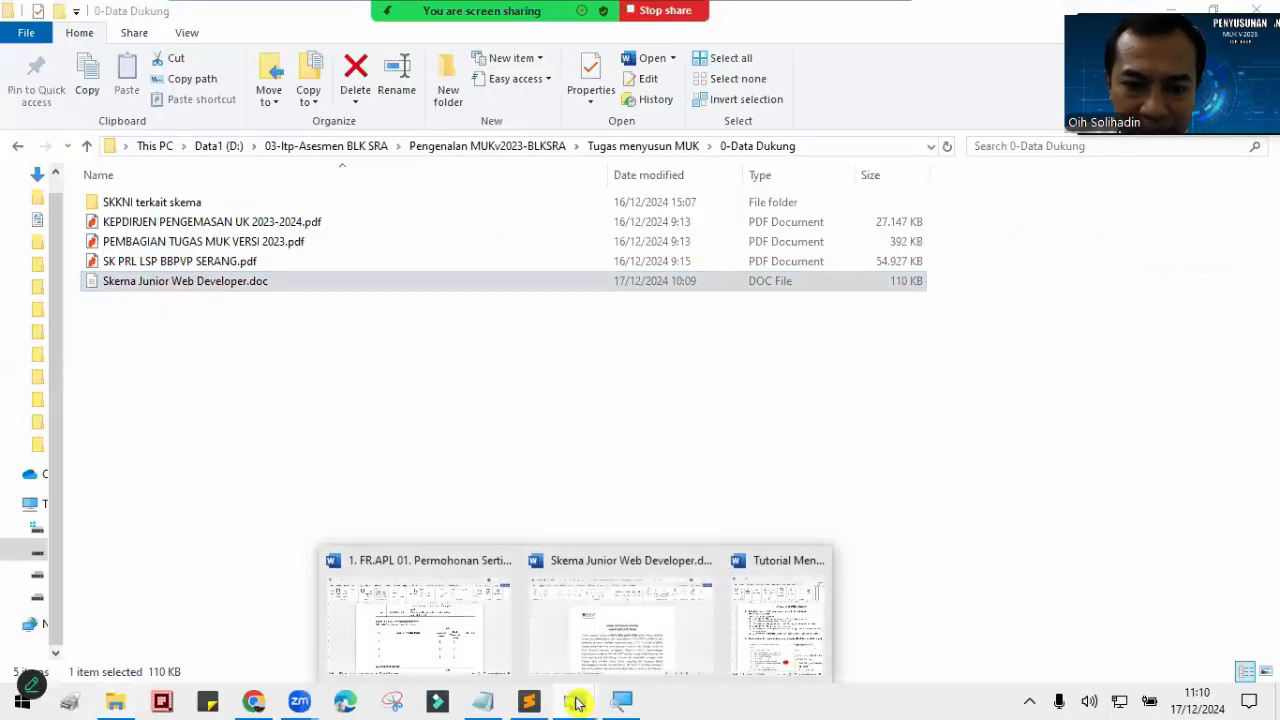
{"action": "left_click", "coordinate": [655, 630]}
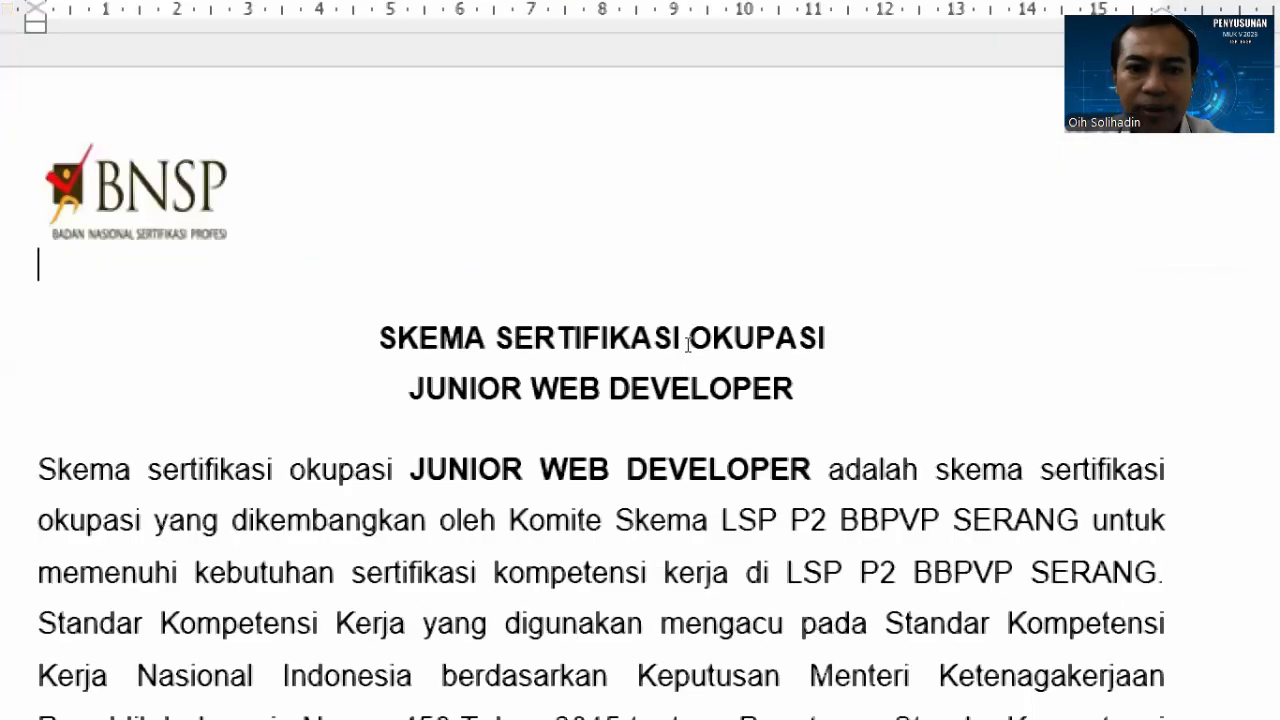
Step: Read through the scheme document to section 5 Kemasan / Paket Kompetensi and section 6 Persyaratan Dasar Pemohon Sertifikasi
{"action": "scroll", "coordinate": [669, 427], "scroll_direction": "down", "scroll_amount": 3}
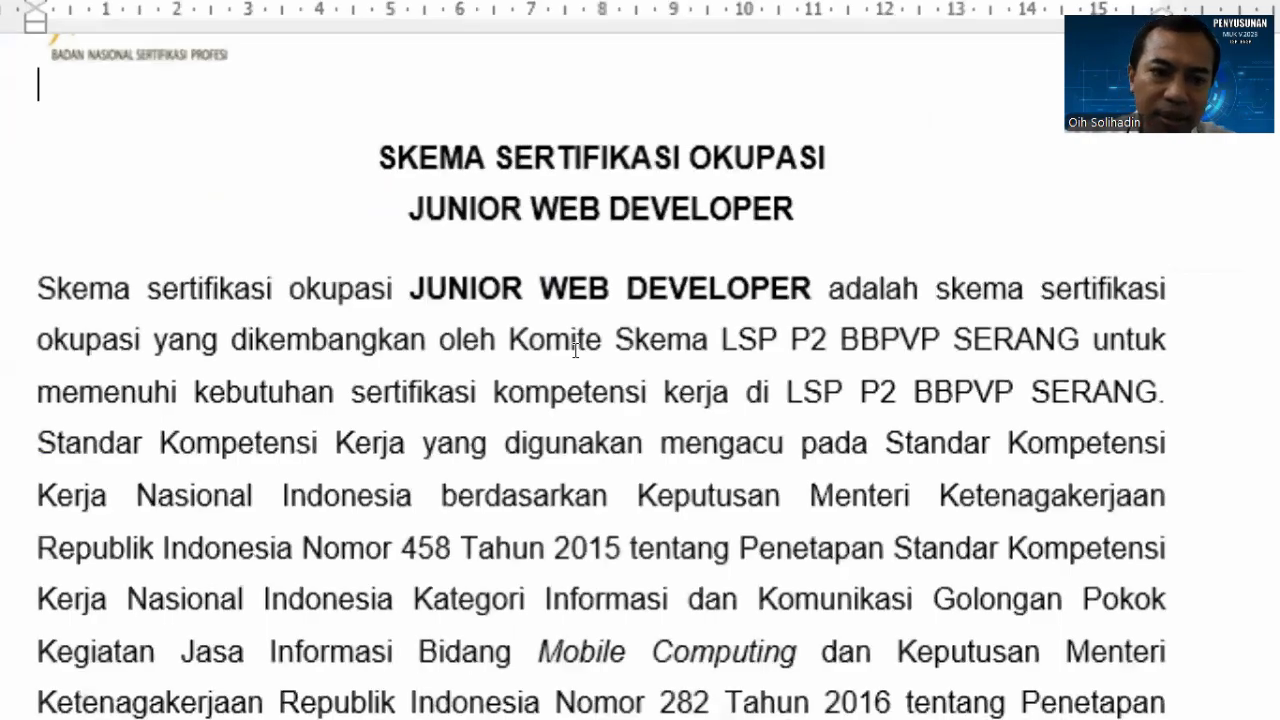
{"action": "scroll", "coordinate": [575, 348], "scroll_direction": "down", "scroll_amount": 5}
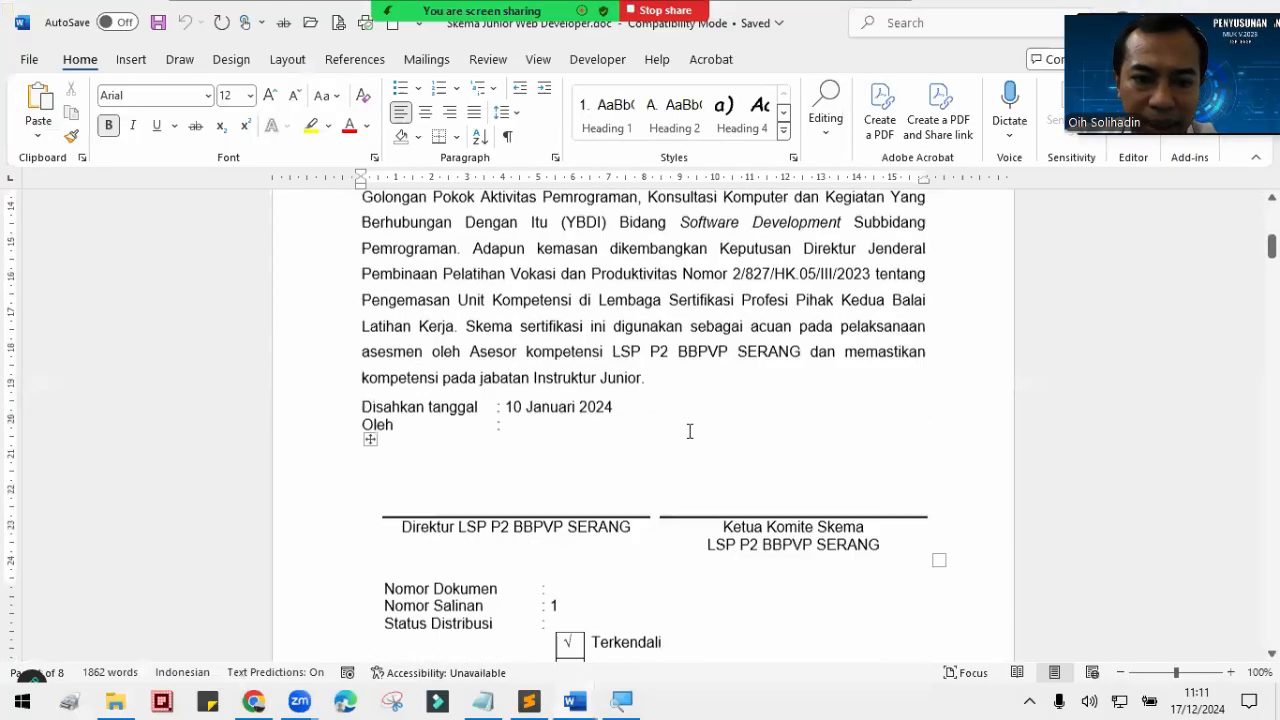
{"action": "scroll", "coordinate": [689, 431], "scroll_direction": "down", "scroll_amount": 15}
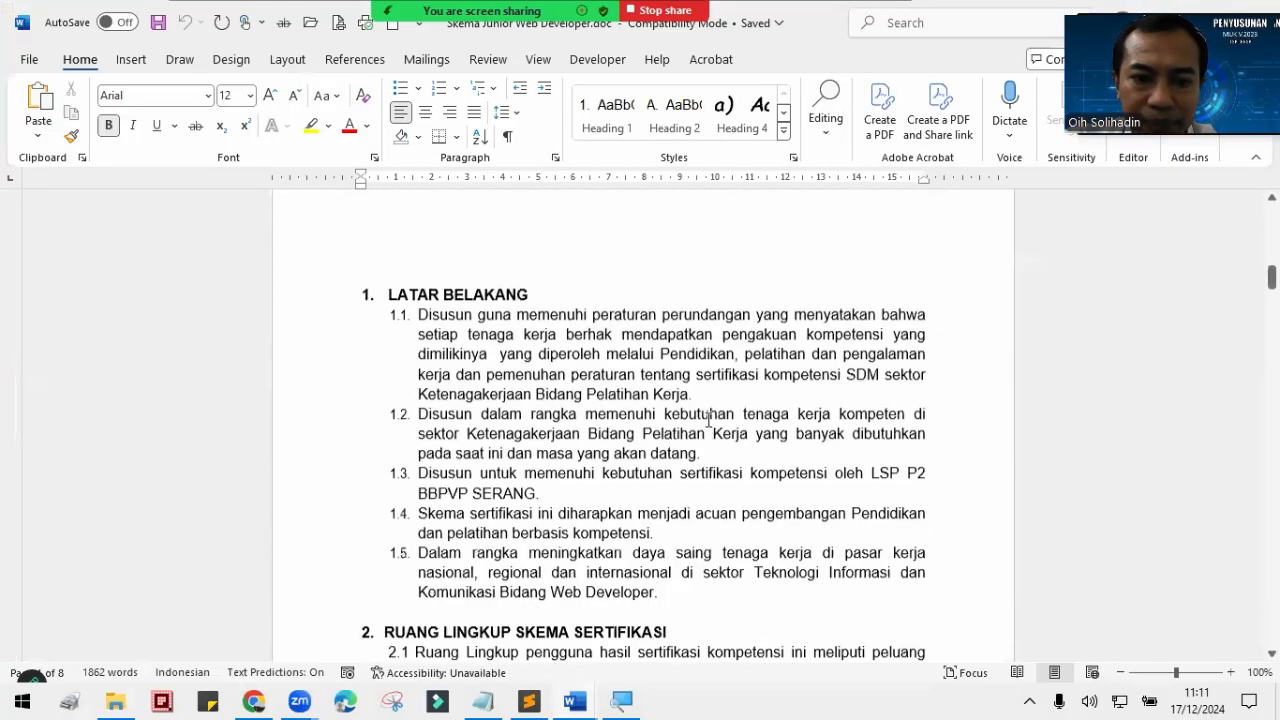
{"action": "scroll", "coordinate": [734, 424], "scroll_direction": "down", "scroll_amount": 15}
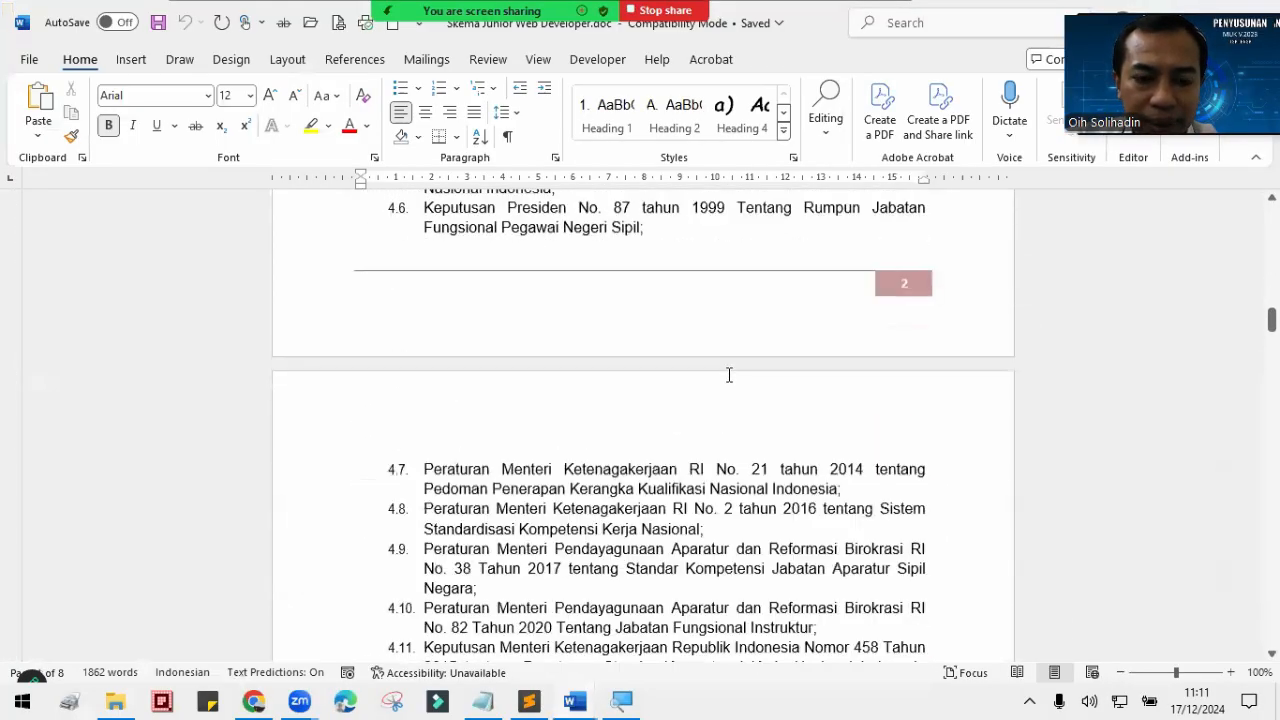
{"action": "scroll", "coordinate": [731, 373], "scroll_direction": "down", "scroll_amount": 3}
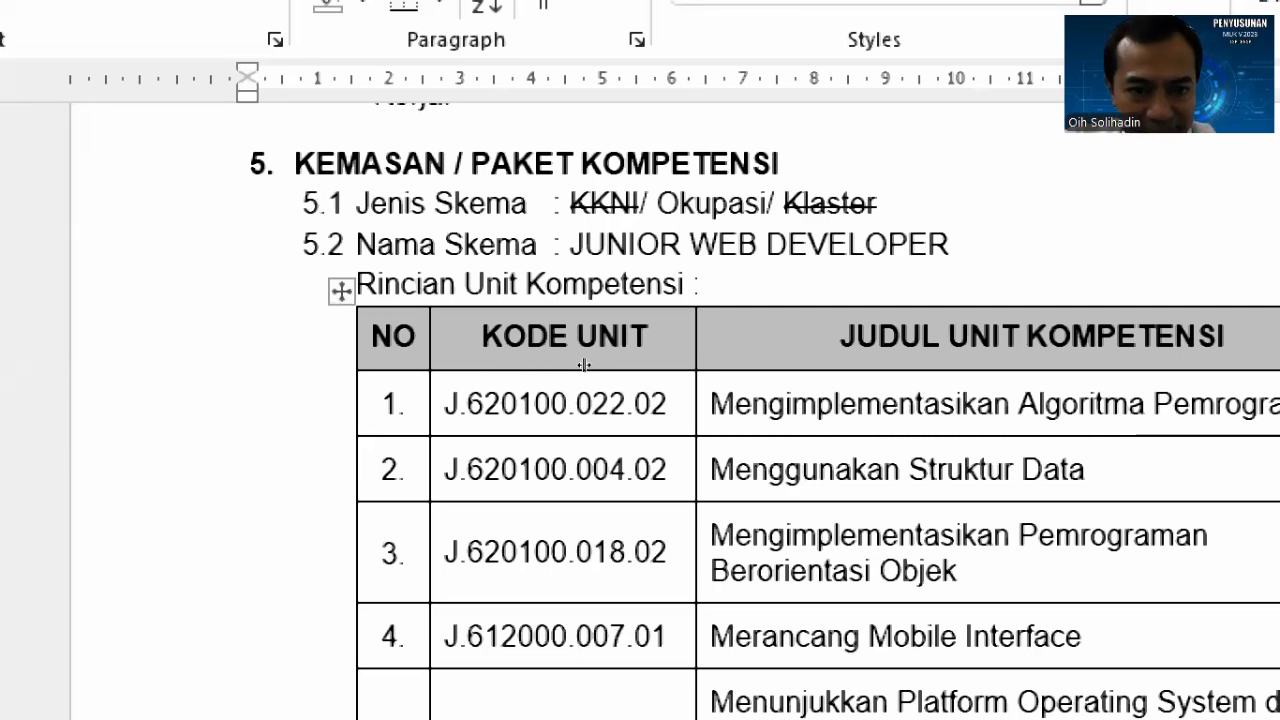
{"action": "scroll", "coordinate": [583, 350], "scroll_direction": "down", "scroll_amount": 6}
{"action": "scroll", "coordinate": [583, 350], "scroll_direction": "down", "scroll_amount": 9}
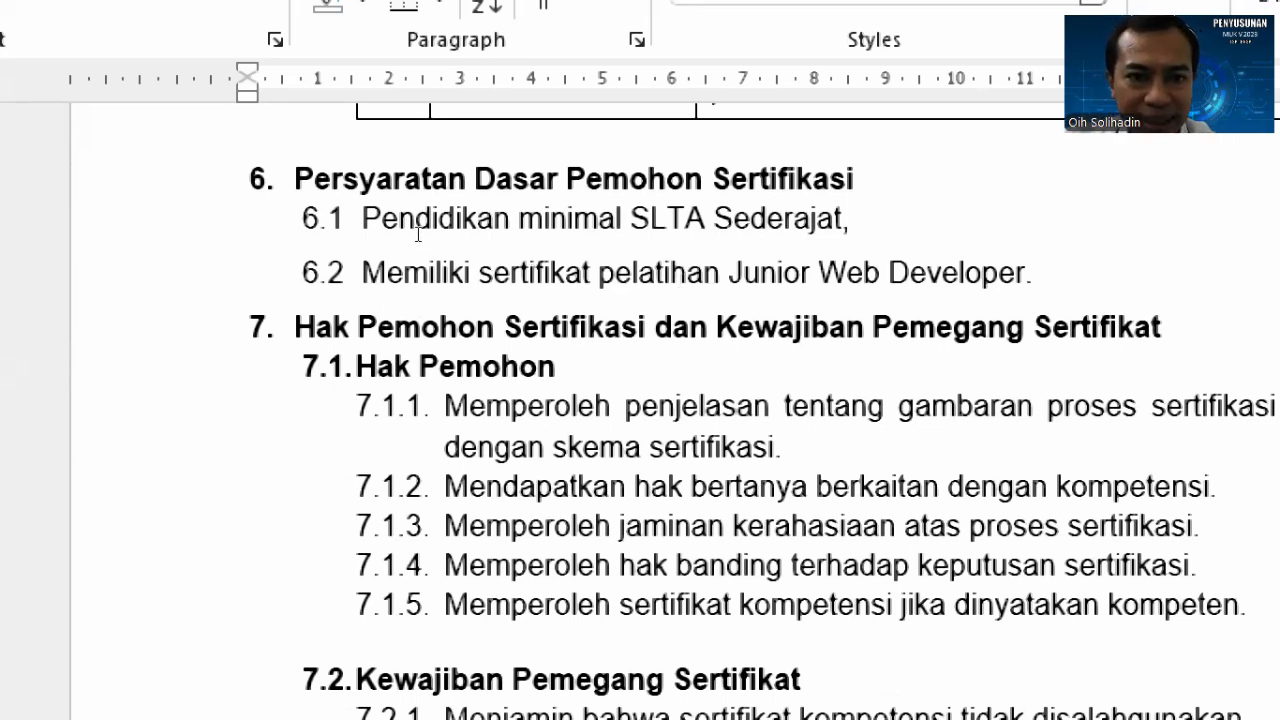
Step: Look up the evidence required with the APL 01 application form in section 9.1 Proses Pendaftaran of the scheme
{"action": "scroll", "coordinate": [672, 362], "scroll_direction": "down", "scroll_amount": 1}
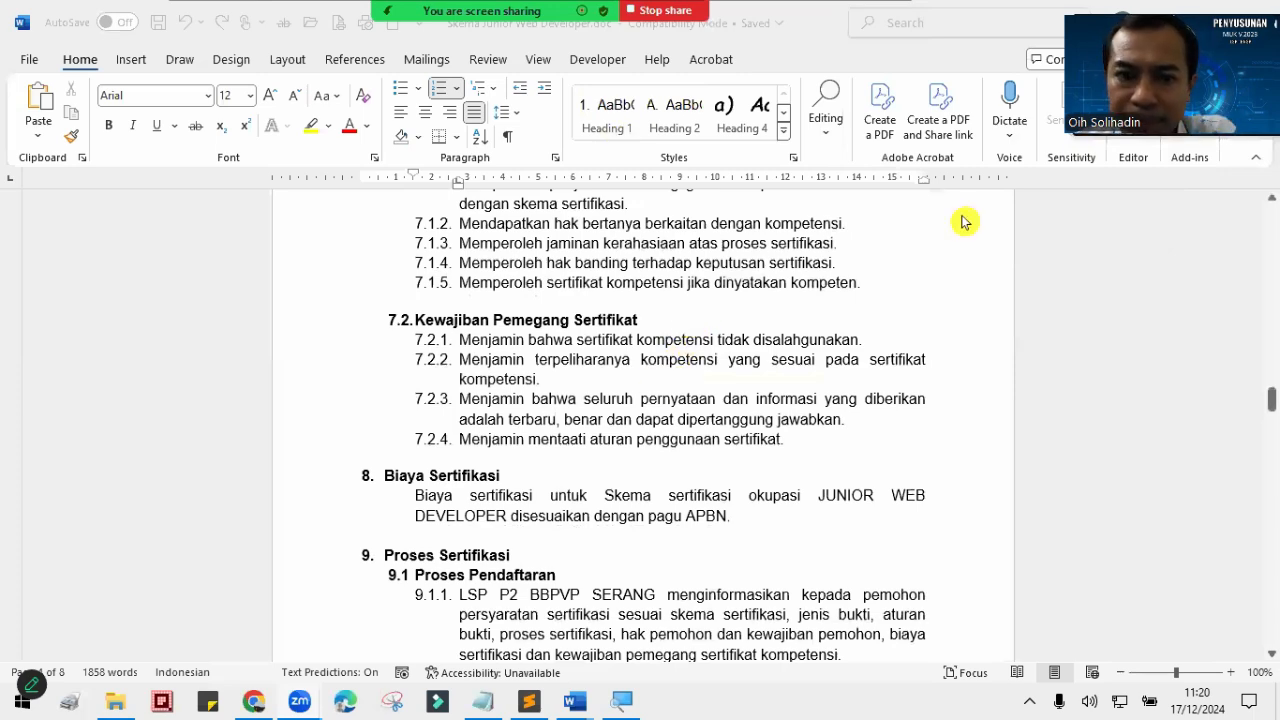
{"action": "scroll", "coordinate": [676, 484], "scroll_direction": "down", "scroll_amount": 2}
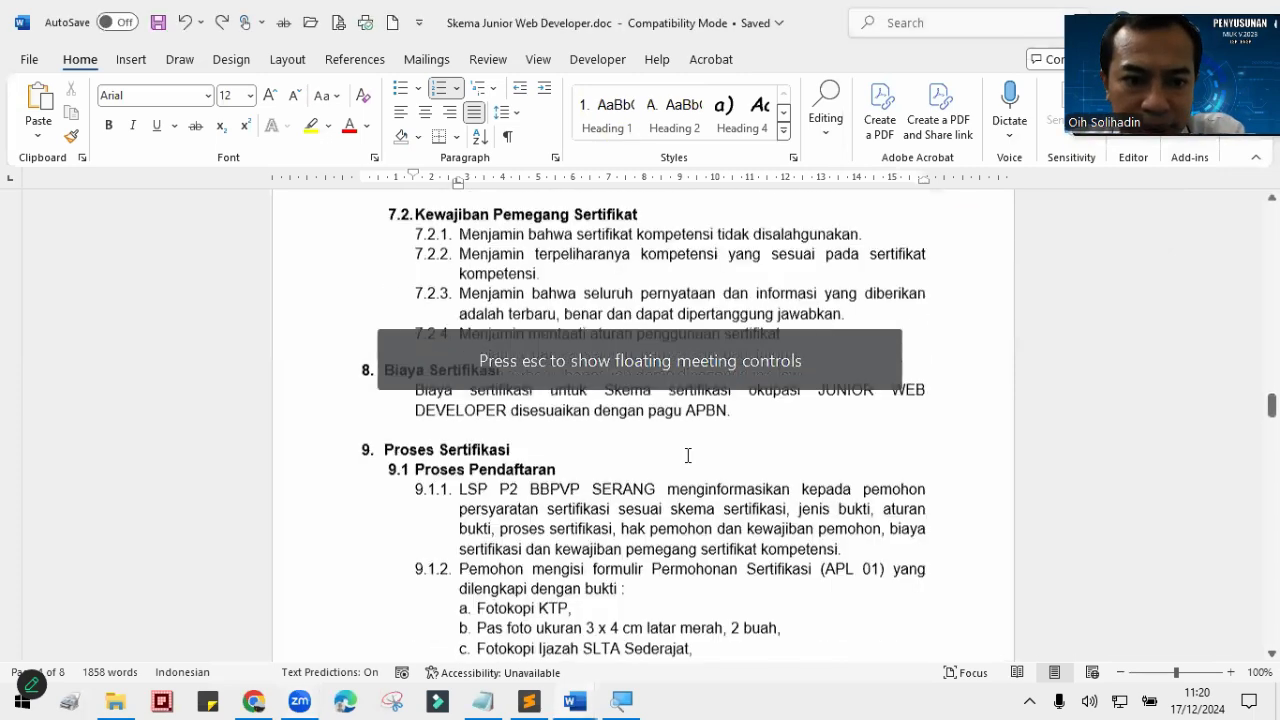
{"action": "scroll", "coordinate": [688, 455], "scroll_direction": "down", "scroll_amount": 5}
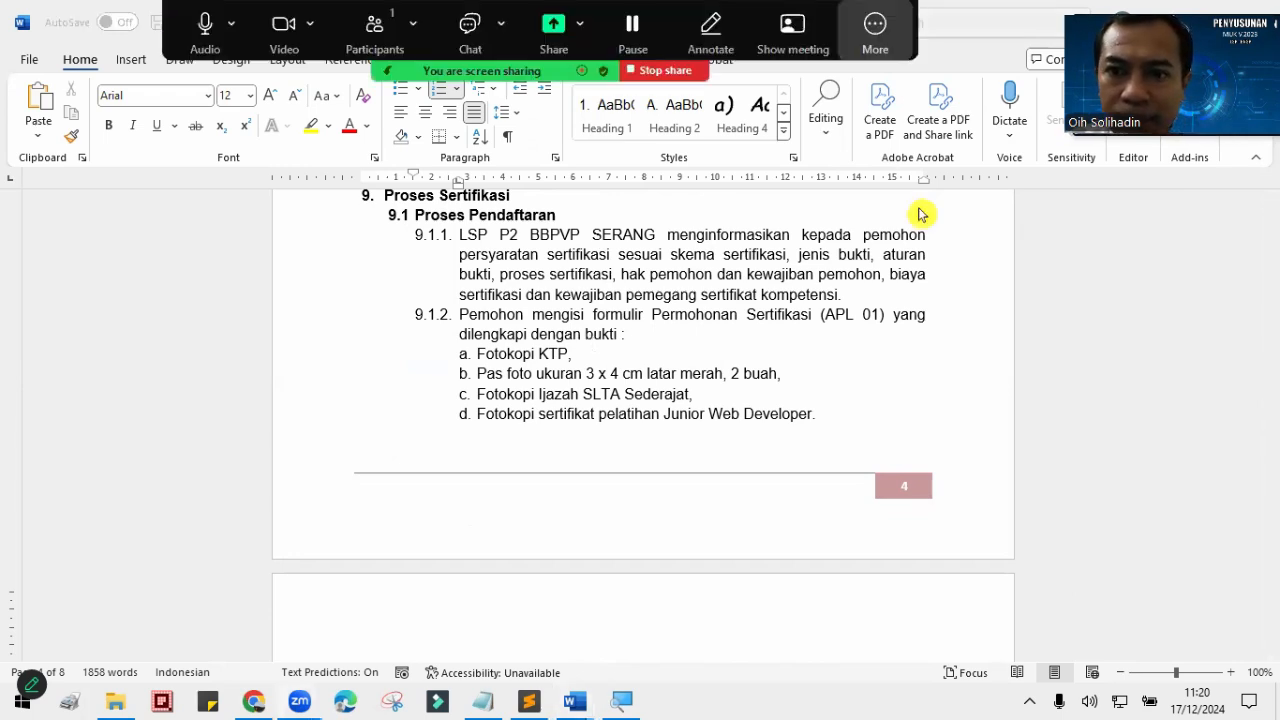
{"action": "left_click", "coordinate": [875, 33]}
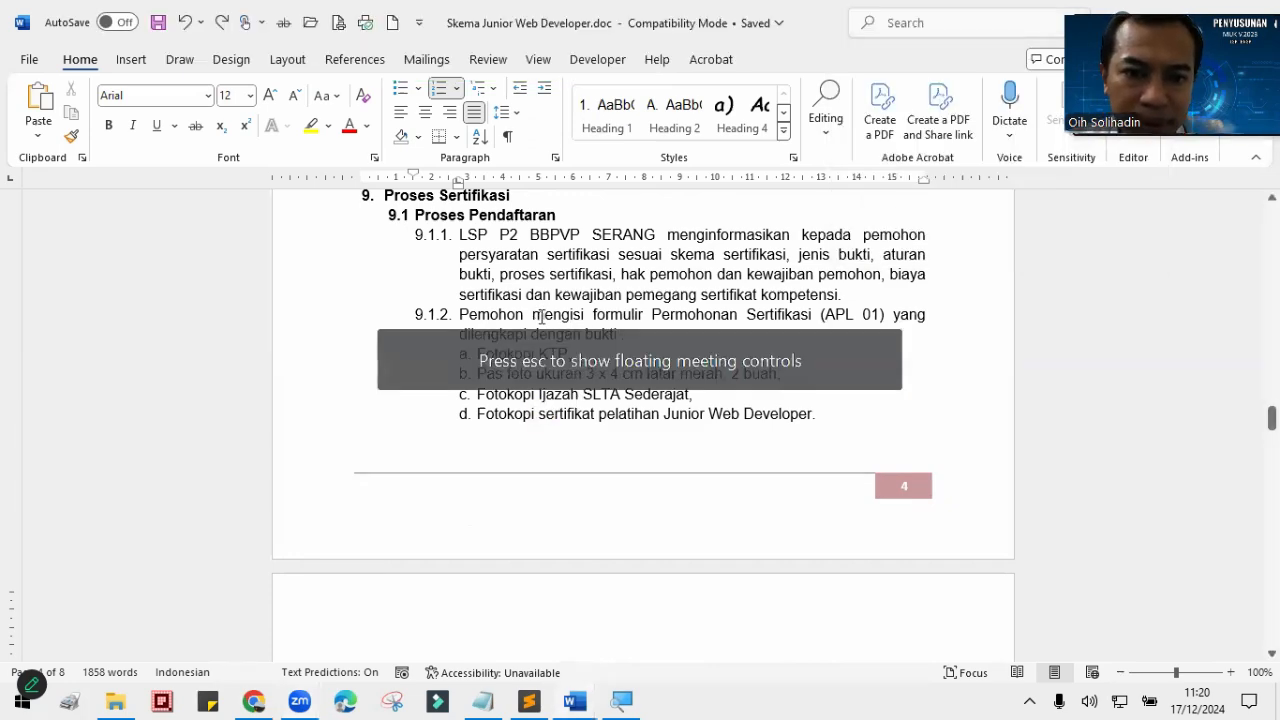
Step: Compare the APL 01 evidence list in clause 9.1.2 with the basic applicant requirements in section 6 of the scheme
{"action": "scroll", "coordinate": [579, 403], "scroll_direction": "down", "scroll_amount": 2}
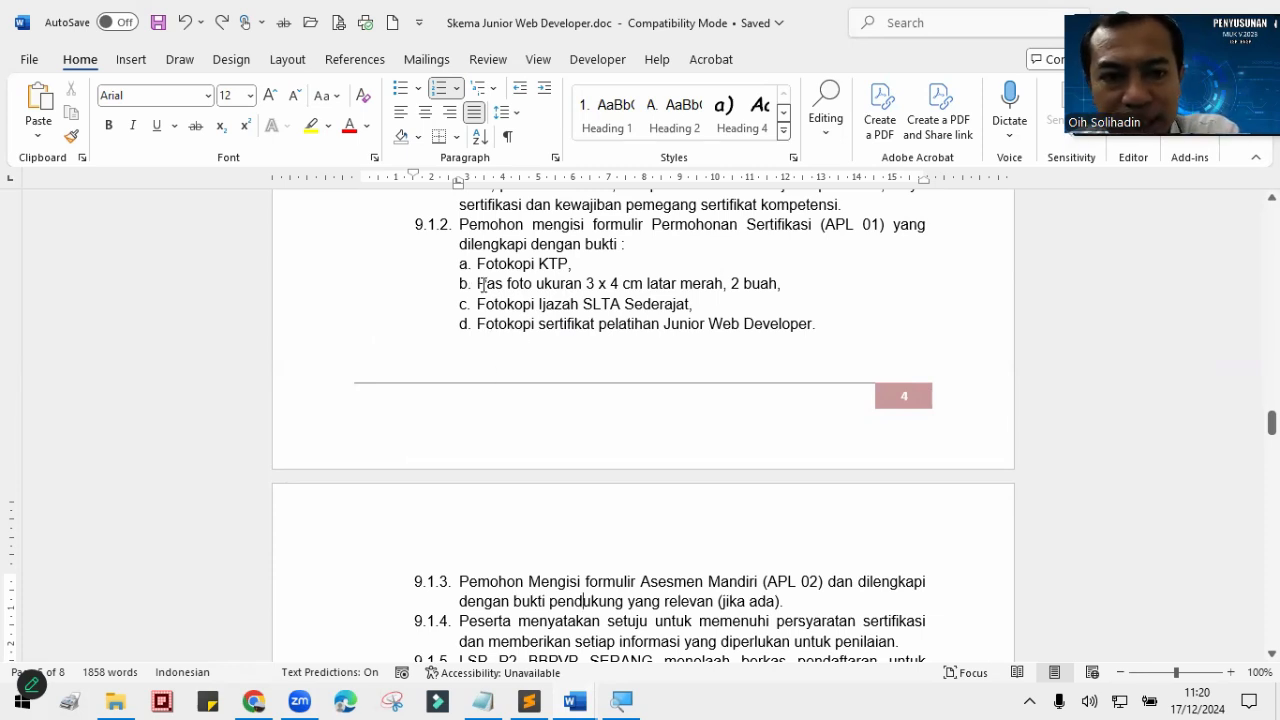
{"action": "left_click_drag", "start_coordinate": [480, 264], "coordinate": [566, 261]}
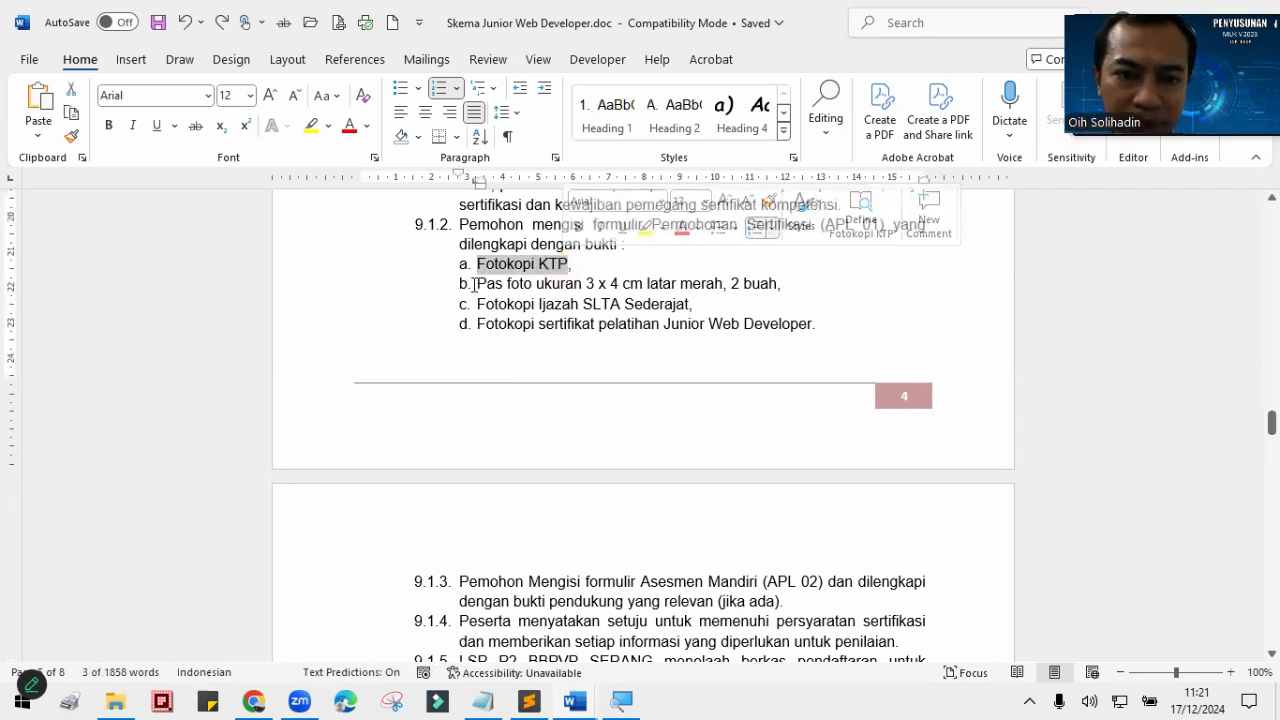
{"action": "left_click_drag", "start_coordinate": [477, 284], "coordinate": [767, 290]}
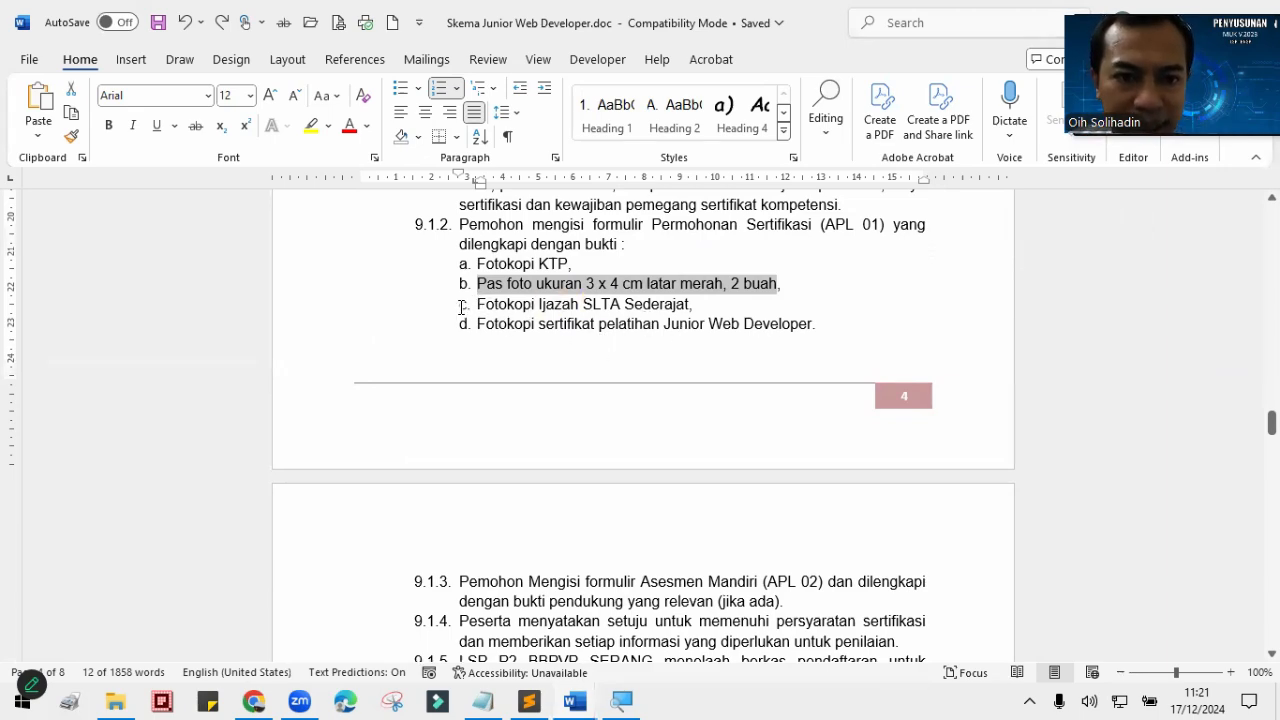
{"action": "scroll", "coordinate": [690, 350], "scroll_direction": "up", "scroll_amount": 12}
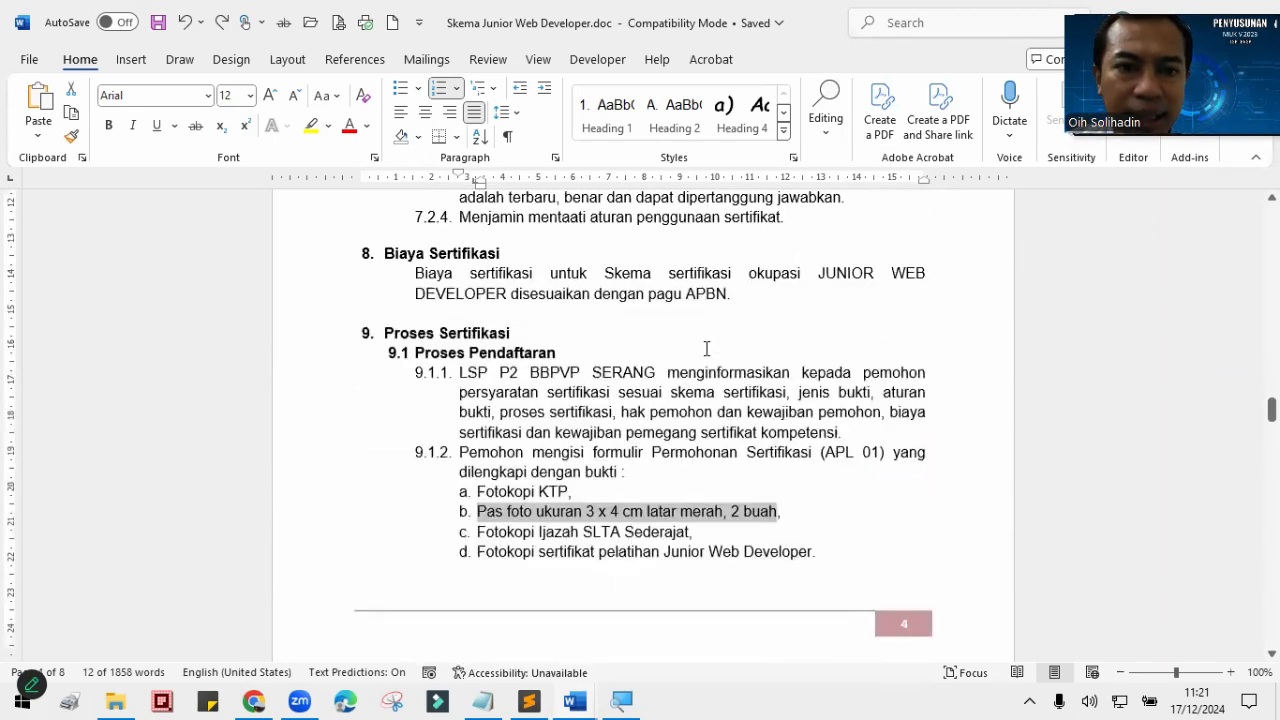
{"action": "scroll", "coordinate": [684, 350], "scroll_direction": "up", "scroll_amount": 3}
{"action": "scroll", "coordinate": [684, 350], "scroll_direction": "down", "scroll_amount": 5}
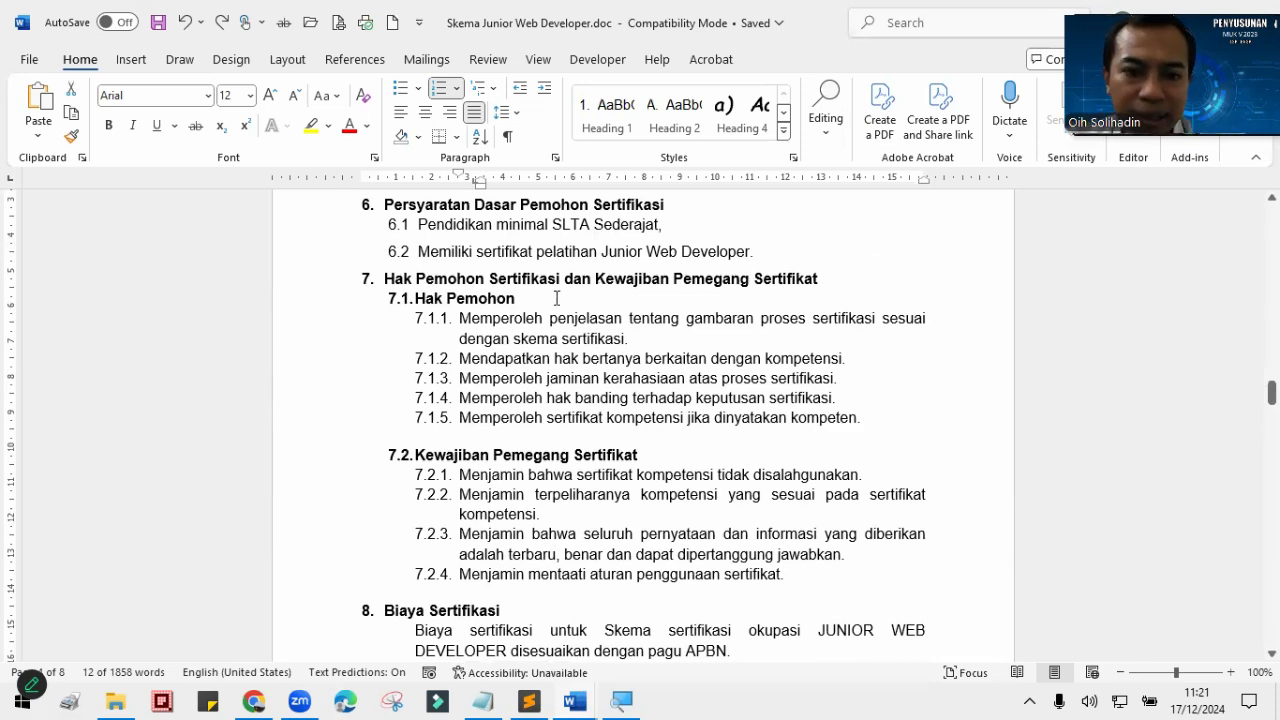
{"action": "scroll", "coordinate": [532, 307], "scroll_direction": "down", "scroll_amount": 8}
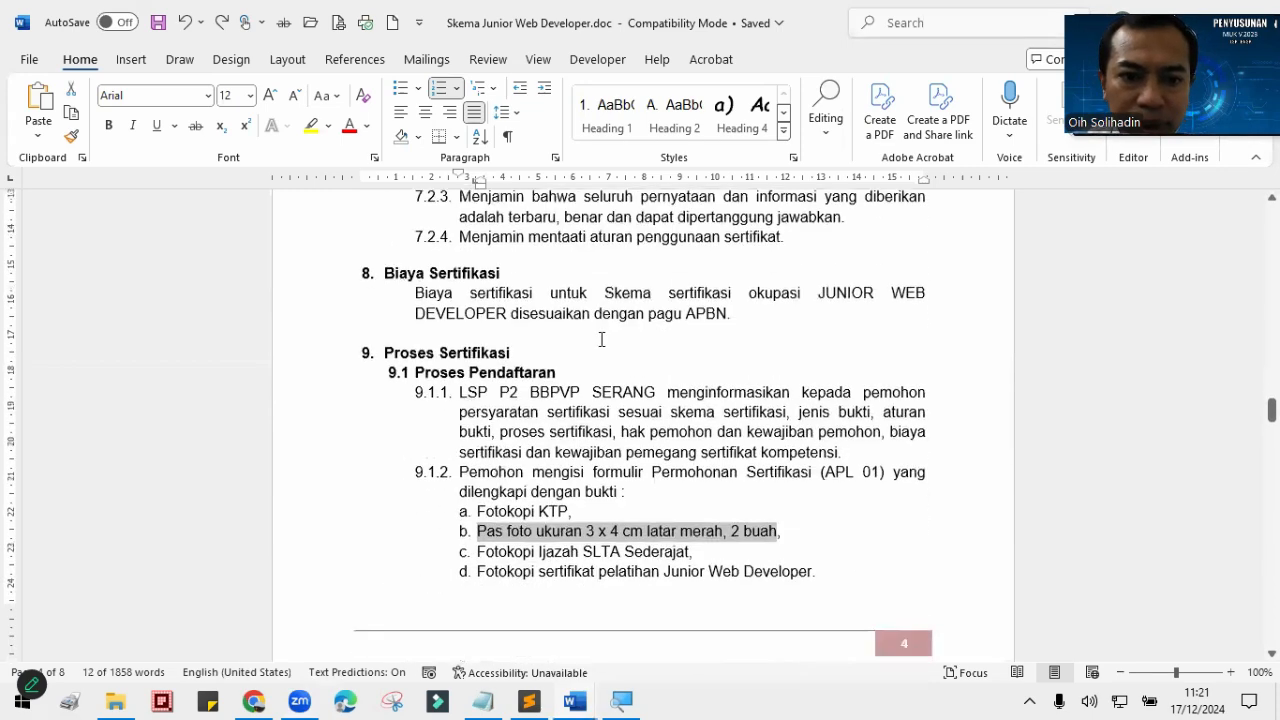
{"action": "scroll", "coordinate": [602, 340], "scroll_direction": "down", "scroll_amount": 1}
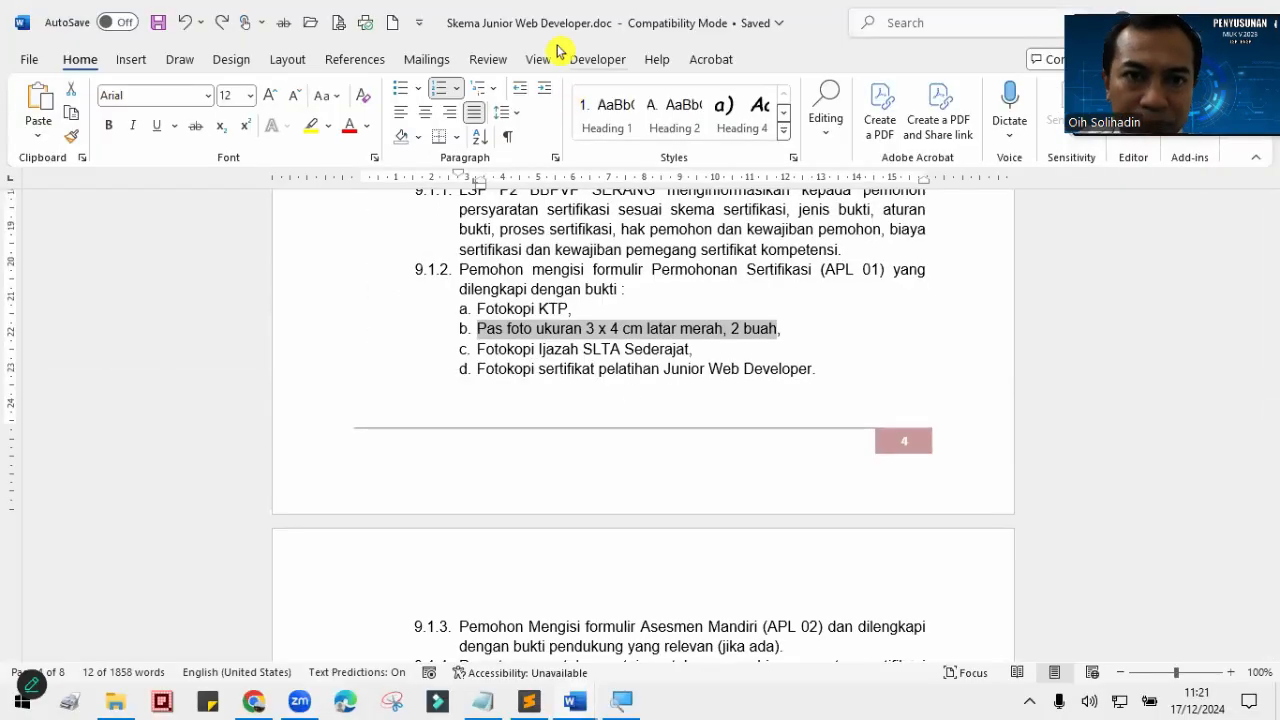
Step: Arrange the scheme document and the FR.APL 01 form side by side, with the form showing the Bagian 3 tables
{"action": "key", "text": "super+Right"}
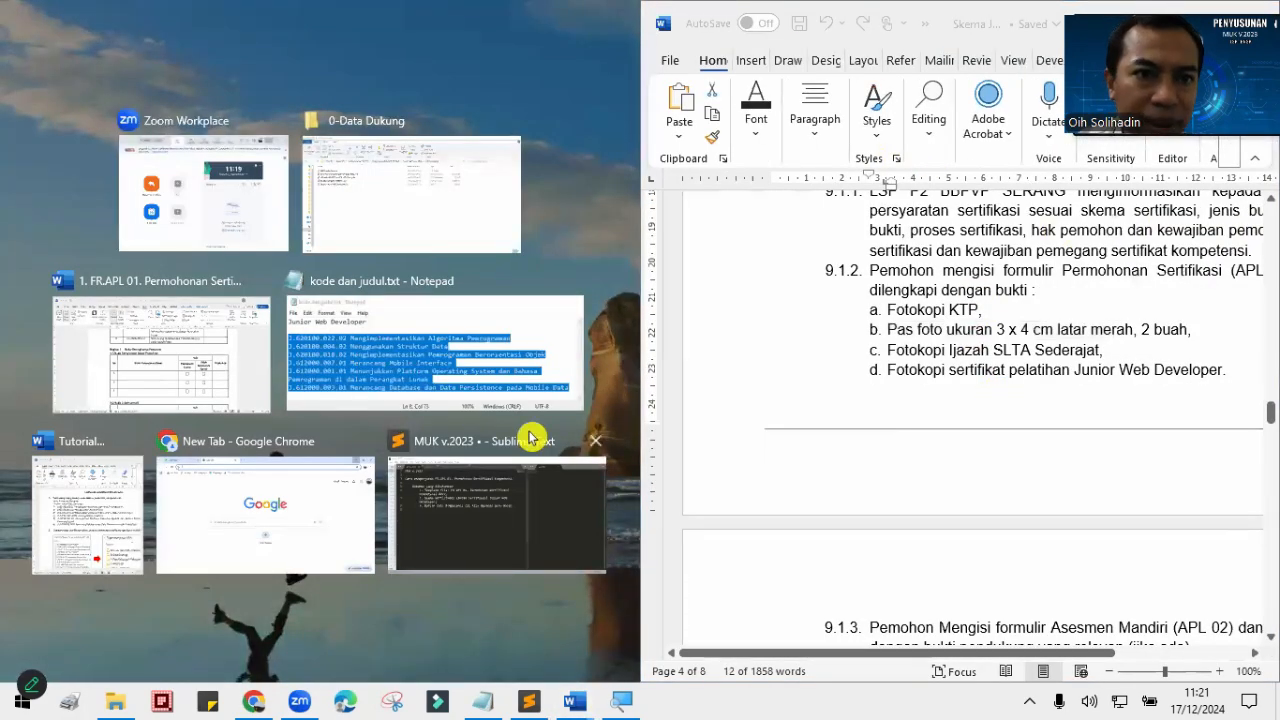
{"action": "left_click", "coordinate": [185, 330]}
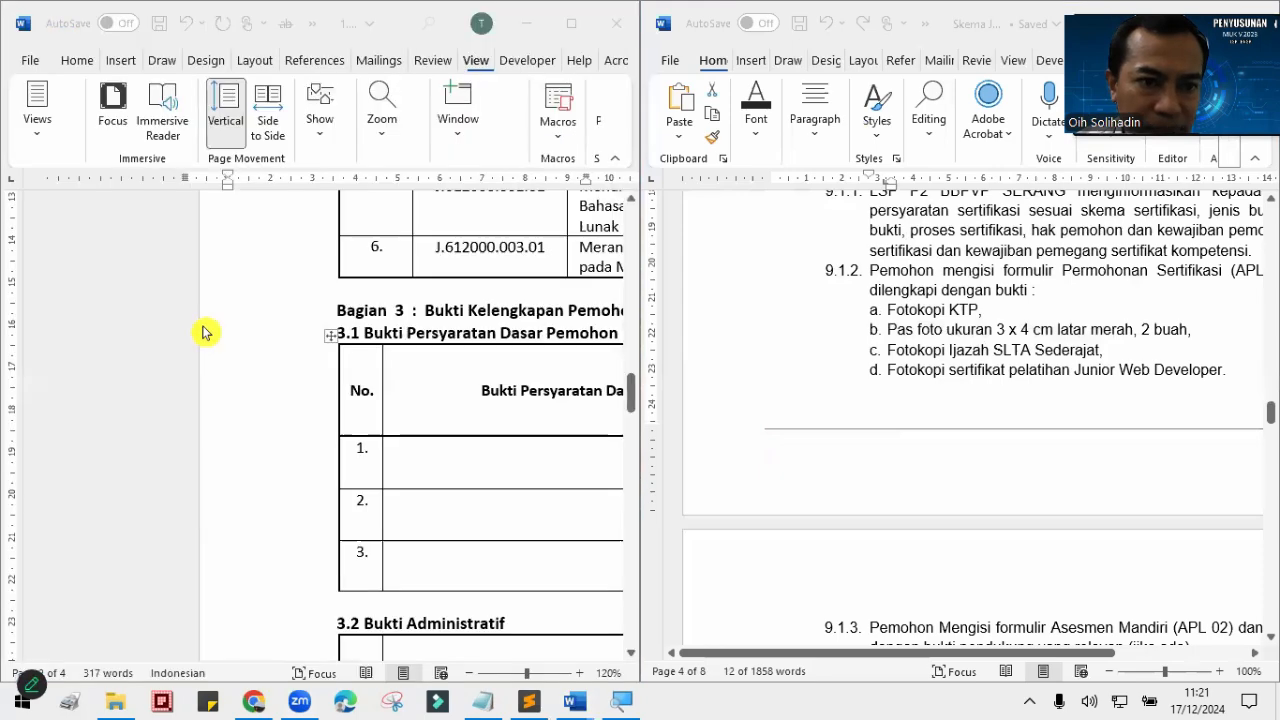
{"action": "scroll", "coordinate": [415, 388], "scroll_direction": "down", "scroll_amount": 2}
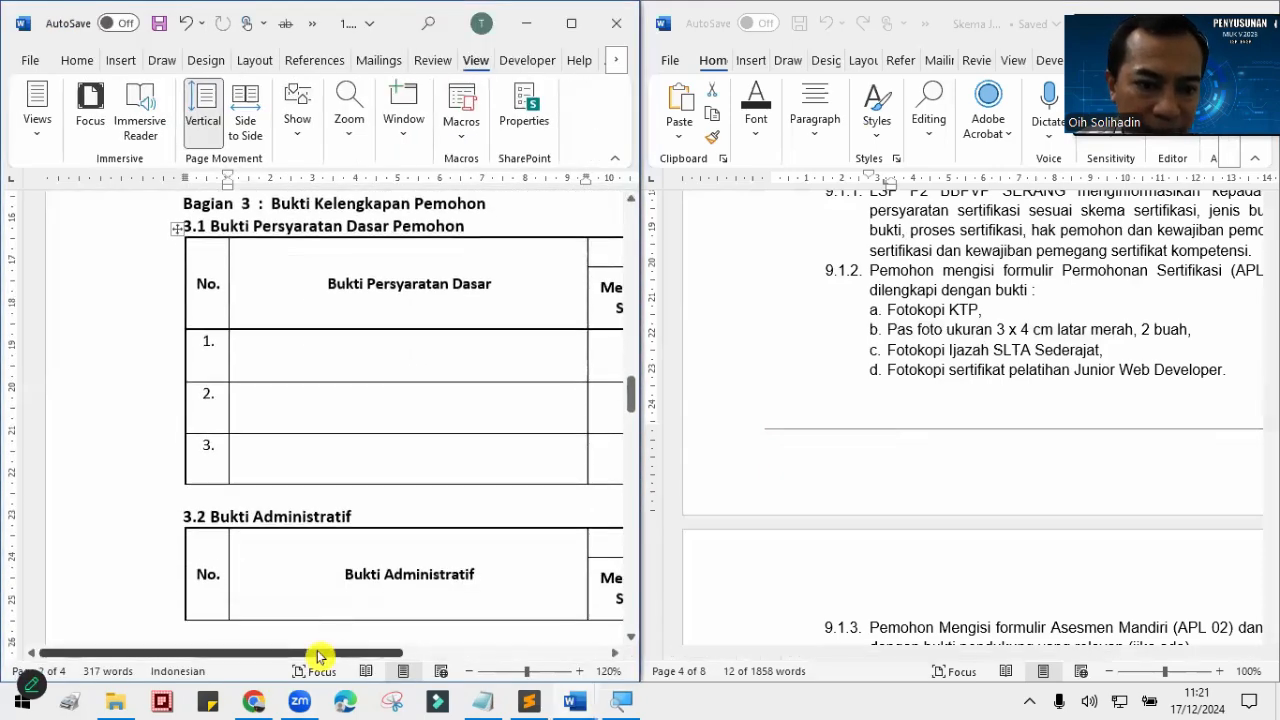
{"action": "left_click_drag", "start_coordinate": [318, 656], "coordinate": [415, 658]}
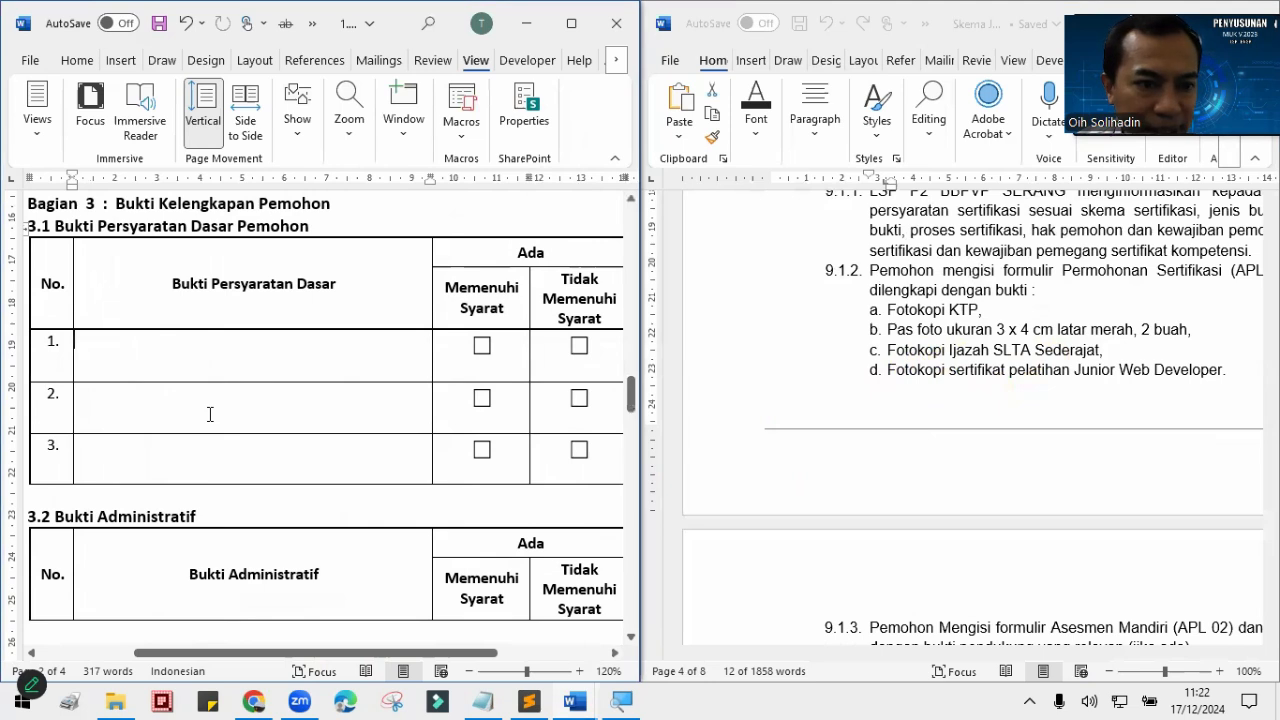
Step: Delete the second row of table 3.1 Bukti Persyaratan Dasar Pemohon and renumber the last row as 2
{"action": "left_click_drag", "start_coordinate": [335, 651], "coordinate": [281, 648]}
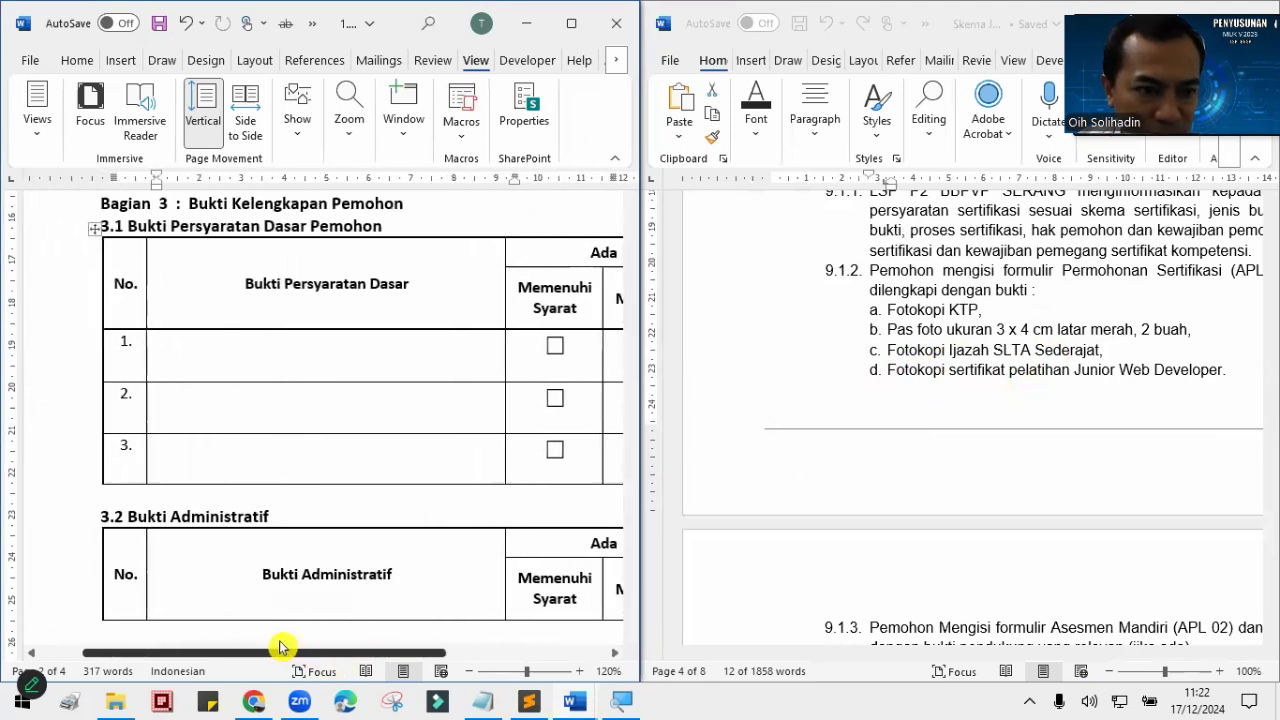
{"action": "left_click", "coordinate": [84, 400]}
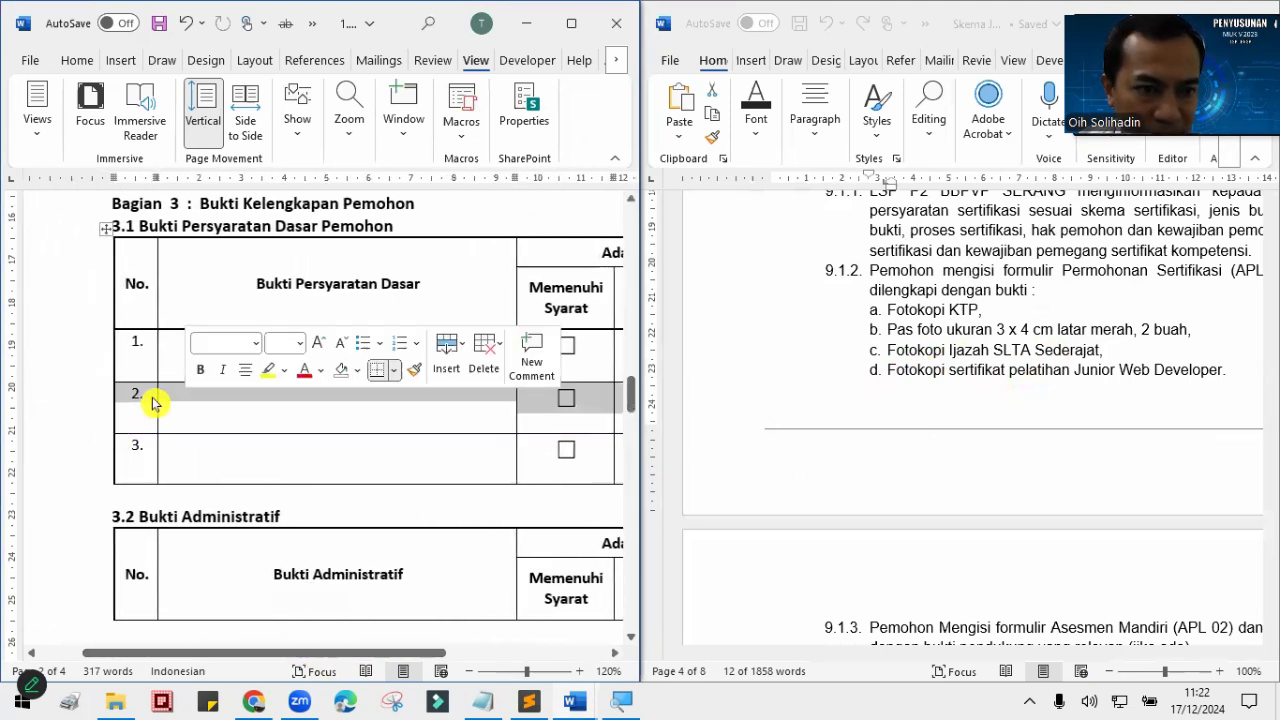
{"action": "right_click", "coordinate": [145, 398]}
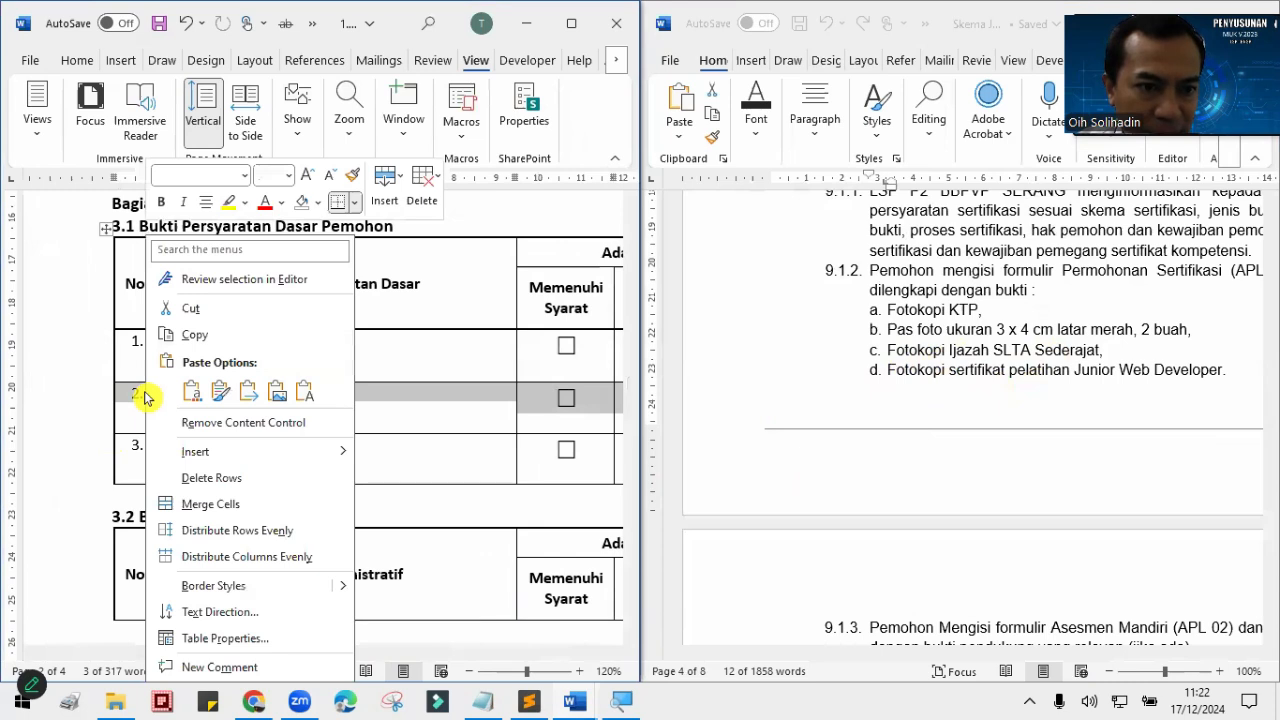
{"action": "left_click", "coordinate": [211, 481]}
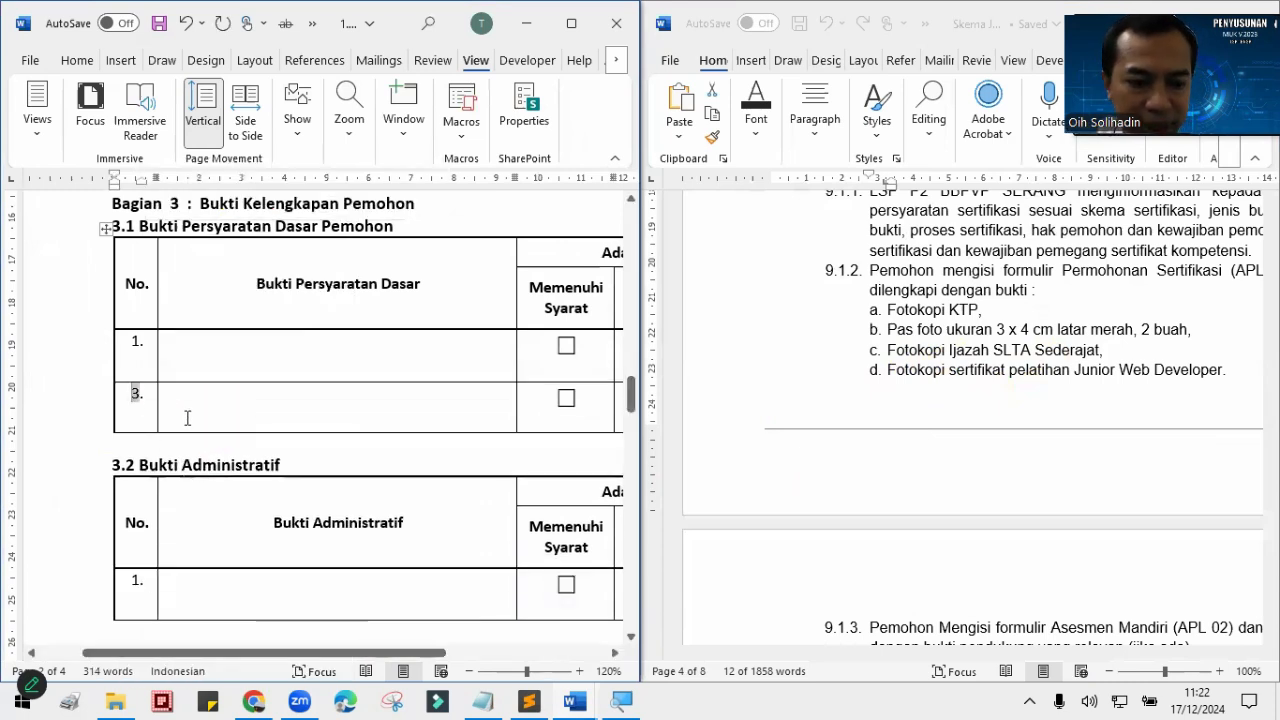
Step: Copy "Fotokopi Ijazah SLTA Sederajat" from clause 9.1.2 of the scheme into row 1 of table 3.1
{"action": "left_click", "coordinate": [938, 316]}
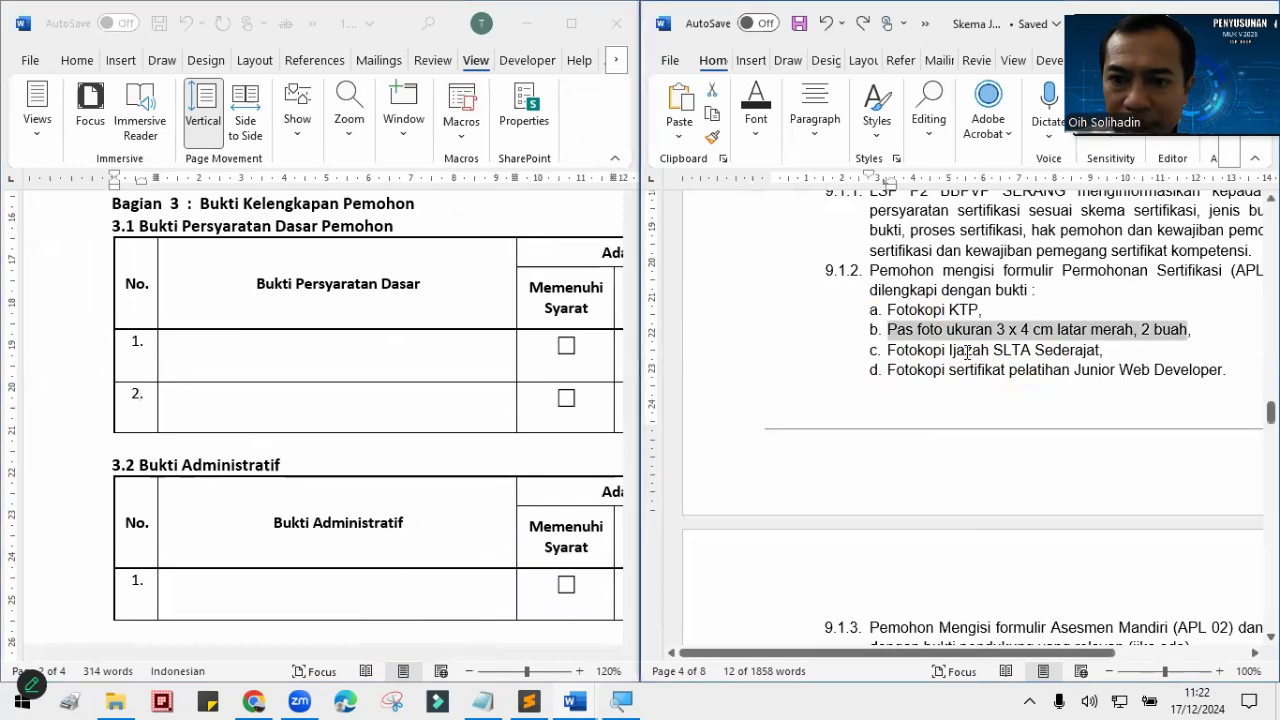
{"action": "left_click", "coordinate": [888, 352]}
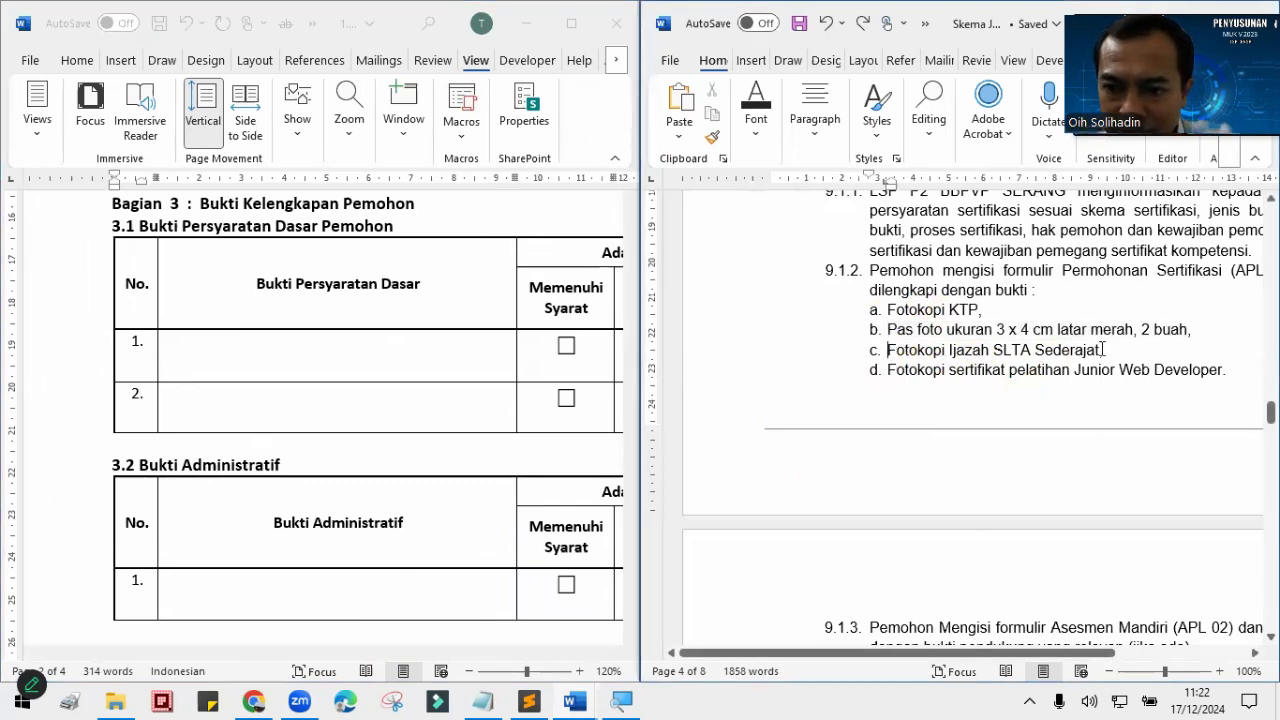
{"action": "left_click", "coordinate": [1104, 349], "text": "shift"}
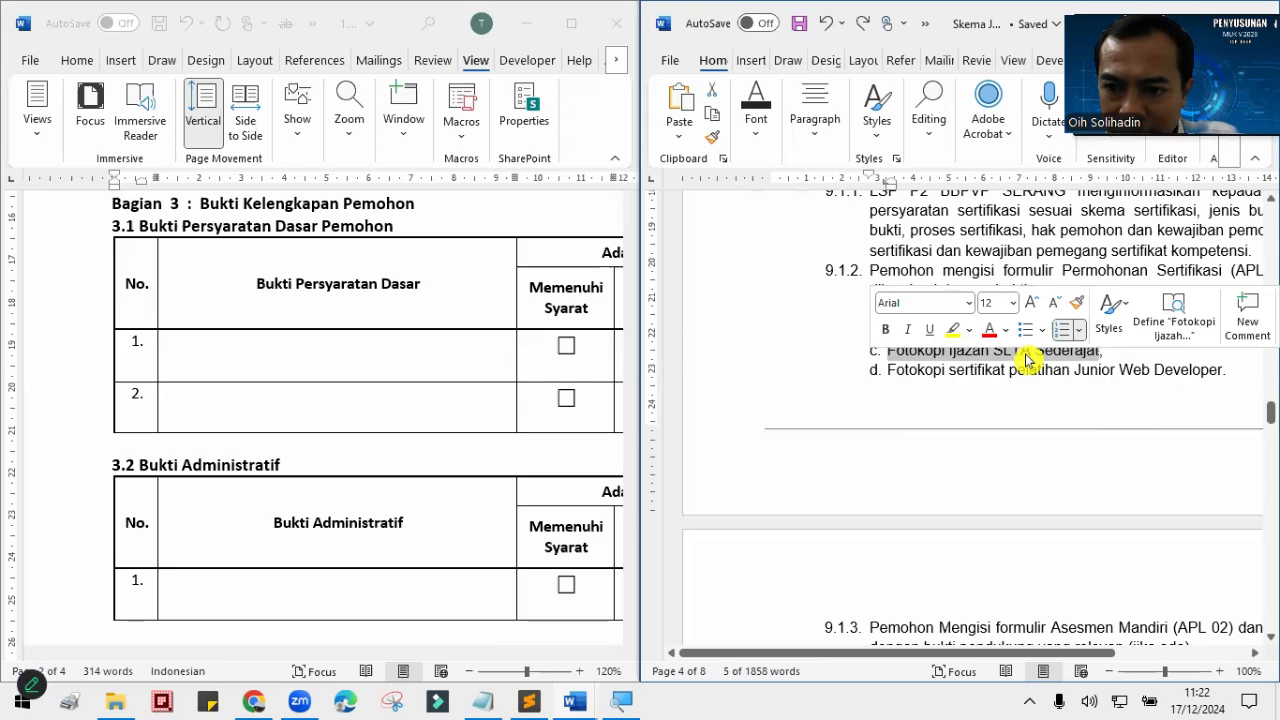
{"action": "right_click", "coordinate": [1027, 359]}
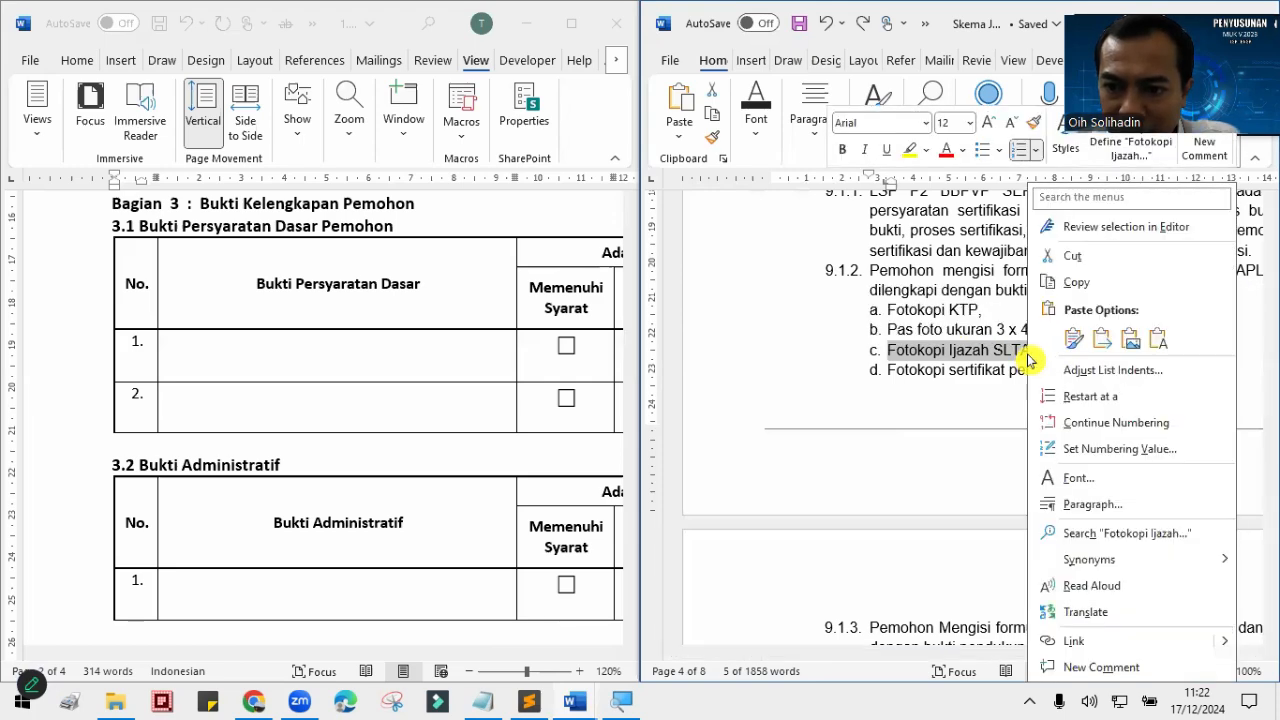
{"action": "left_click", "coordinate": [1075, 283]}
{"action": "left_click", "coordinate": [218, 350]}
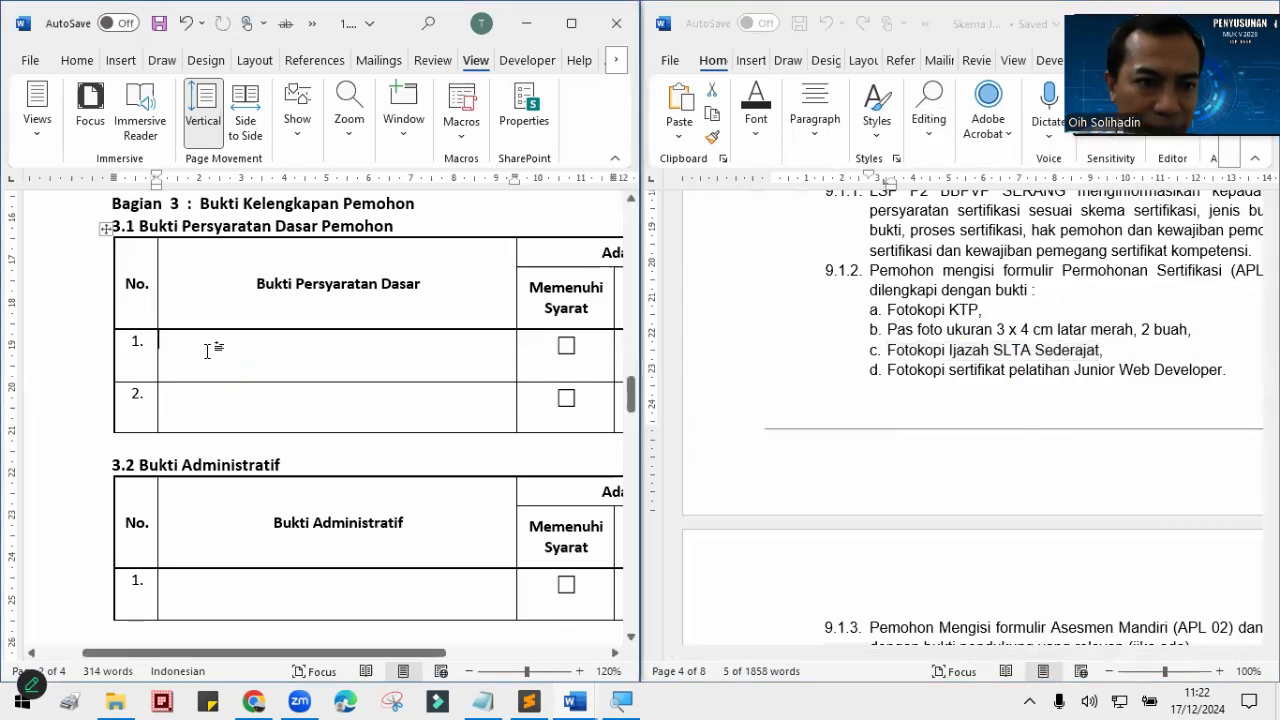
{"action": "right_click", "coordinate": [207, 350]}
{"action": "left_click", "coordinate": [216, 366]}
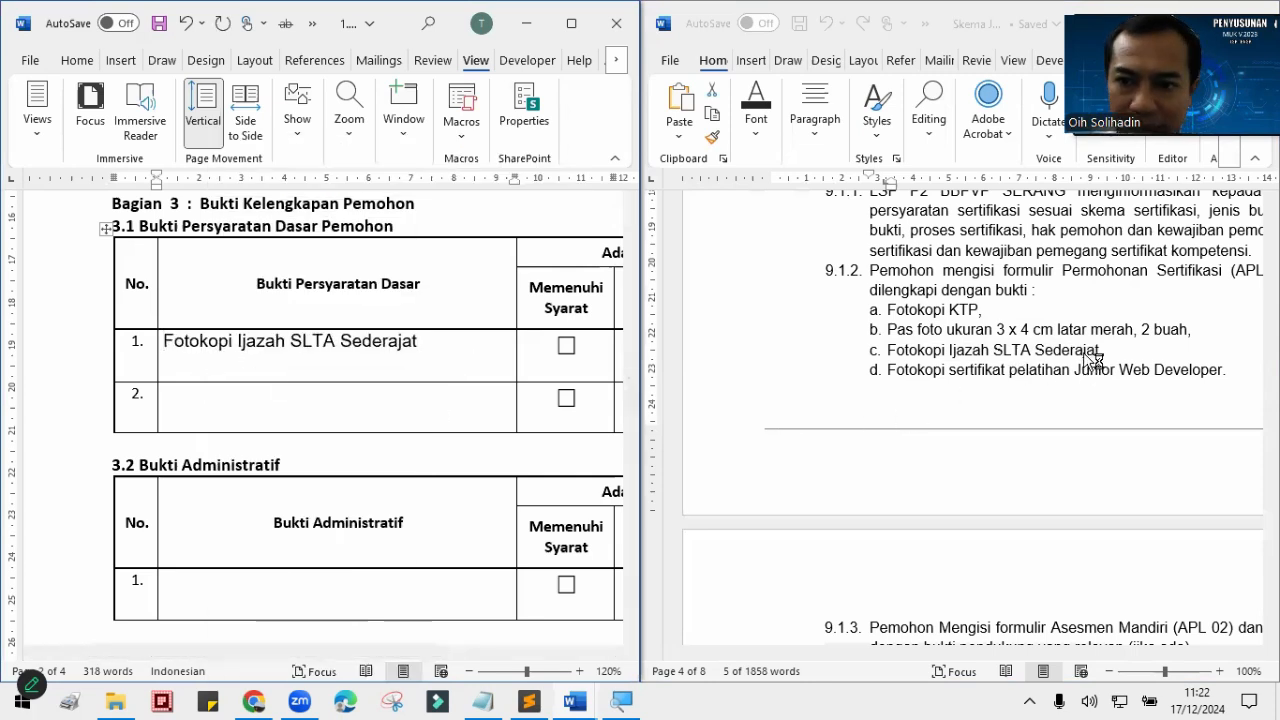
Step: Copy "Fotokopi sertifikat pelatihan Junior Web Developer" from the scheme into row 2 of table 3.1 and indent it slightly from the cell border
{"action": "left_click_drag", "start_coordinate": [1100, 350], "coordinate": [1226, 369]}
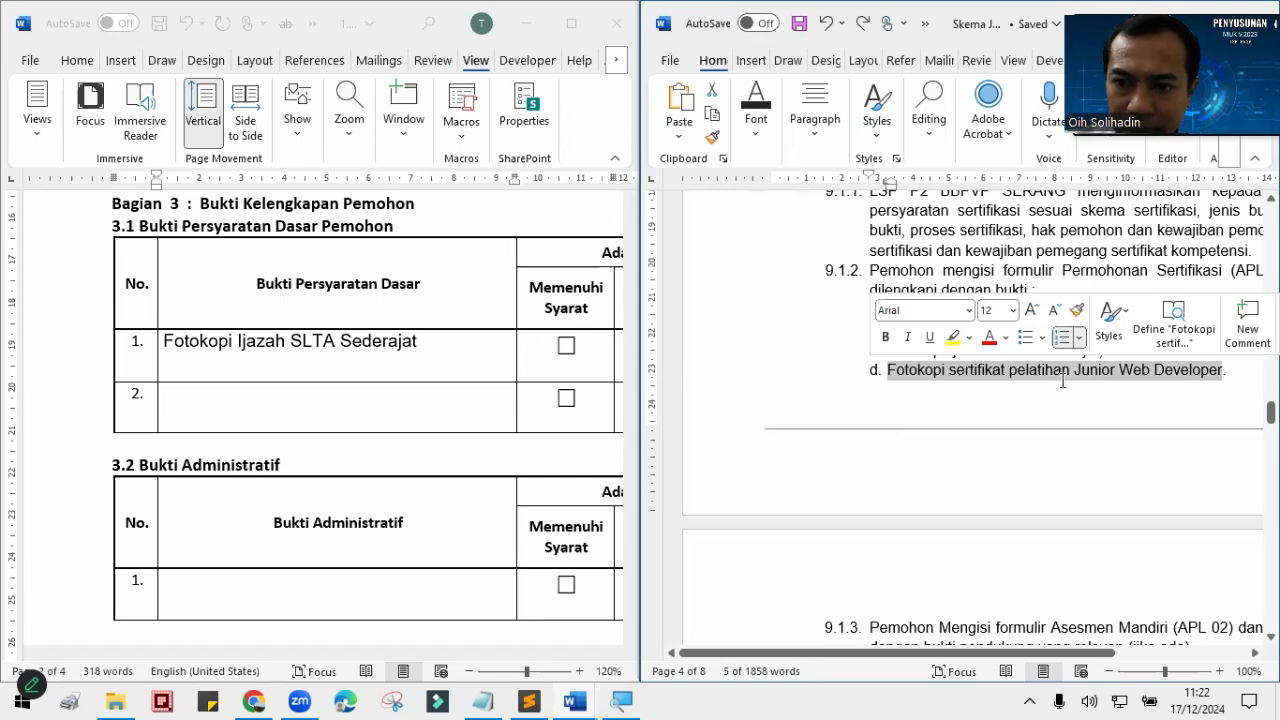
{"action": "right_click", "coordinate": [1062, 378]}
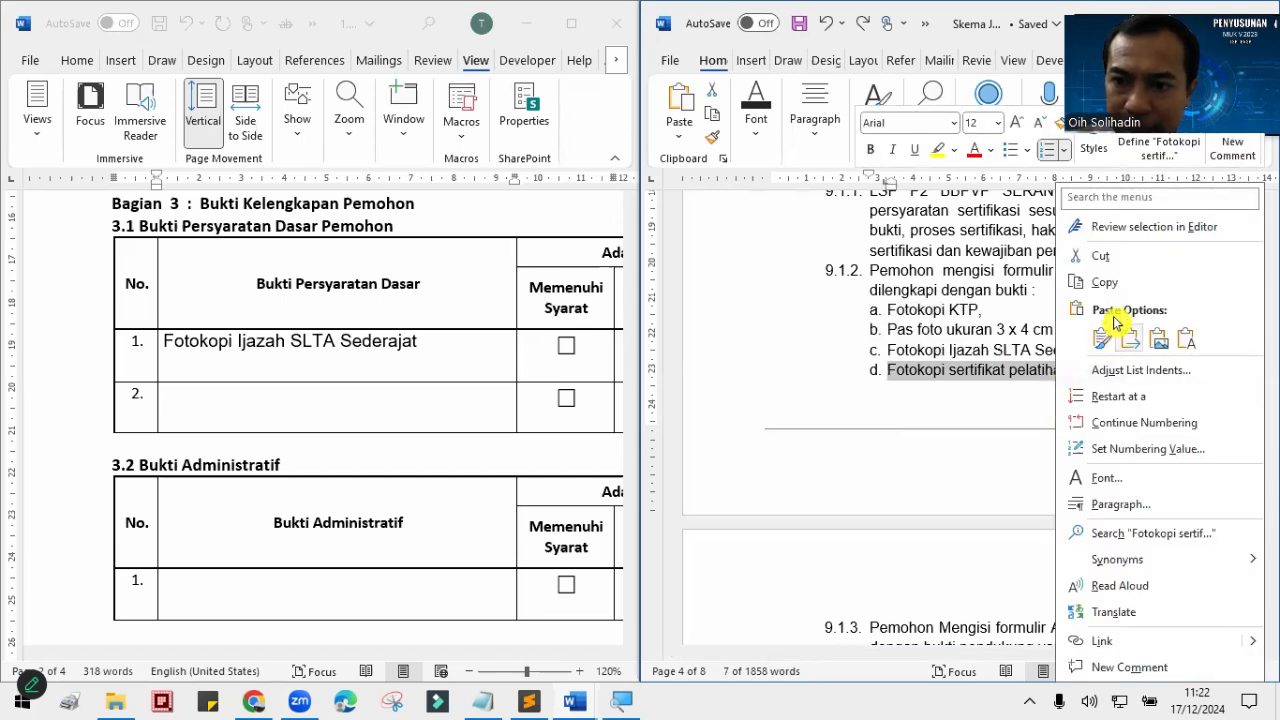
{"action": "left_click", "coordinate": [1046, 287]}
{"action": "left_click", "coordinate": [195, 414]}
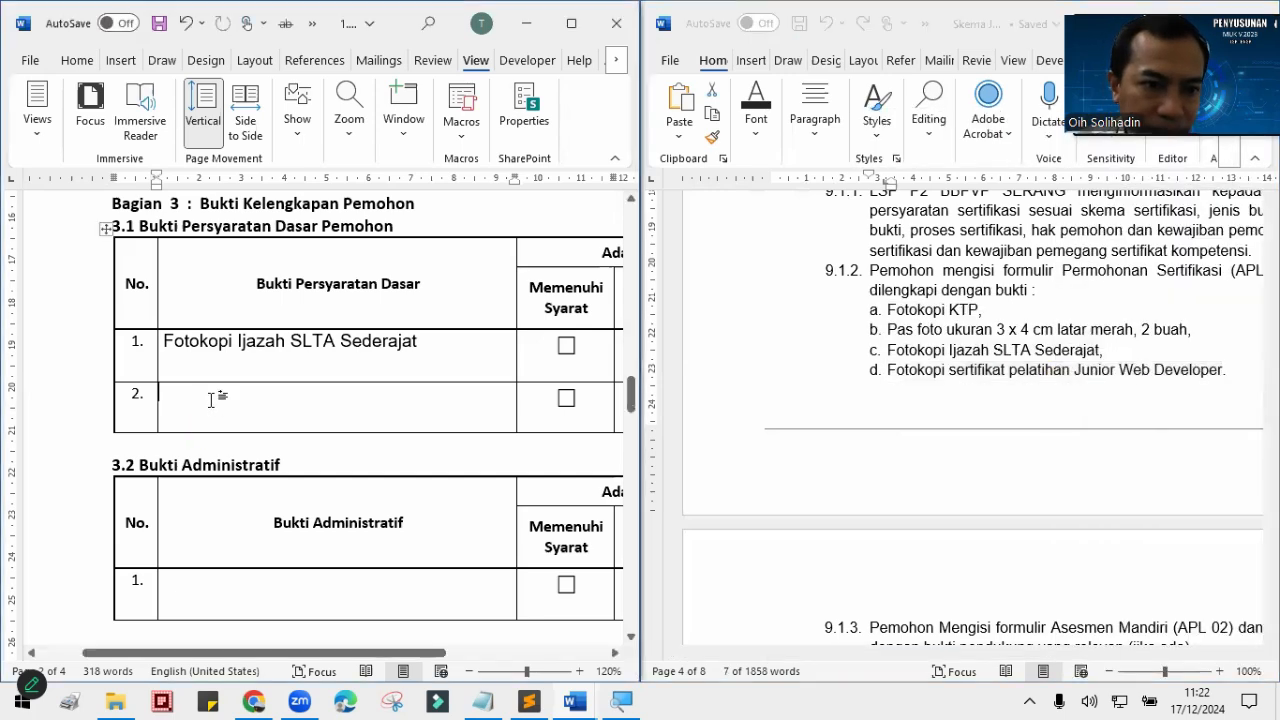
{"action": "right_click", "coordinate": [211, 402]}
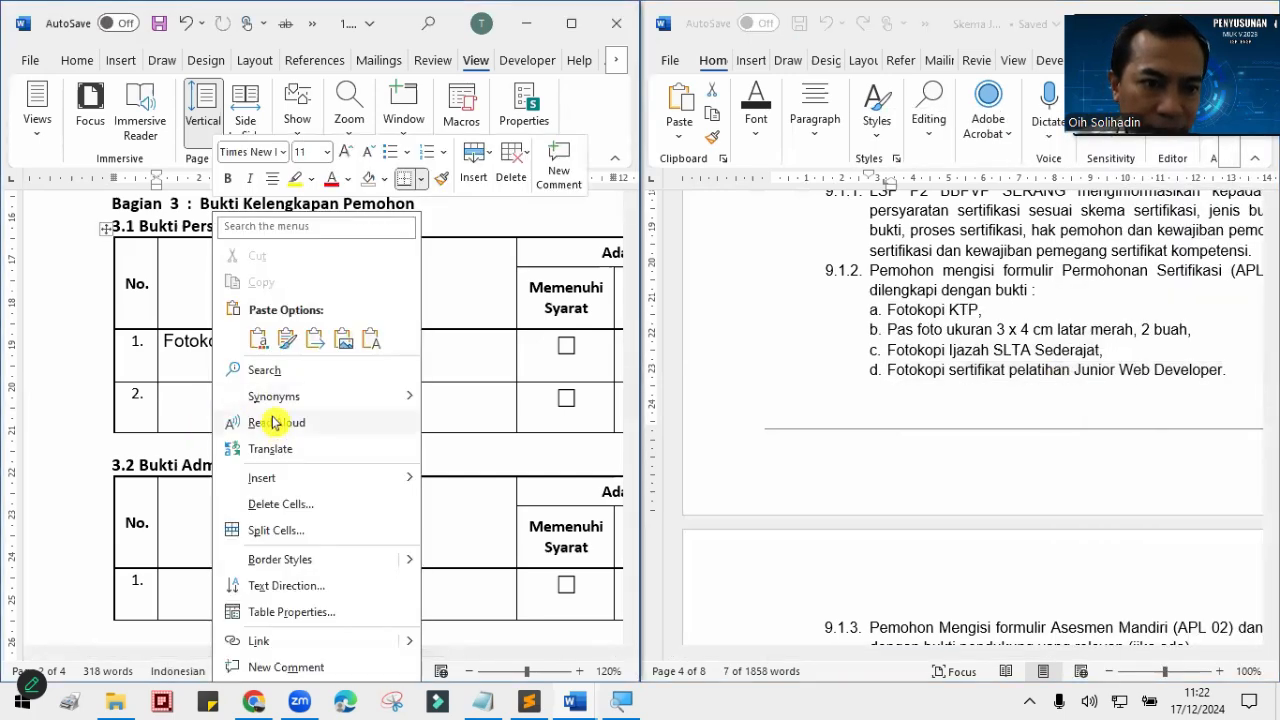
{"action": "left_click", "coordinate": [262, 344]}
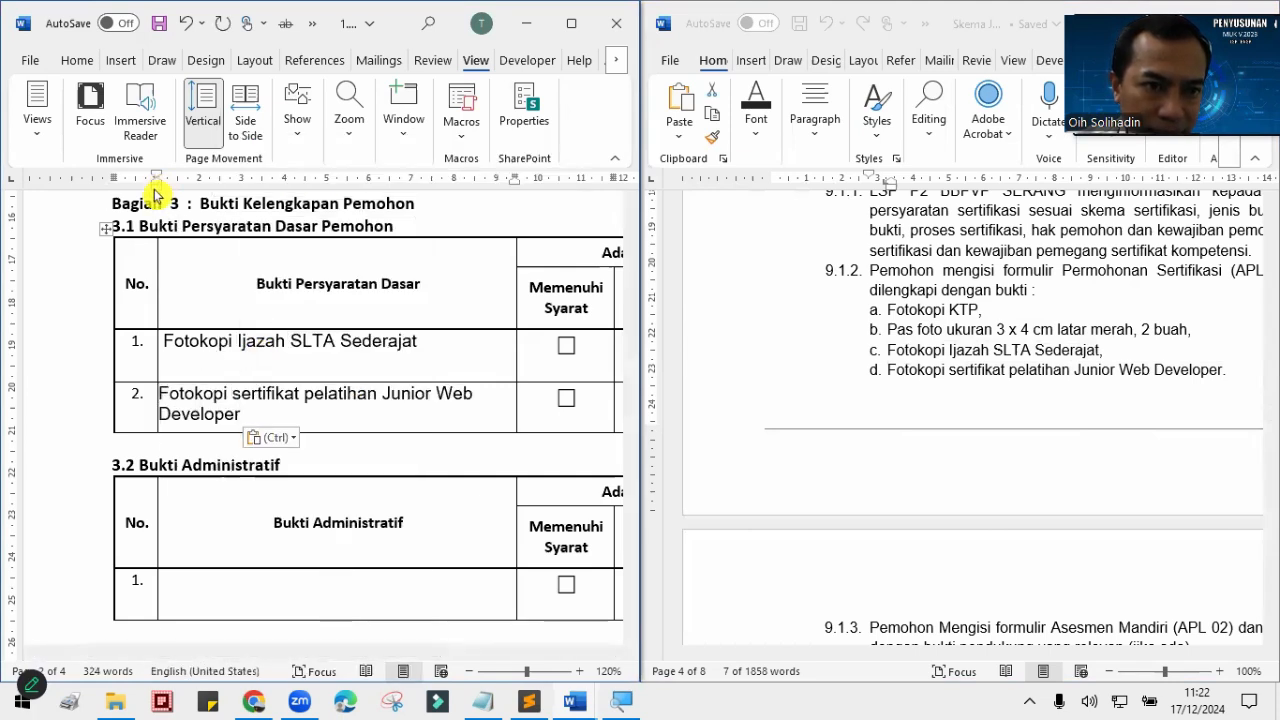
{"action": "left_click_drag", "start_coordinate": [155, 190], "coordinate": [160, 188]}
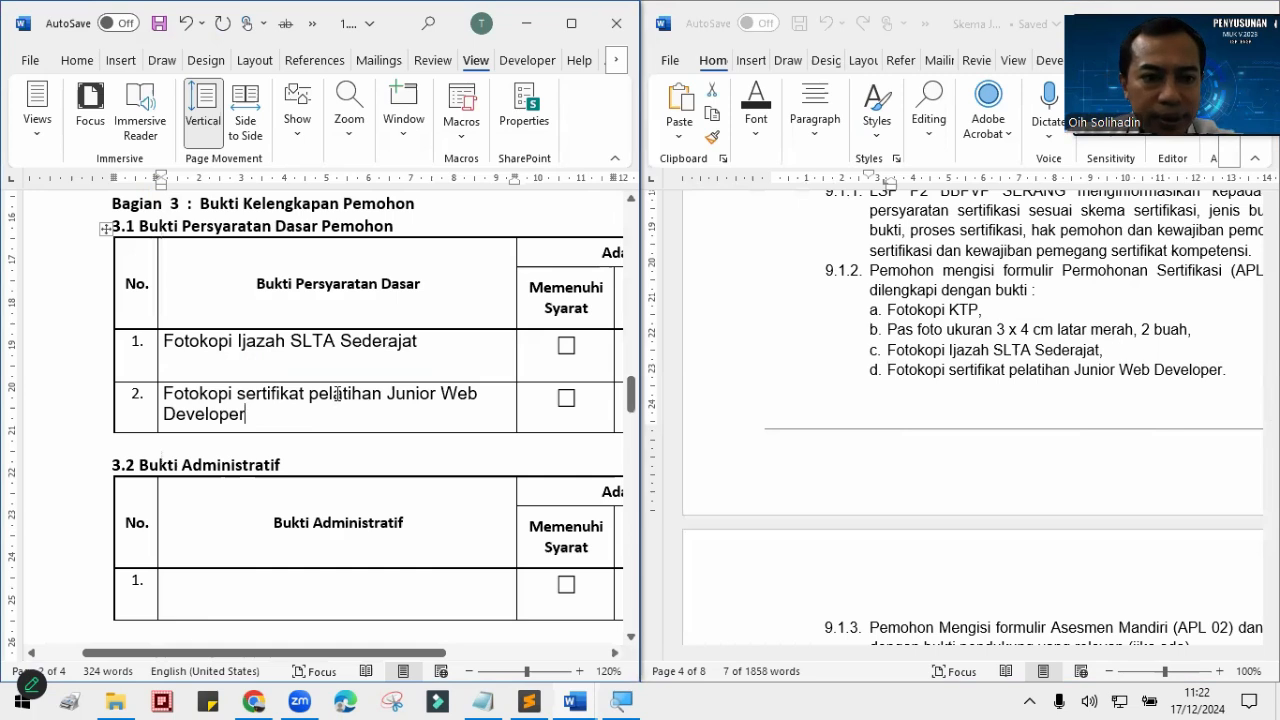
Step: Copy "Fotokopi KTP" from clause 9.1.2 of the scheme into row 1 of table 3.2 Bukti Administratif
{"action": "scroll", "coordinate": [337, 393], "scroll_direction": "down", "scroll_amount": 3}
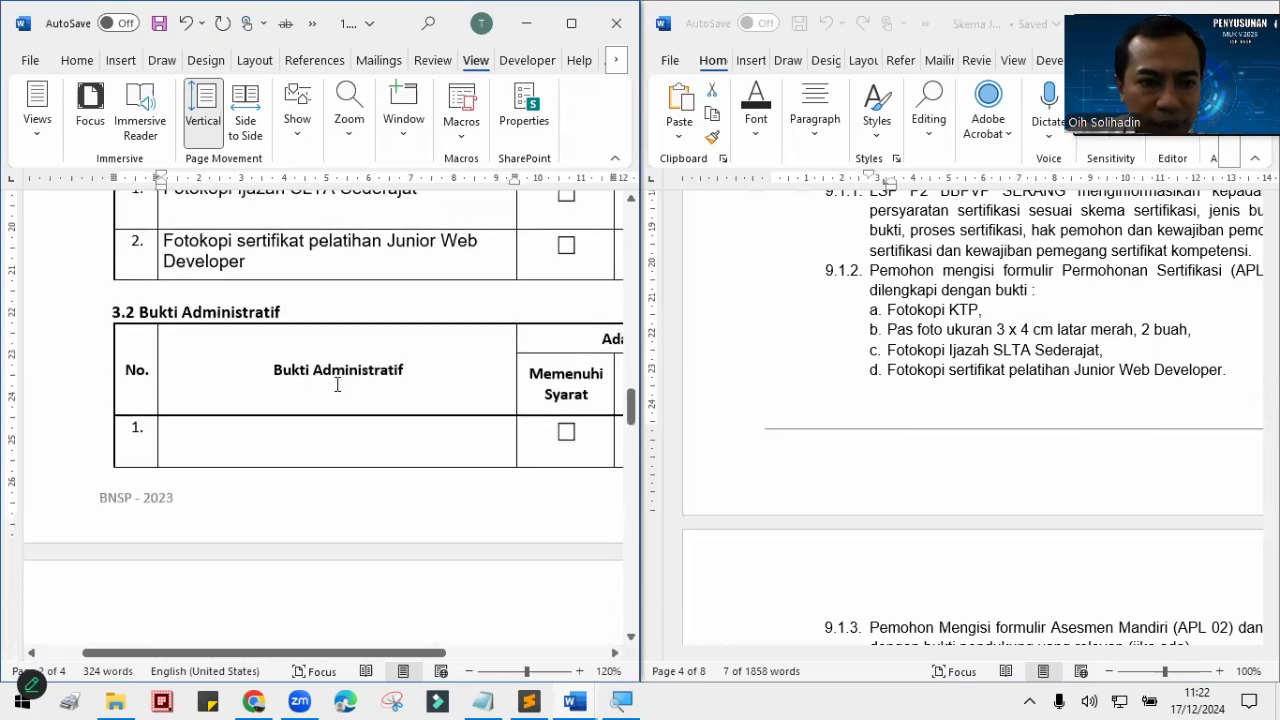
{"action": "left_click", "coordinate": [914, 379]}
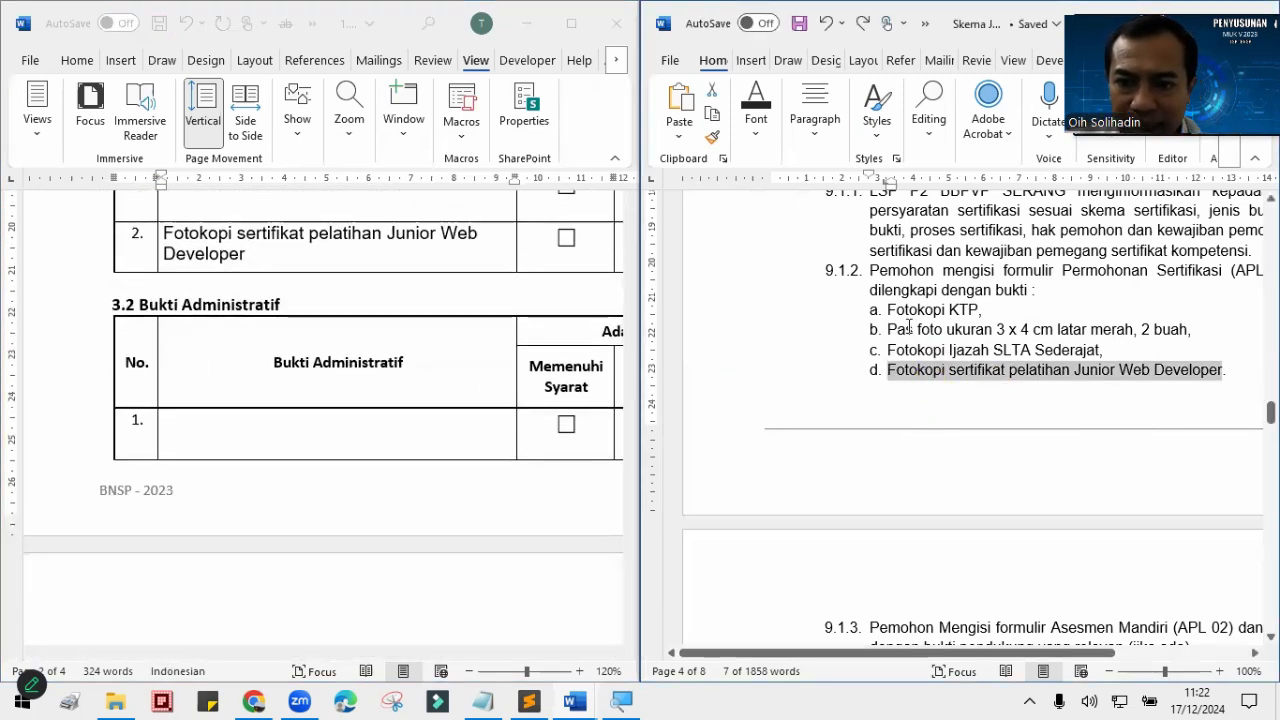
{"action": "left_click_drag", "start_coordinate": [889, 309], "coordinate": [941, 309]}
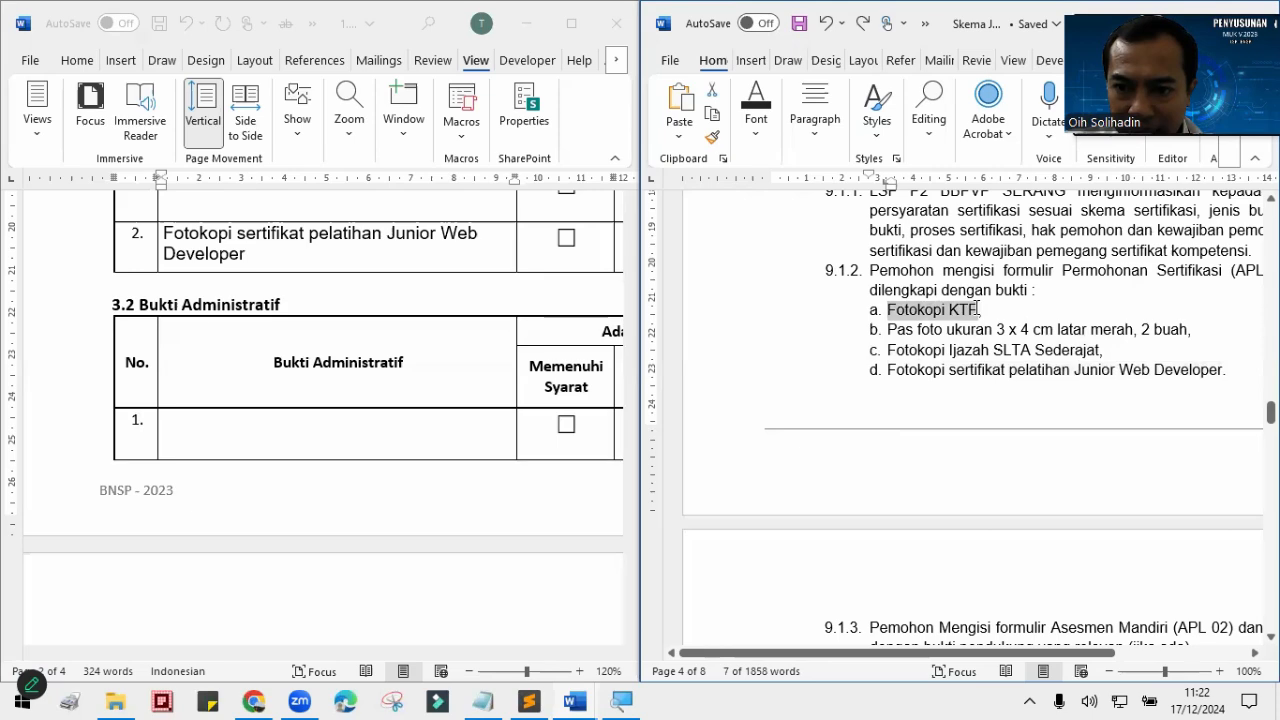
{"action": "right_click", "coordinate": [964, 314]}
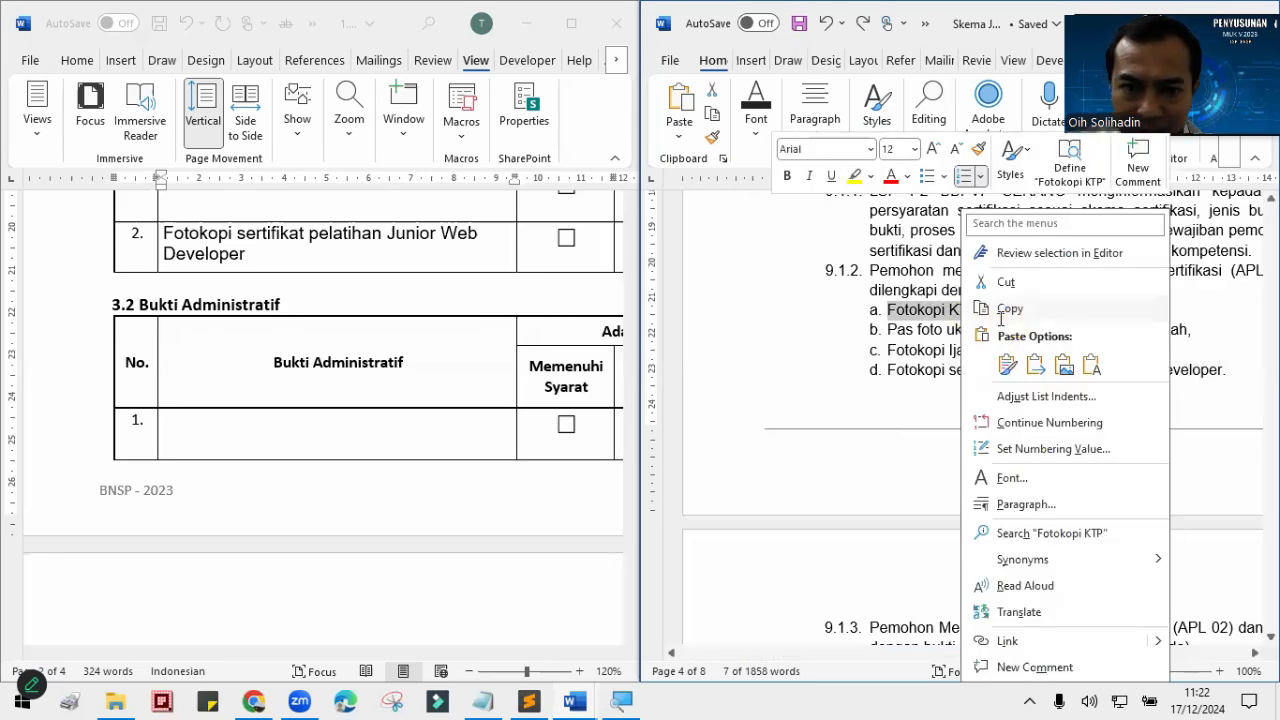
{"action": "left_click", "coordinate": [1001, 318]}
{"action": "left_click", "coordinate": [223, 440]}
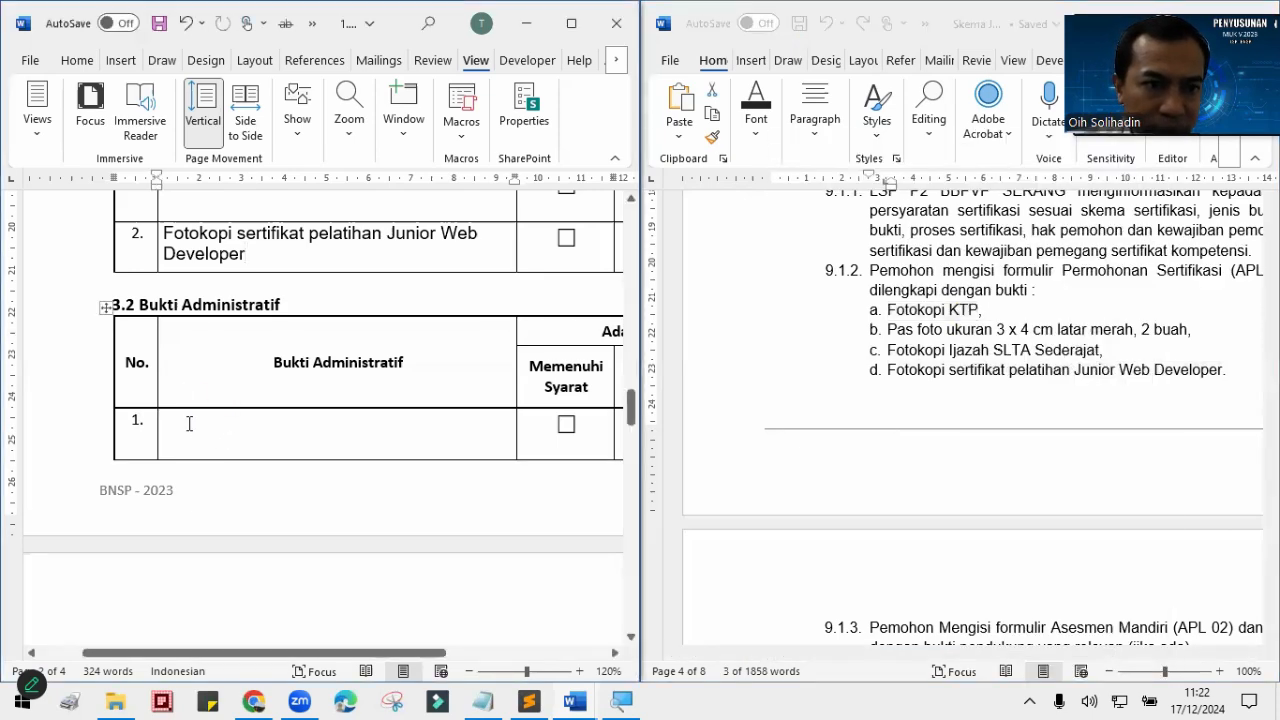
{"action": "right_click", "coordinate": [189, 423]}
{"action": "left_click", "coordinate": [240, 370]}
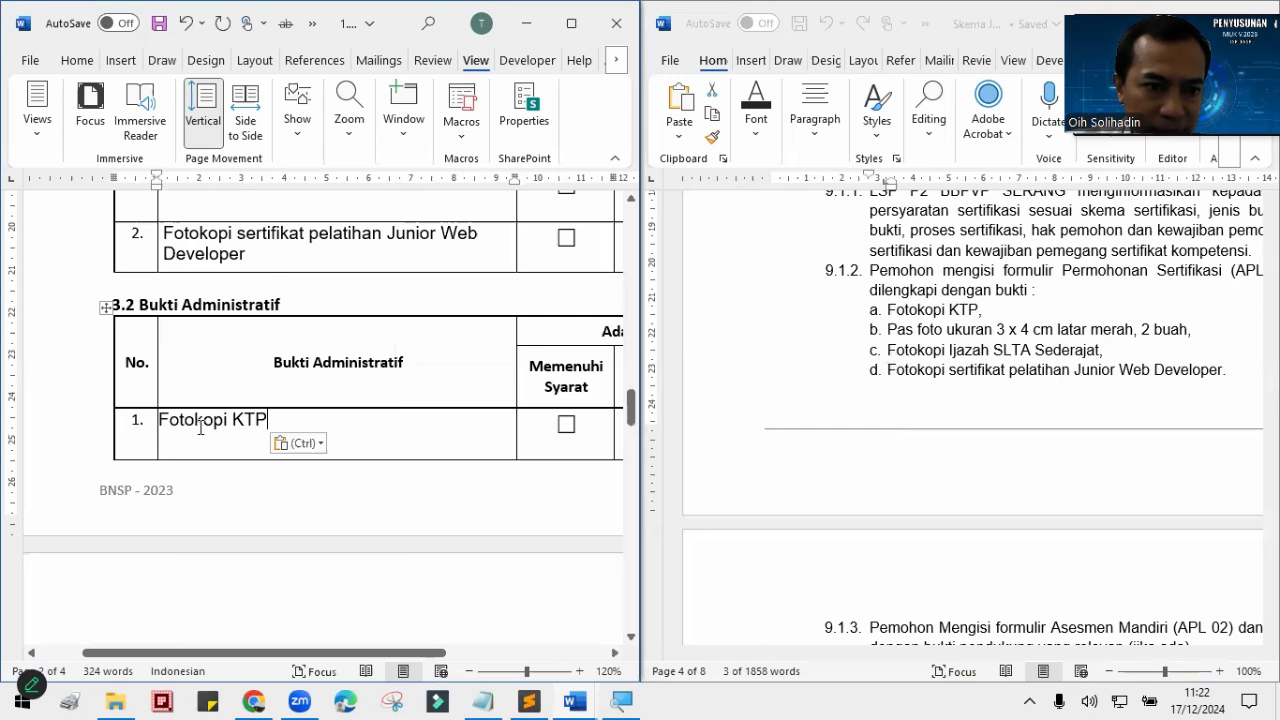
Step: Delete the second row of table 3.2 Bukti Administratif and renumber the last row as 2
{"action": "scroll", "coordinate": [160, 420], "scroll_direction": "down", "scroll_amount": 4}
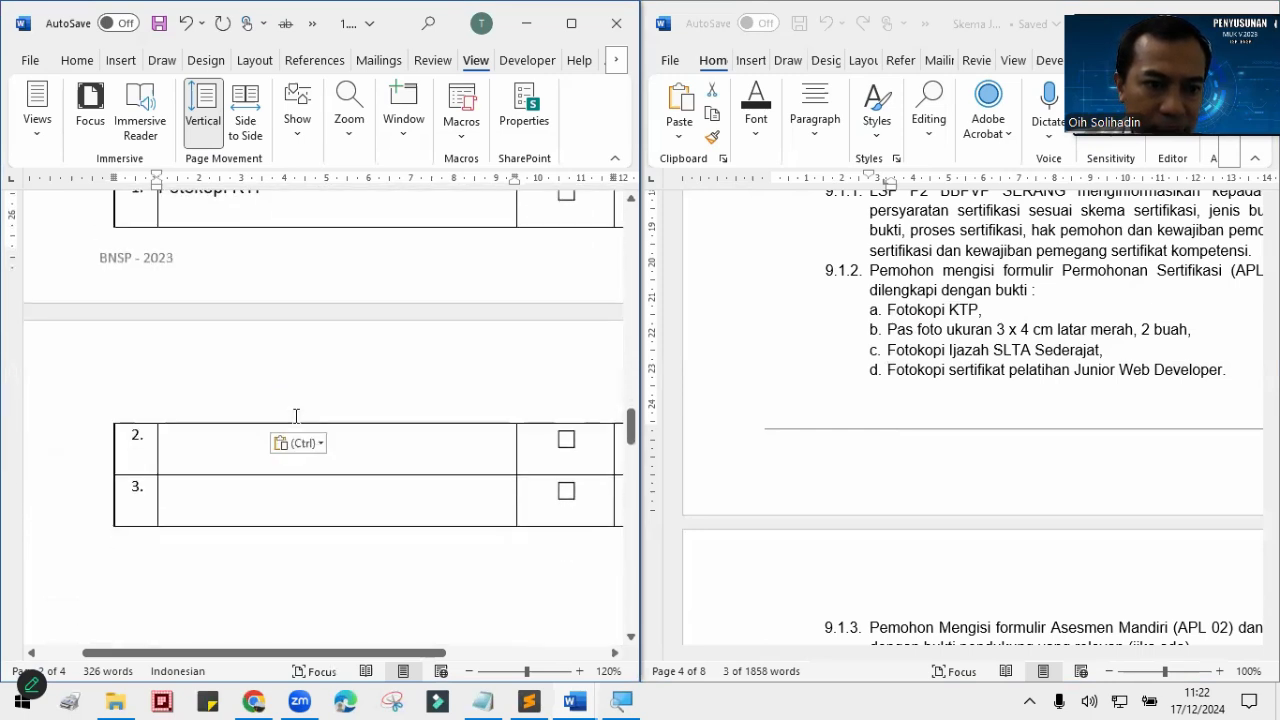
{"action": "left_click", "coordinate": [84, 424]}
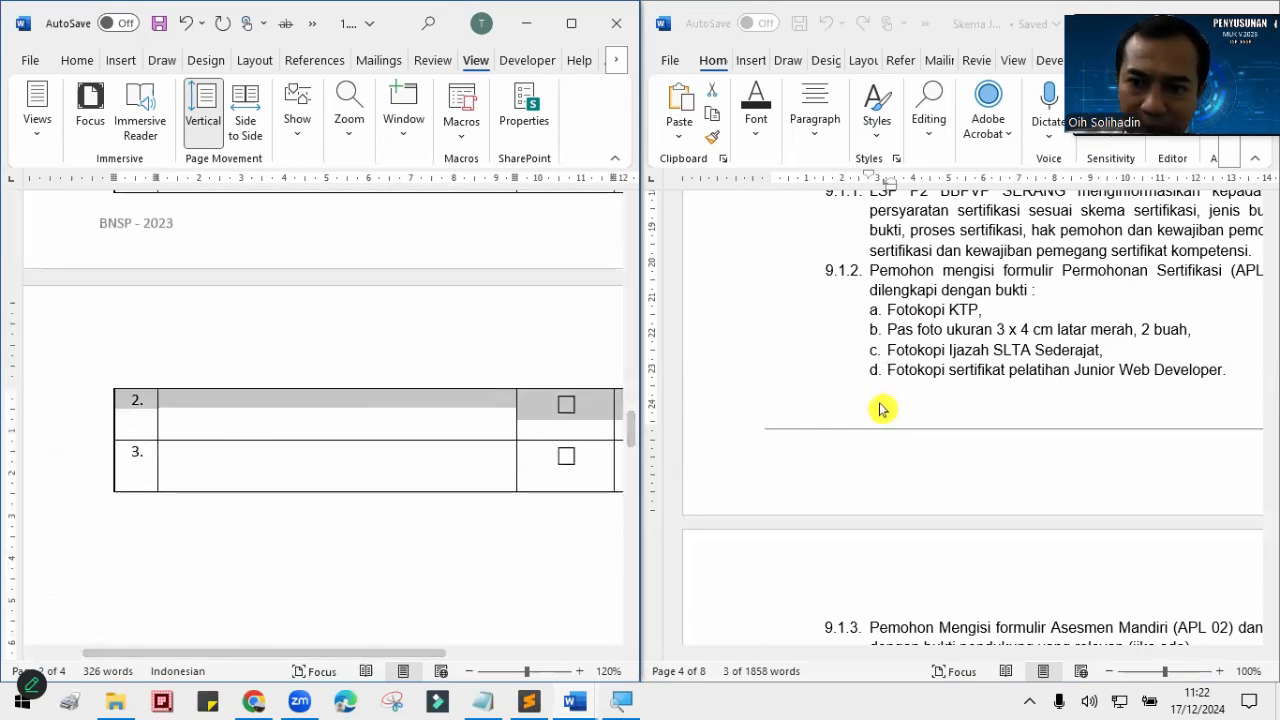
{"action": "right_click", "coordinate": [189, 405]}
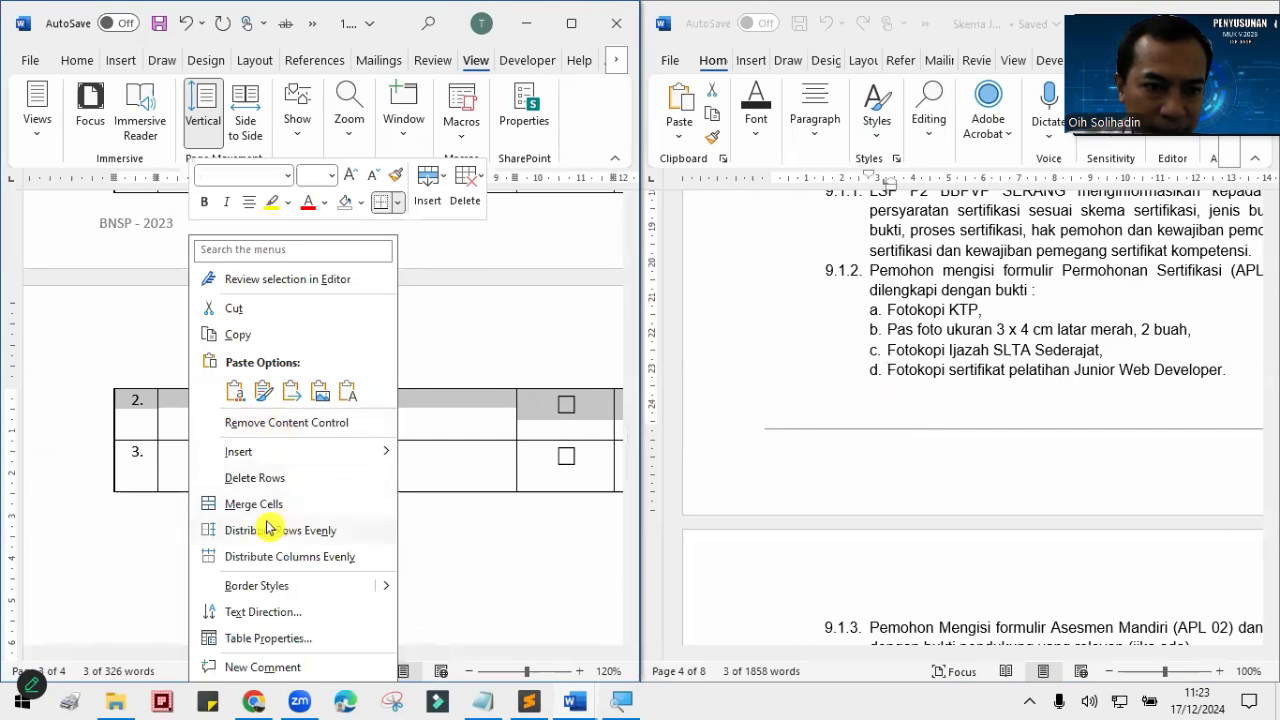
{"action": "left_click", "coordinate": [264, 480]}
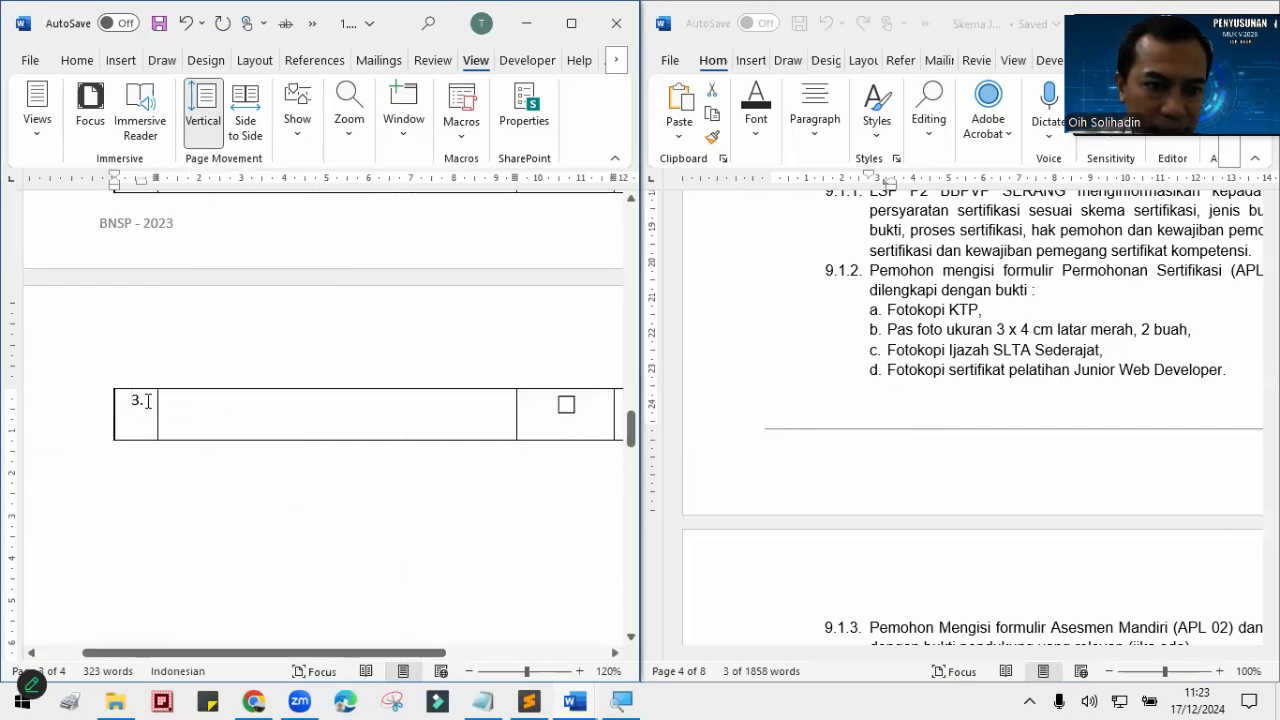
{"action": "scroll", "coordinate": [320, 440], "scroll_direction": "up", "scroll_amount": 2}
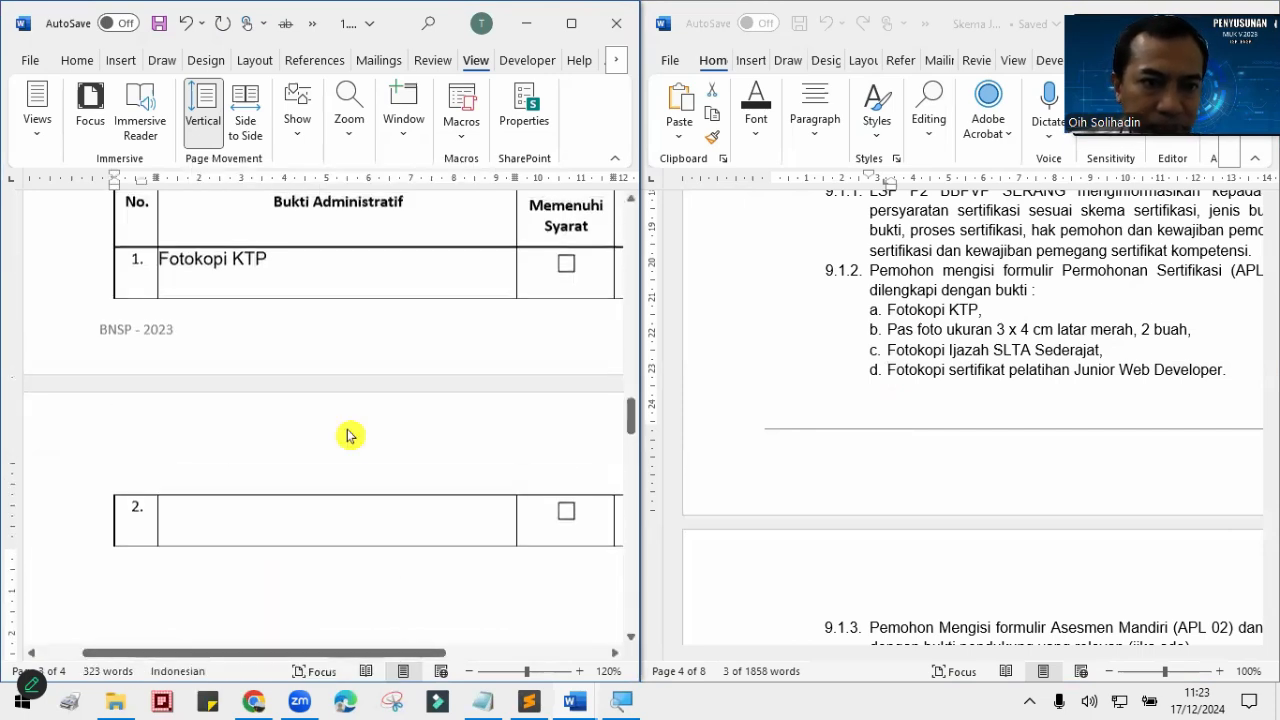
{"action": "scroll", "coordinate": [349, 435], "scroll_direction": "up", "scroll_amount": 1}
Step: Copy "Pas foto ukuran 3 x 4 cm latar merah, 2 buah" from clause 9.1.2 of the scheme into row 2 of table 3.2
{"action": "left_click", "coordinate": [924, 347]}
{"action": "left_click_drag", "start_coordinate": [888, 330], "coordinate": [1204, 330]}
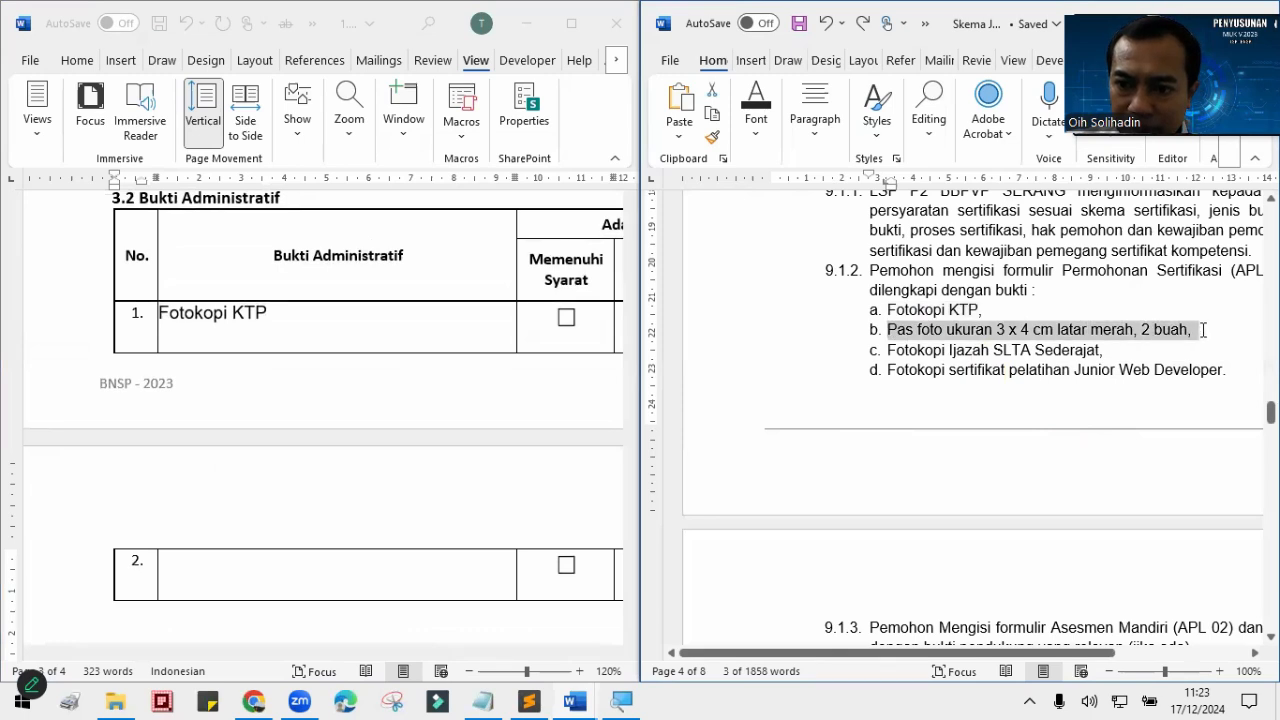
{"action": "right_click", "coordinate": [1013, 333]}
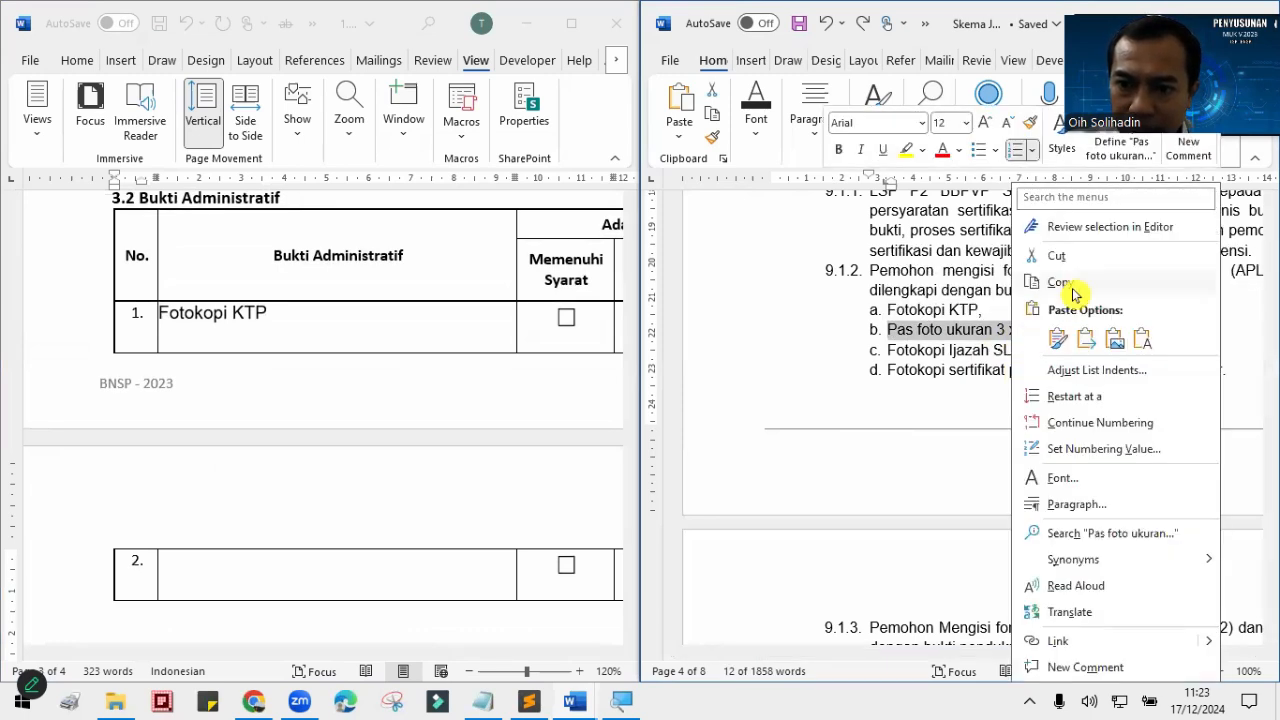
{"action": "left_click", "coordinate": [1073, 287]}
{"action": "scroll", "coordinate": [266, 463], "scroll_direction": "down", "scroll_amount": 2}
{"action": "left_click", "coordinate": [217, 460]}
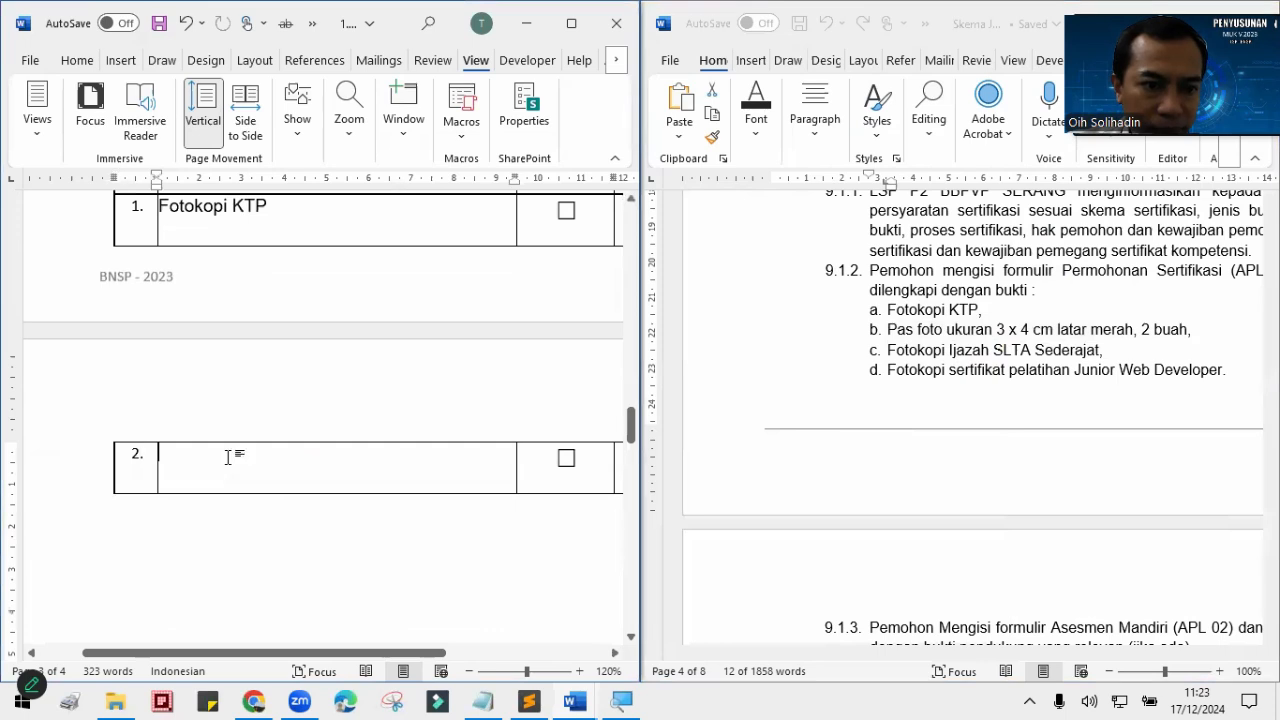
{"action": "right_click", "coordinate": [205, 455]}
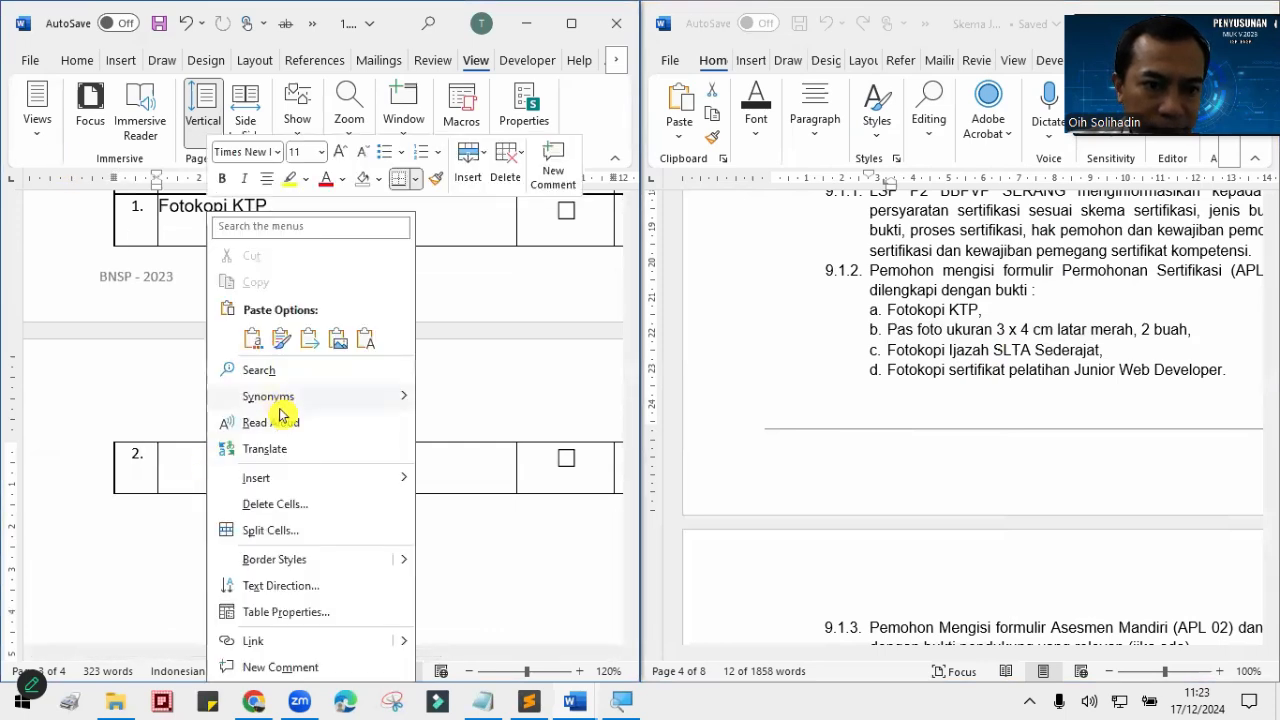
{"action": "left_click", "coordinate": [257, 423]}
Step: Indent the evidence text in both rows of table 3.2 Bukti Administratif slightly from the cell border
{"action": "scroll", "coordinate": [220, 428], "scroll_direction": "up", "scroll_amount": 2}
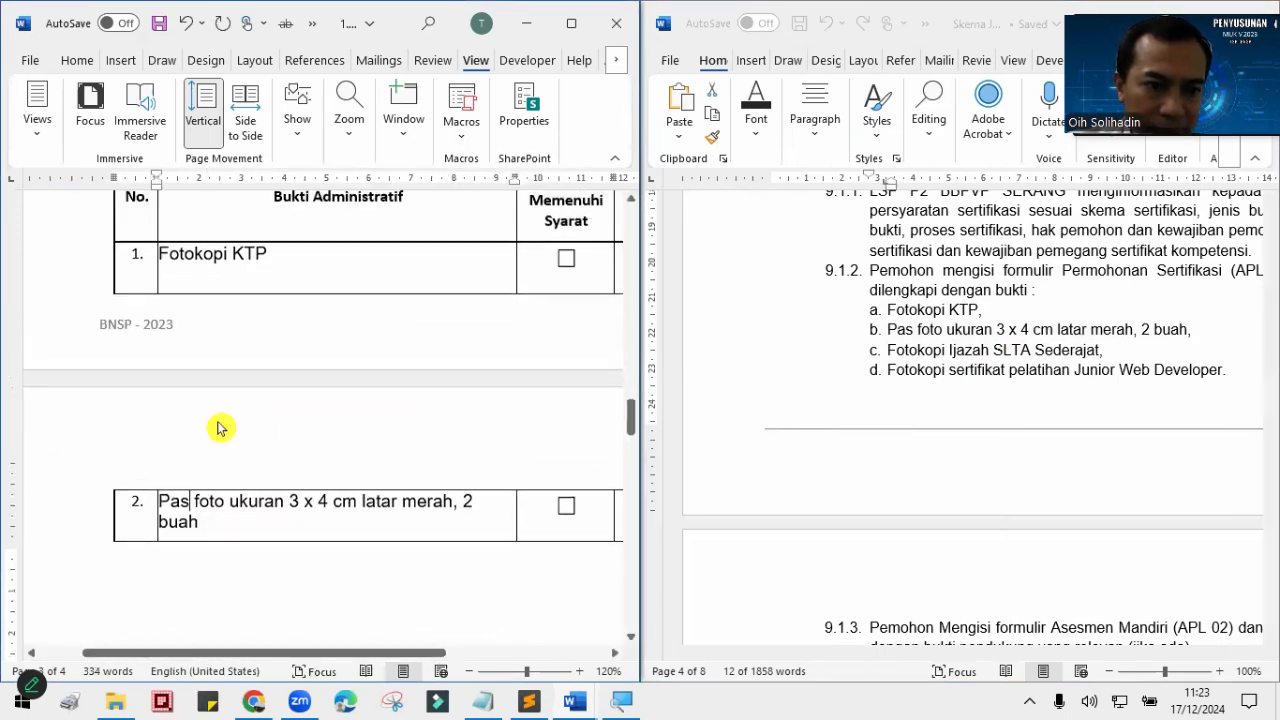
{"action": "left_click", "coordinate": [246, 314], "text": "shift"}
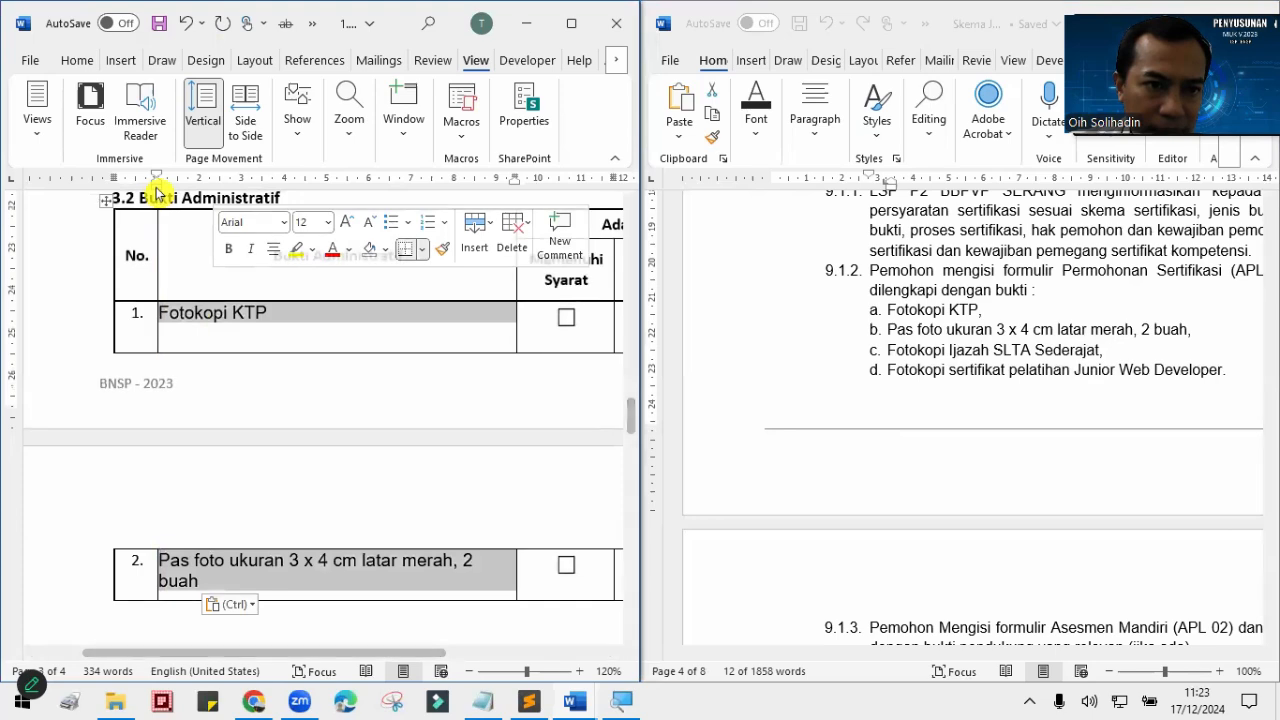
{"action": "left_click_drag", "start_coordinate": [156, 187], "coordinate": [165, 187]}
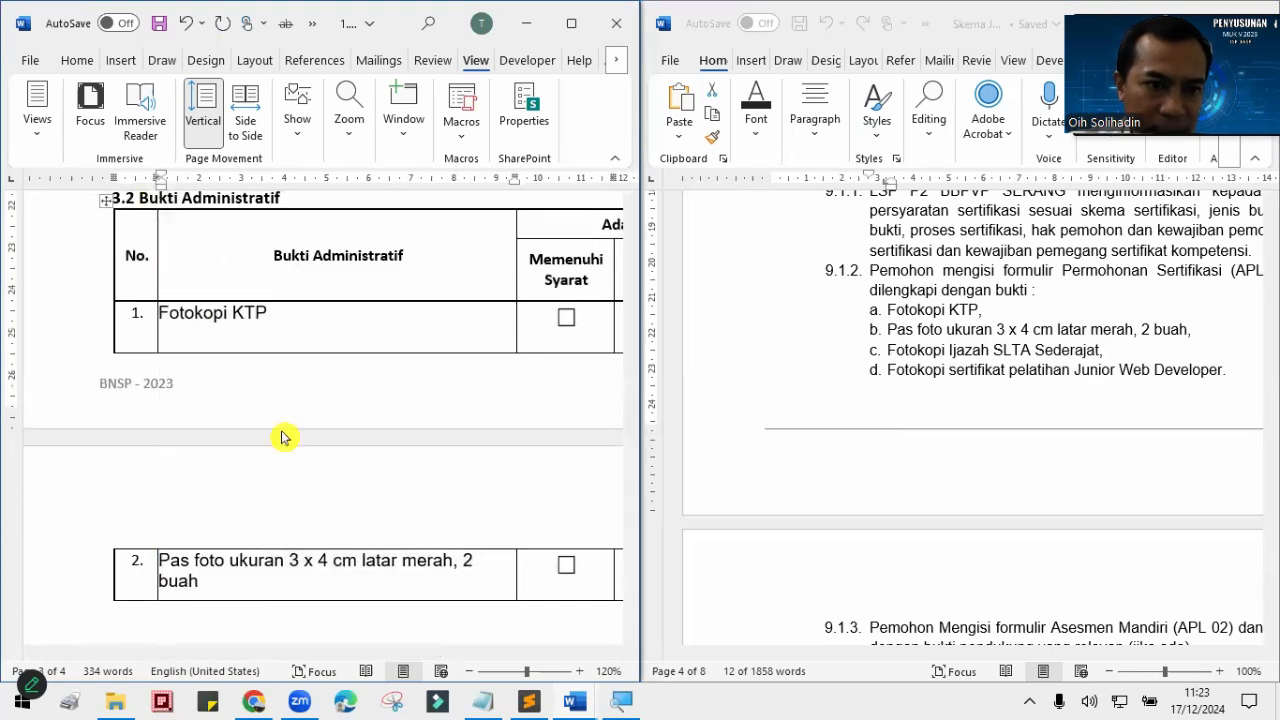
{"action": "left_click", "coordinate": [329, 578]}
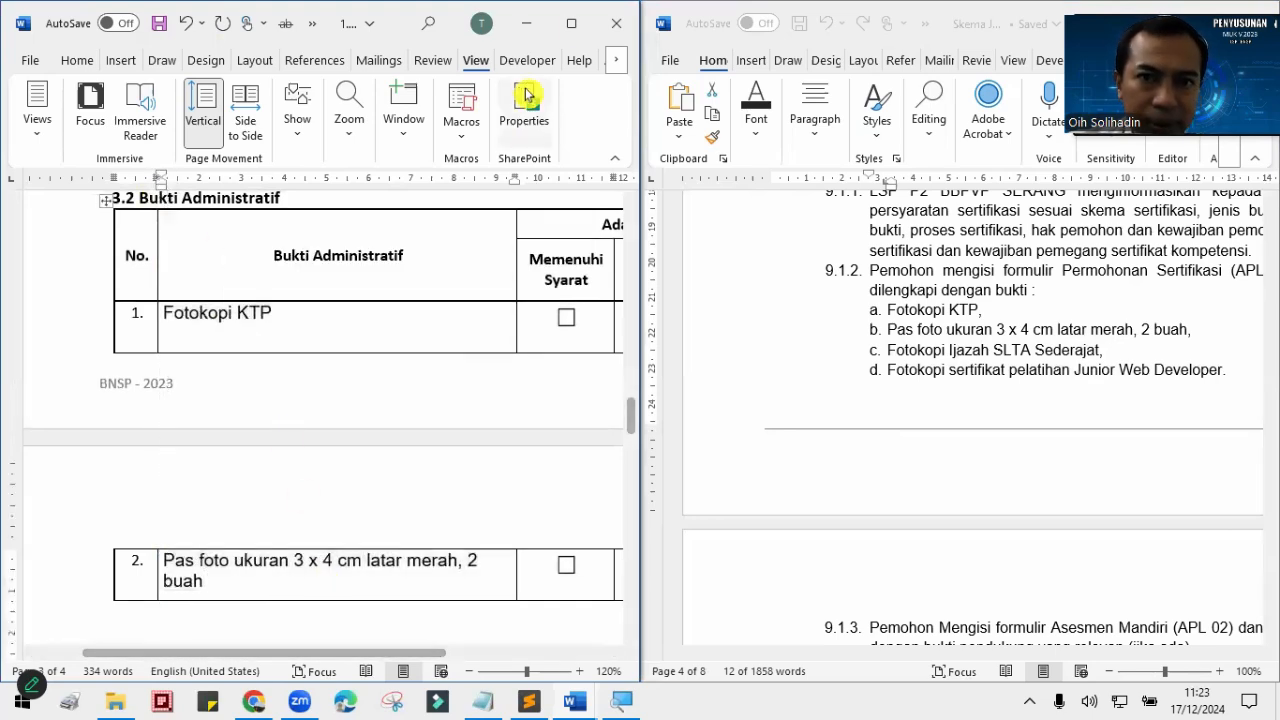
Step: Maximize the form's window and review the Bagian 3 evidence tables and the Rekomendasi signature table for layout and page breaks
{"action": "left_click", "coordinate": [573, 30]}
{"action": "scroll", "coordinate": [820, 460], "scroll_direction": "up", "scroll_amount": 3}
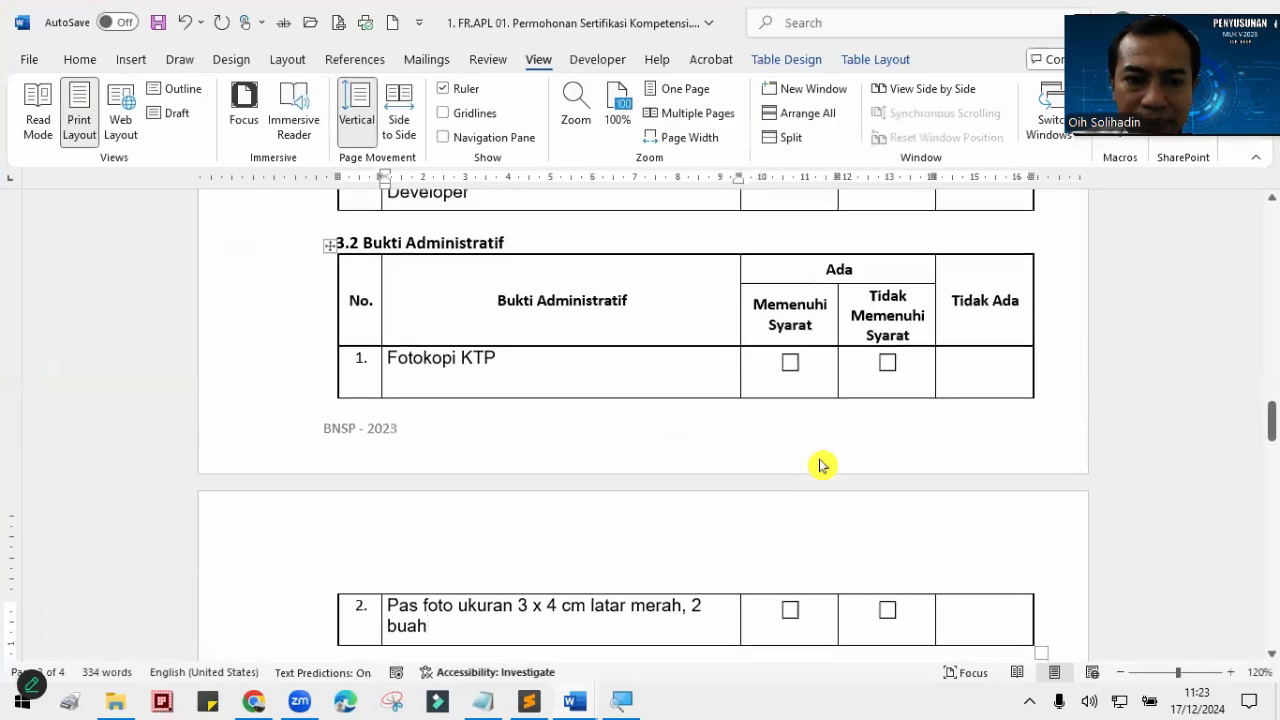
{"action": "scroll", "coordinate": [820, 460], "scroll_direction": "up", "scroll_amount": 3}
{"action": "scroll", "coordinate": [822, 458], "scroll_direction": "down", "scroll_amount": 5}
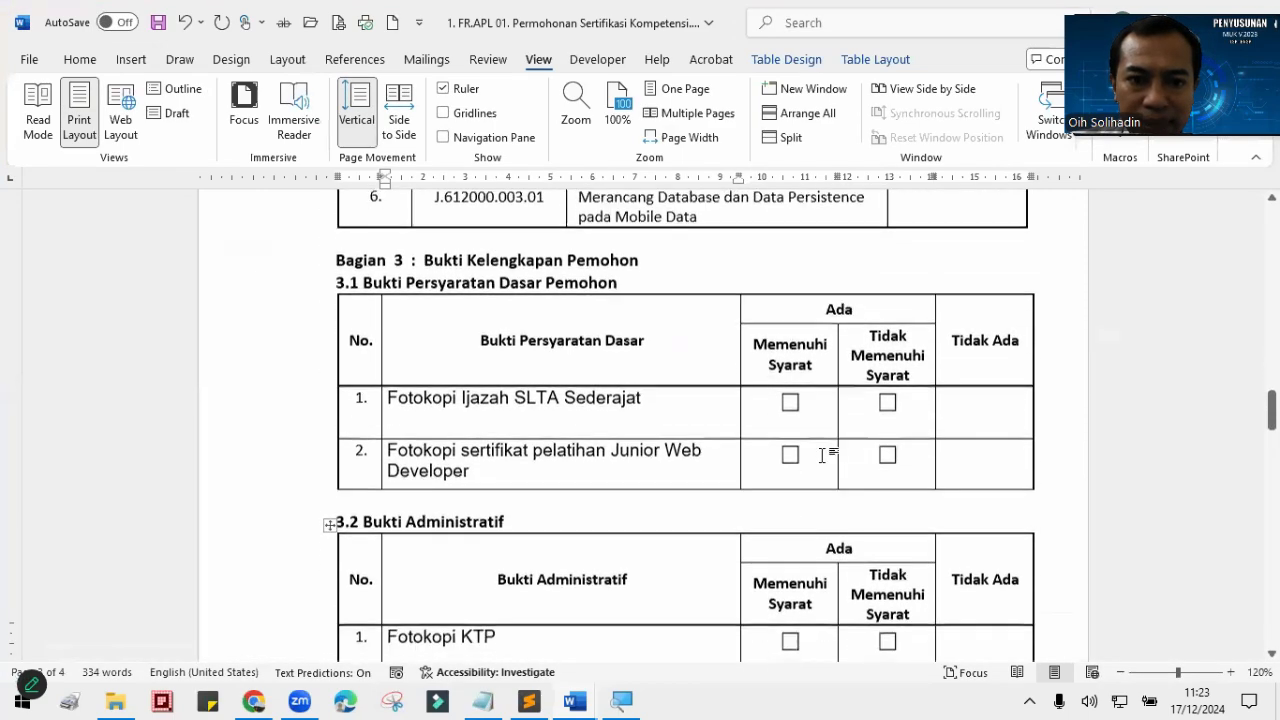
{"action": "scroll", "coordinate": [824, 456], "scroll_direction": "down", "scroll_amount": 10}
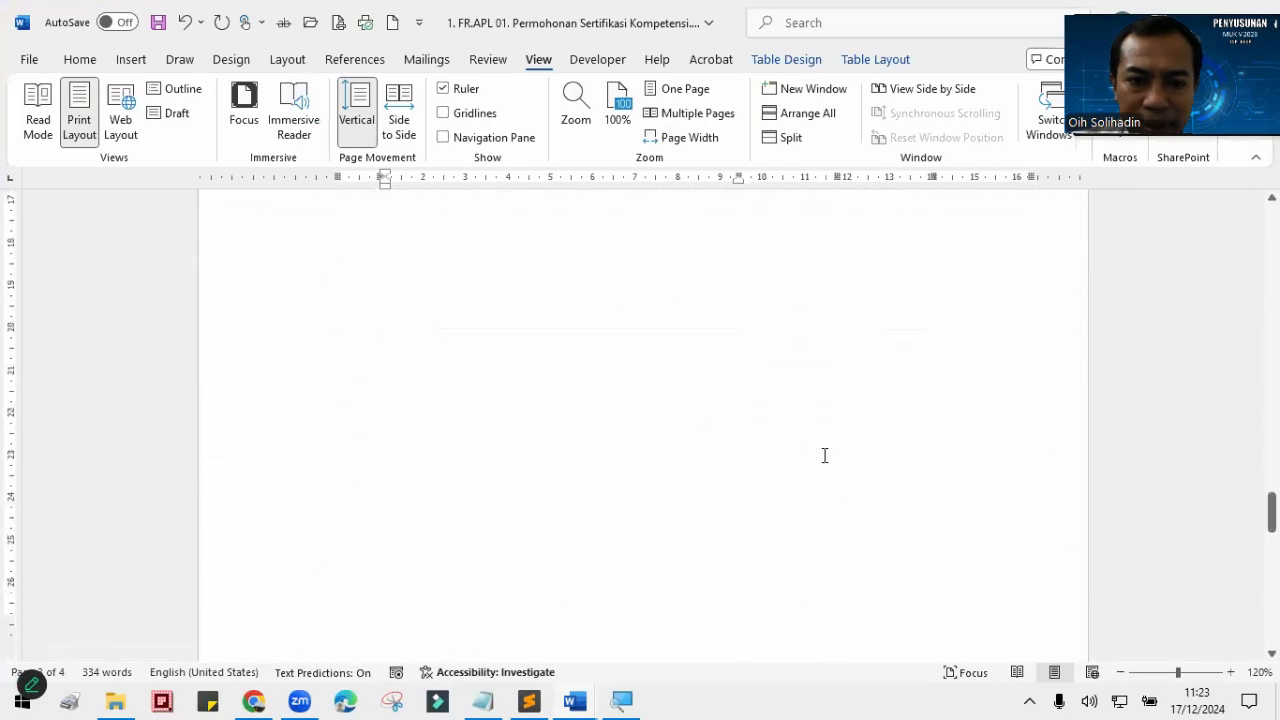
{"action": "scroll", "coordinate": [824, 455], "scroll_direction": "down", "scroll_amount": 4}
{"action": "scroll", "coordinate": [623, 471], "scroll_direction": "down", "scroll_amount": 3}
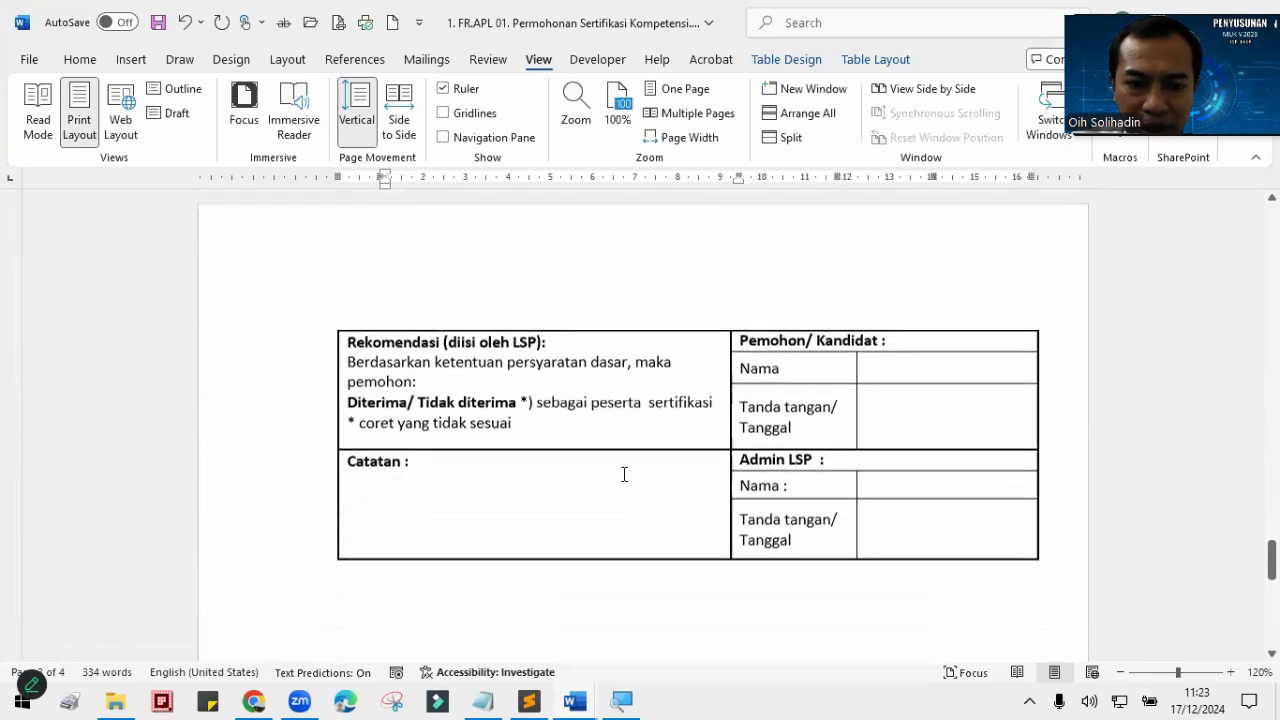
{"action": "scroll", "coordinate": [566, 457], "scroll_direction": "up", "scroll_amount": 2}
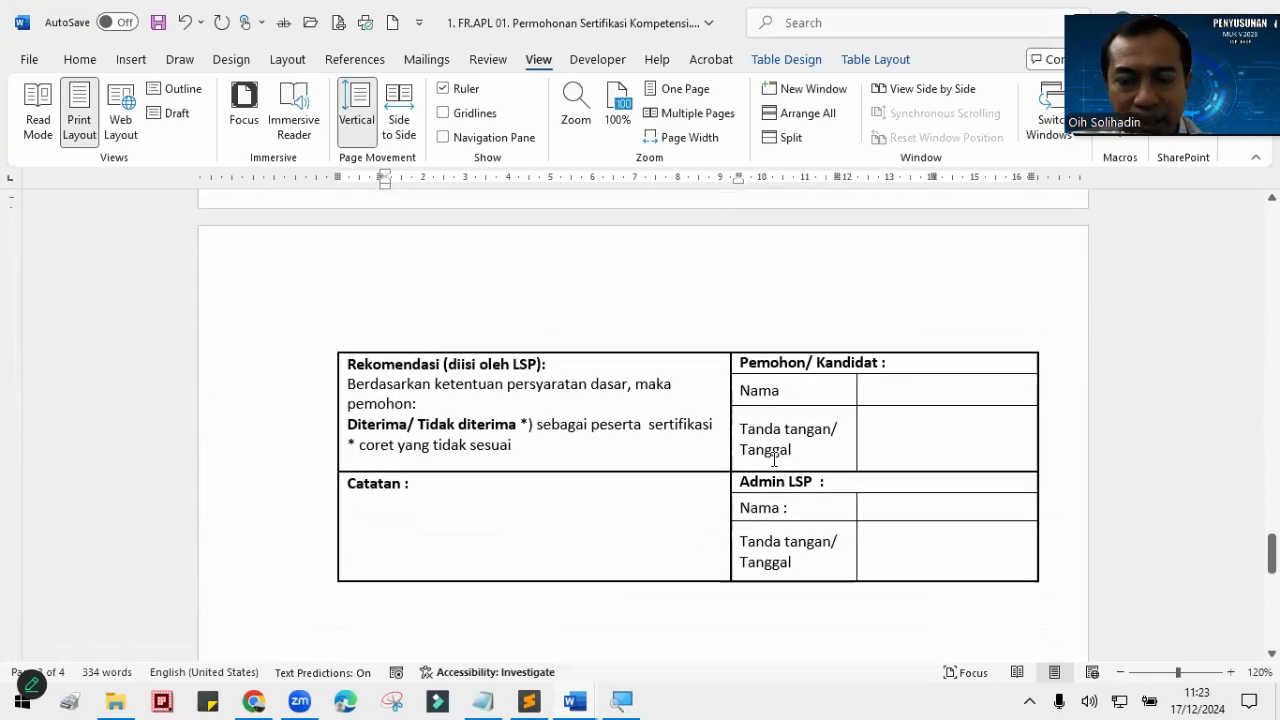
{"action": "scroll", "coordinate": [773, 459], "scroll_direction": "up", "scroll_amount": 10}
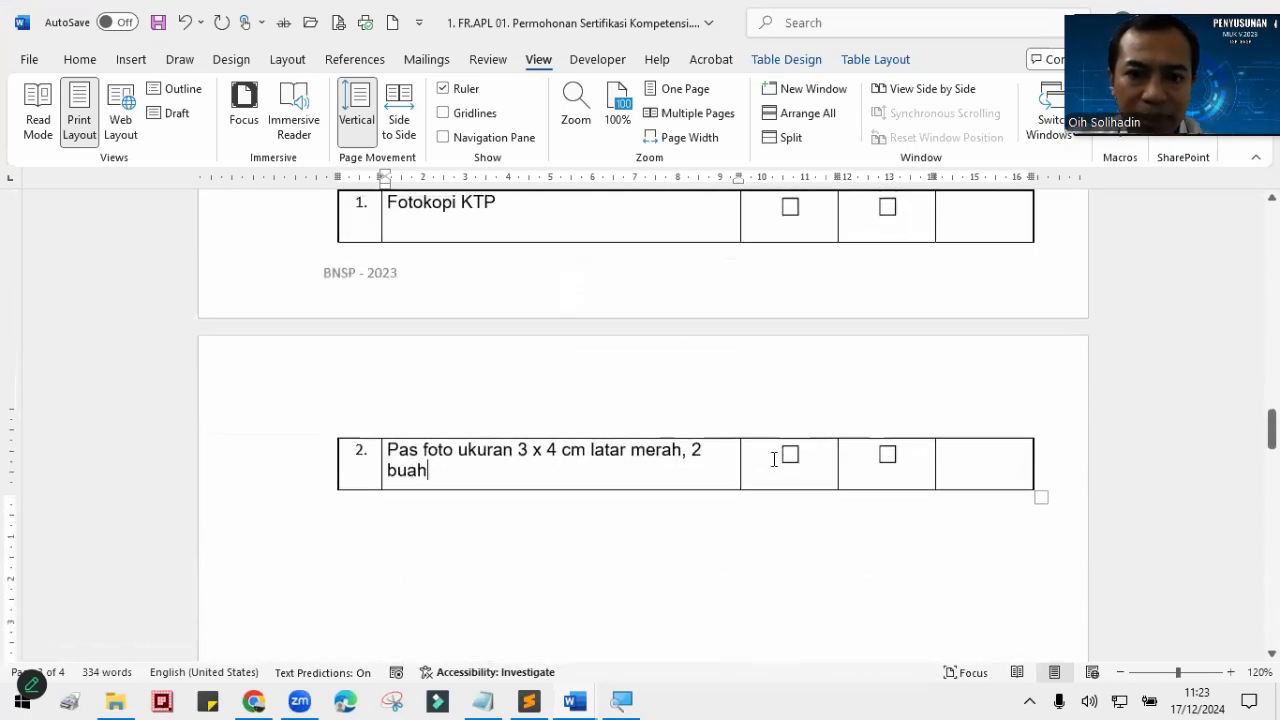
{"action": "scroll", "coordinate": [773, 459], "scroll_direction": "up", "scroll_amount": 6}
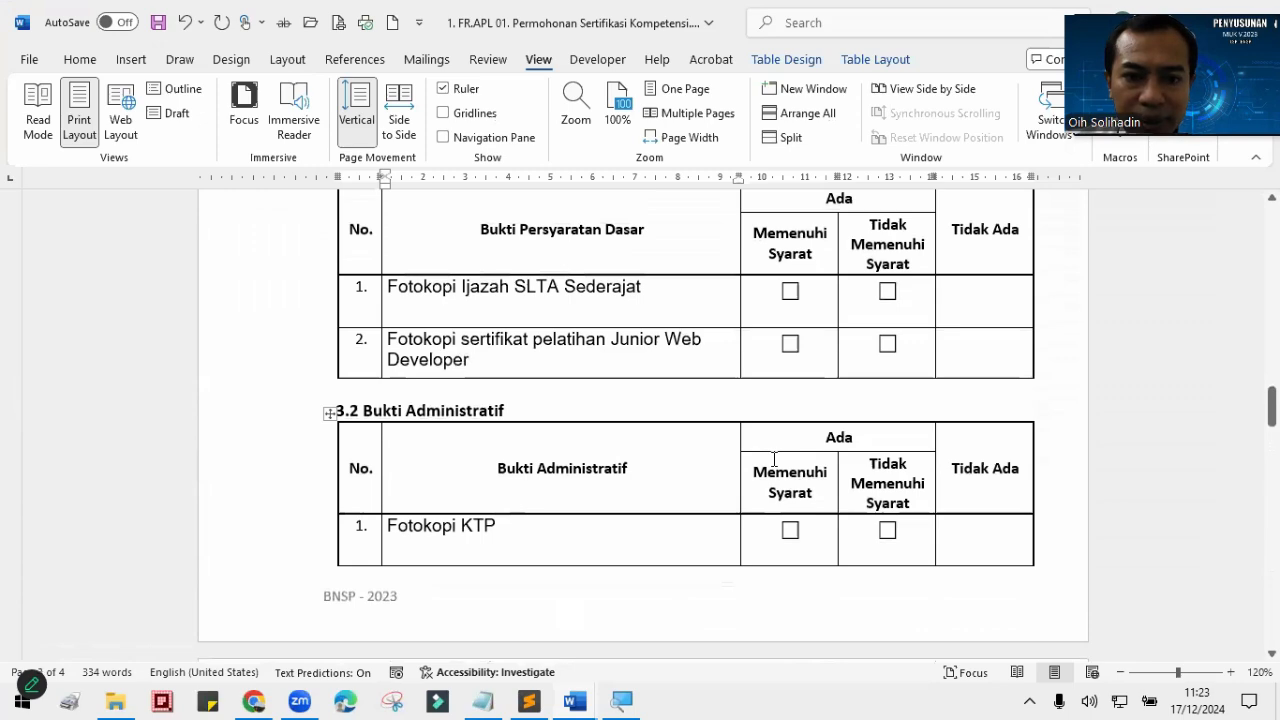
{"action": "scroll", "coordinate": [773, 459], "scroll_direction": "up", "scroll_amount": 6}
{"action": "scroll", "coordinate": [772, 460], "scroll_direction": "down", "scroll_amount": 7}
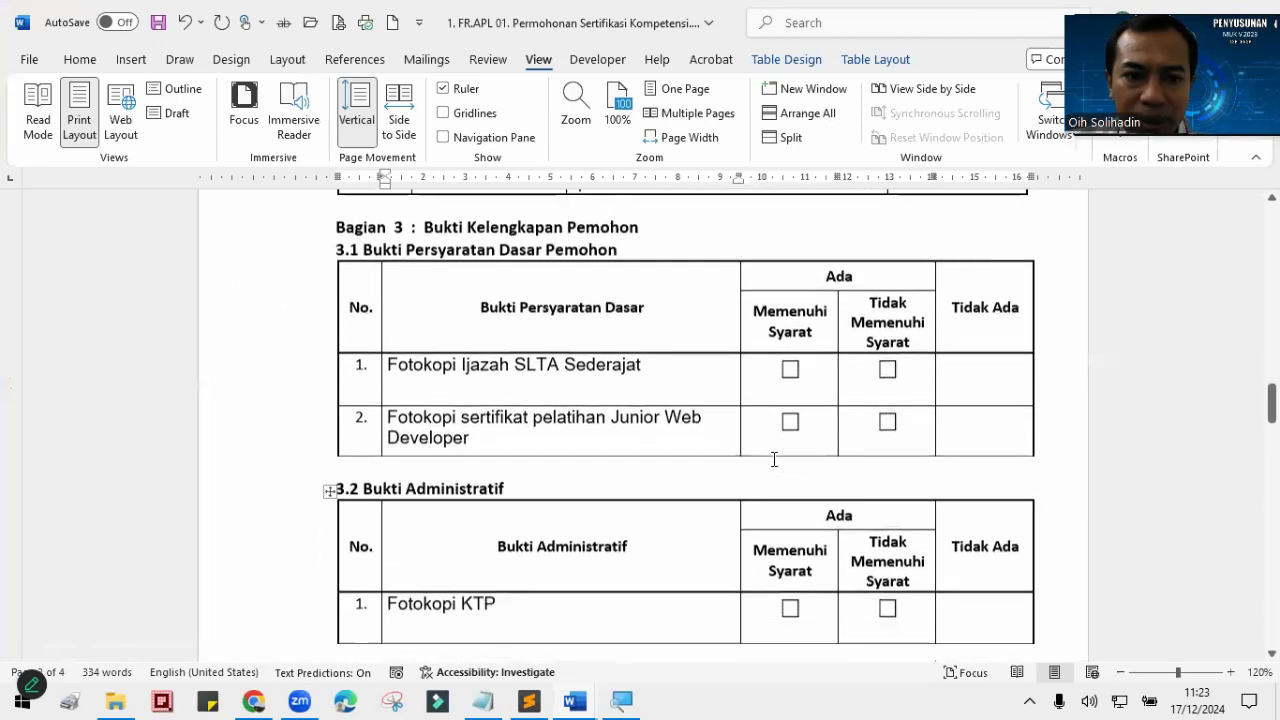
{"action": "scroll", "coordinate": [773, 459], "scroll_direction": "up", "scroll_amount": 5}
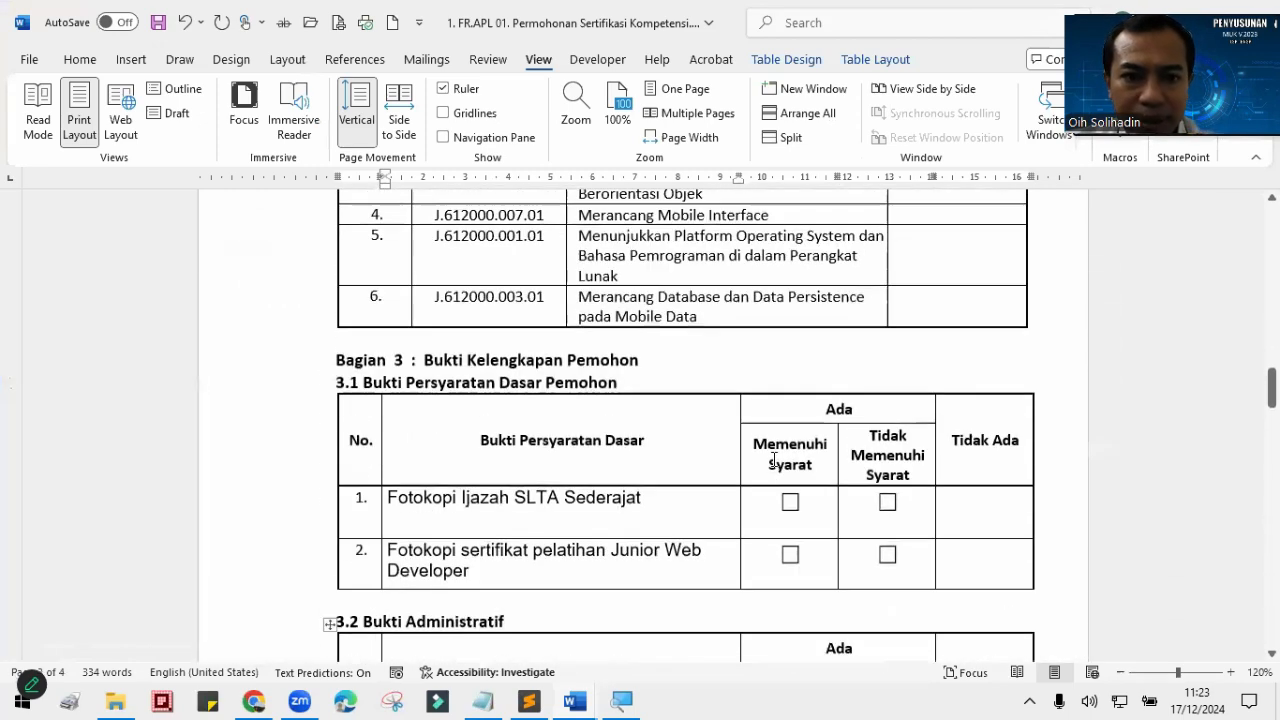
Step: Add a blank line above the Bagian 3 heading and another above the Daftar Unit Kompetensi sesuai kemasan heading
{"action": "left_click", "coordinate": [361, 346]}
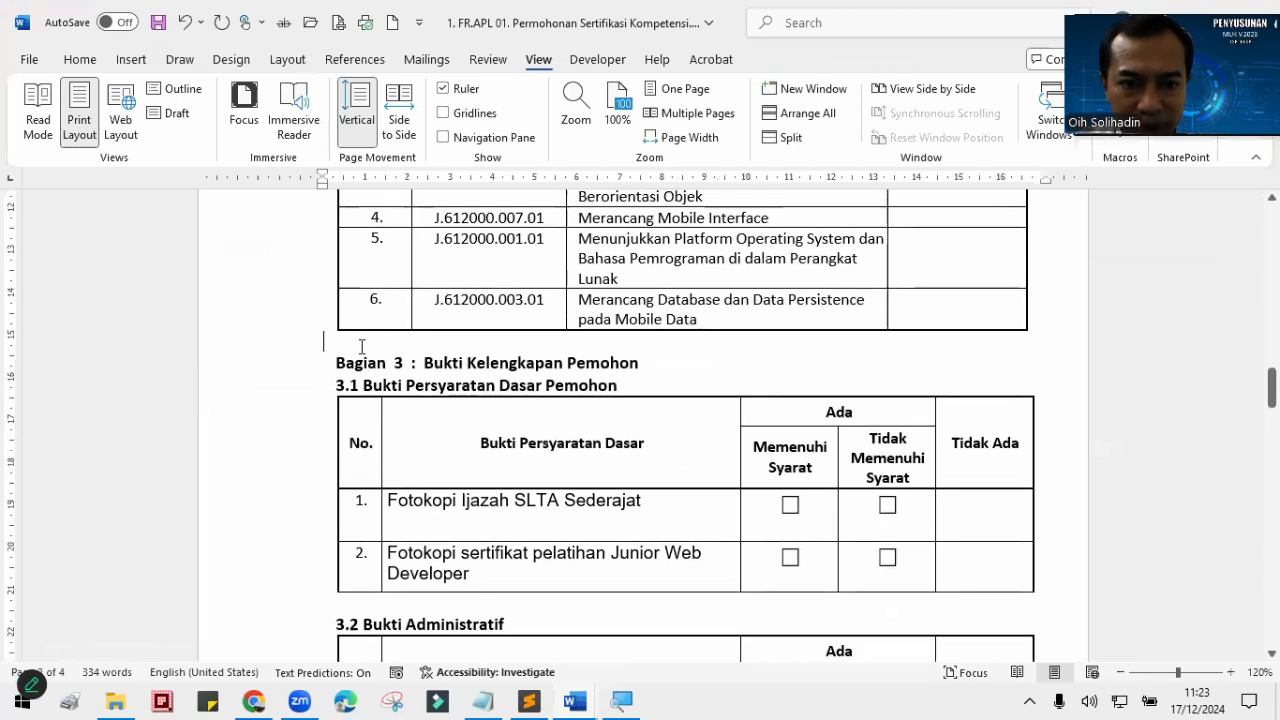
{"action": "key", "text": "Return"}
{"action": "left_click", "coordinate": [645, 407]}
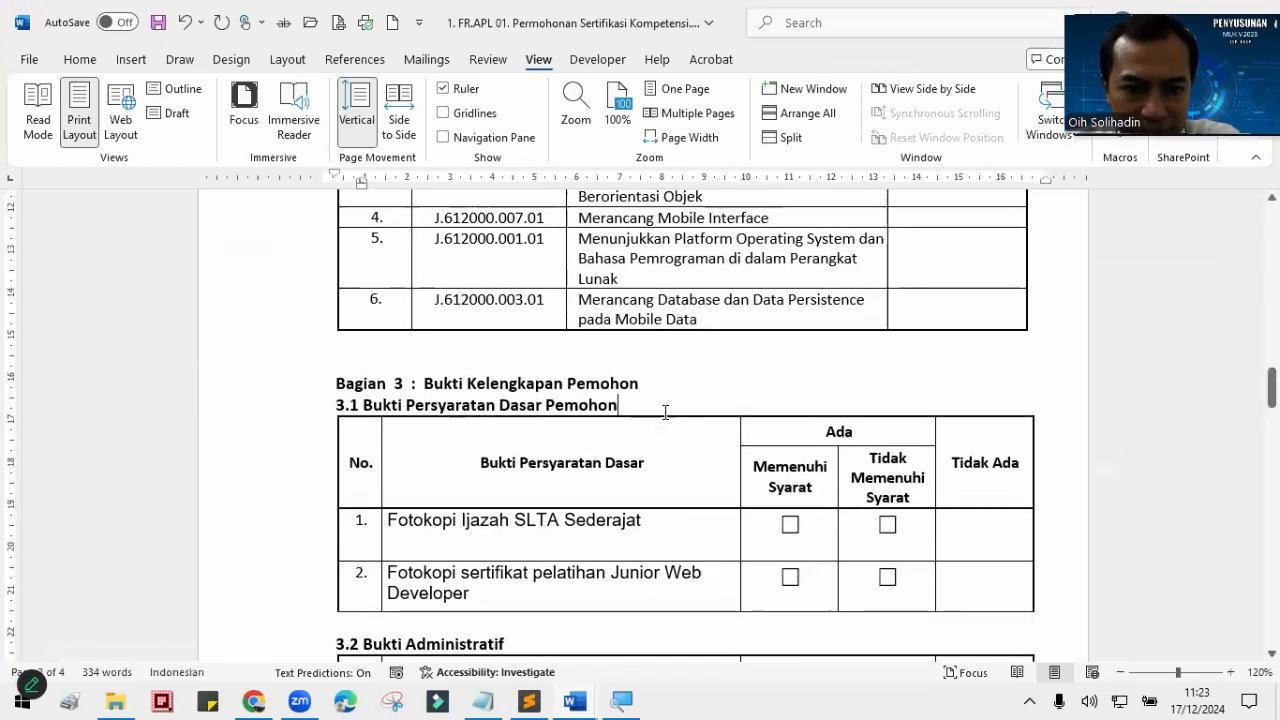
{"action": "key", "text": "Return"}
{"action": "type", "text": "3.2"}
{"action": "scroll", "coordinate": [613, 464], "scroll_direction": "up", "scroll_amount": 6}
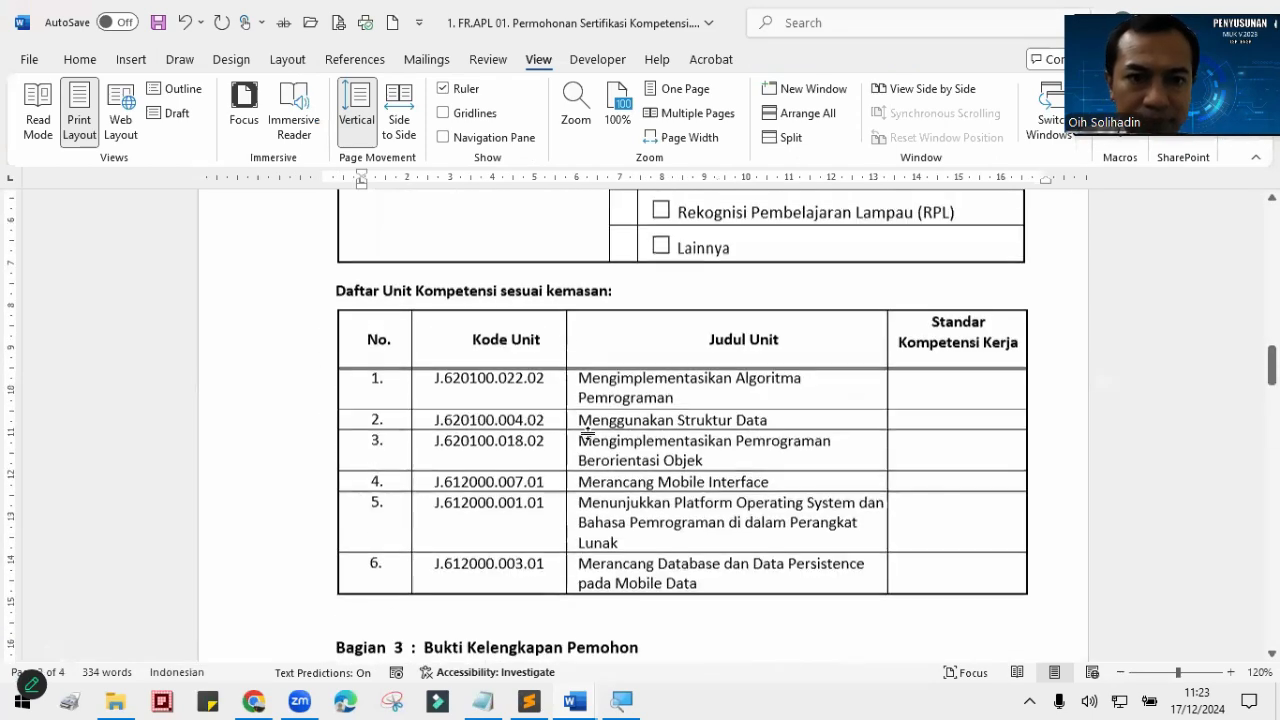
{"action": "key", "text": "Return"}
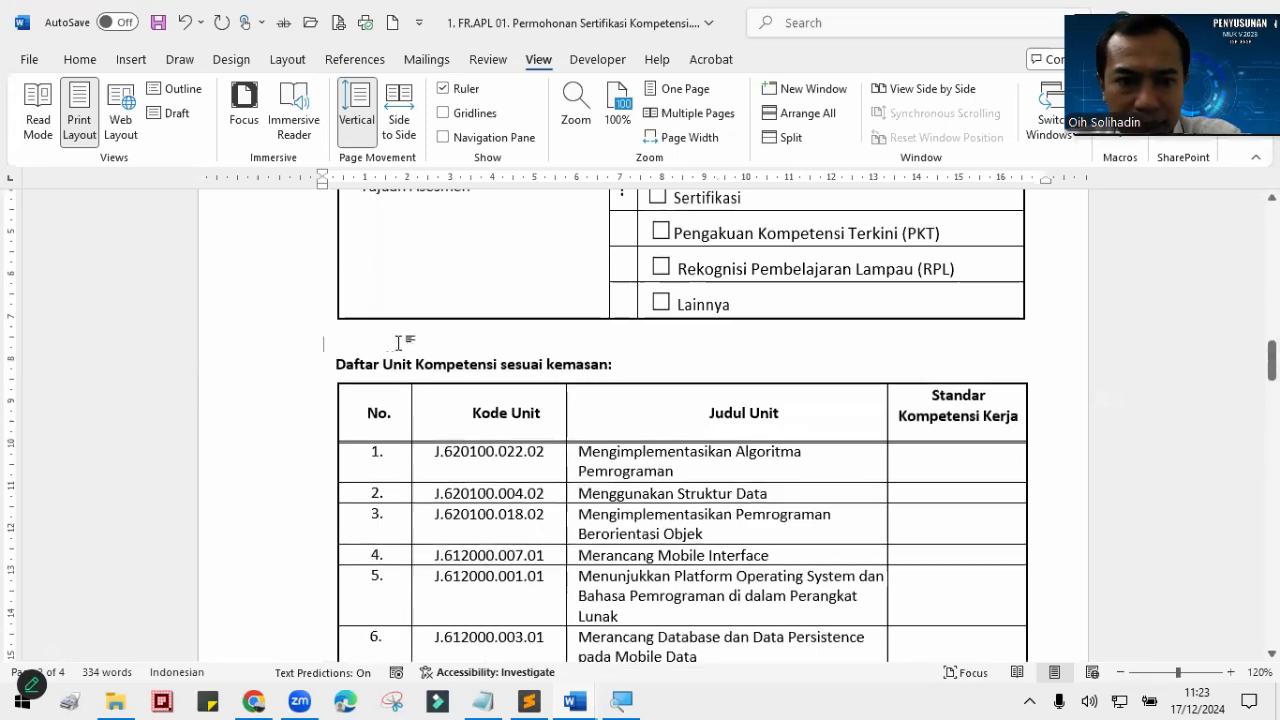
Step: Insert blank lines above the 3.2 Bukti Administratif heading to move the heading and its table onto the next page
{"action": "scroll", "coordinate": [680, 491], "scroll_direction": "down", "scroll_amount": 15}
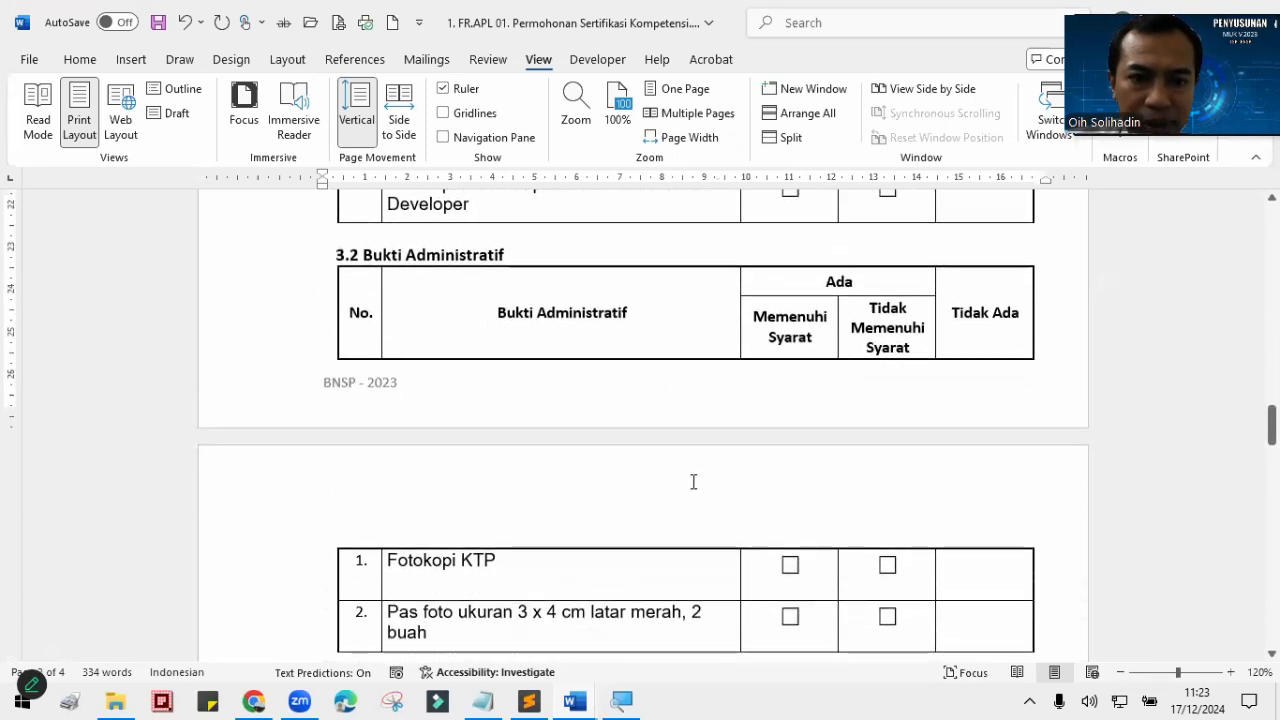
{"action": "scroll", "coordinate": [522, 348], "scroll_direction": "up", "scroll_amount": 2}
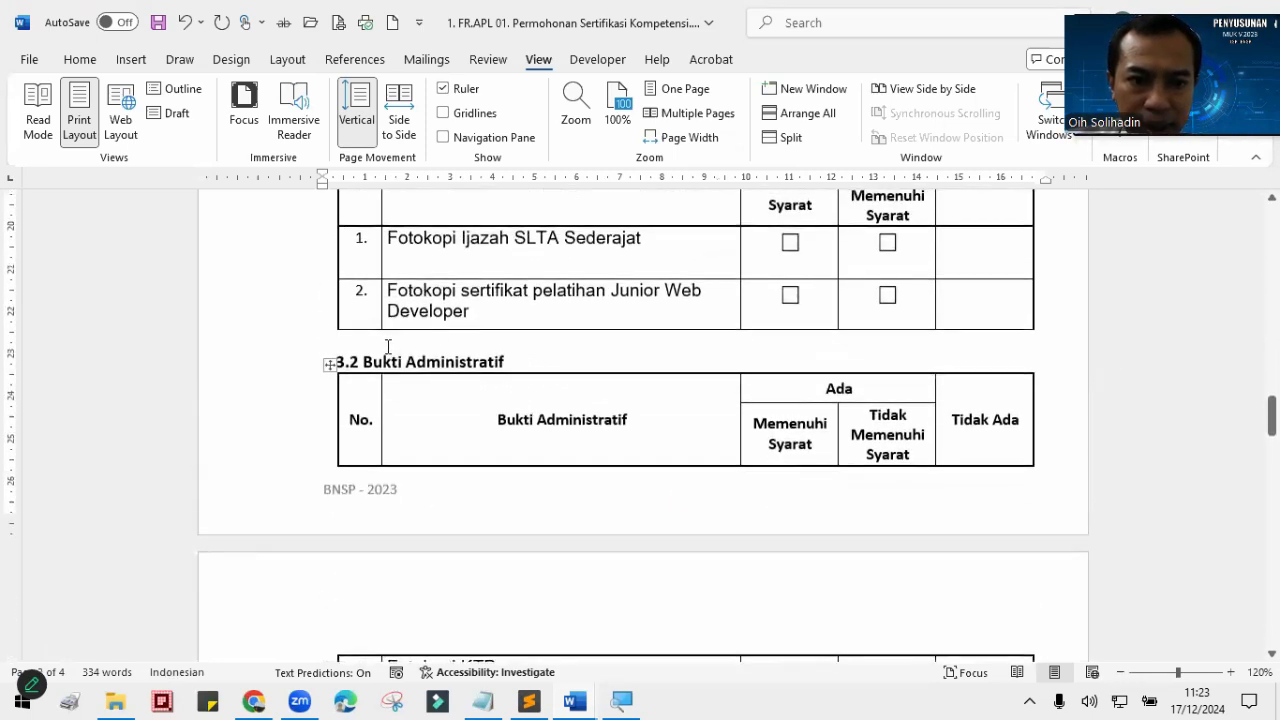
{"action": "key", "text": "Return"}
{"action": "key", "text": "Return"}
{"action": "key", "text": "Return"}
{"action": "key", "text": "Return"}
{"action": "key", "text": "Return"}
{"action": "key", "text": "Return"}
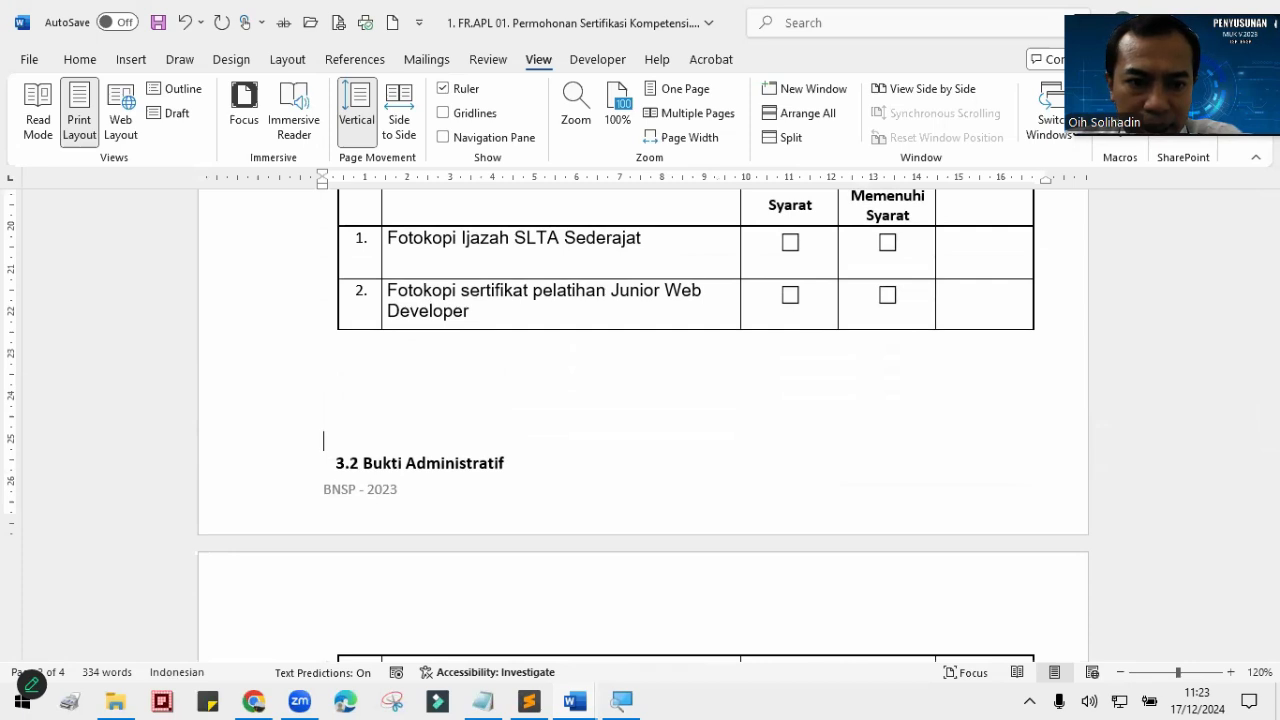
Step: Add blank lines below table 3.2 Bukti Administratif
{"action": "scroll", "coordinate": [564, 403], "scroll_direction": "down", "scroll_amount": 12}
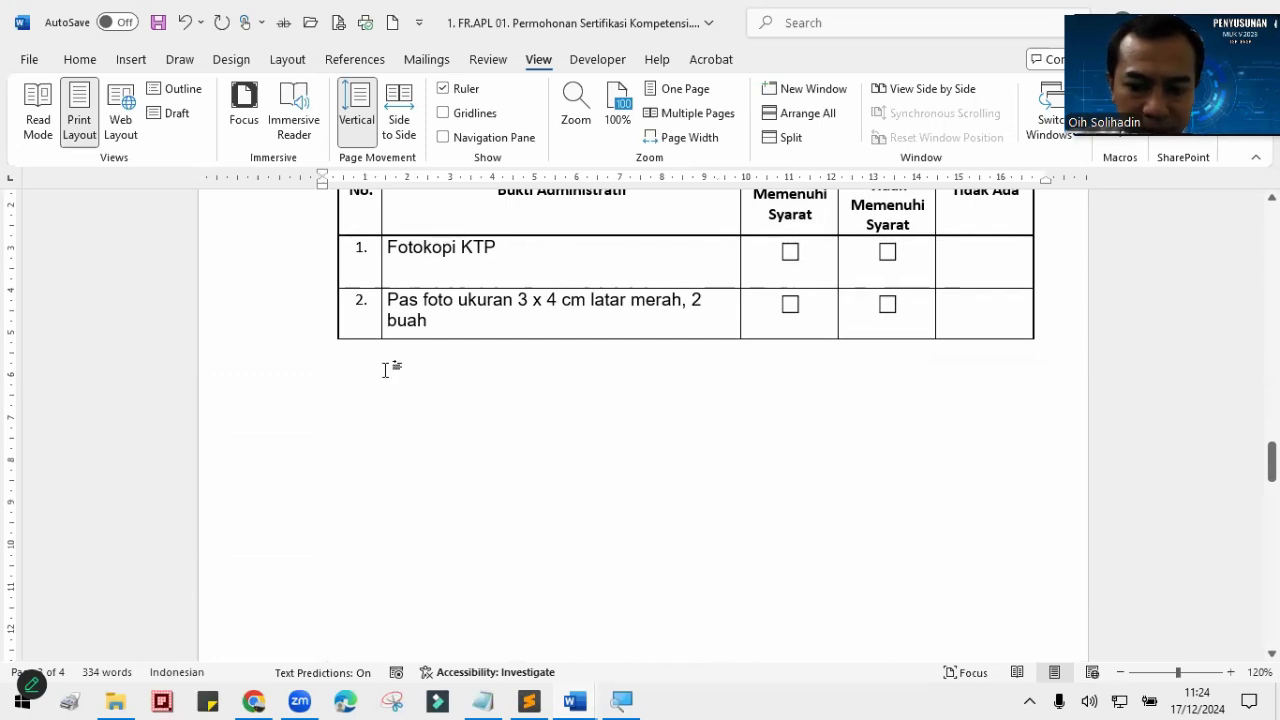
{"action": "key", "text": "Return"}
{"action": "key", "text": "Return"}
{"action": "key", "text": "Return"}
{"action": "key", "text": "Return"}
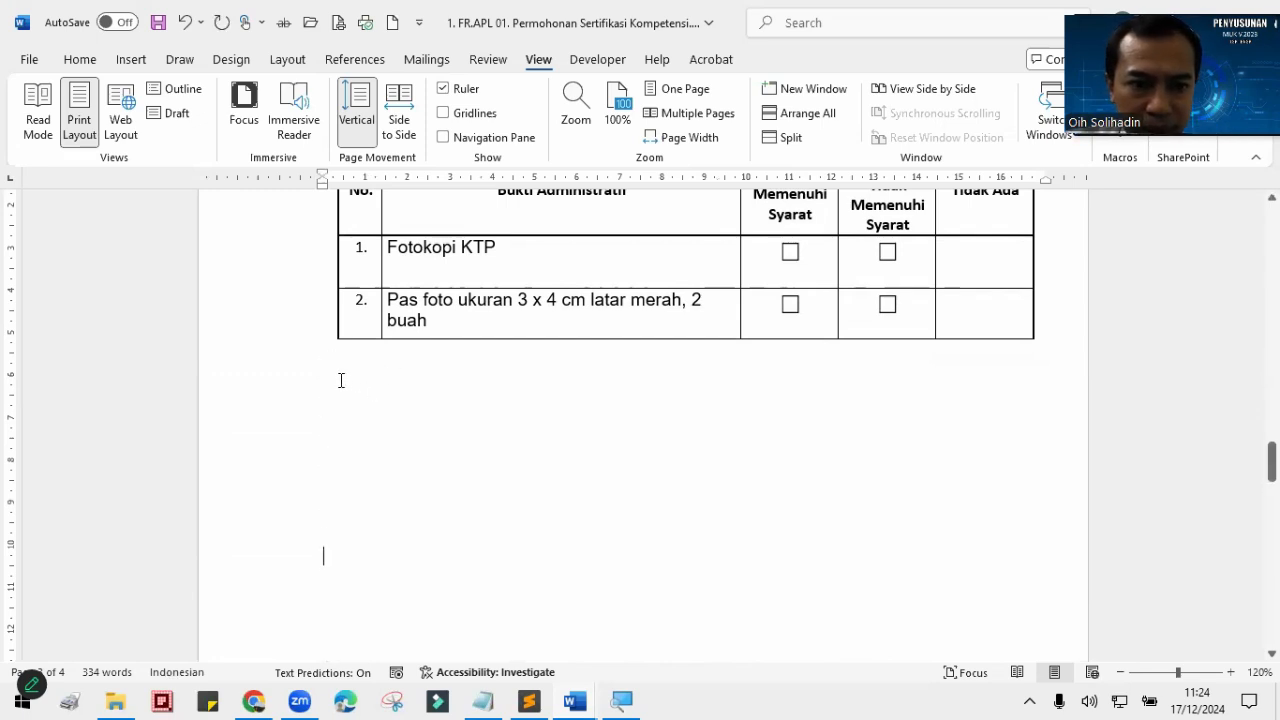
Step: Cut the Rekomendasi signature table and the blank line beneath it from the last page
{"action": "scroll", "coordinate": [431, 424], "scroll_direction": "down", "scroll_amount": 10}
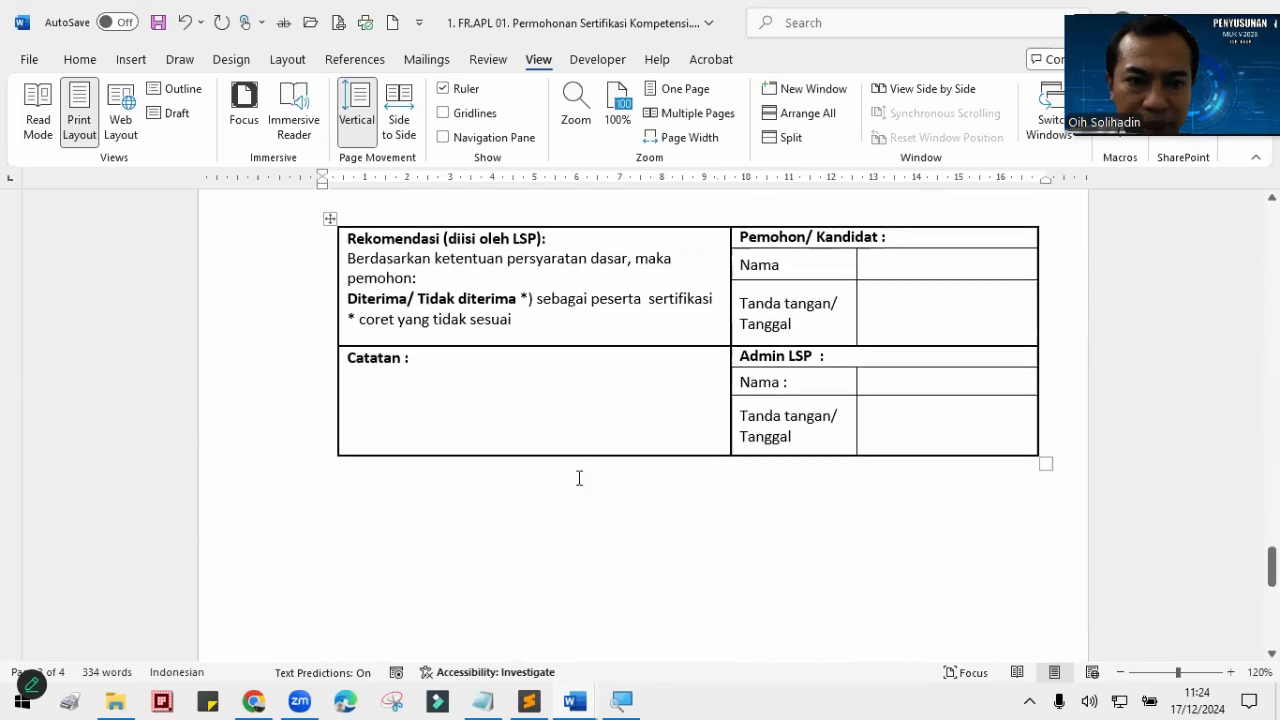
{"action": "left_click", "coordinate": [363, 240]}
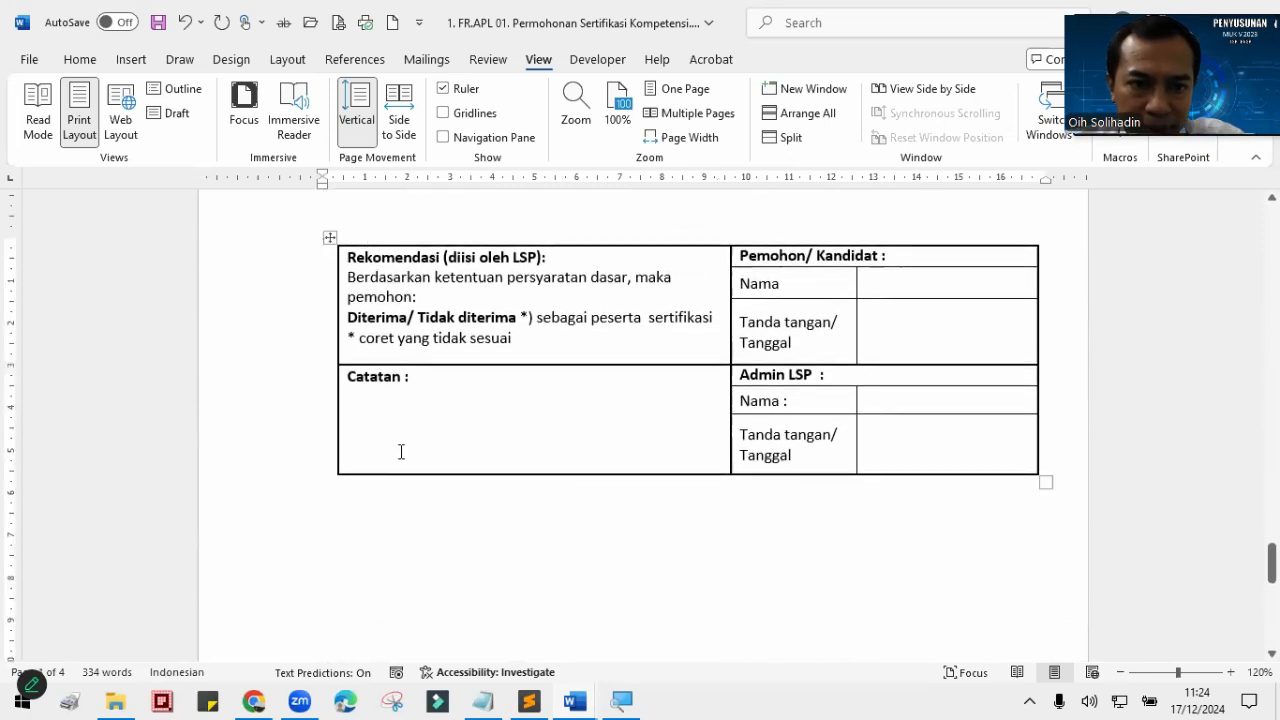
{"action": "left_click", "coordinate": [373, 489], "text": "shift"}
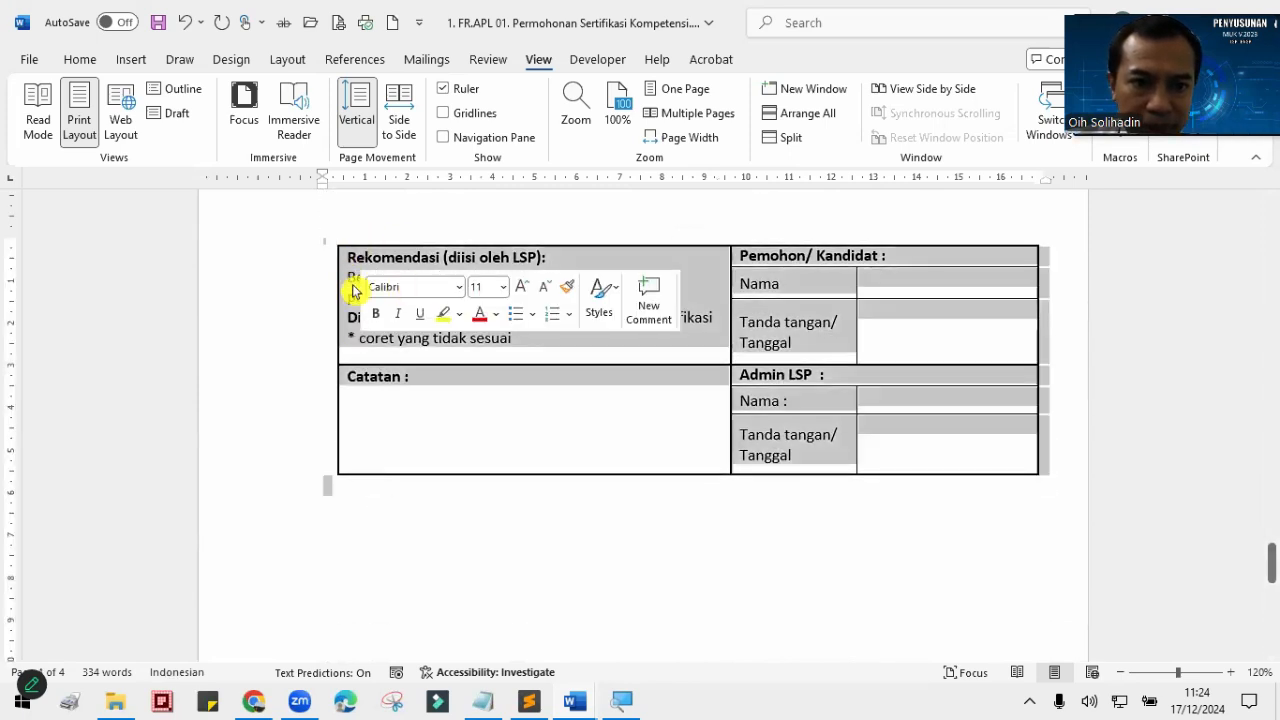
{"action": "left_click", "coordinate": [357, 233]}
{"action": "left_click", "coordinate": [405, 510], "text": "shift"}
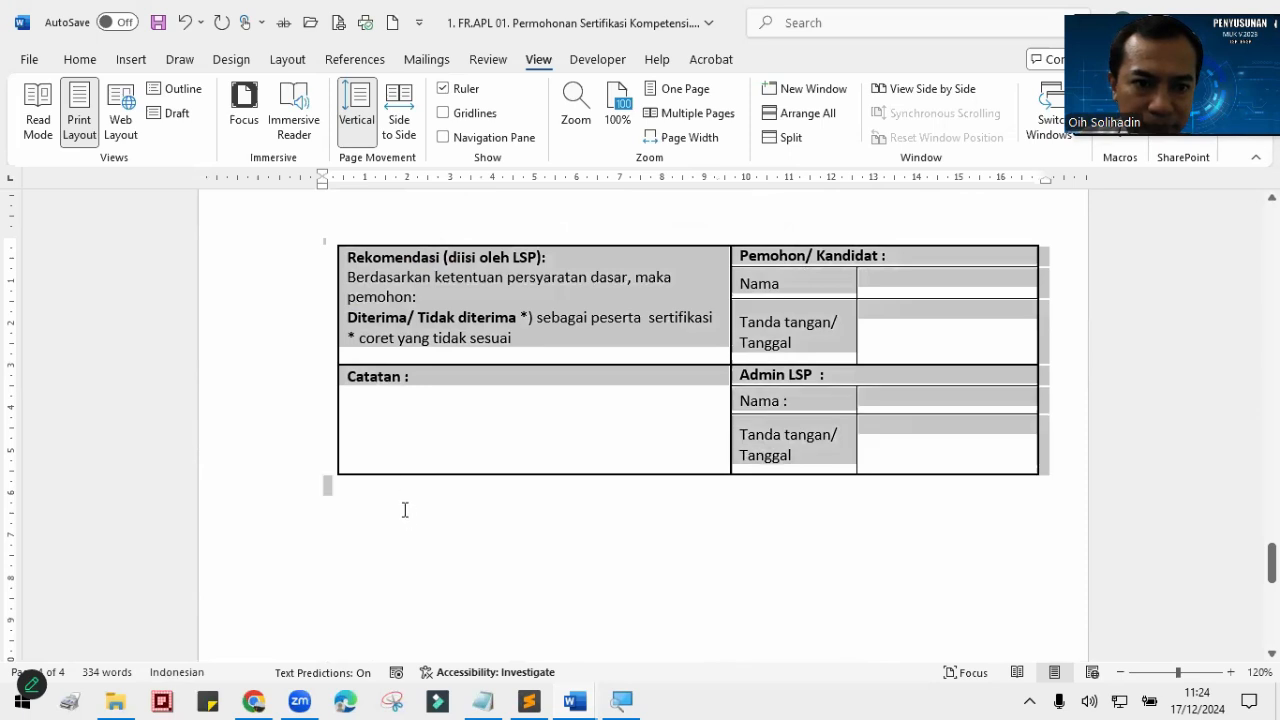
{"action": "right_click", "coordinate": [377, 268]}
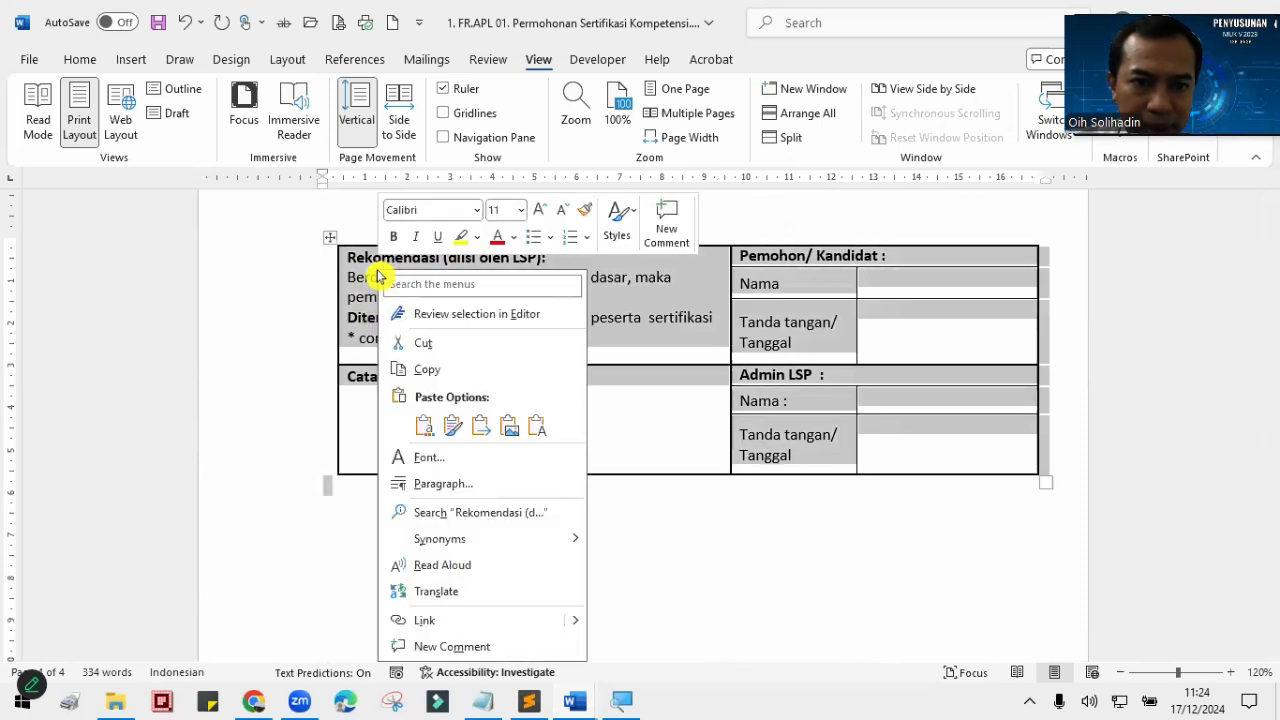
{"action": "left_click", "coordinate": [431, 346]}
Step: Paste the Rekomendasi signature table just below table 3.2 Bukti Administratif, keeping its source formatting
{"action": "scroll", "coordinate": [472, 452], "scroll_direction": "up", "scroll_amount": 10}
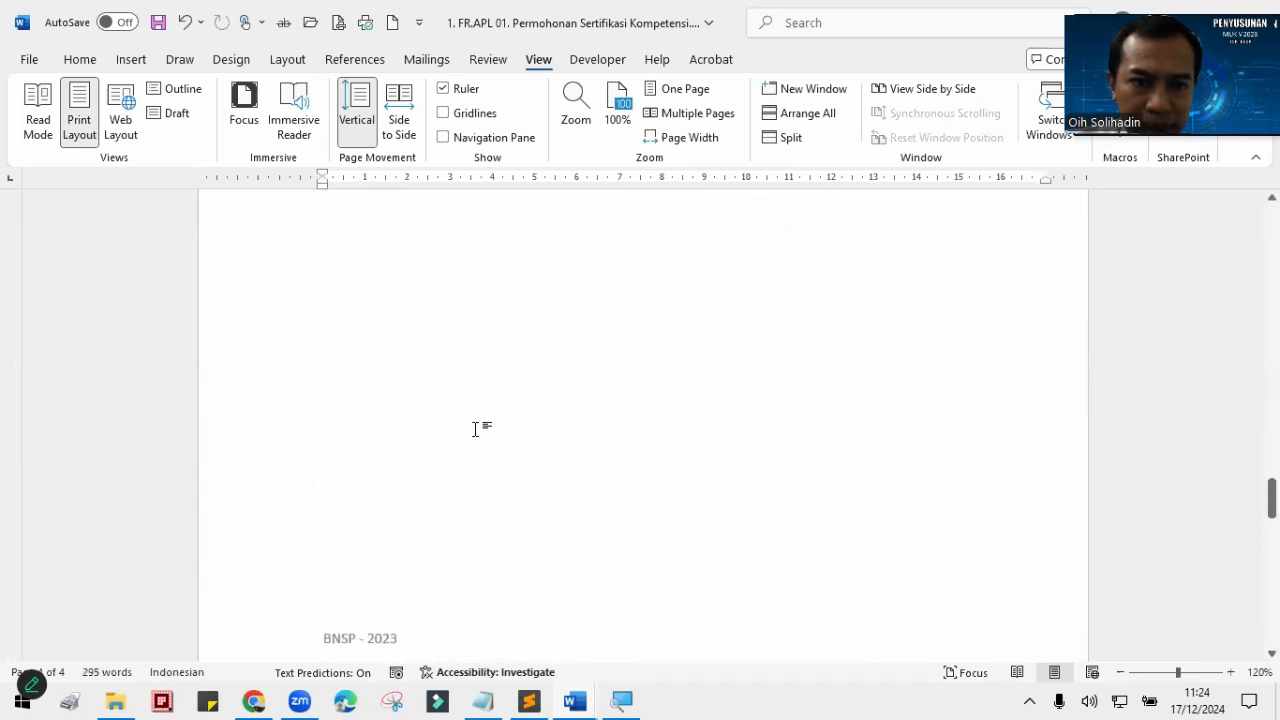
{"action": "scroll", "coordinate": [480, 420], "scroll_direction": "up", "scroll_amount": 4}
{"action": "left_click", "coordinate": [367, 475]}
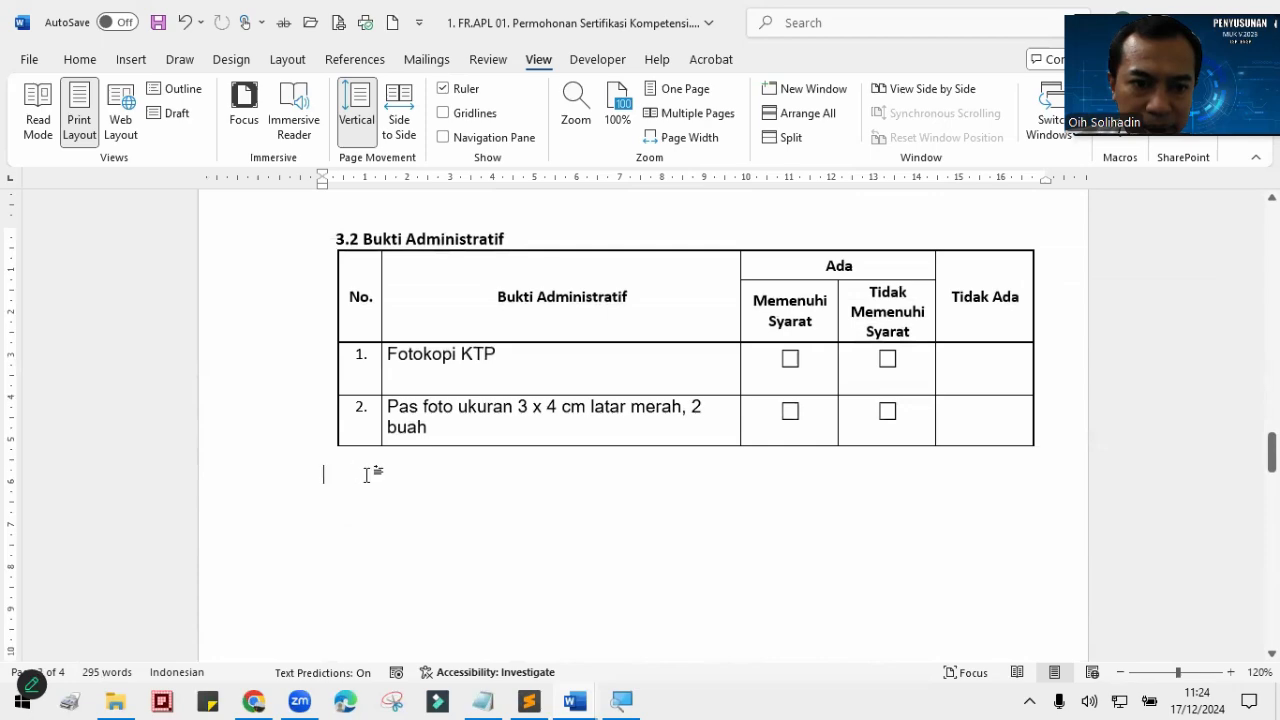
{"action": "right_click", "coordinate": [349, 482]}
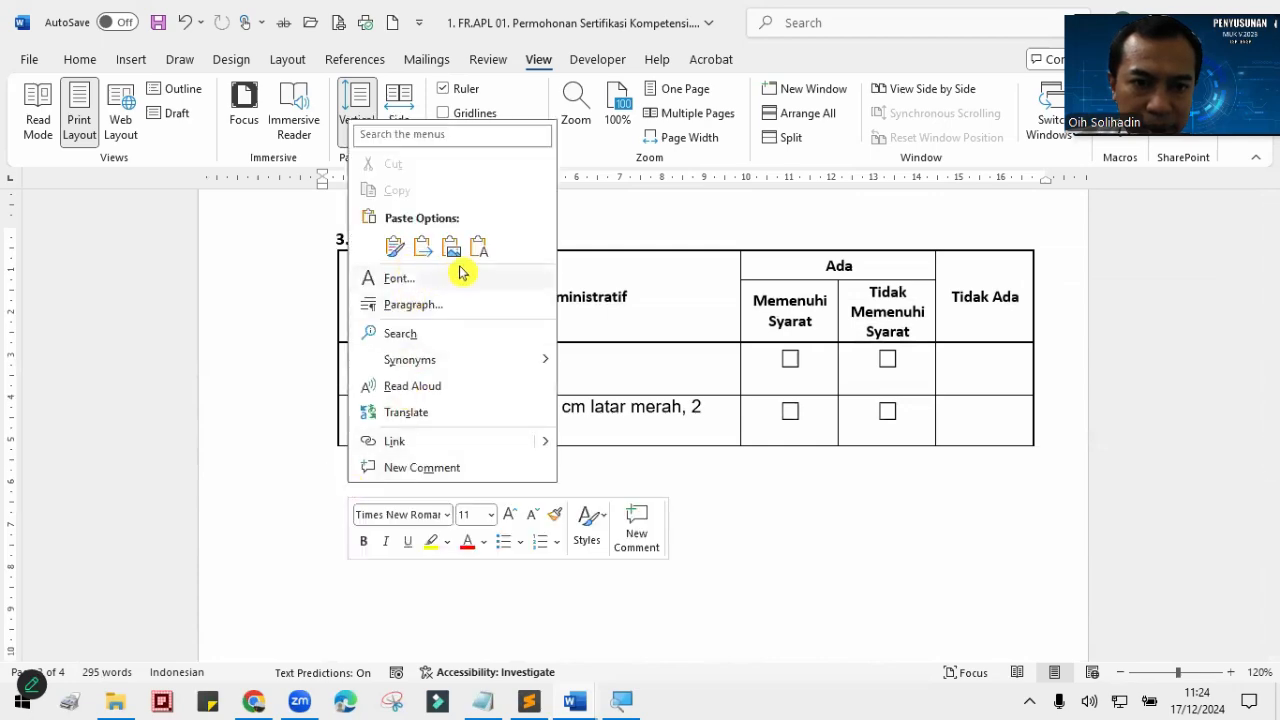
{"action": "left_click", "coordinate": [396, 247]}
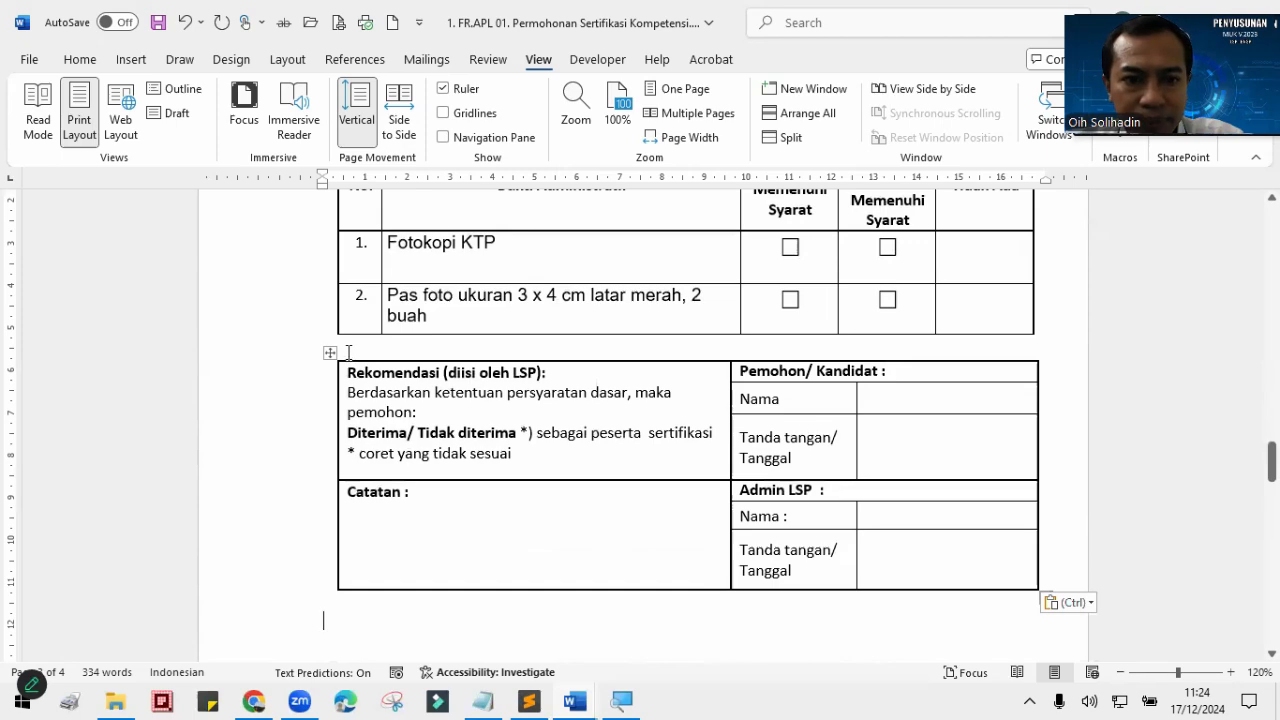
Step: Delete the leftover blank lines that create an empty last page after the Rekomendasi table
{"action": "scroll", "coordinate": [570, 500], "scroll_direction": "up", "scroll_amount": 3}
{"action": "scroll", "coordinate": [569, 491], "scroll_direction": "down", "scroll_amount": 10}
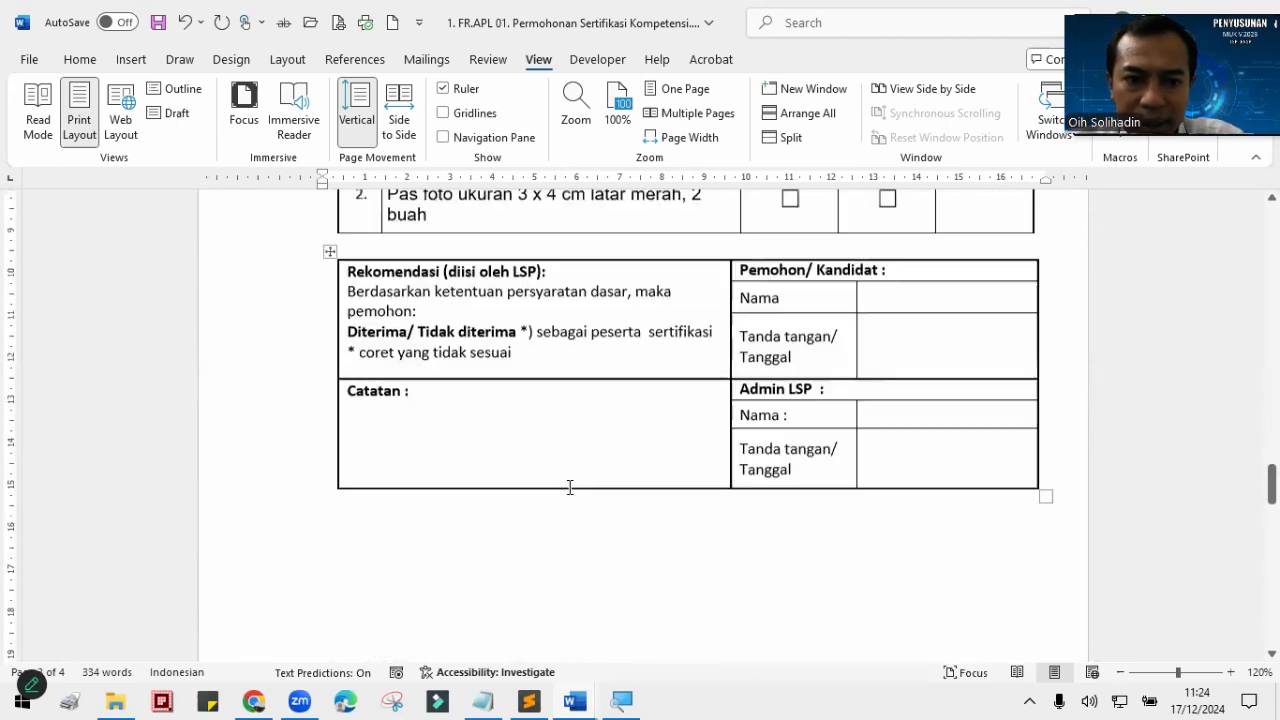
{"action": "left_click", "coordinate": [494, 400]}
{"action": "scroll", "coordinate": [574, 437], "scroll_direction": "down", "scroll_amount": 9}
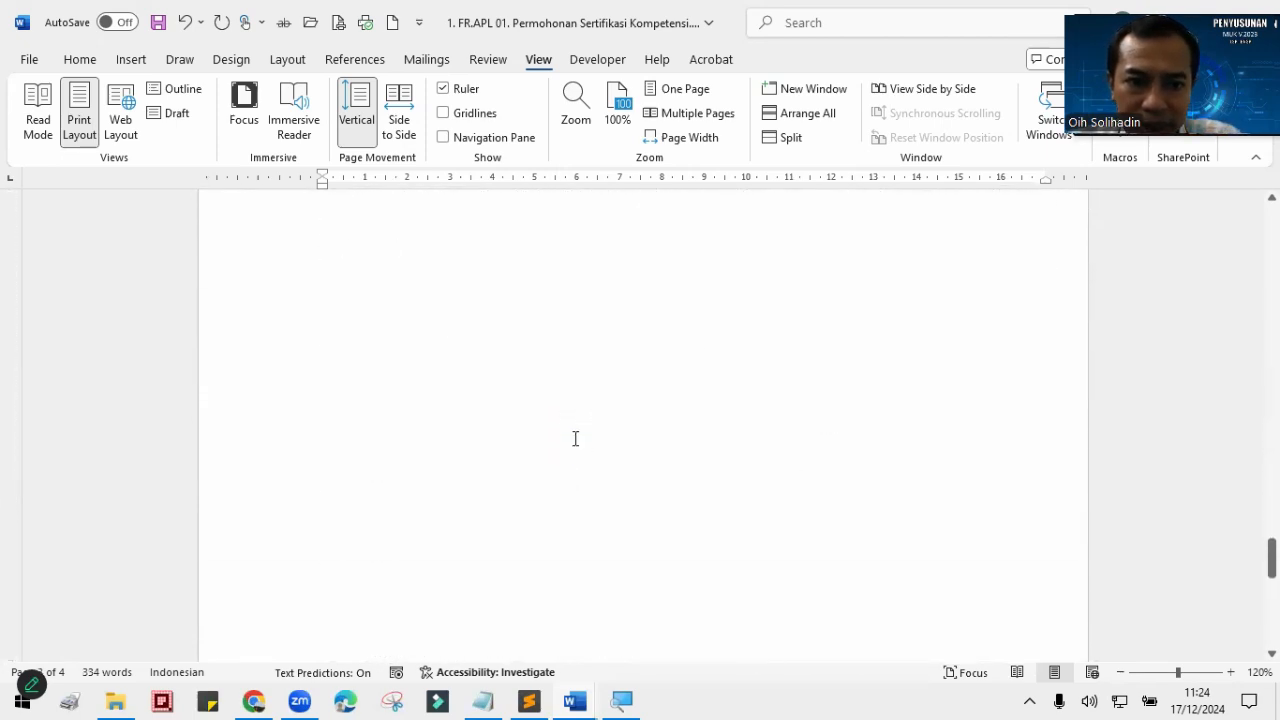
{"action": "scroll", "coordinate": [500, 420], "scroll_direction": "up", "scroll_amount": 6}
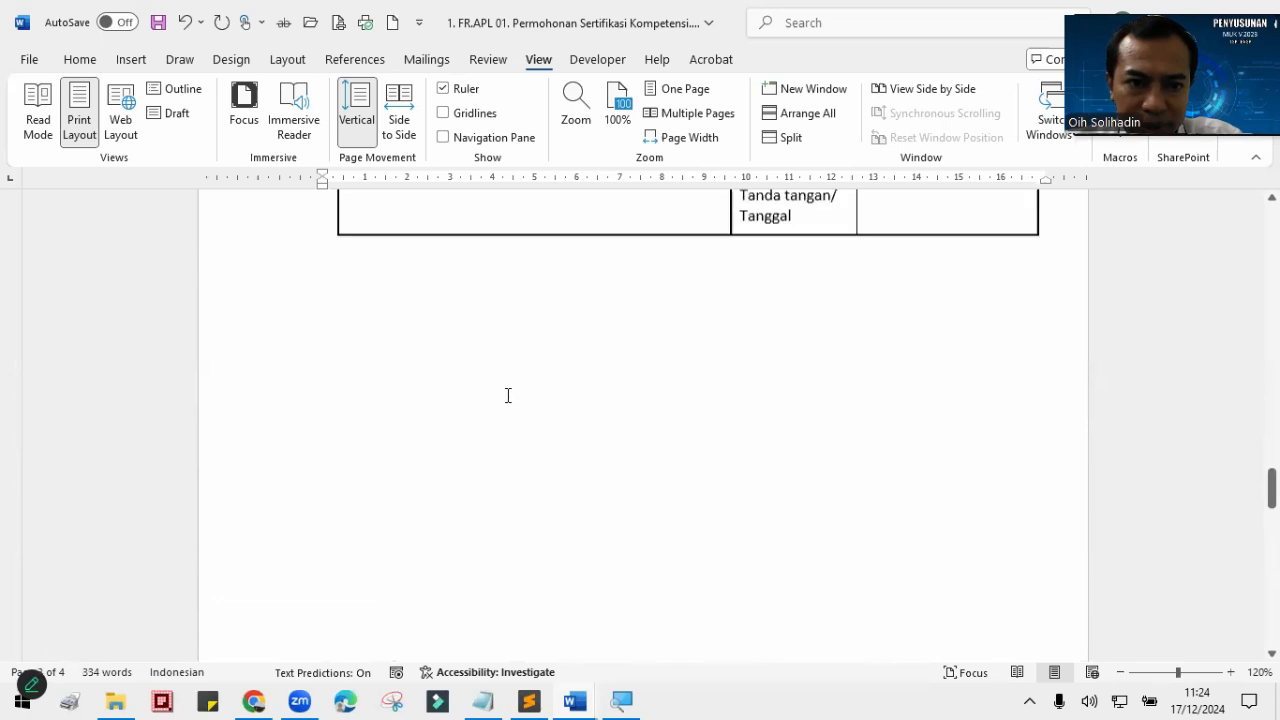
{"action": "scroll", "coordinate": [505, 395], "scroll_direction": "down", "scroll_amount": 6}
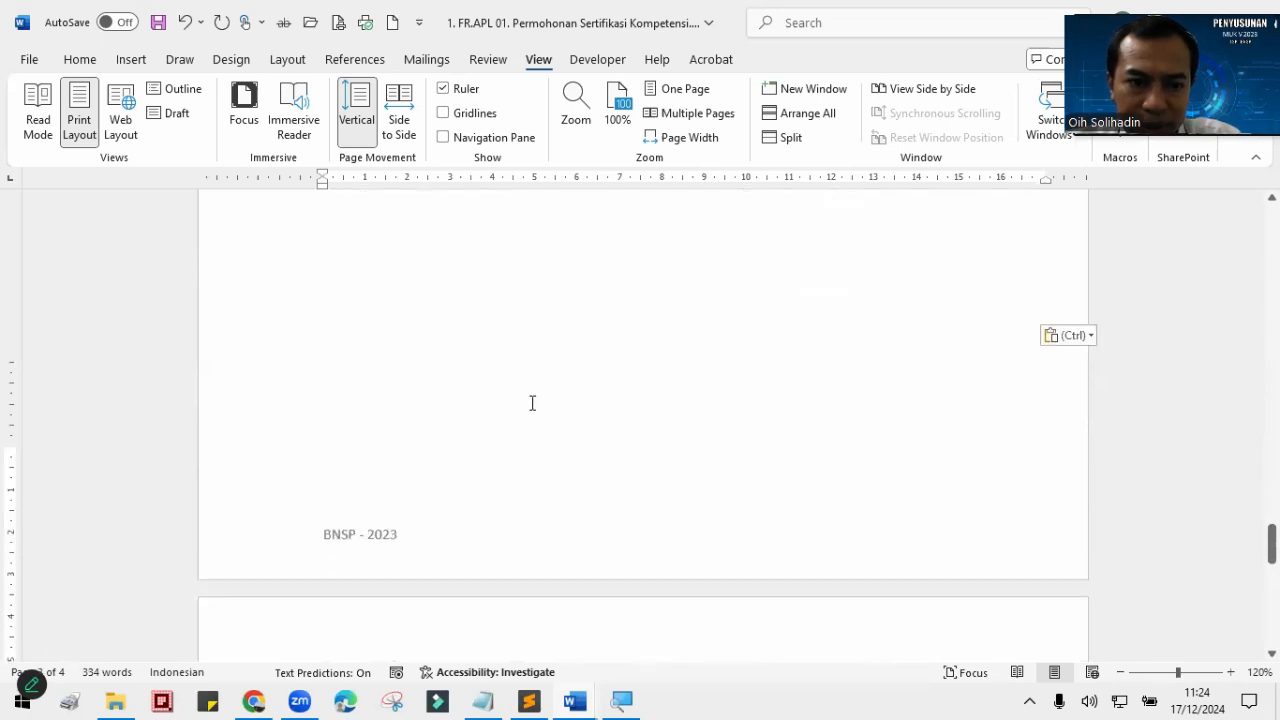
{"action": "left_click", "coordinate": [238, 268]}
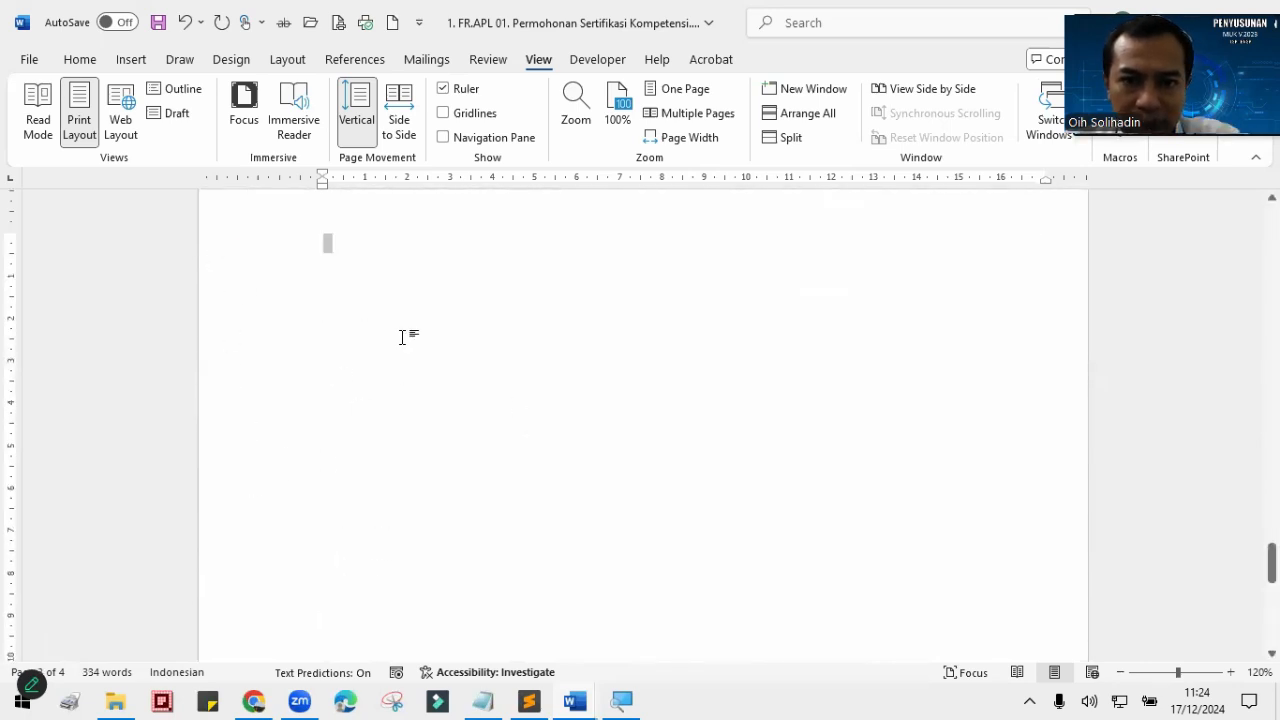
{"action": "scroll", "coordinate": [421, 300], "scroll_direction": "up", "scroll_amount": 4}
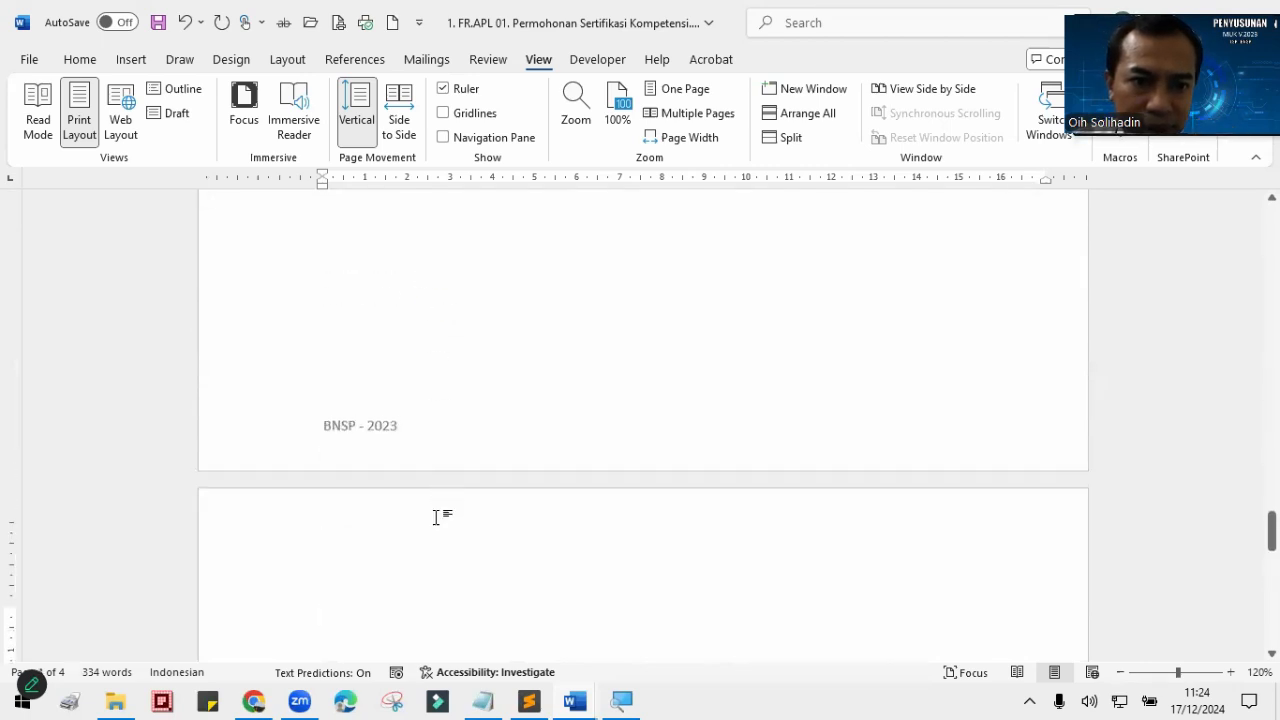
{"action": "key", "text": "BackSpace"}
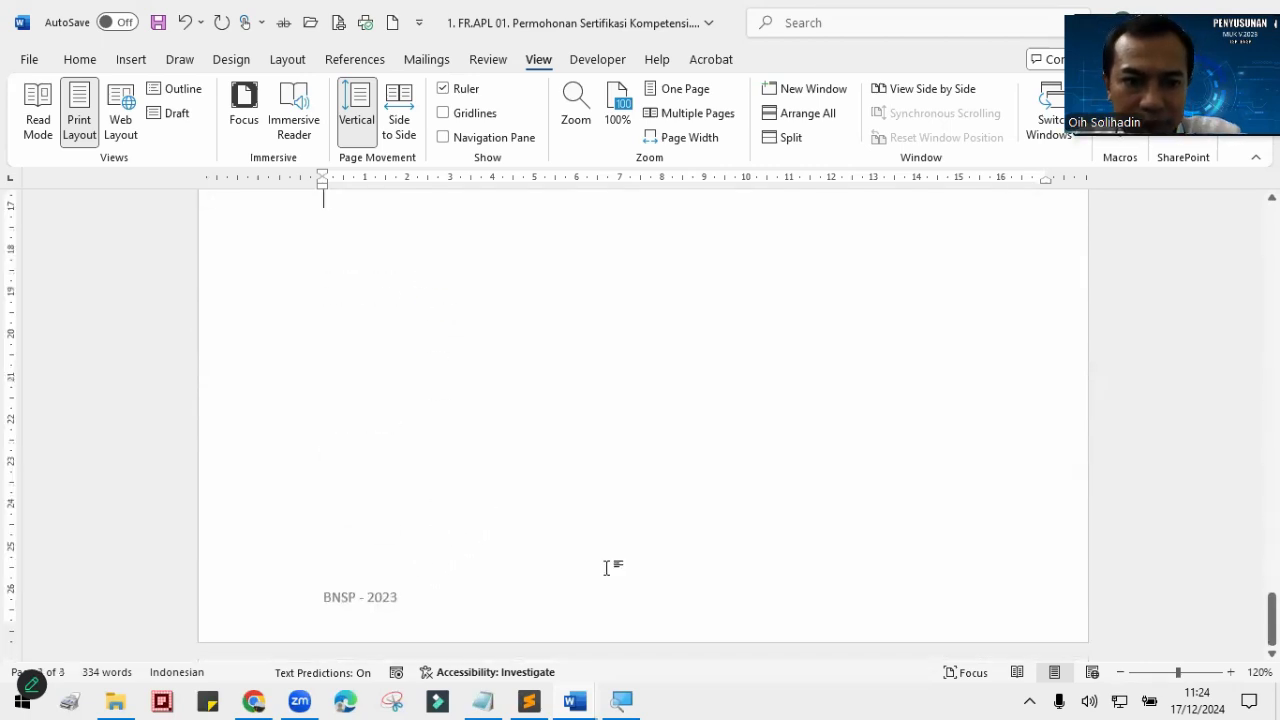
Step: Review the layout of the whole form, from the Rekomendasi table and evidence tables back to the Bagian 1 heading
{"action": "scroll", "coordinate": [600, 500], "scroll_direction": "up", "scroll_amount": 1}
{"action": "scroll", "coordinate": [594, 485], "scroll_direction": "down", "scroll_amount": 6}
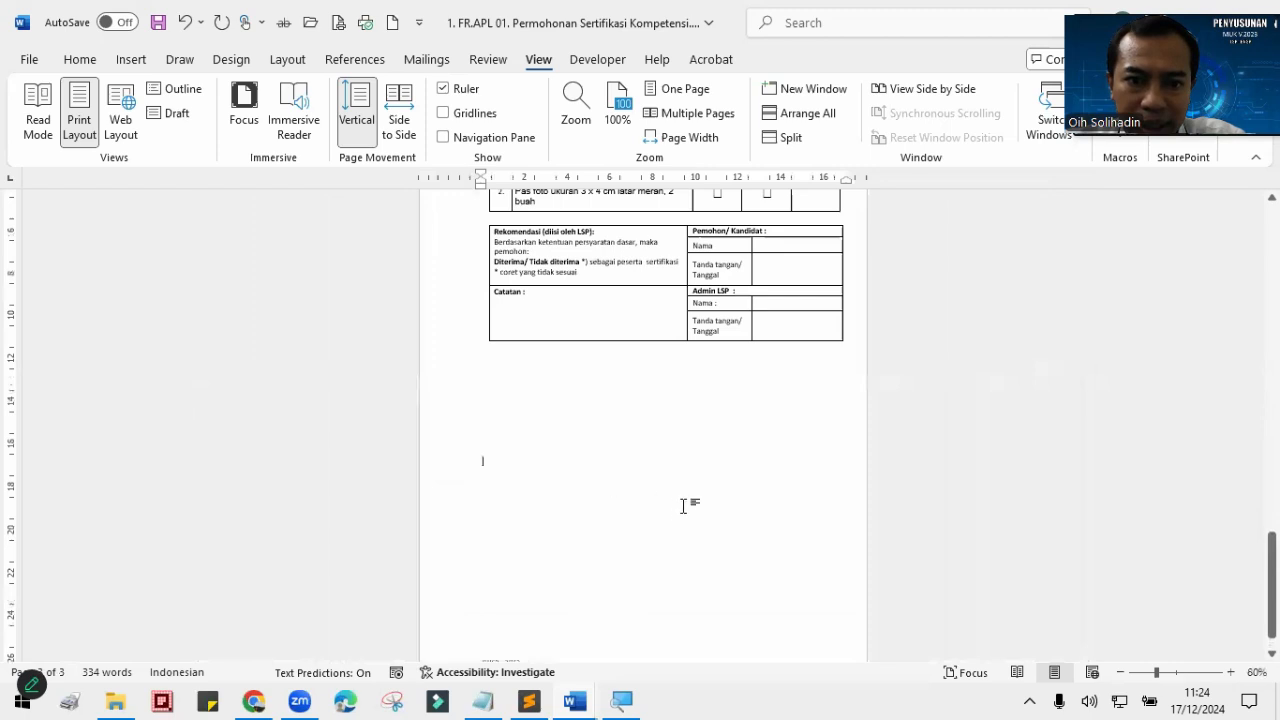
{"action": "scroll", "coordinate": [684, 506], "scroll_direction": "down", "scroll_amount": 1}
{"action": "scroll", "coordinate": [560, 560], "scroll_direction": "up", "scroll_amount": 3}
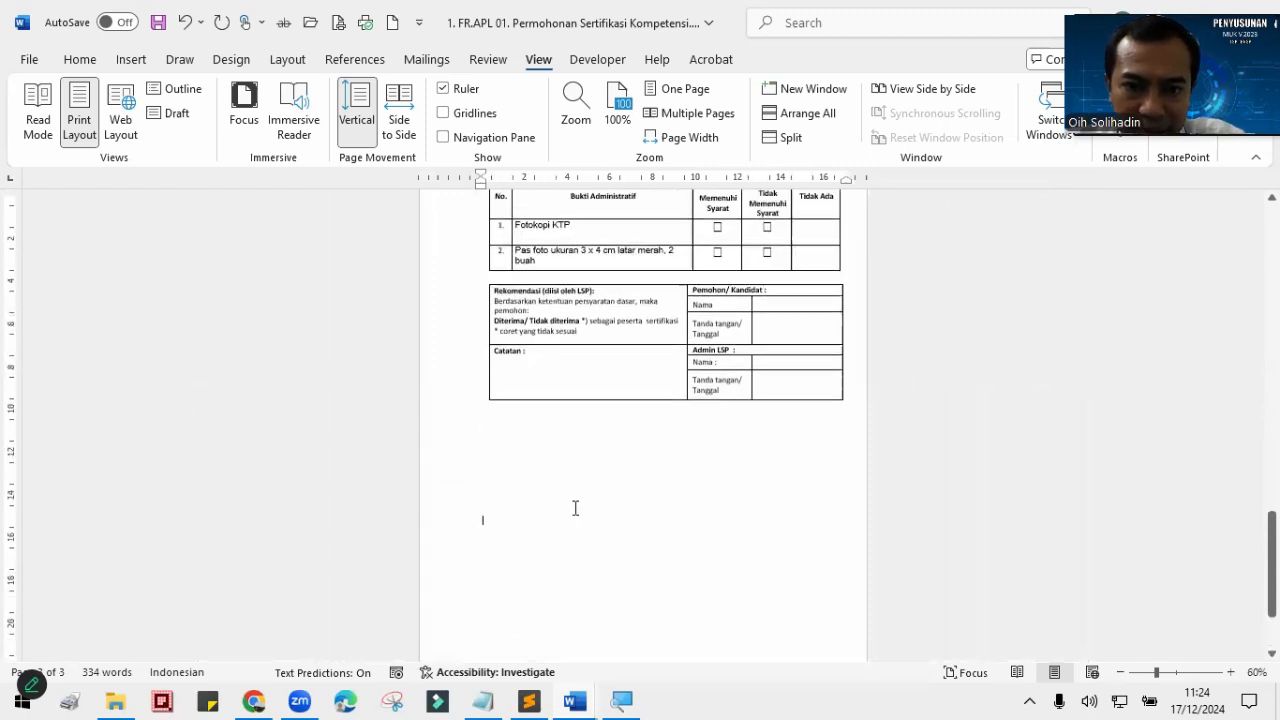
{"action": "scroll", "coordinate": [570, 520], "scroll_direction": "down", "scroll_amount": 3}
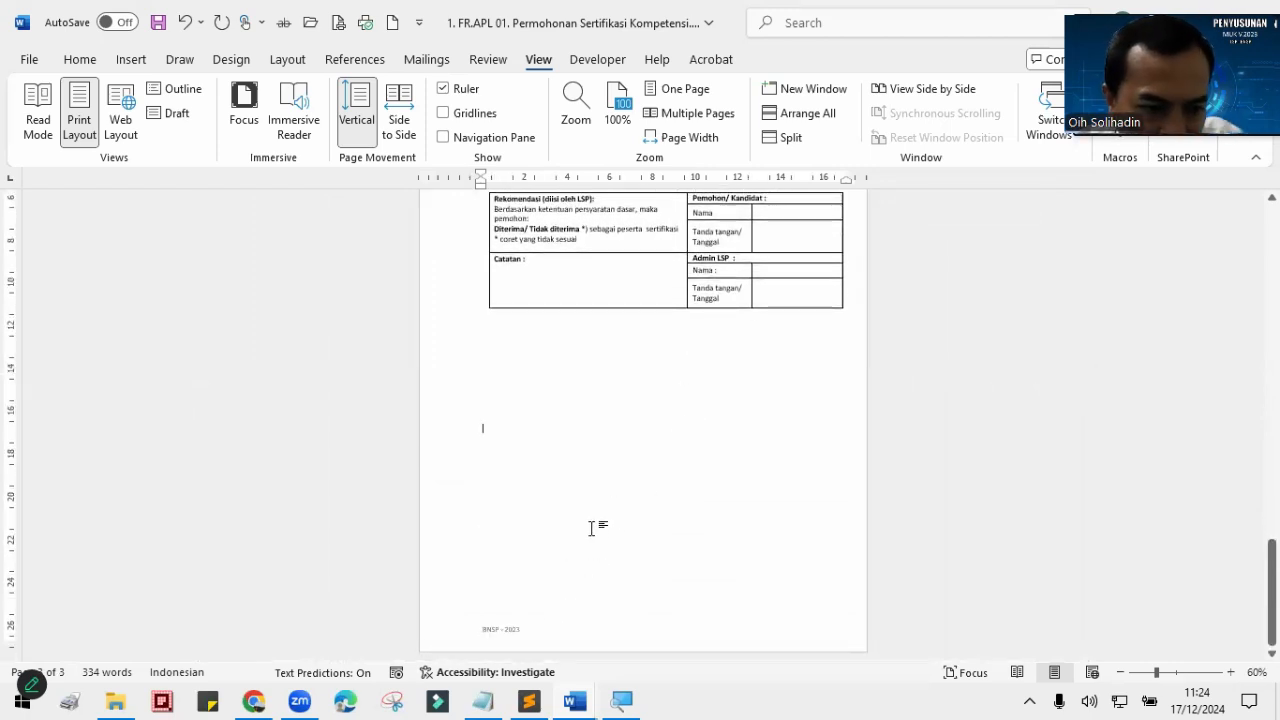
{"action": "scroll", "coordinate": [600, 514], "scroll_direction": "up", "scroll_amount": 3}
{"action": "scroll", "coordinate": [677, 477], "scroll_direction": "up", "scroll_amount": 4}
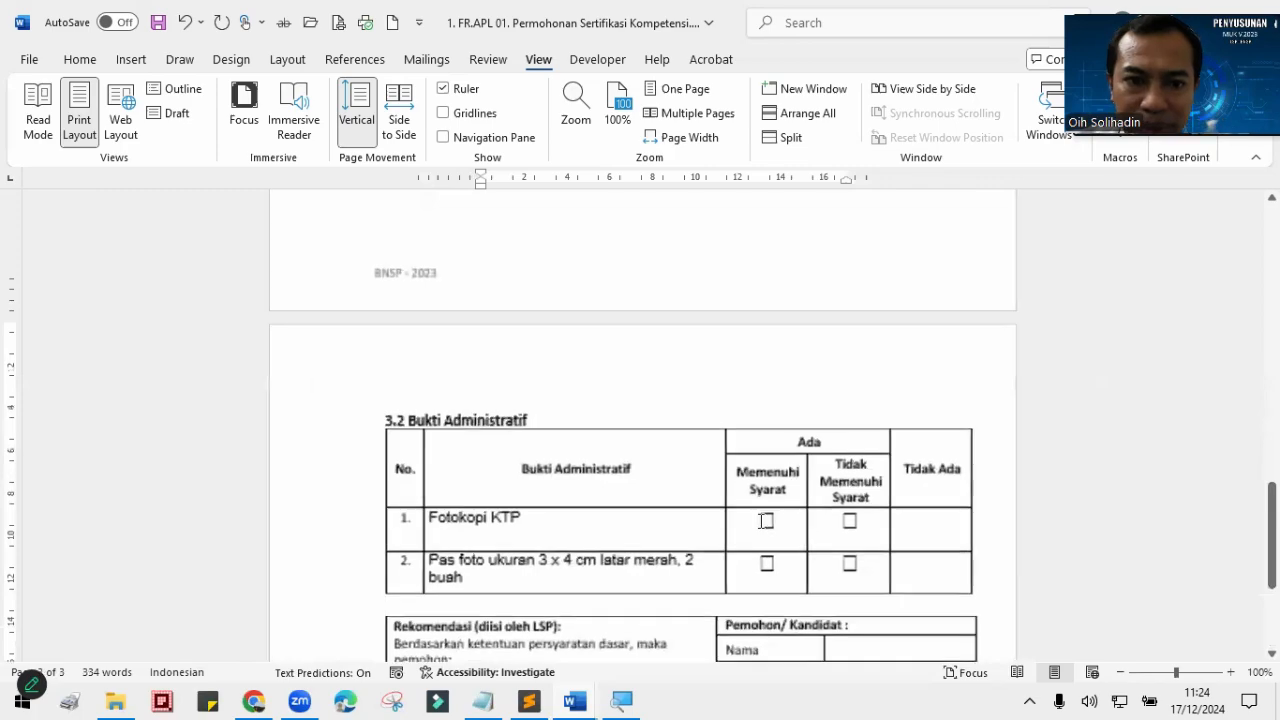
{"action": "scroll", "coordinate": [765, 521], "scroll_direction": "up", "scroll_amount": 3}
{"action": "scroll", "coordinate": [760, 523], "scroll_direction": "down", "scroll_amount": 10}
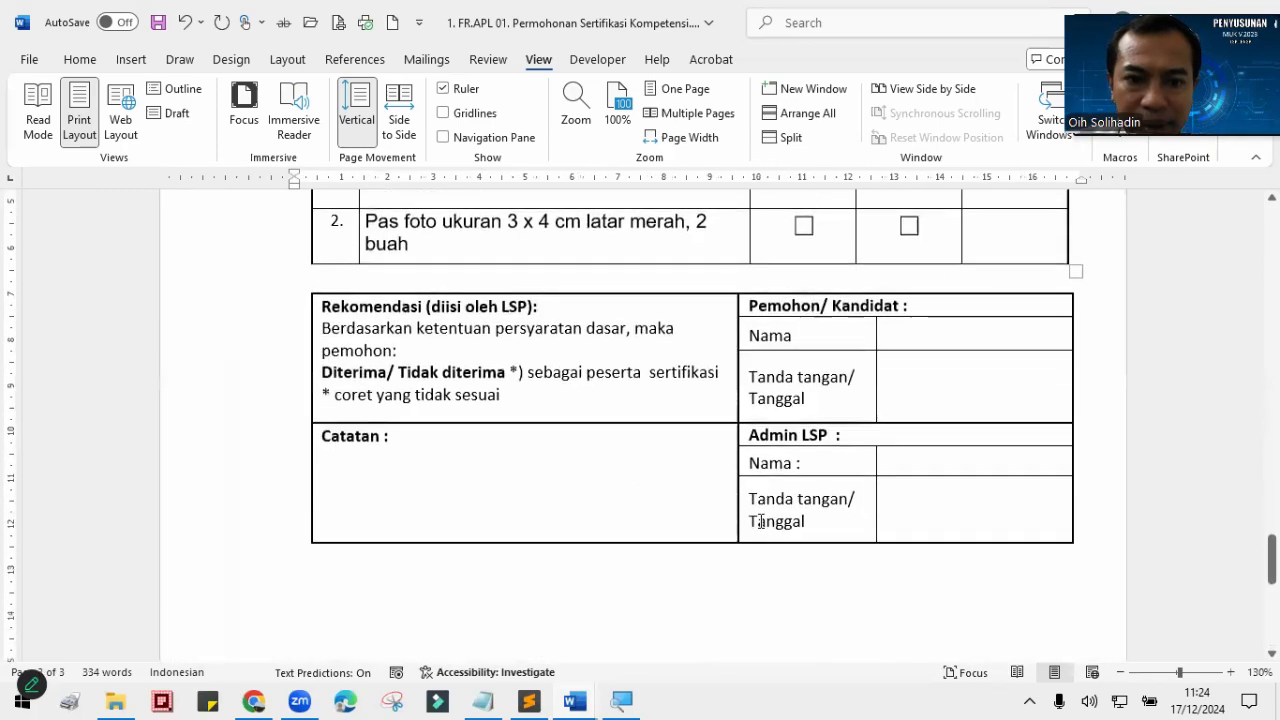
{"action": "scroll", "coordinate": [762, 521], "scroll_direction": "up", "scroll_amount": 15}
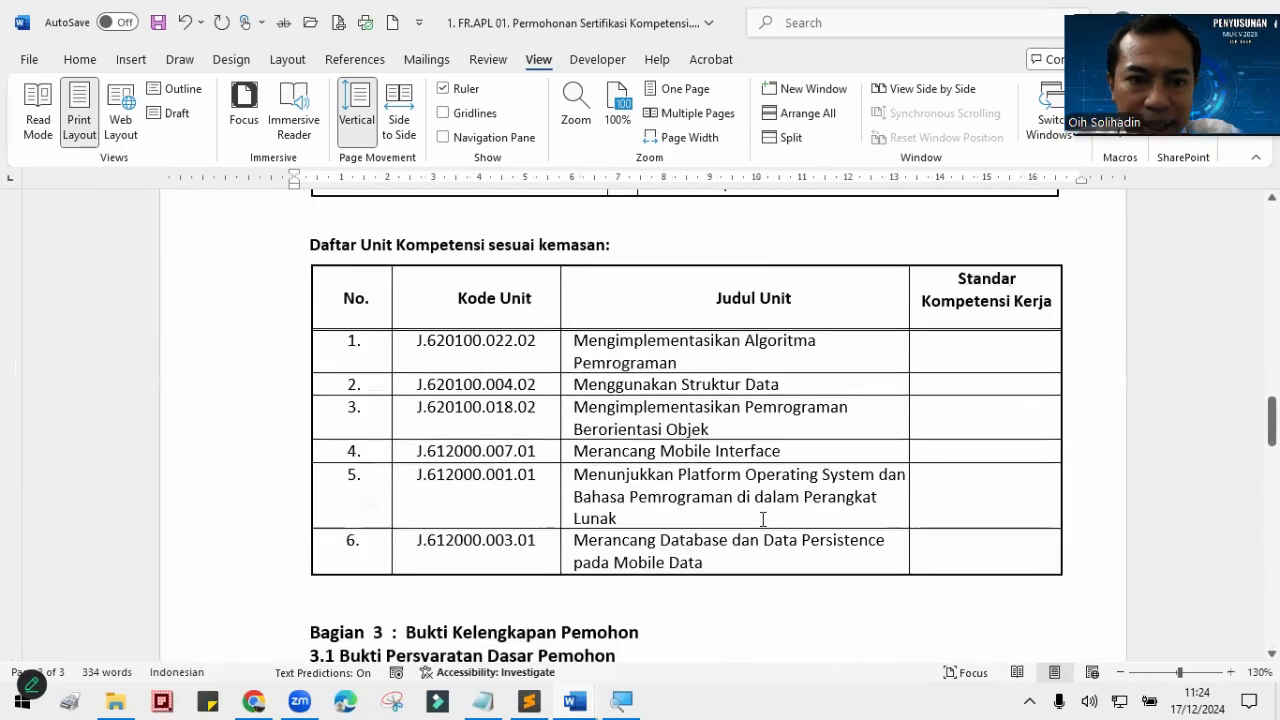
{"action": "scroll", "coordinate": [762, 519], "scroll_direction": "down", "scroll_amount": 8}
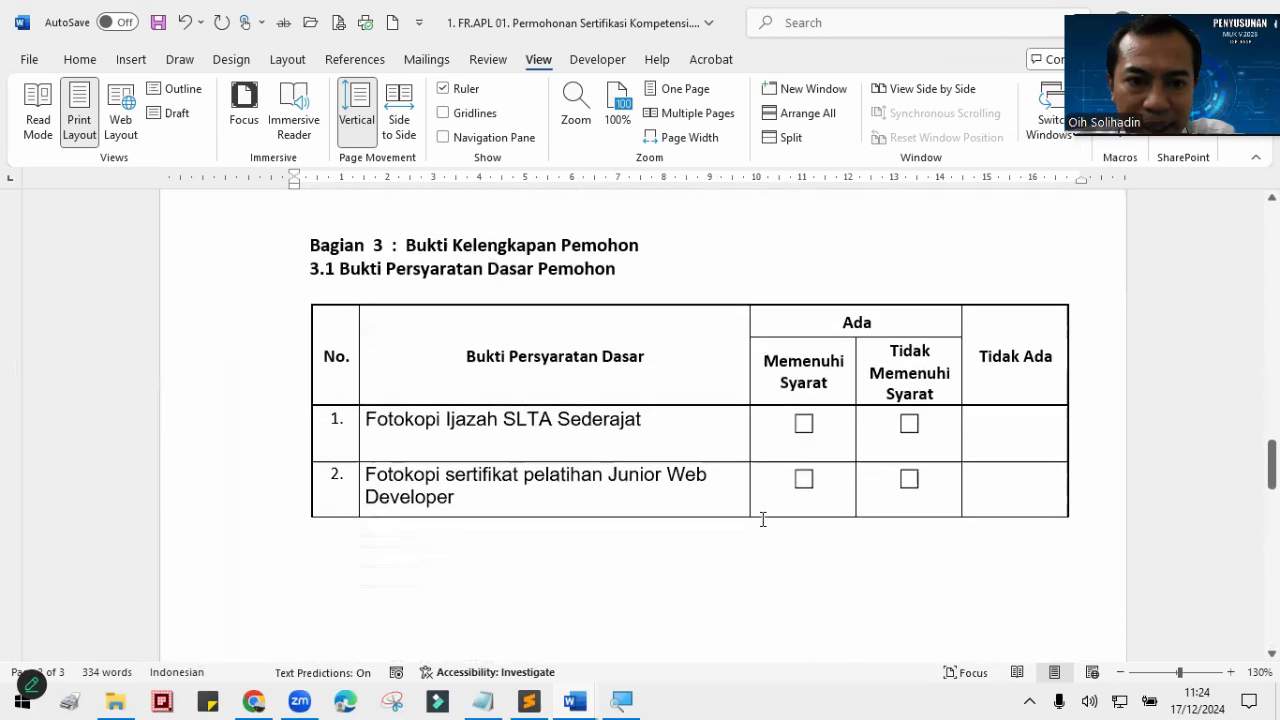
{"action": "scroll", "coordinate": [762, 519], "scroll_direction": "down", "scroll_amount": 1}
{"action": "key", "text": "ctrl+Home"}
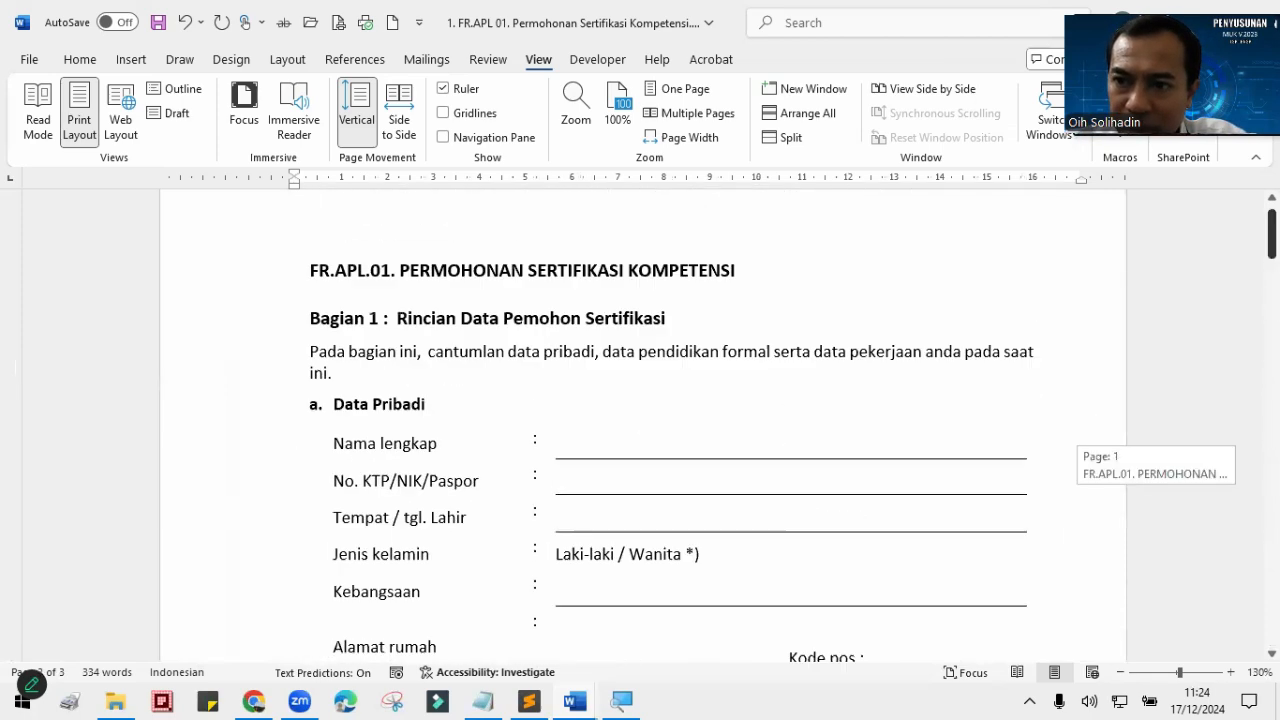